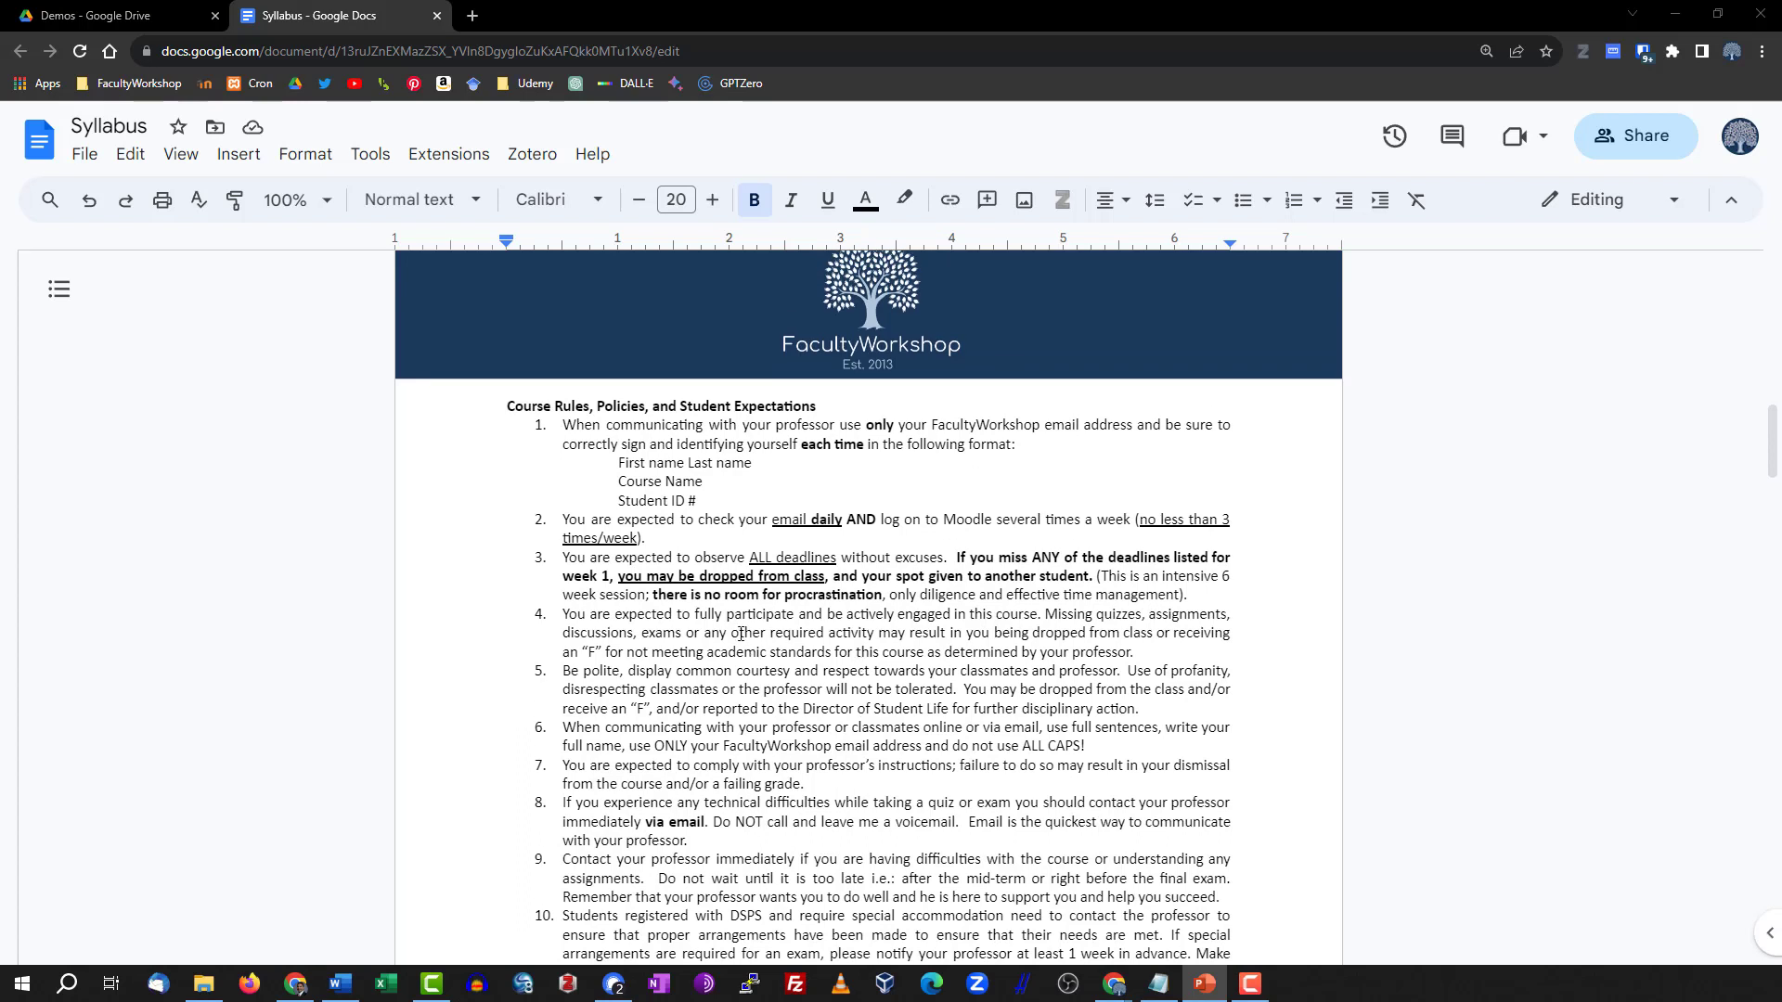
Review the syllabus and select the course rules section through item 10.
{"action": "scroll", "coordinate": [741, 633], "scroll_direction": "down", "scroll_amount": 1}
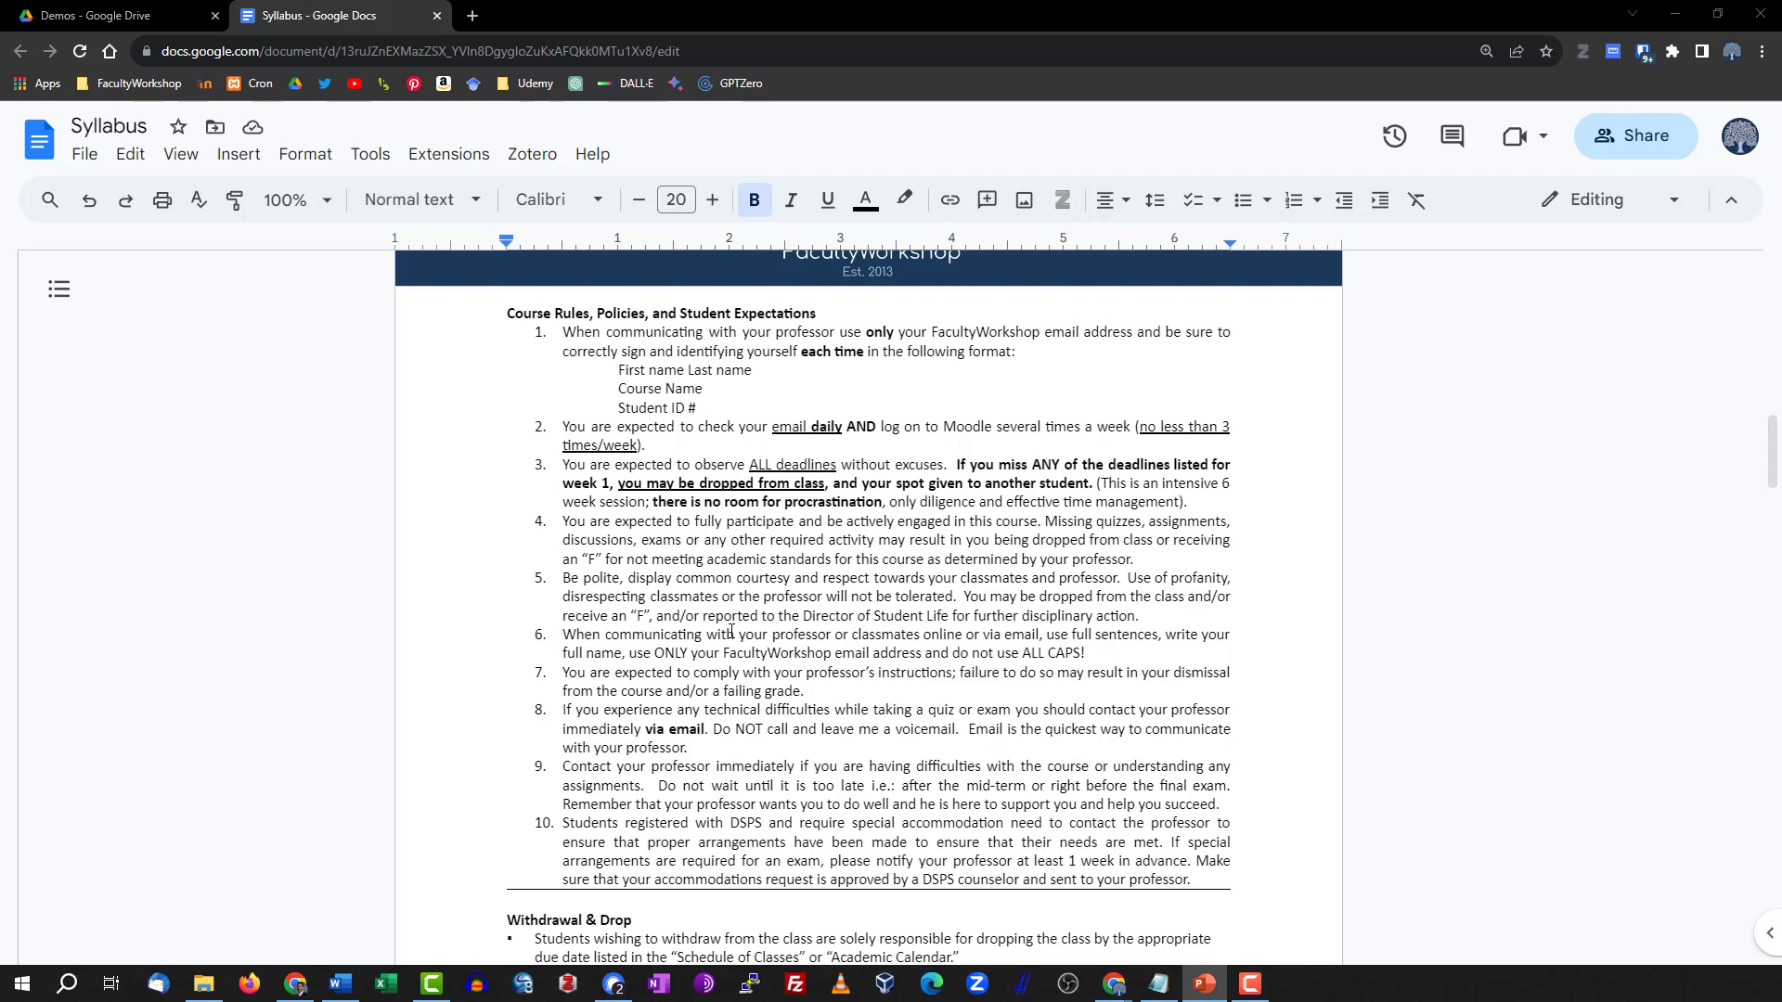
{"action": "scroll", "coordinate": [1206, 621], "scroll_direction": "up", "scroll_amount": 1}
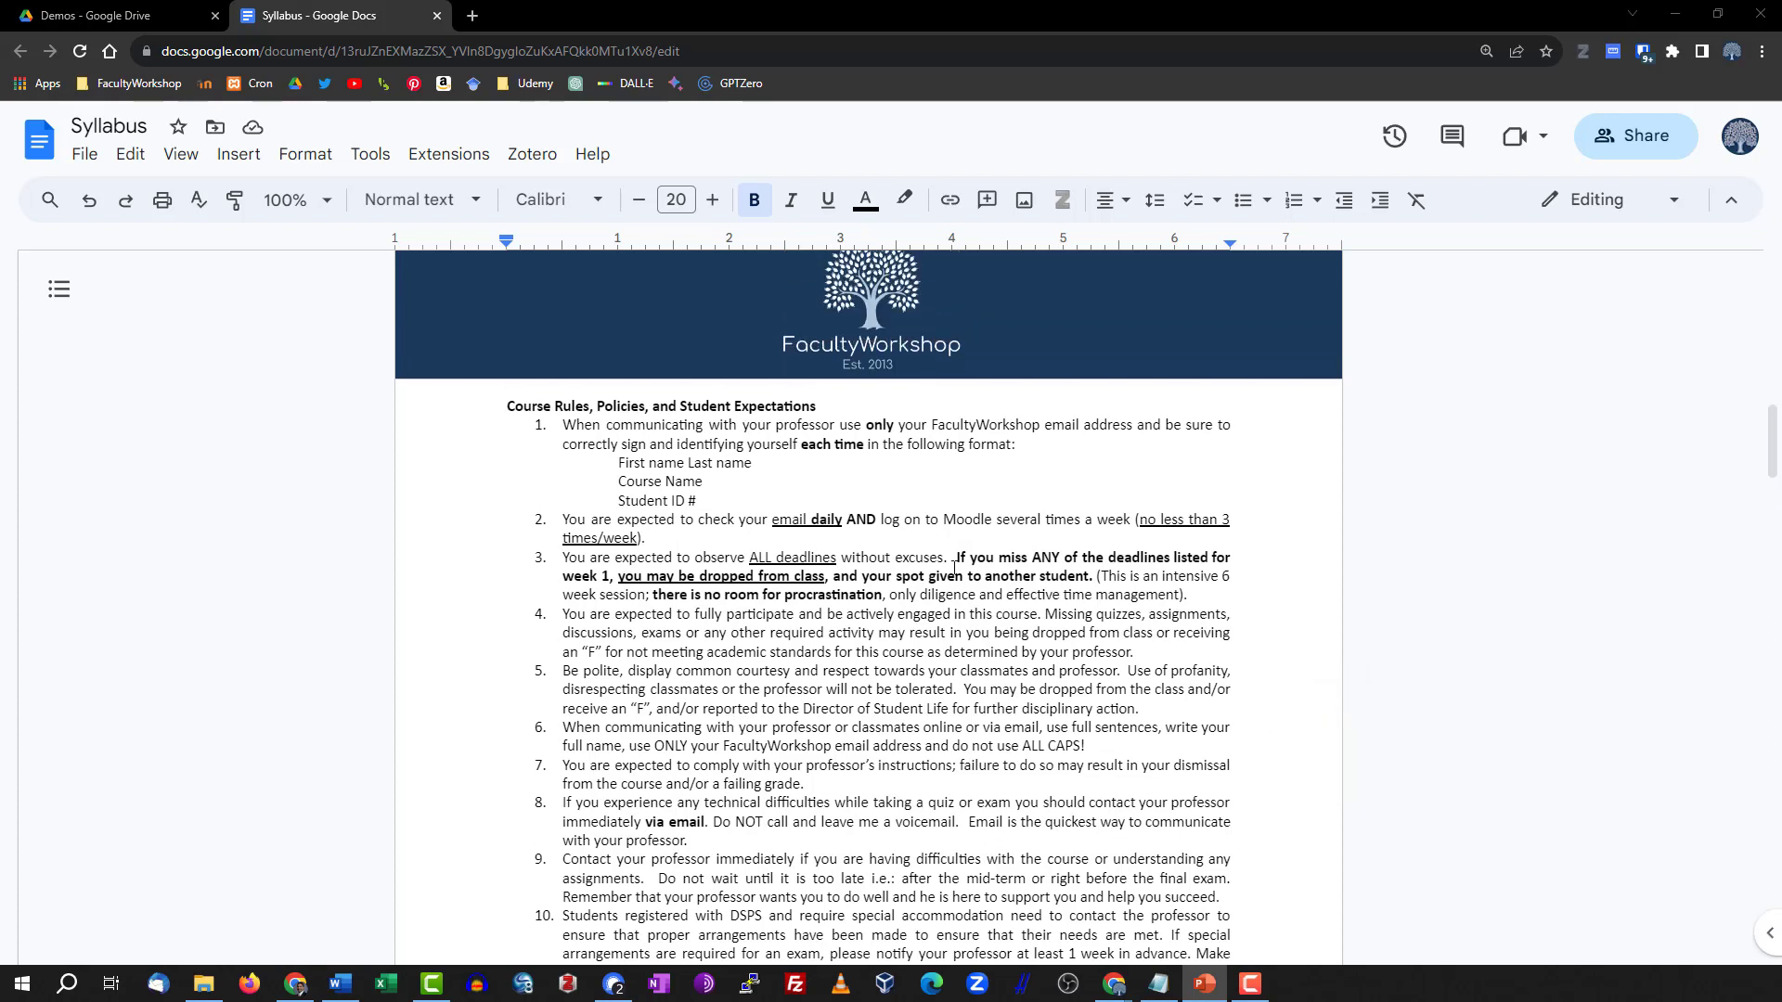
{"action": "scroll", "coordinate": [905, 553], "scroll_direction": "down", "scroll_amount": 1}
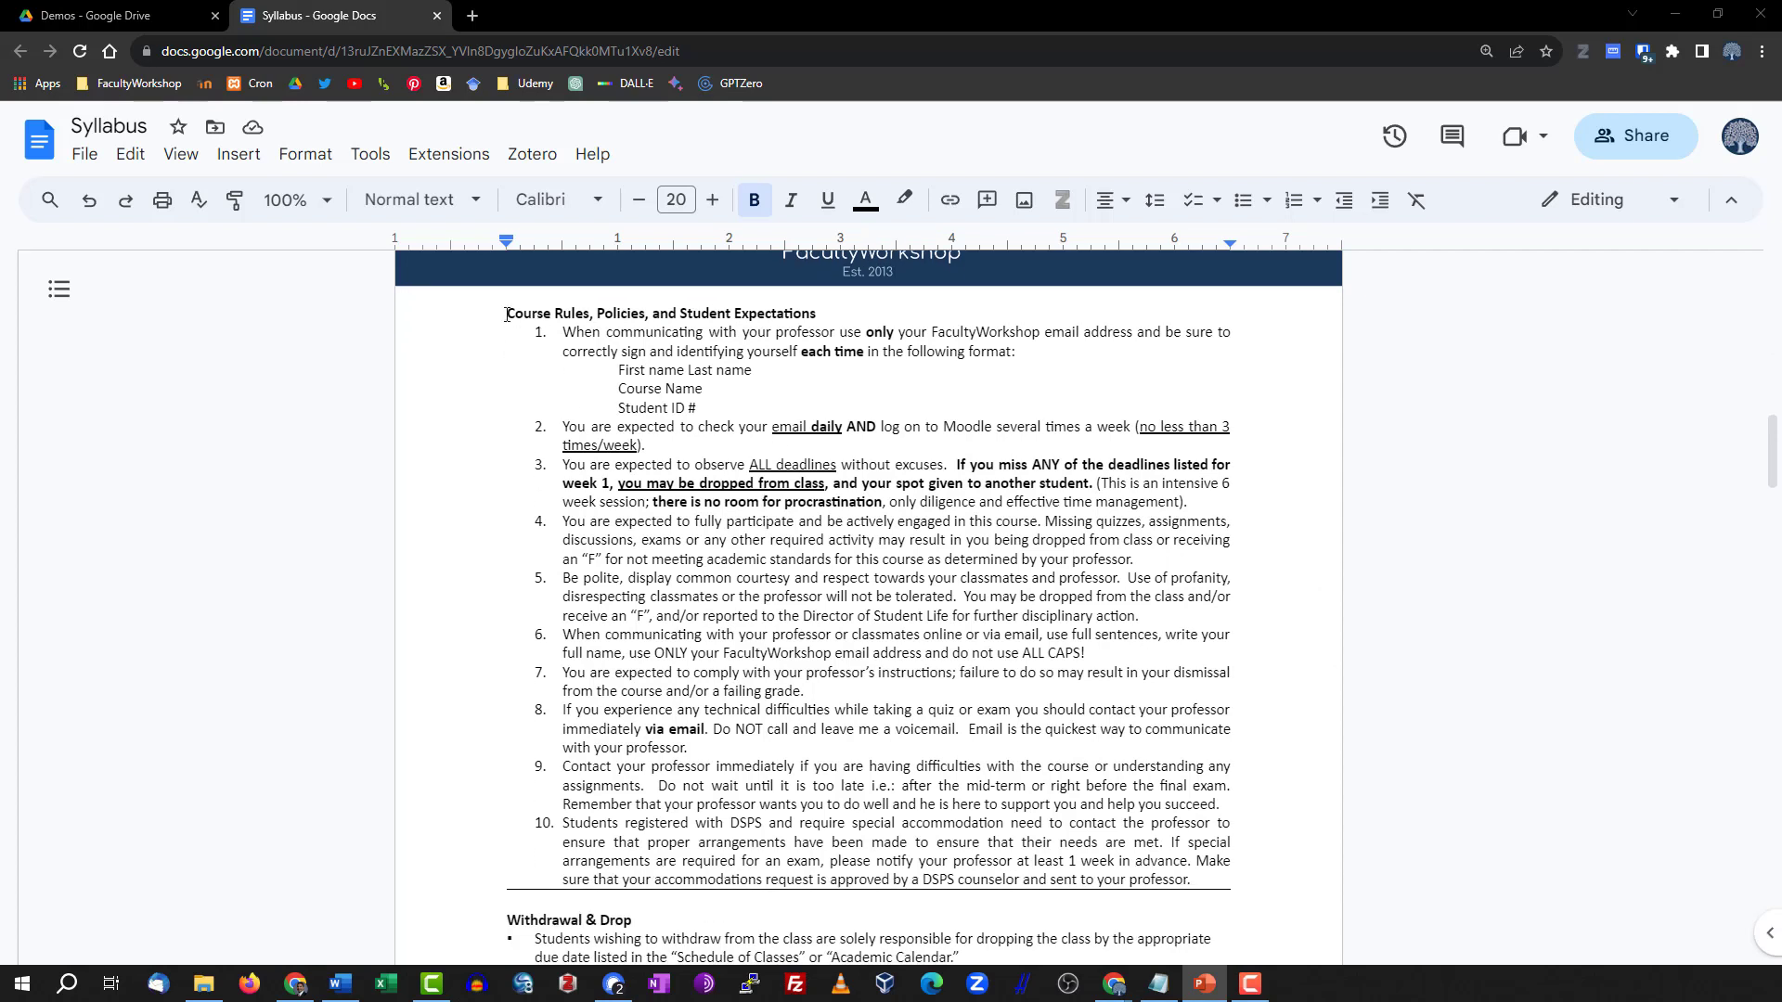
{"action": "left_click", "coordinate": [507, 313]}
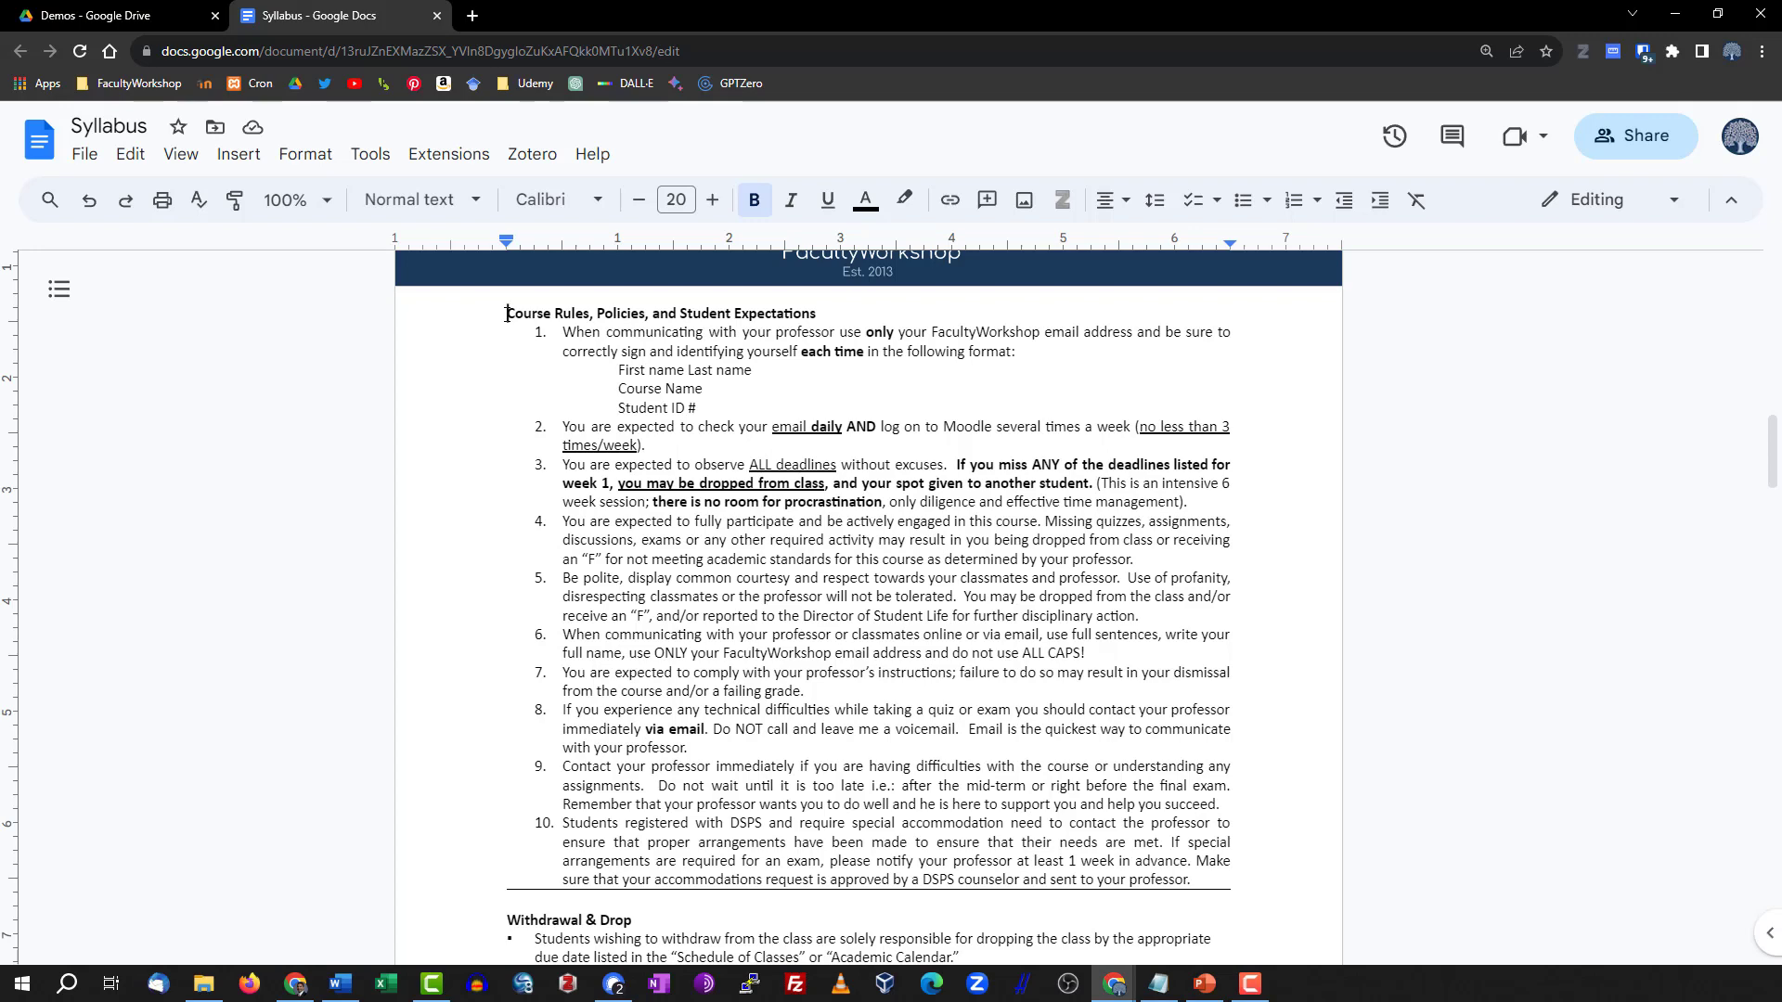
{"action": "left_click_drag", "start_coordinate": [507, 314], "coordinate": [1197, 874]}
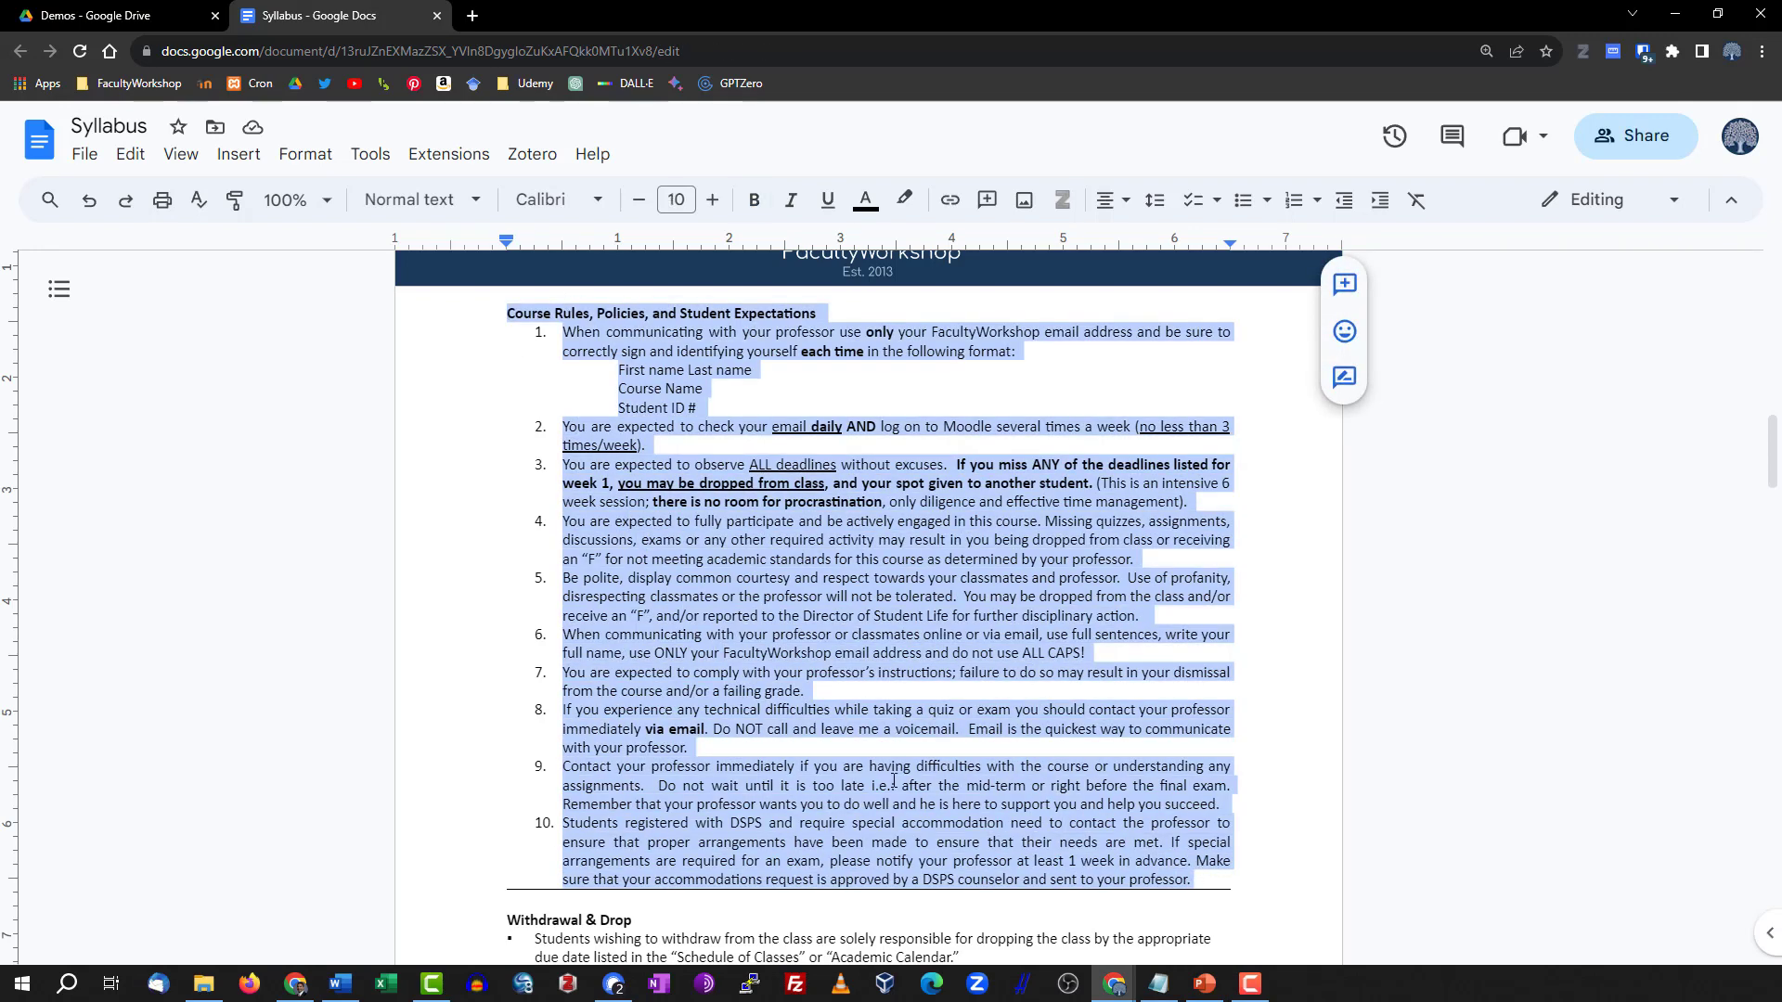
{"action": "left_click", "coordinate": [859, 730]}
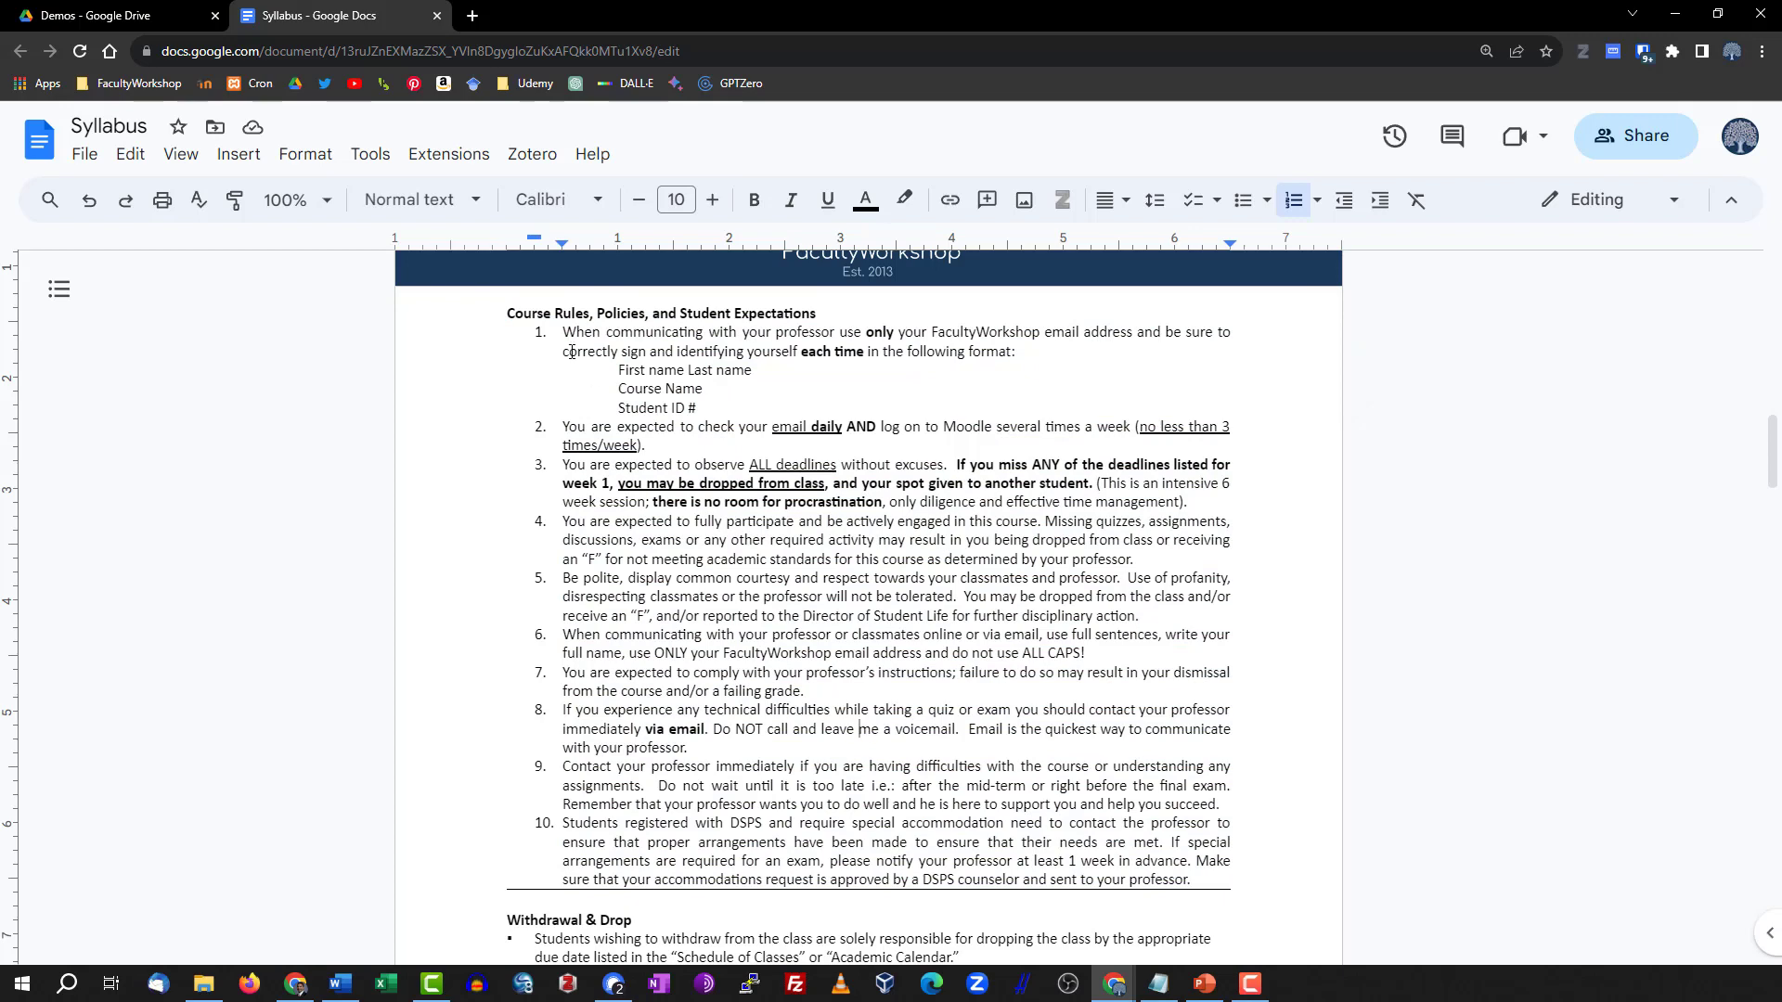
Create a new Google Form in the shared Demos folder in Drive.
{"action": "left_click", "coordinate": [152, 19]}
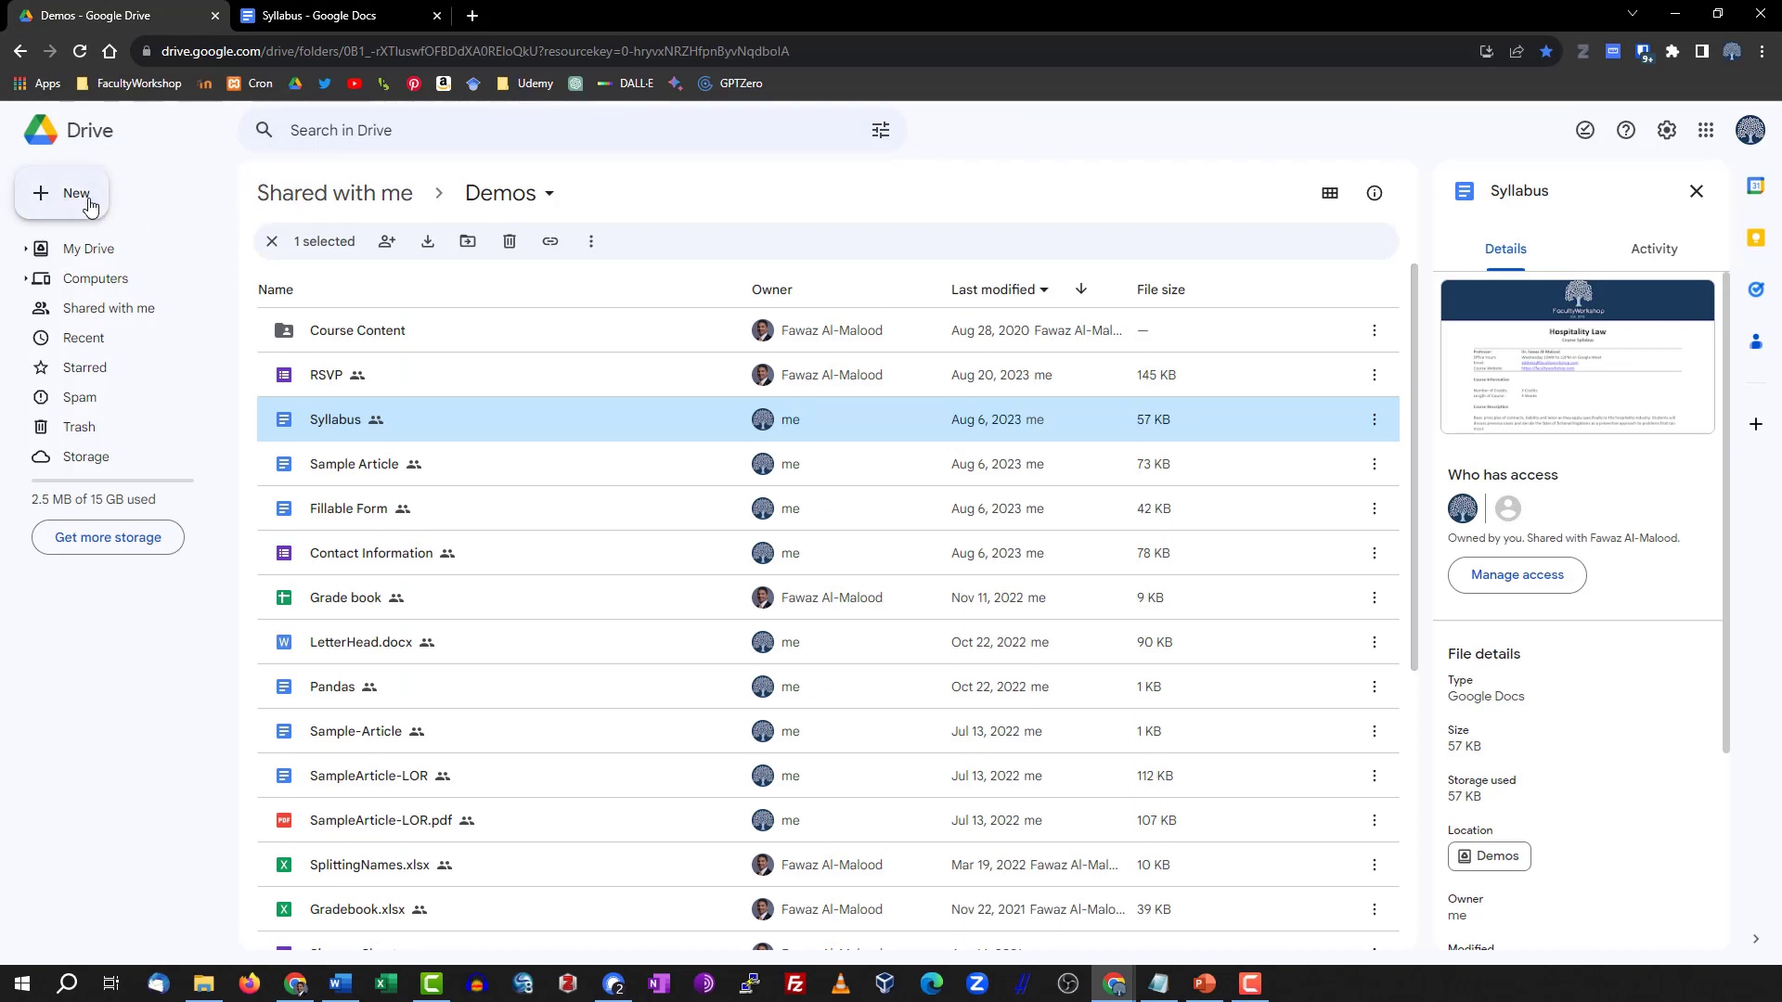
{"action": "left_click", "coordinate": [1158, 984]}
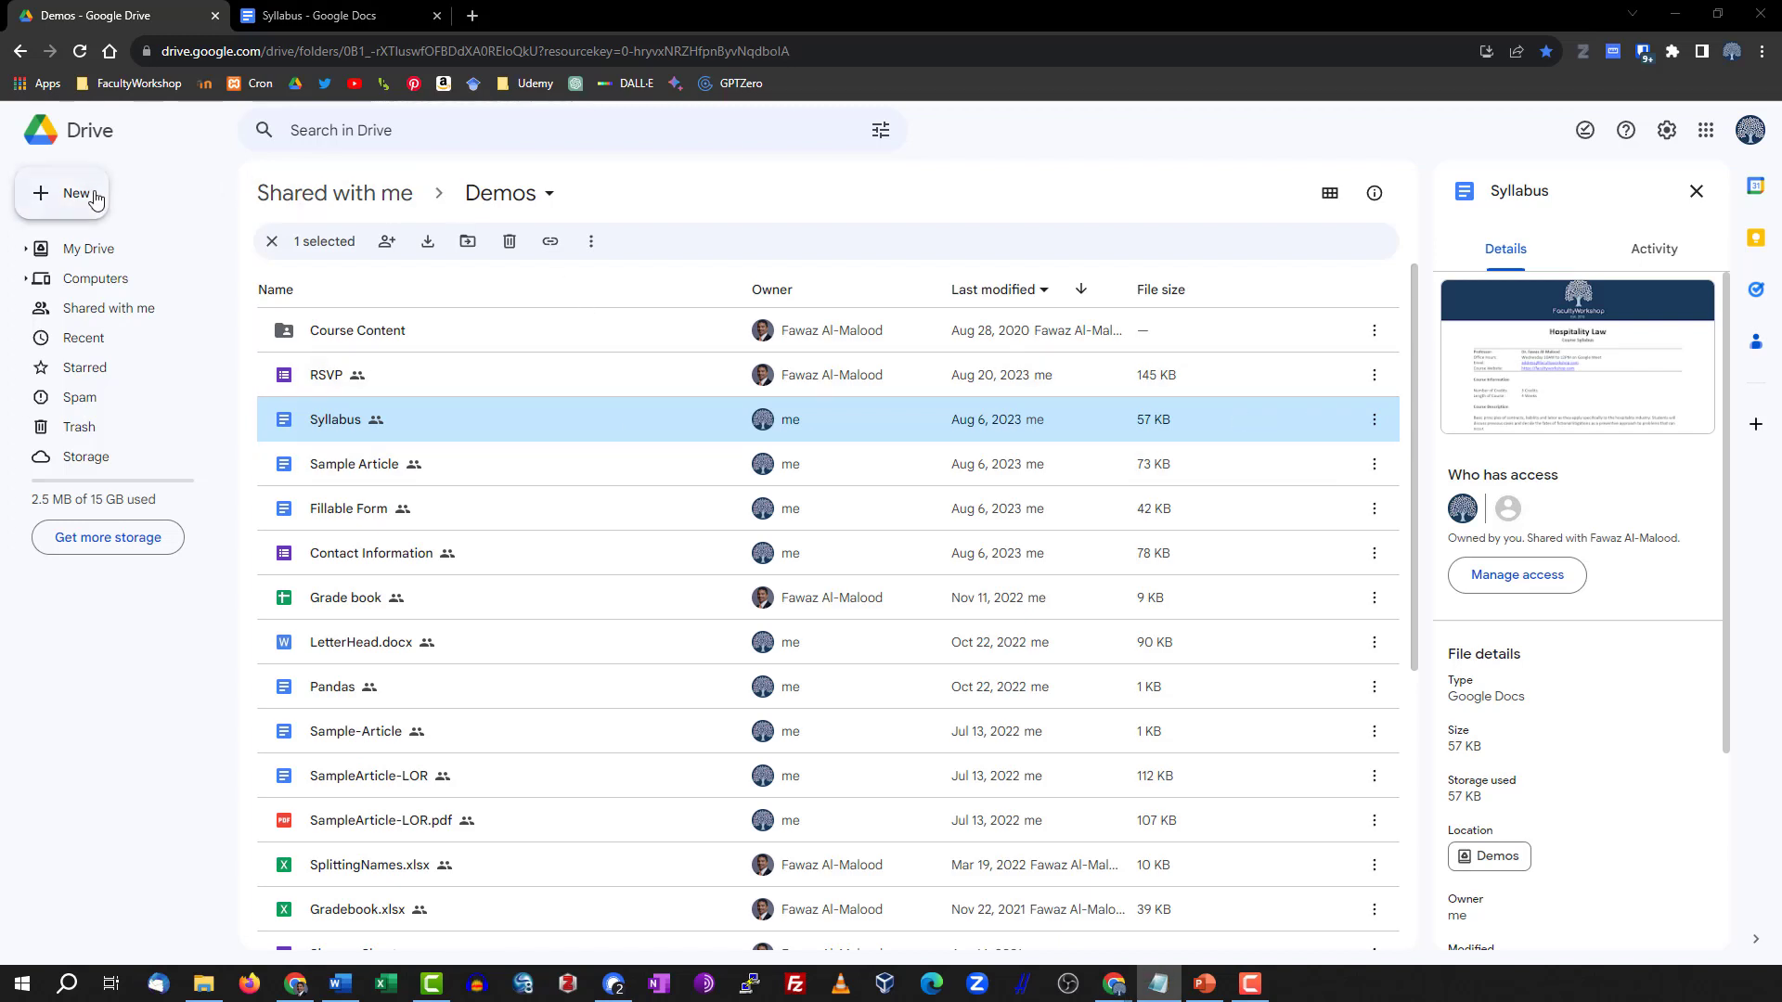
{"action": "left_click", "coordinate": [67, 192]}
{"action": "left_click", "coordinate": [127, 396]}
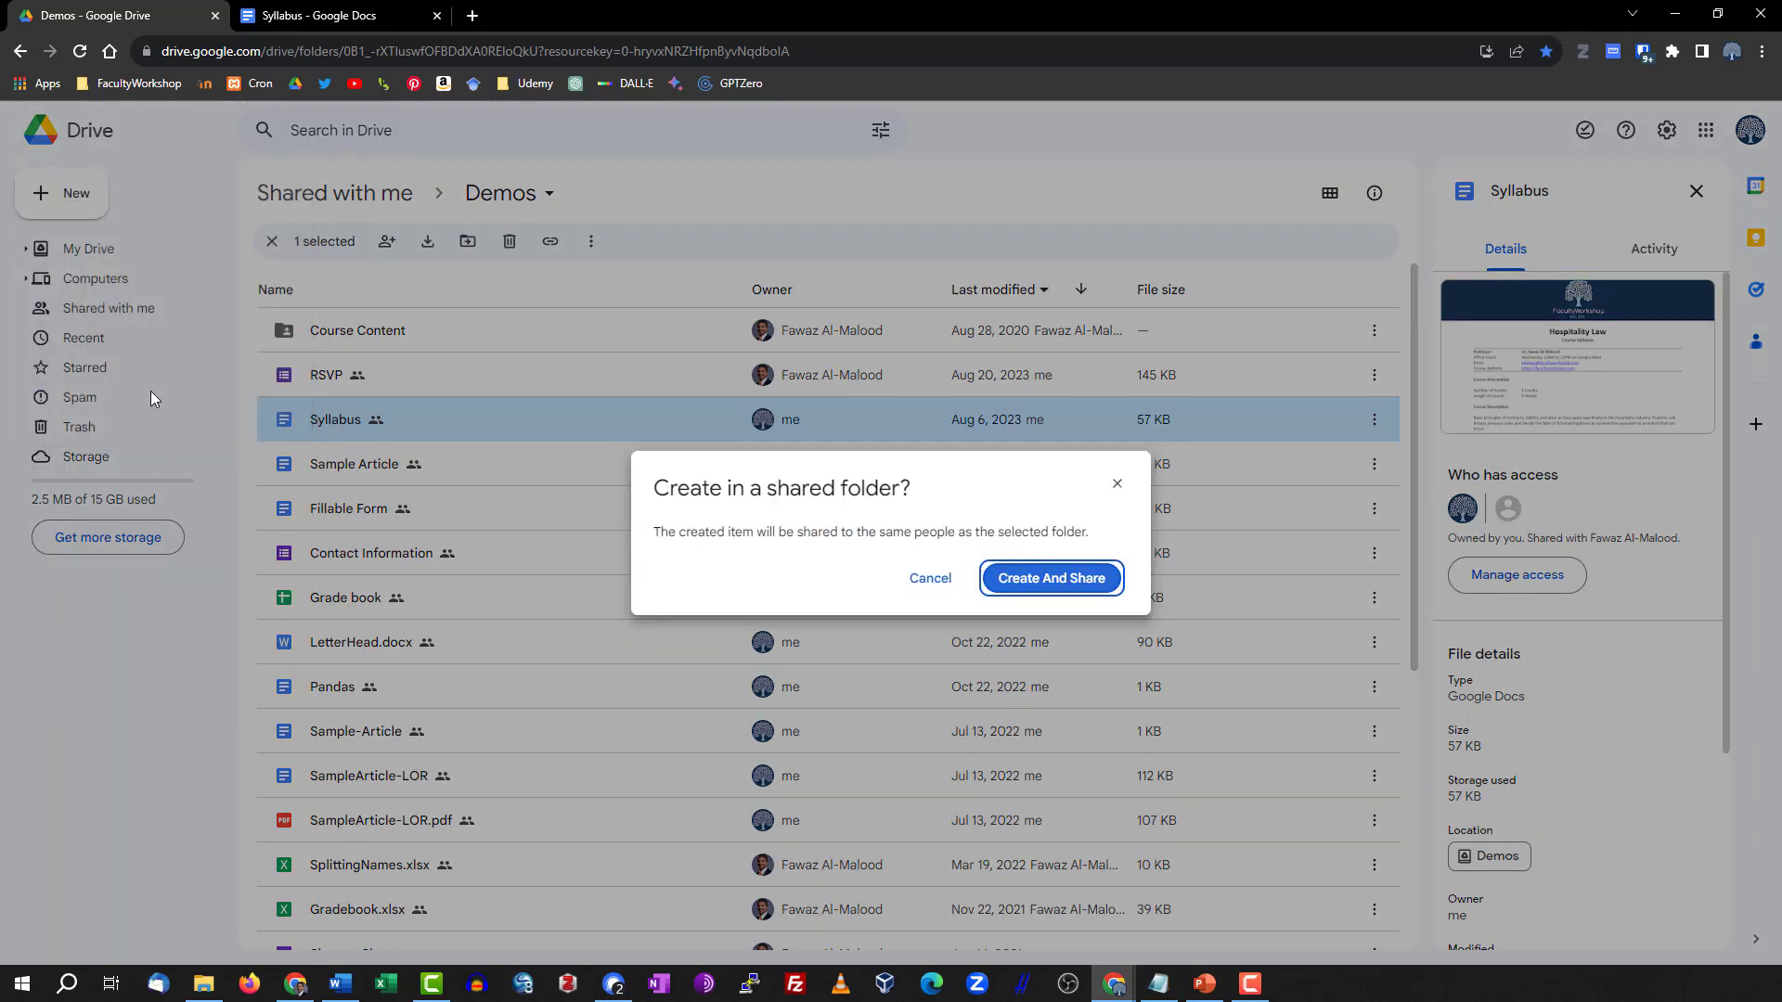
{"action": "left_click", "coordinate": [1075, 581]}
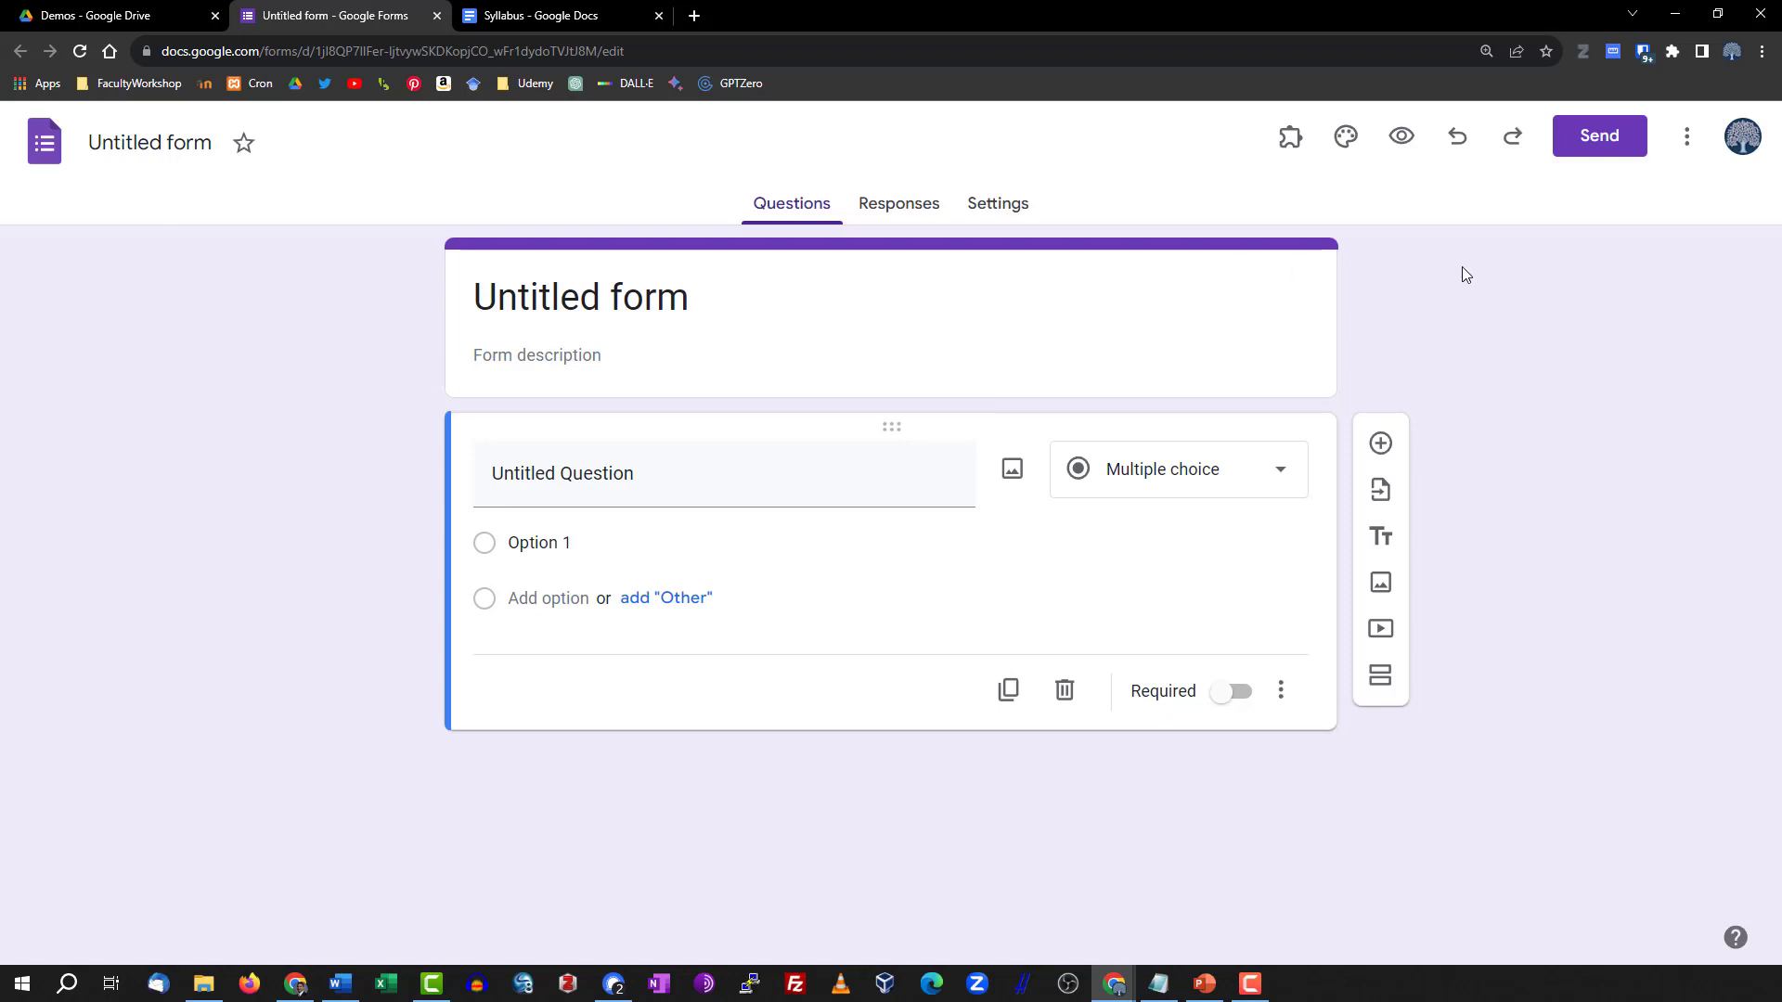
Search the add-on marketplace for GPT Quiz Generator and open the GPT Quiz Generator for Forms listing.
{"action": "left_click", "coordinate": [1687, 141]}
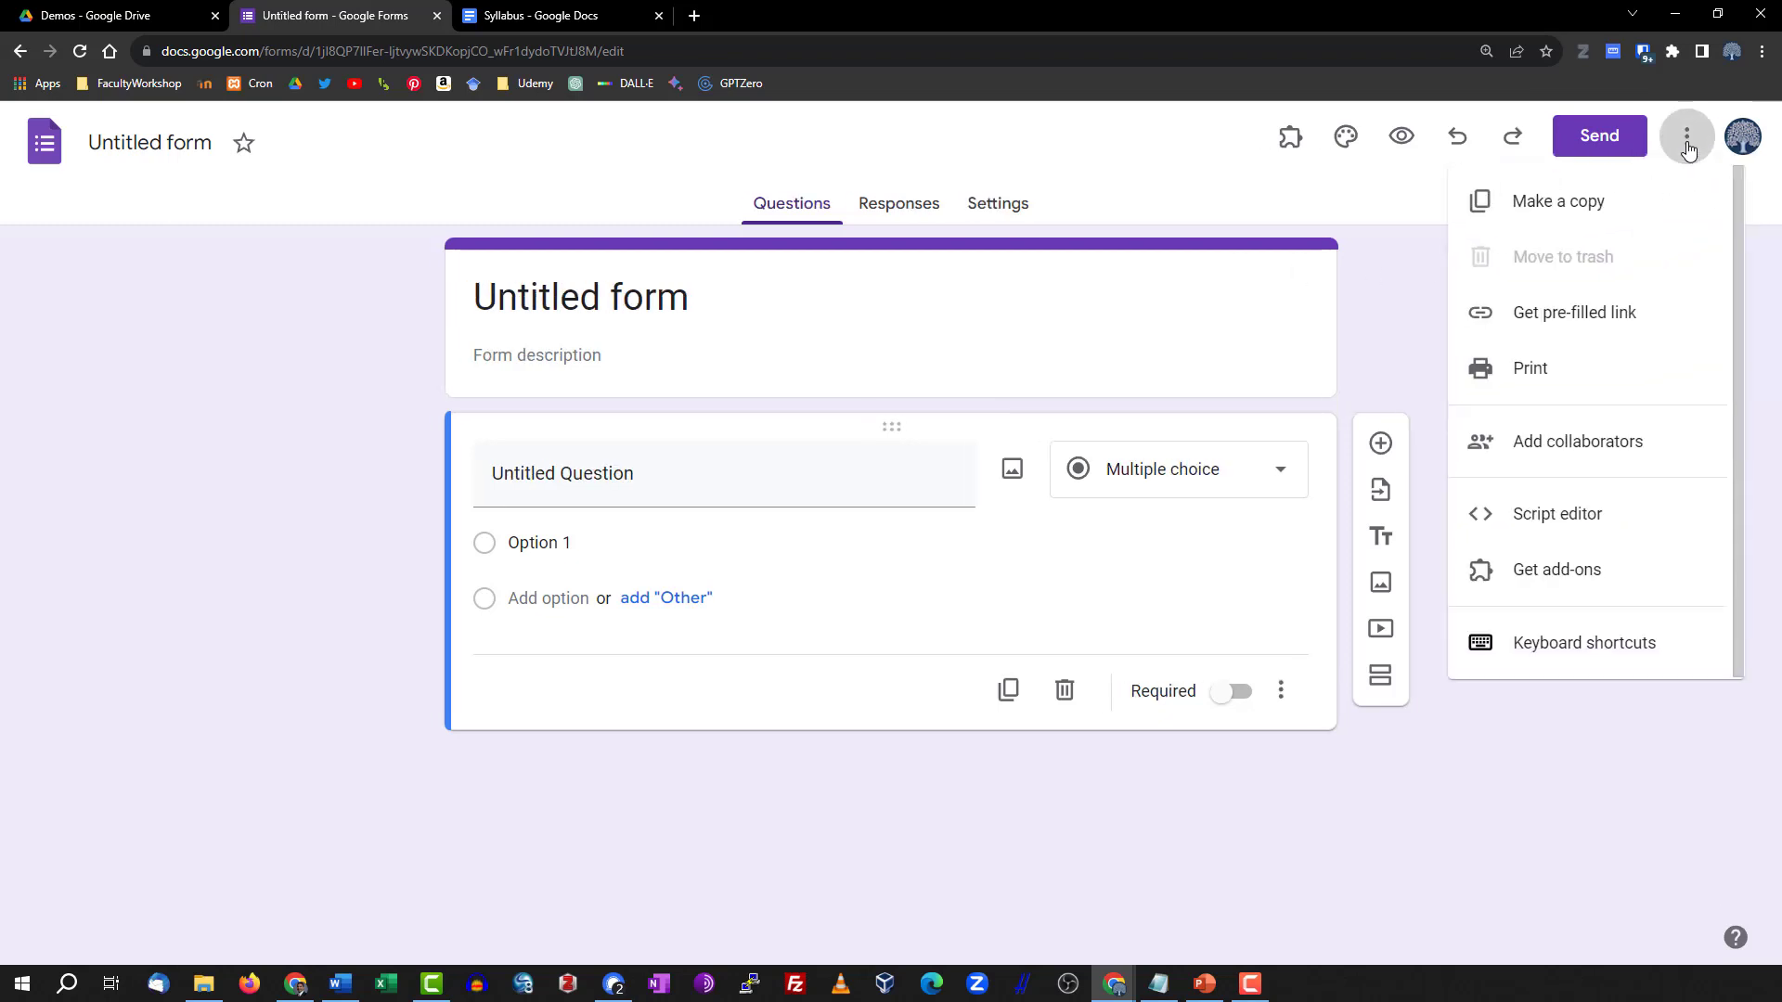
{"action": "left_click", "coordinate": [1574, 585]}
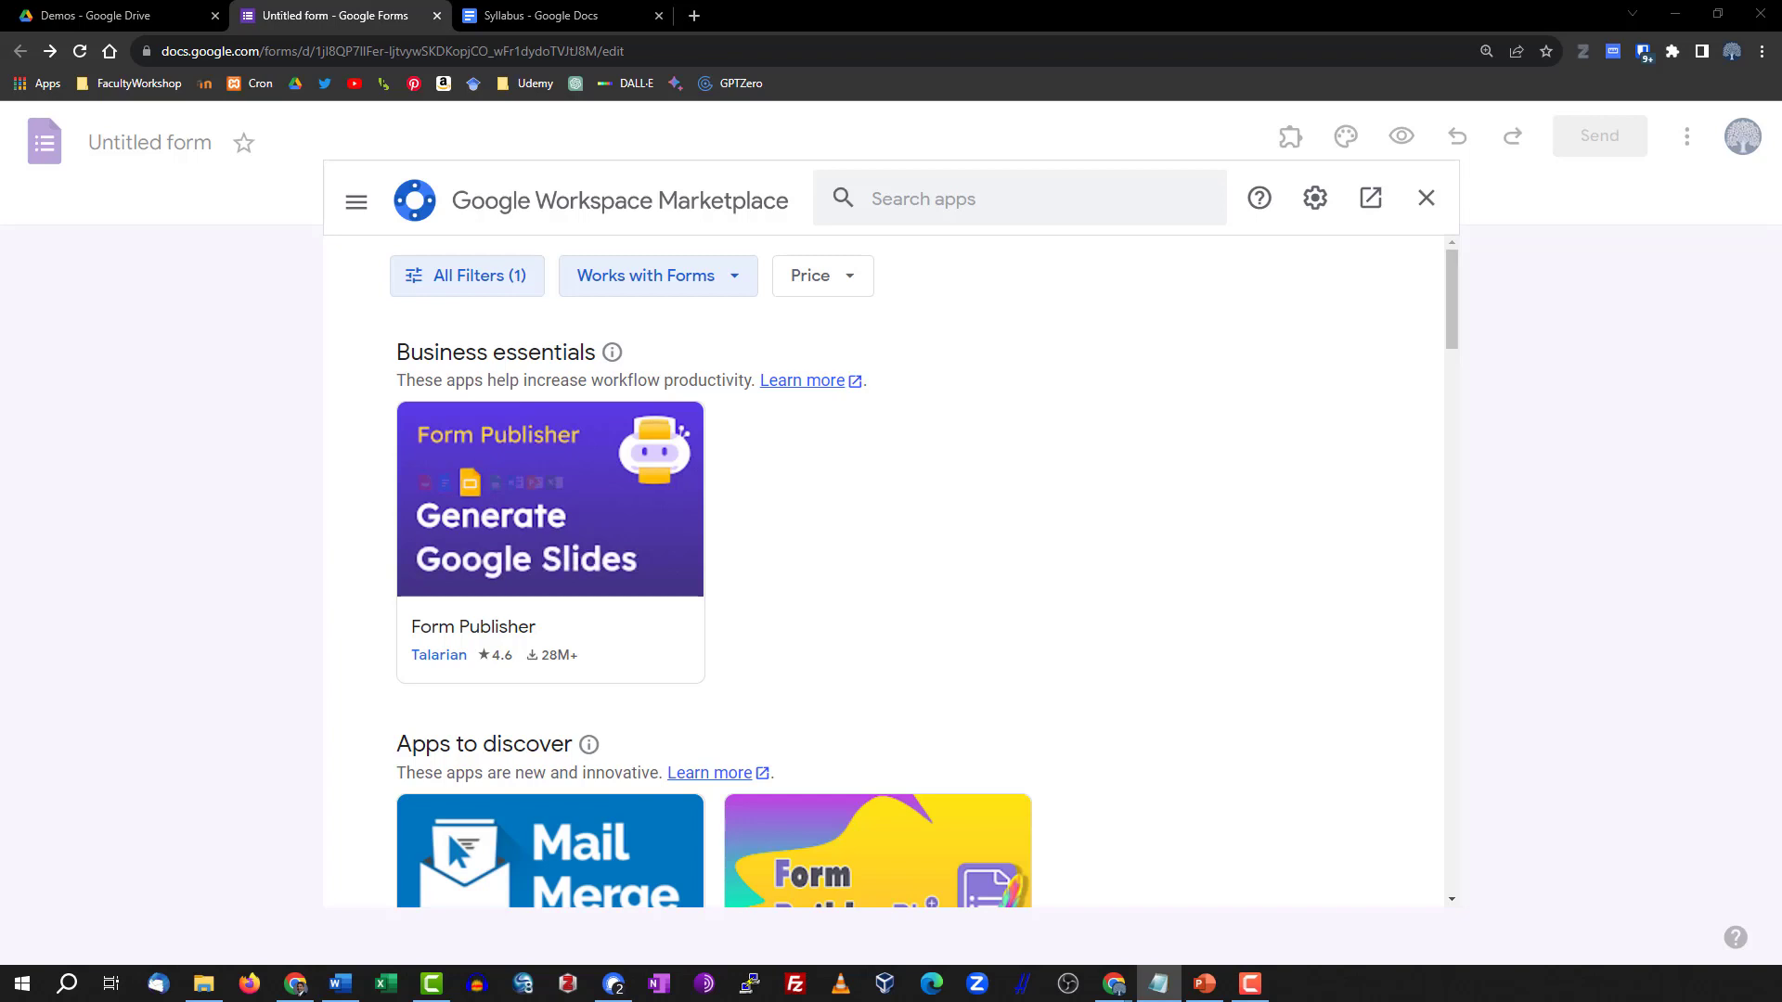
{"action": "left_click", "coordinate": [954, 195]}
{"action": "right_click", "coordinate": [954, 192]}
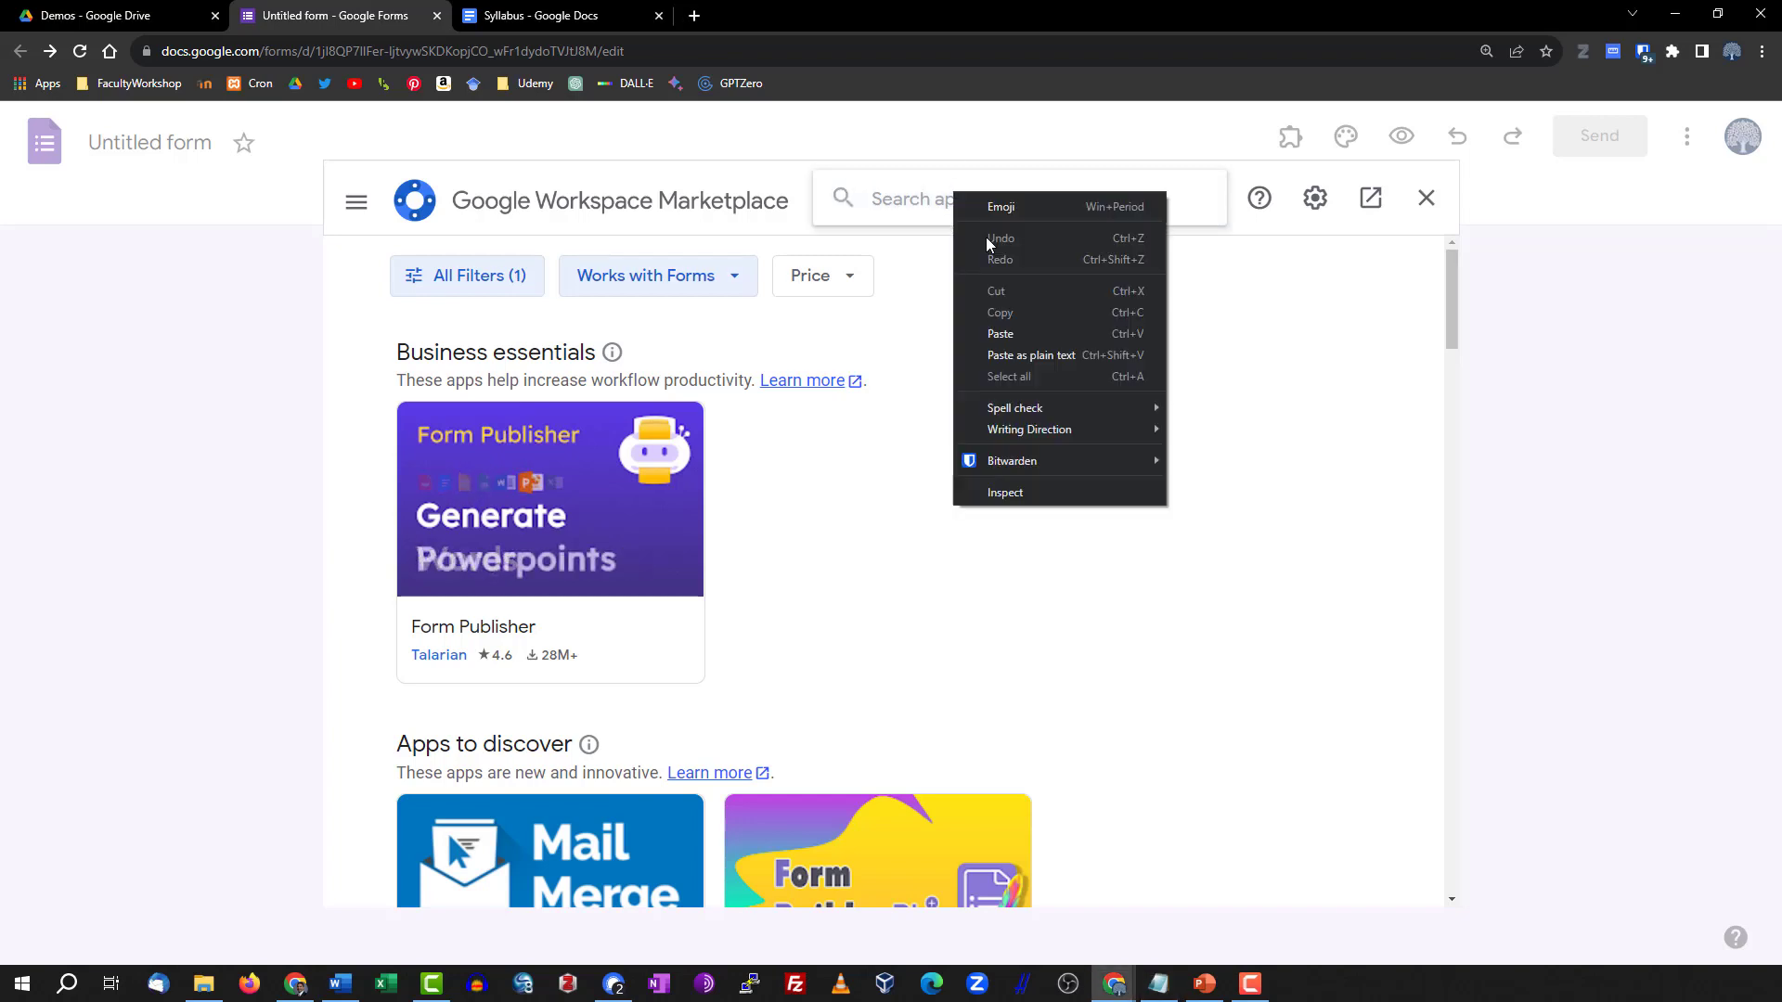
{"action": "left_click", "coordinate": [1005, 358]}
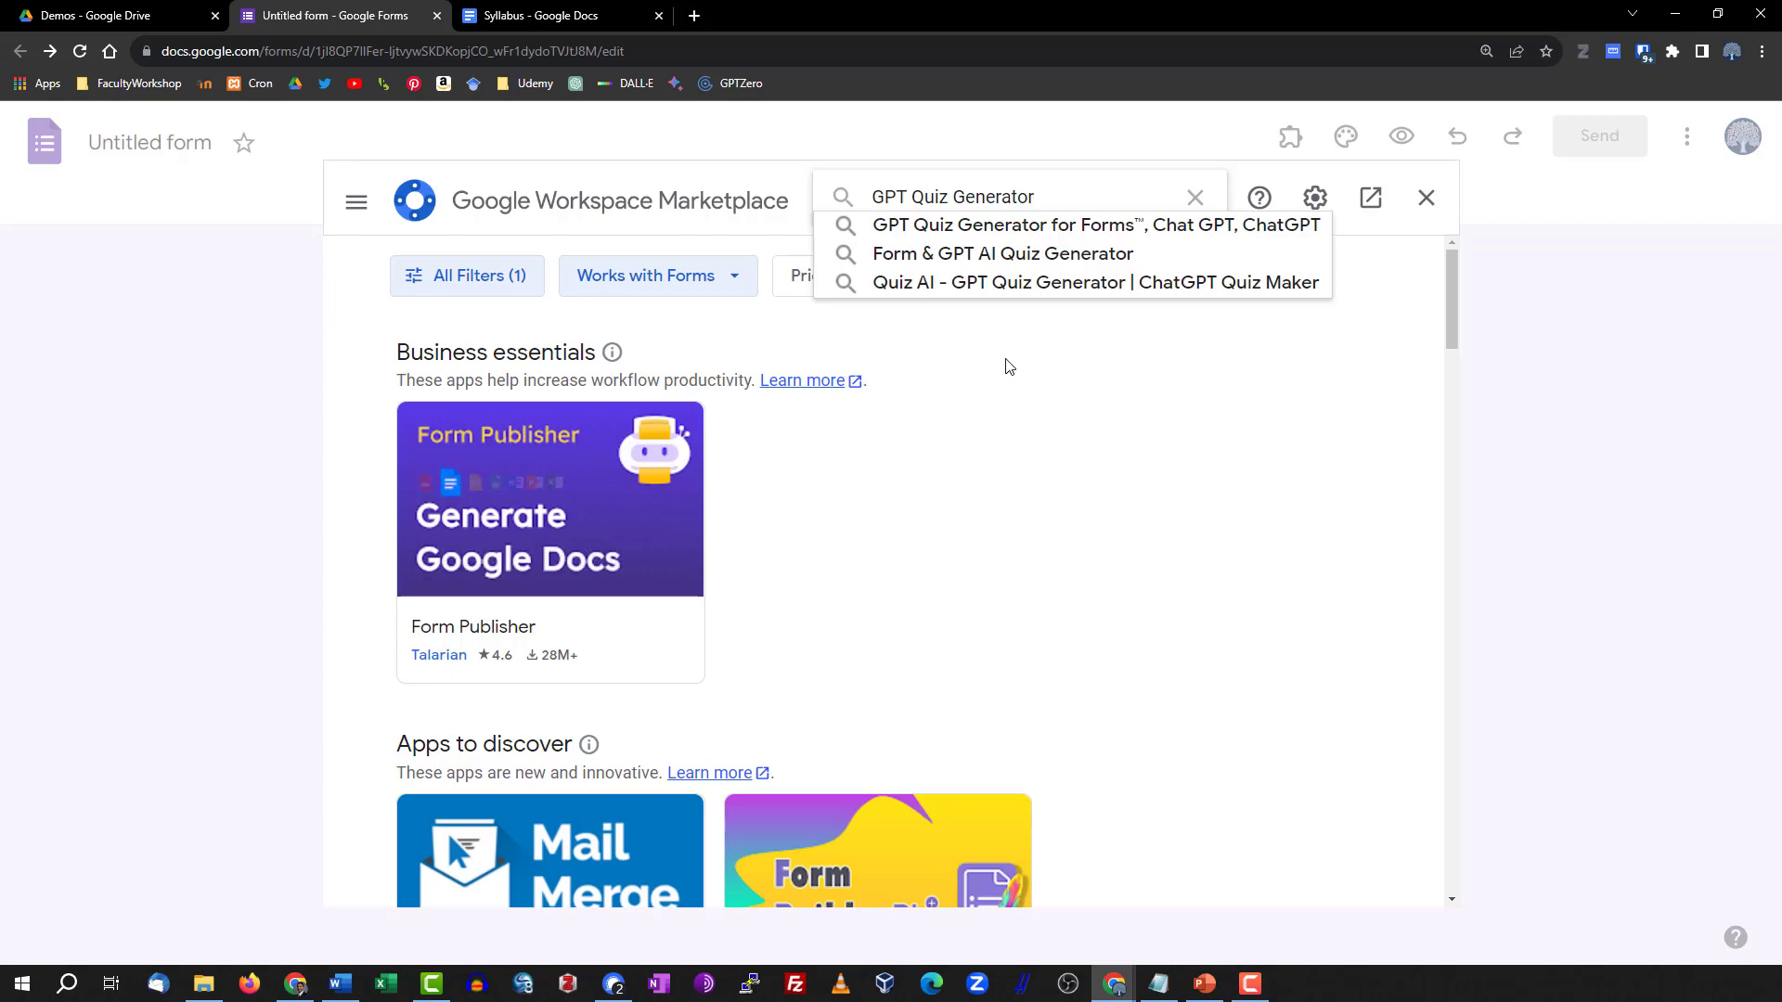
{"action": "key", "text": "Return"}
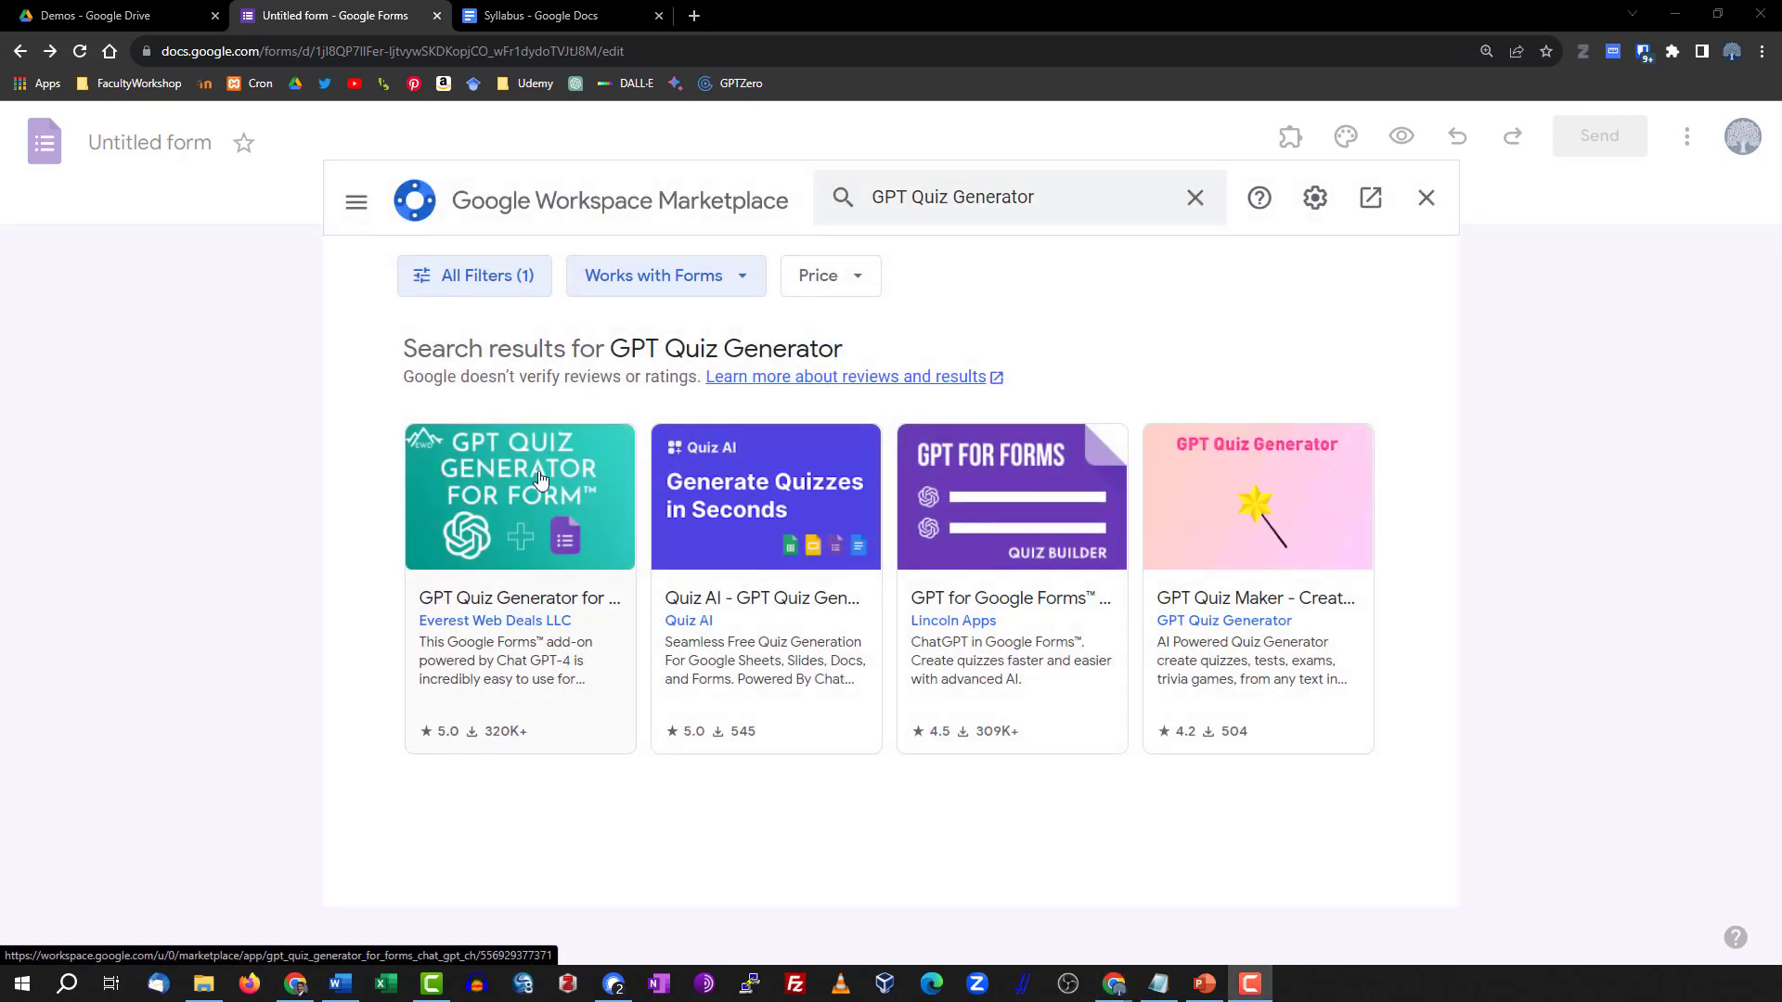
{"action": "left_click", "coordinate": [485, 482]}
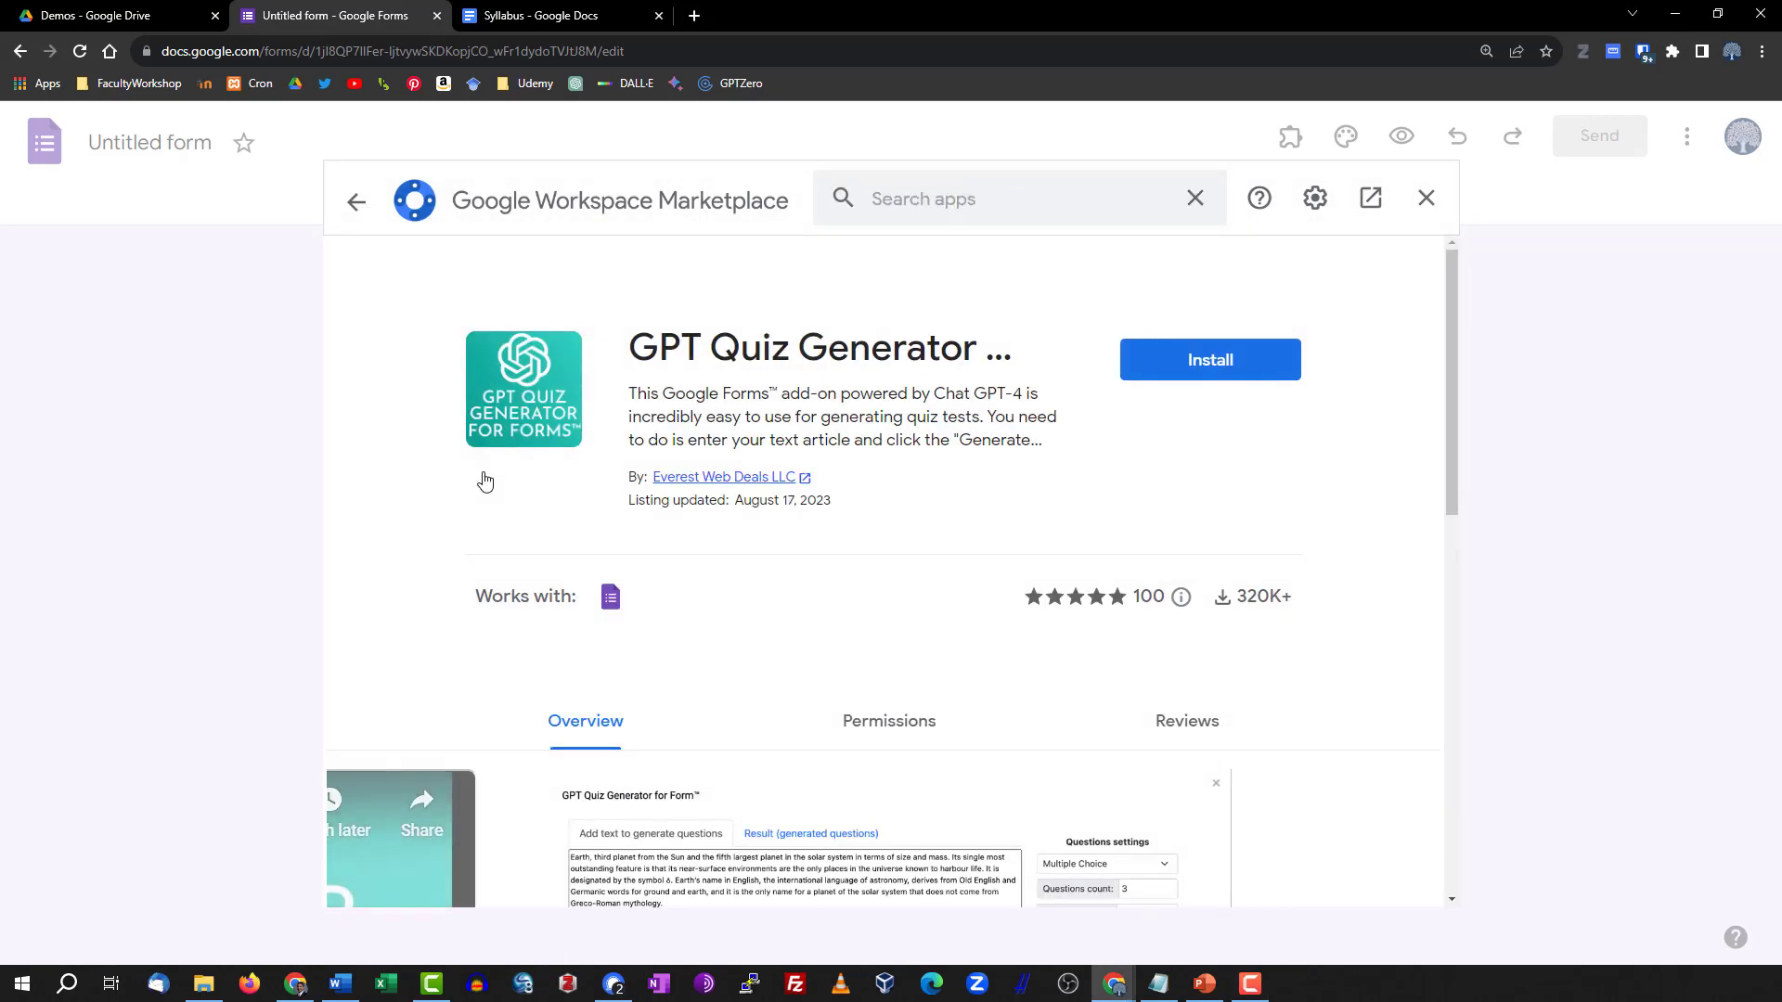
Install the add-on, authorizing it with the account and allowing its permissions.
{"action": "left_click", "coordinate": [1246, 368]}
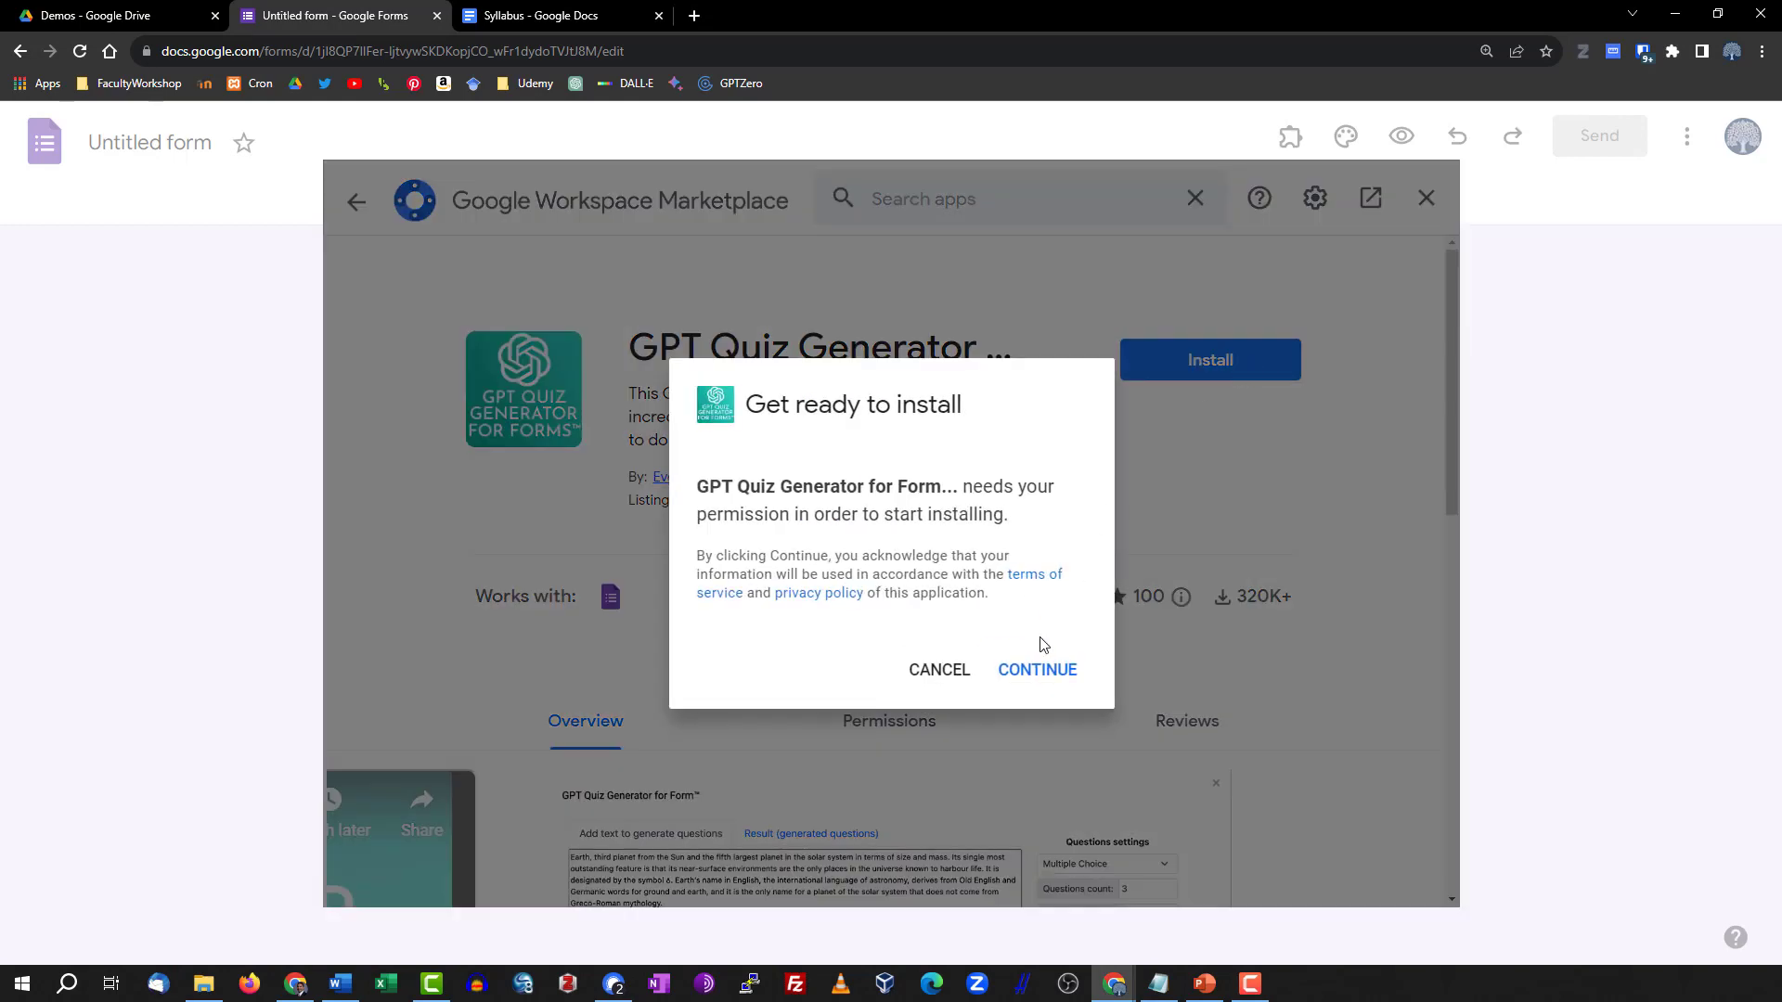
{"action": "left_click", "coordinate": [1037, 669]}
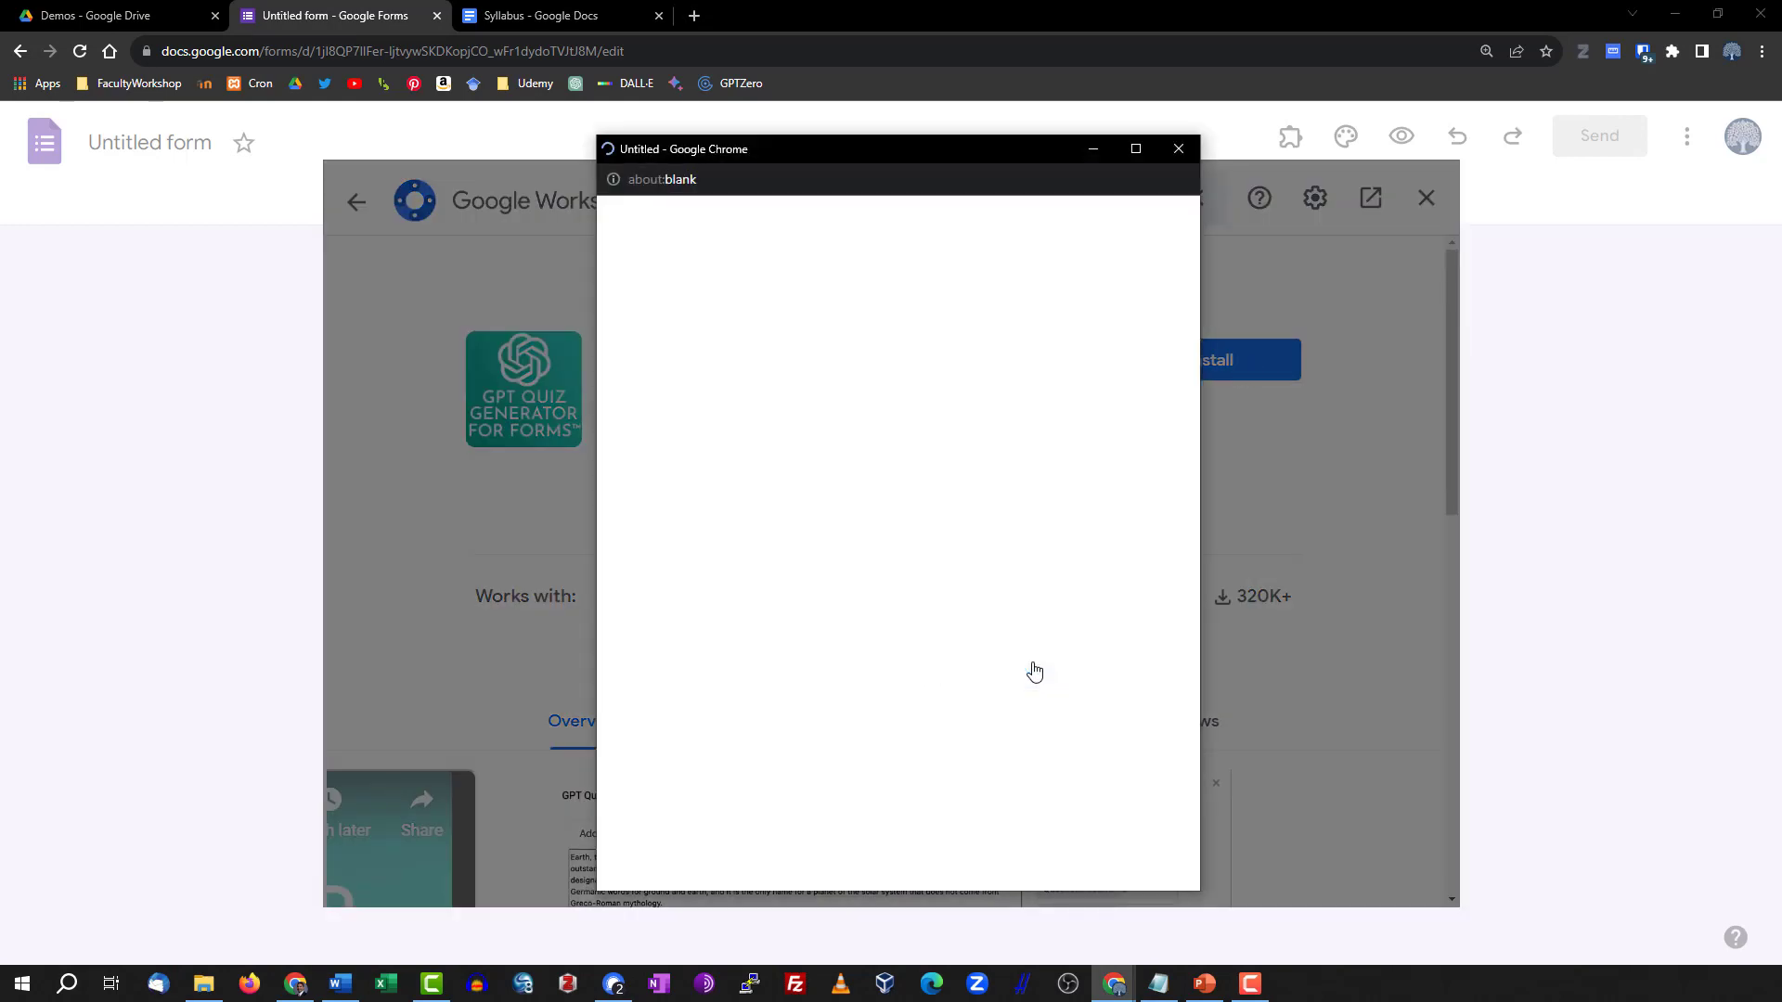
{"action": "left_click", "coordinate": [826, 545]}
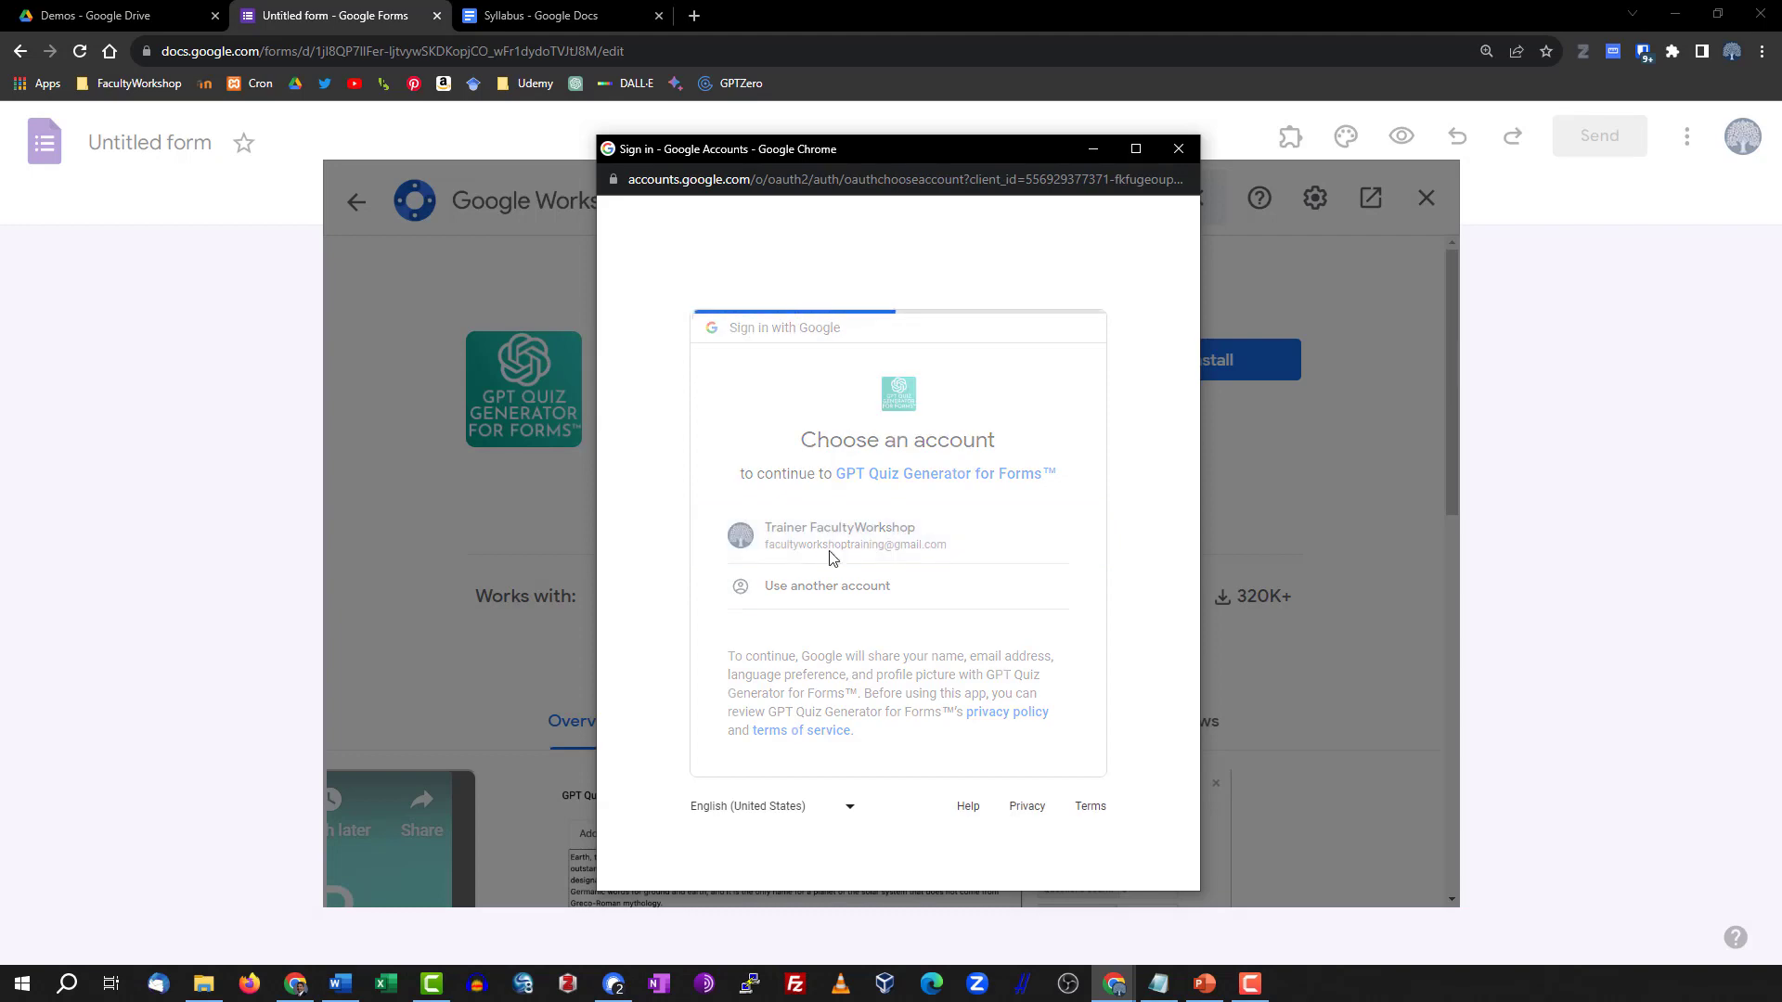
{"action": "scroll", "coordinate": [1107, 605], "scroll_direction": "down", "scroll_amount": 2}
{"action": "scroll", "coordinate": [1104, 622], "scroll_direction": "down", "scroll_amount": 3}
{"action": "left_click", "coordinate": [942, 770]}
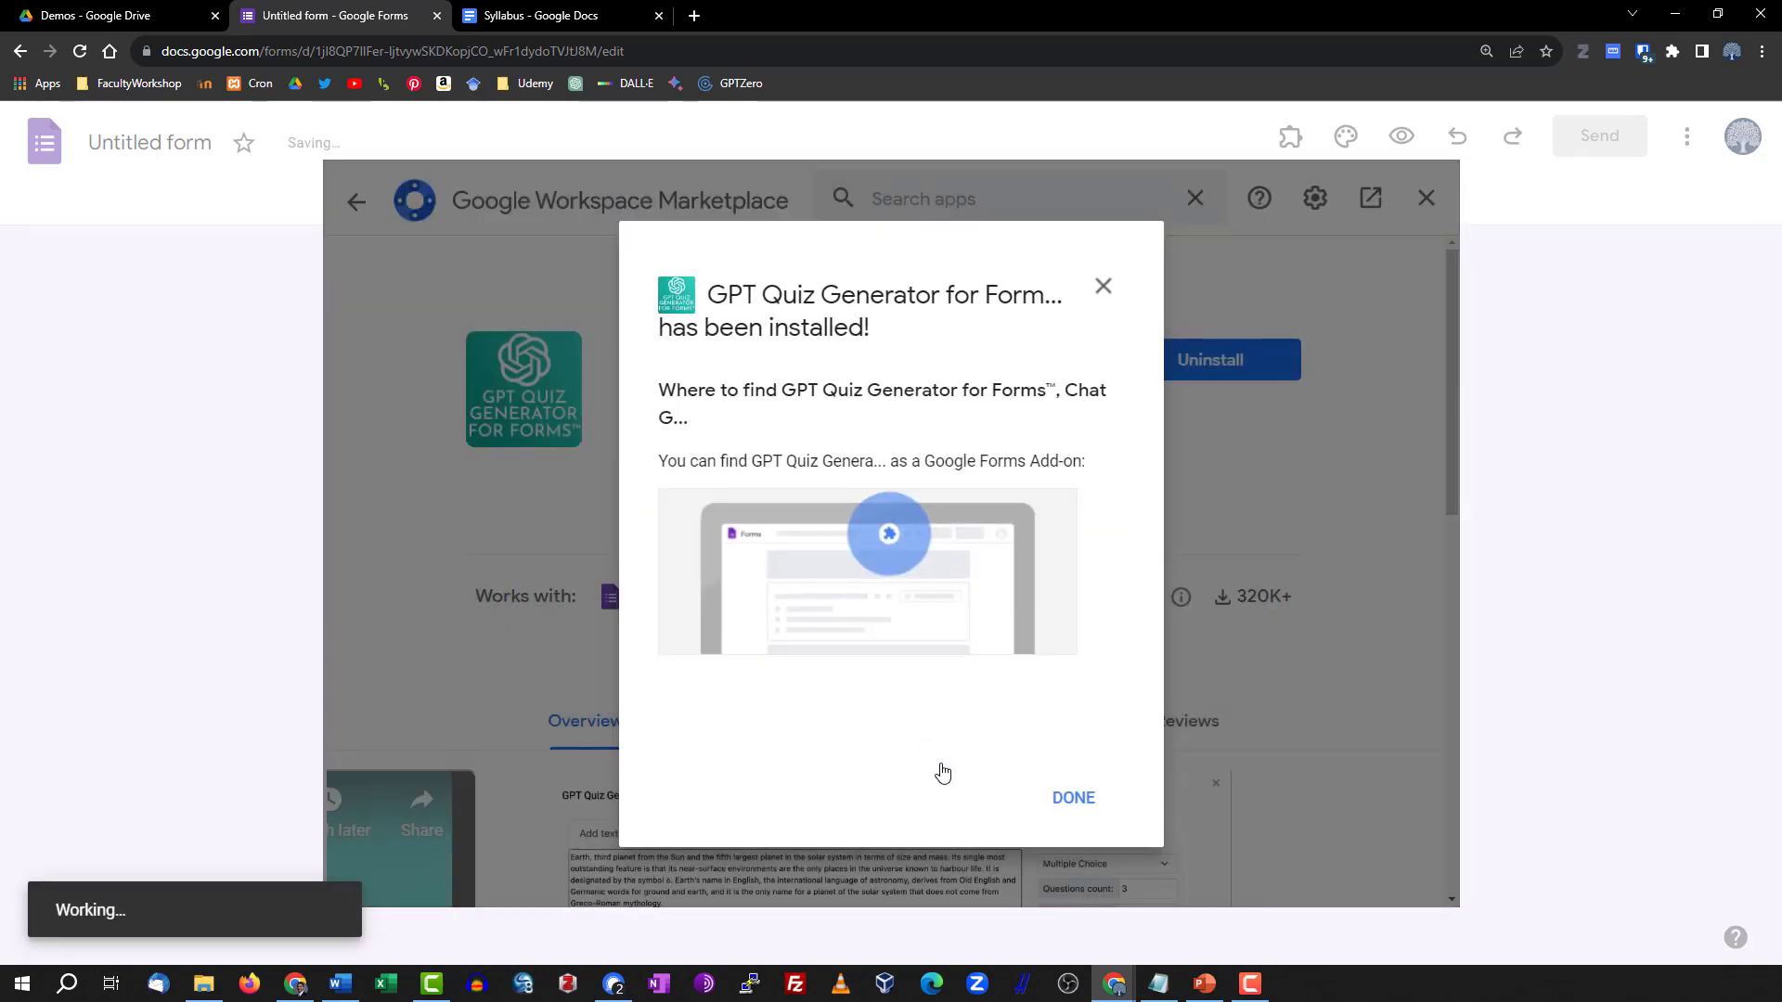
{"action": "left_click", "coordinate": [1074, 800]}
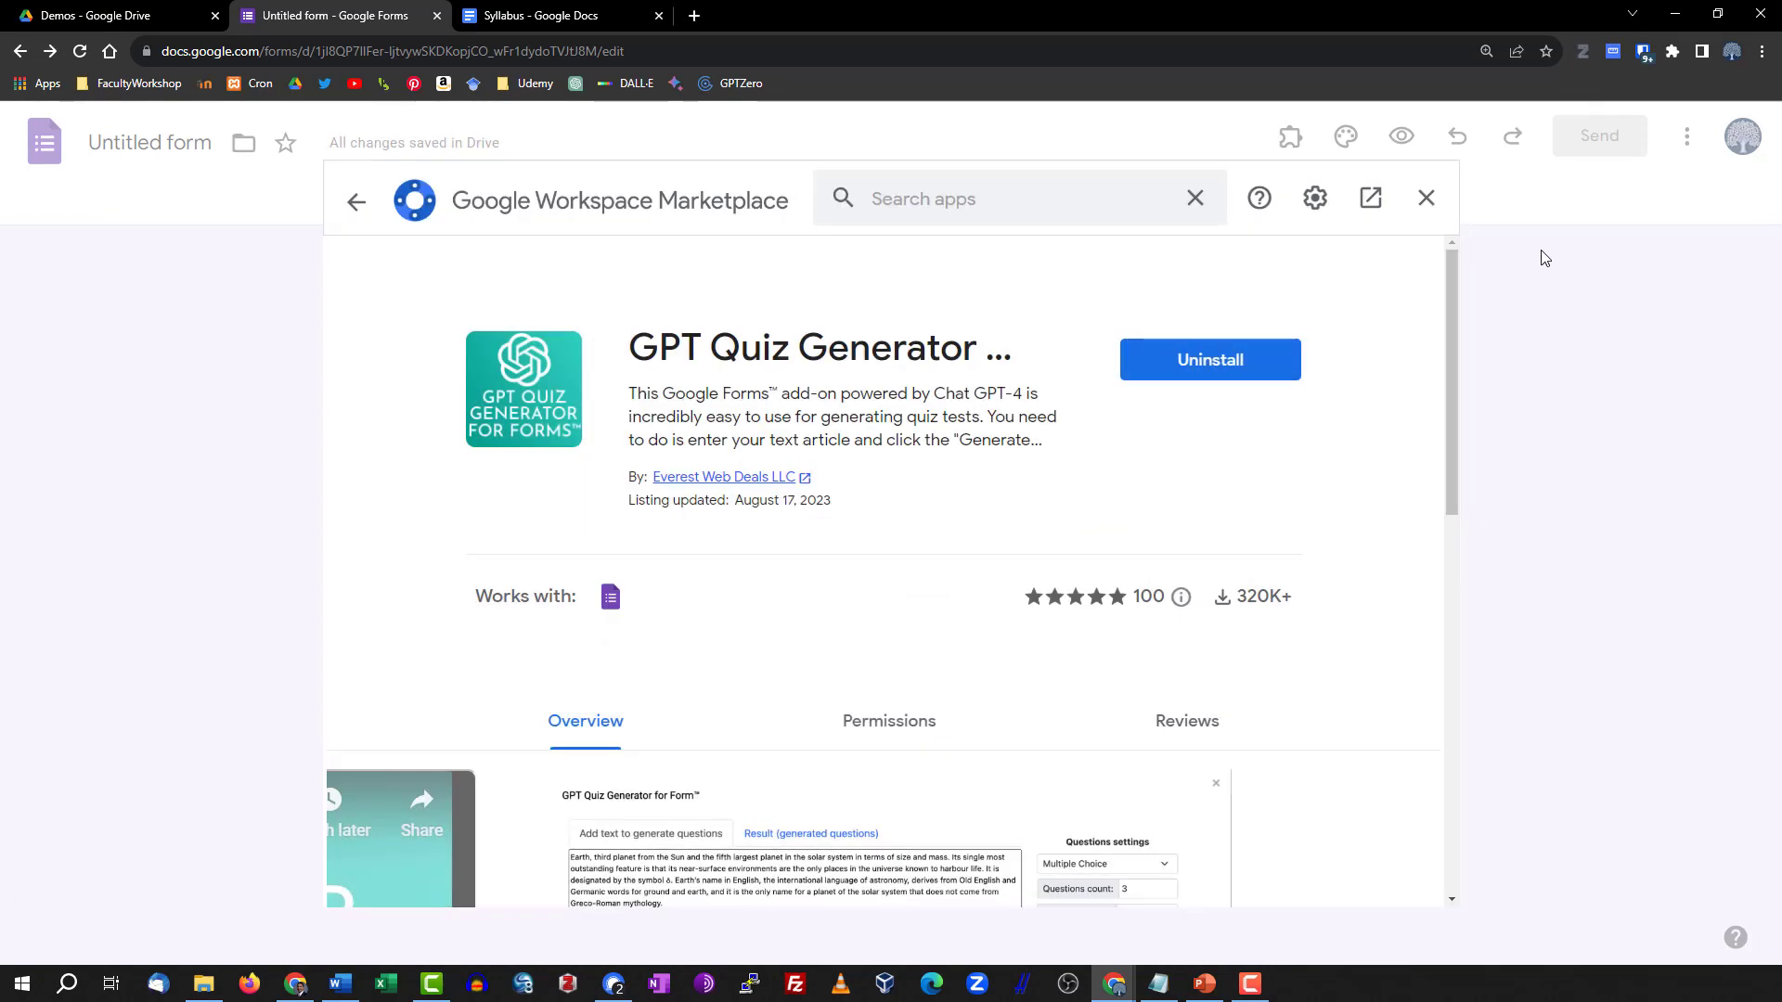
{"action": "left_click", "coordinate": [1426, 199]}
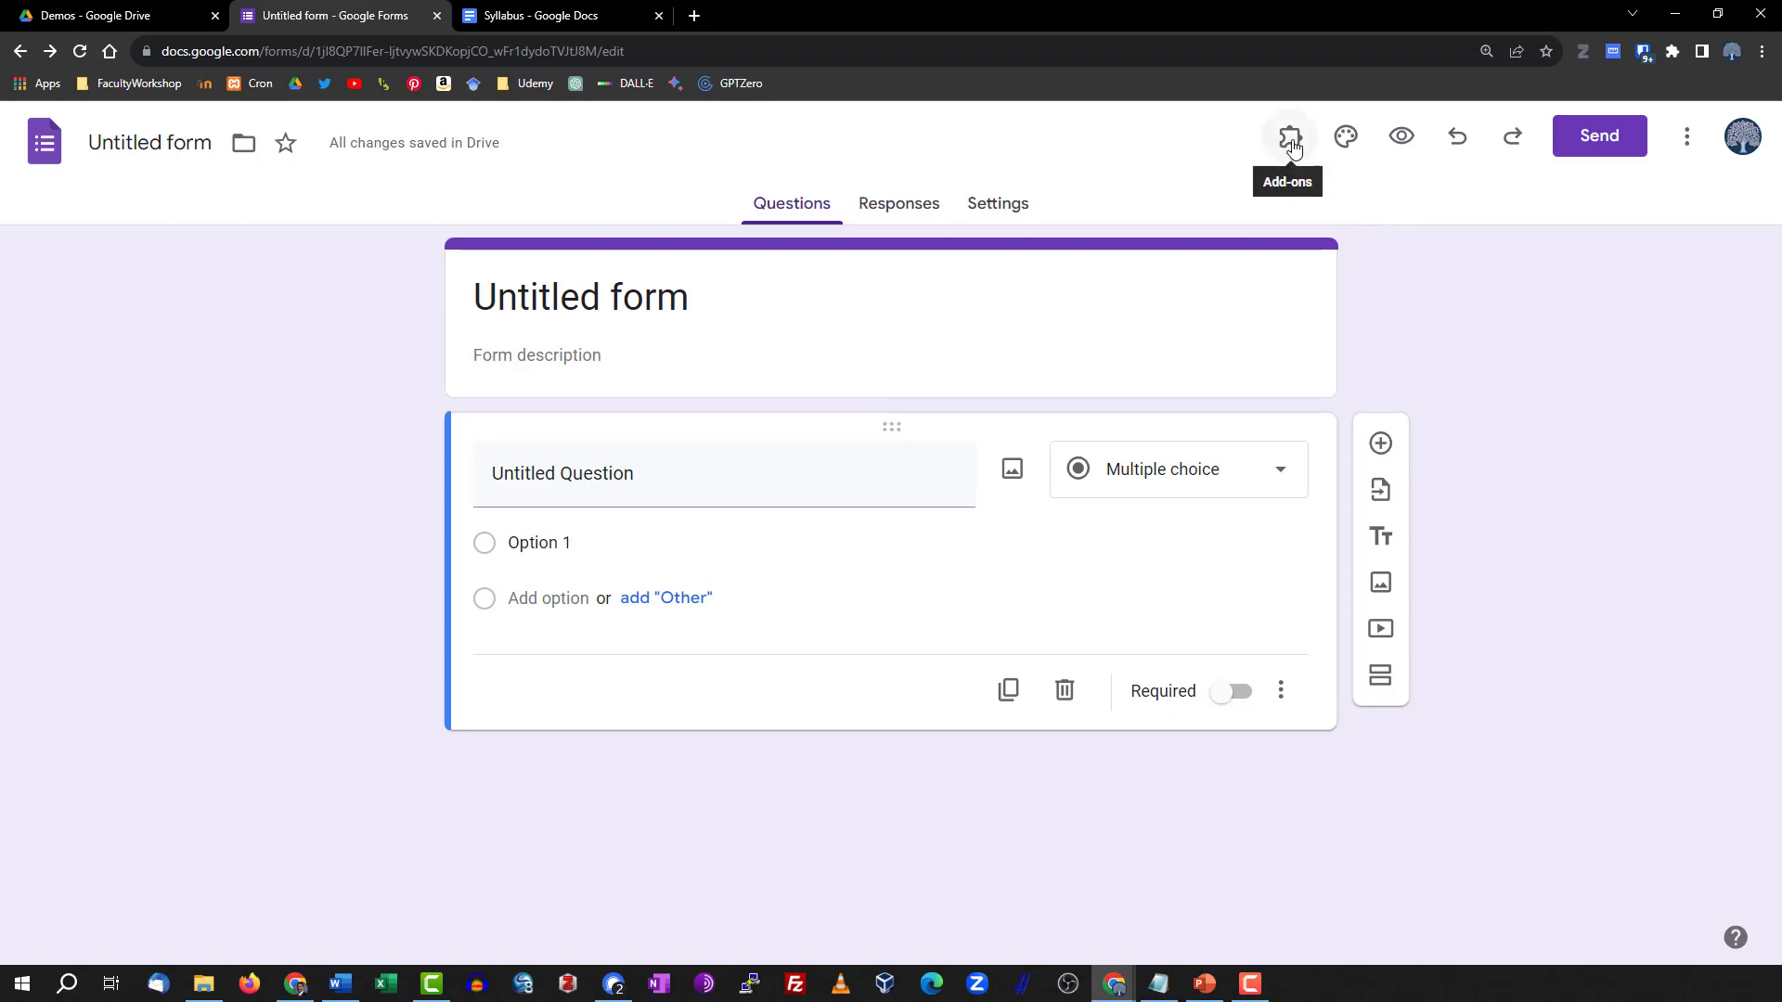
Start GPT Quiz Generator for Forms from the Add-ons menu.
{"action": "key", "text": "ctrl+plus"}
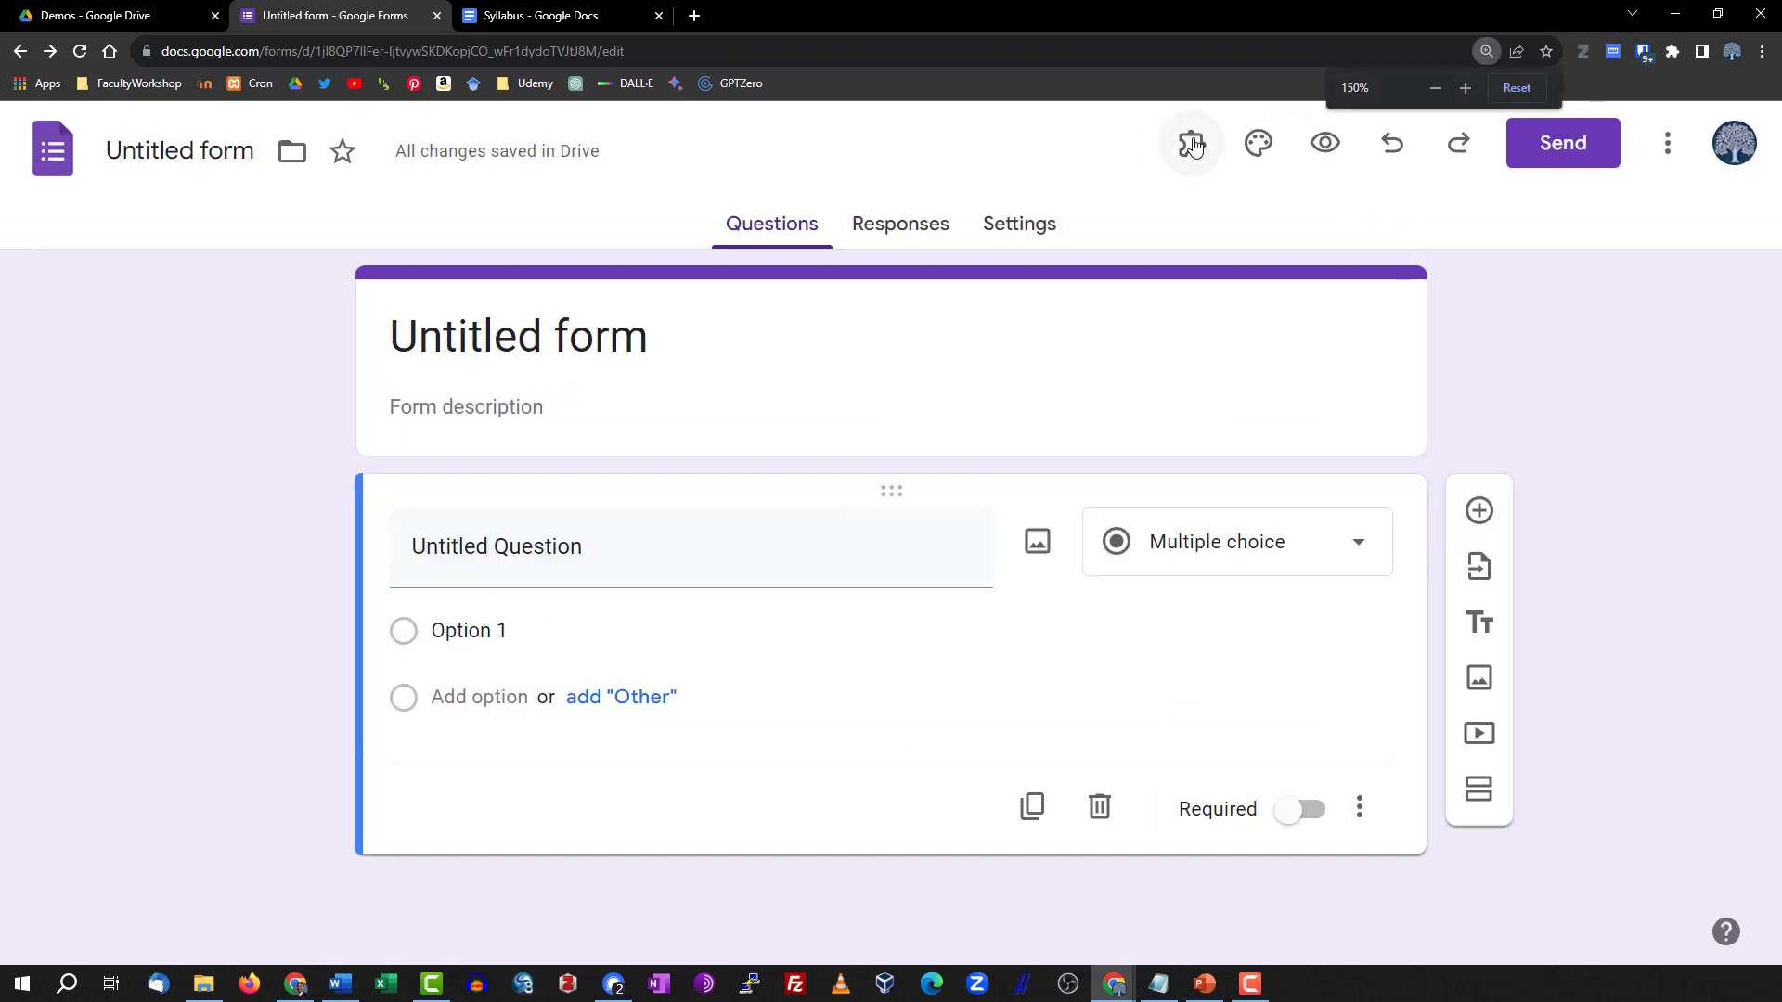
{"action": "left_click", "coordinate": [1195, 146]}
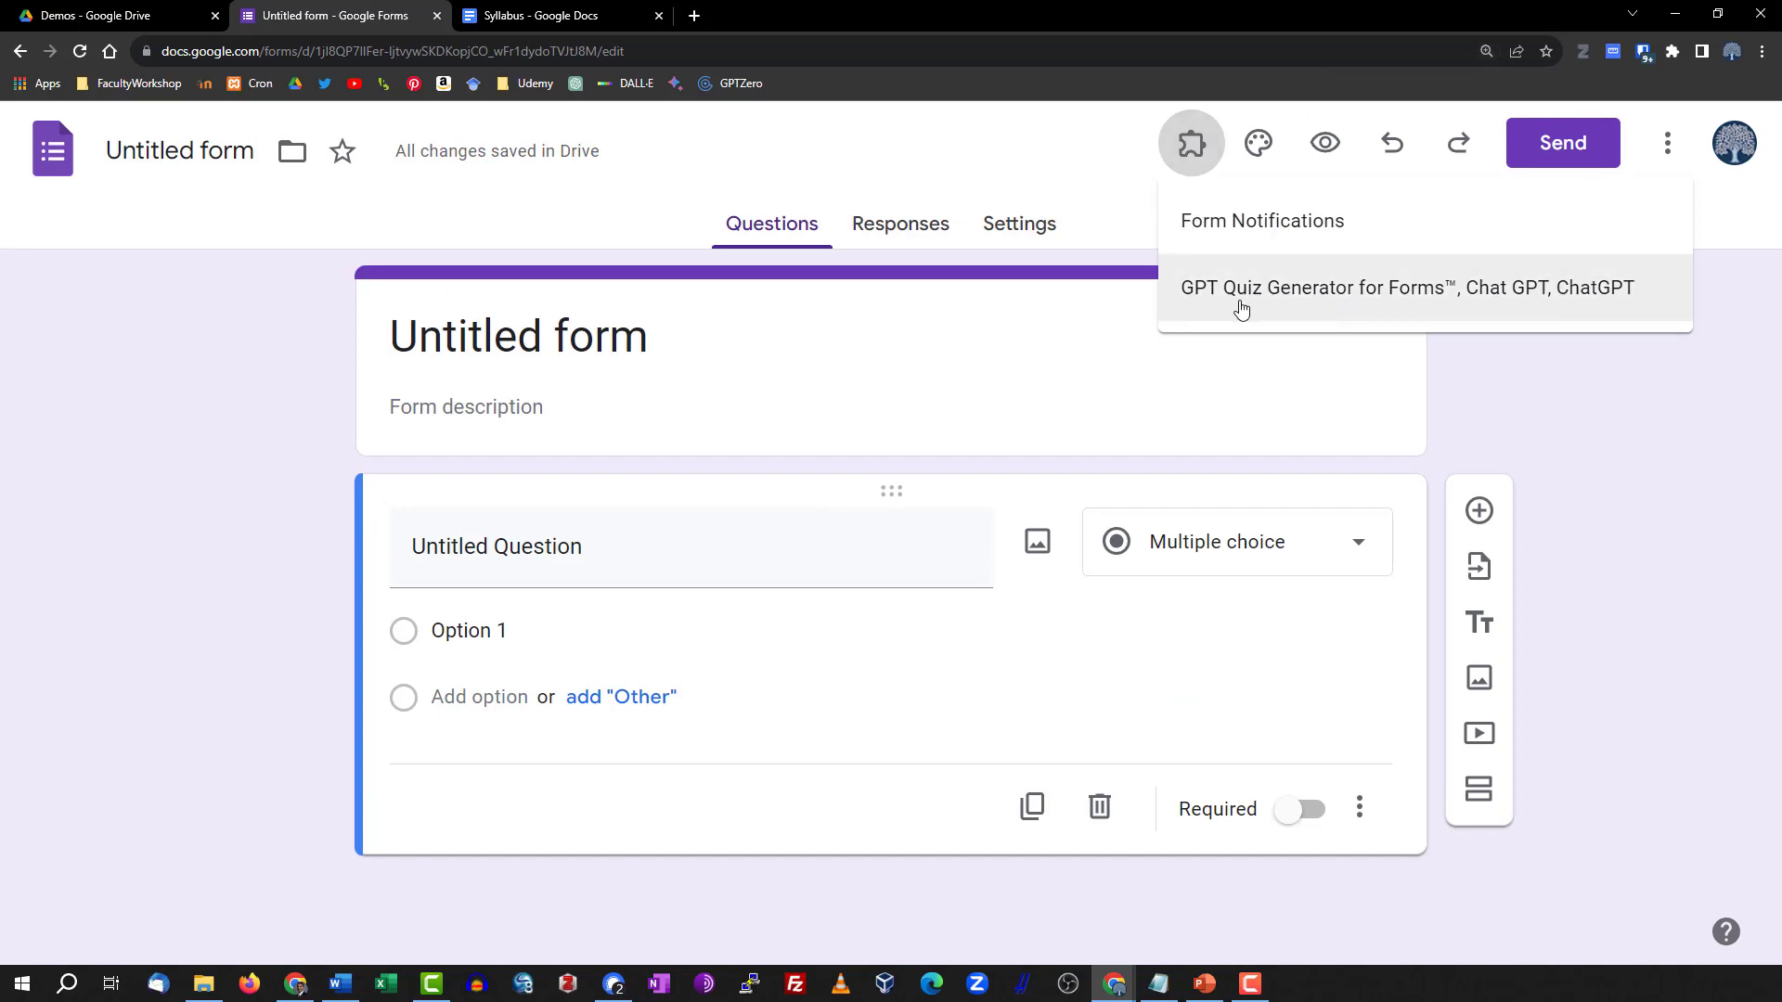
{"action": "left_click", "coordinate": [1296, 313]}
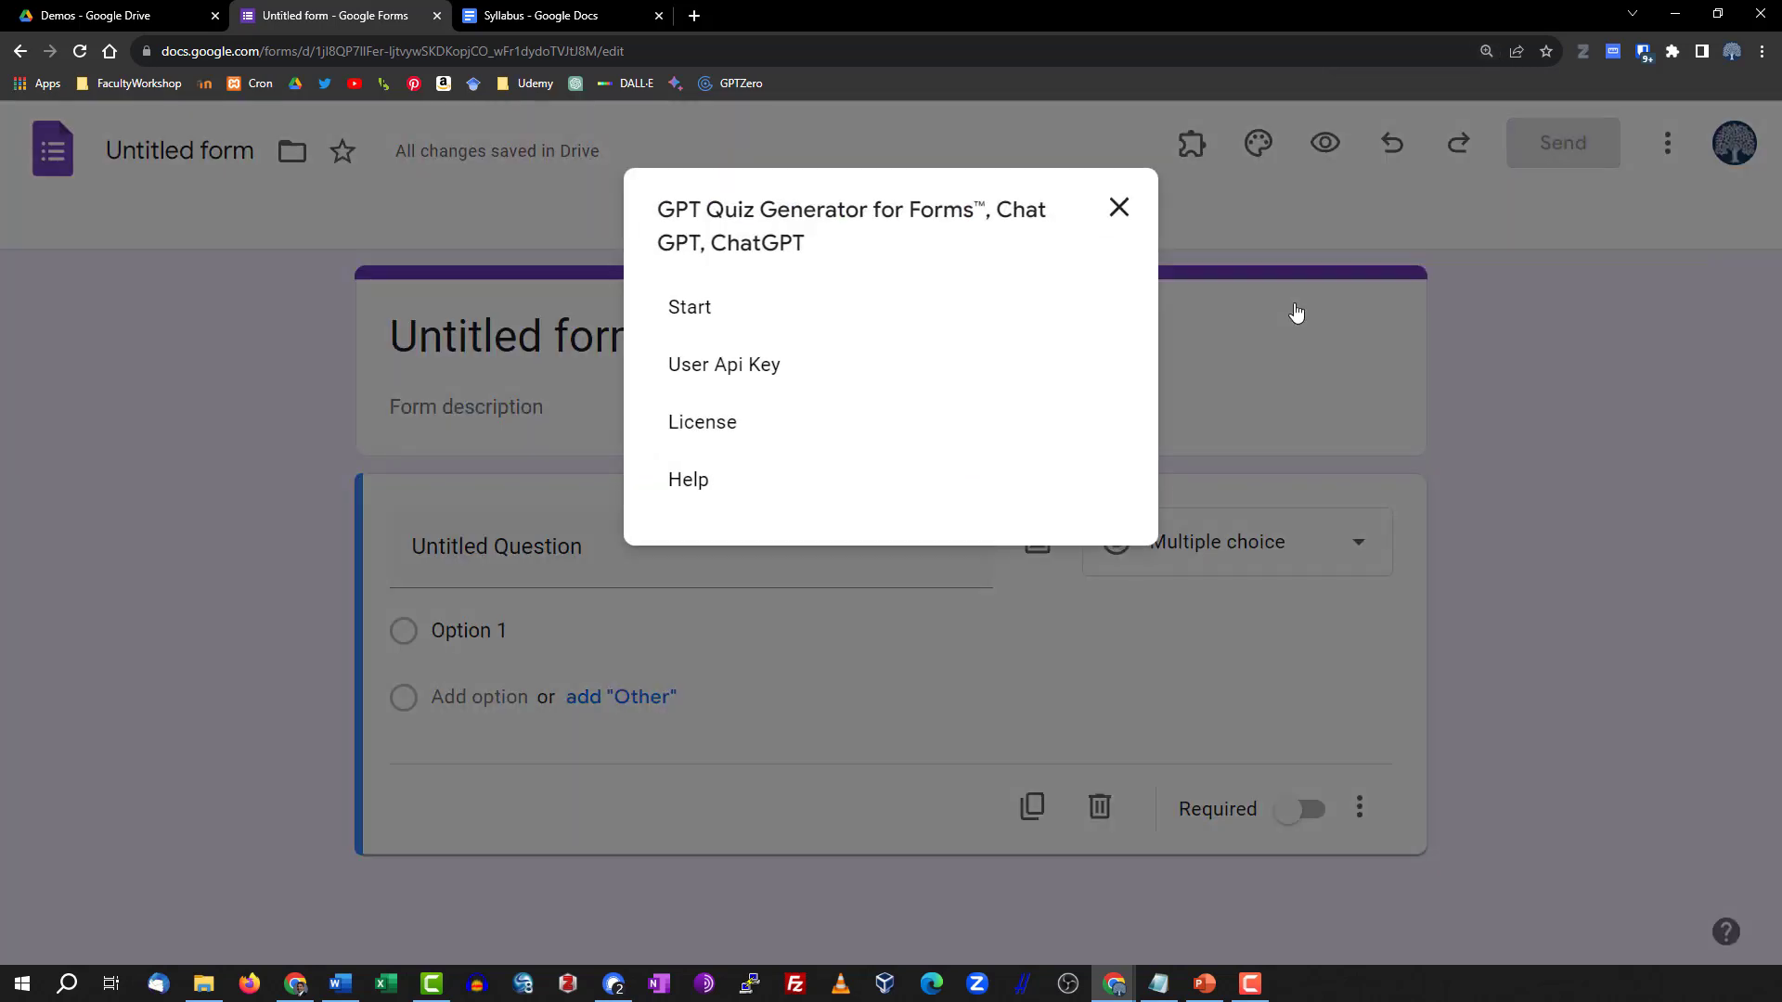
{"action": "left_click", "coordinate": [709, 308]}
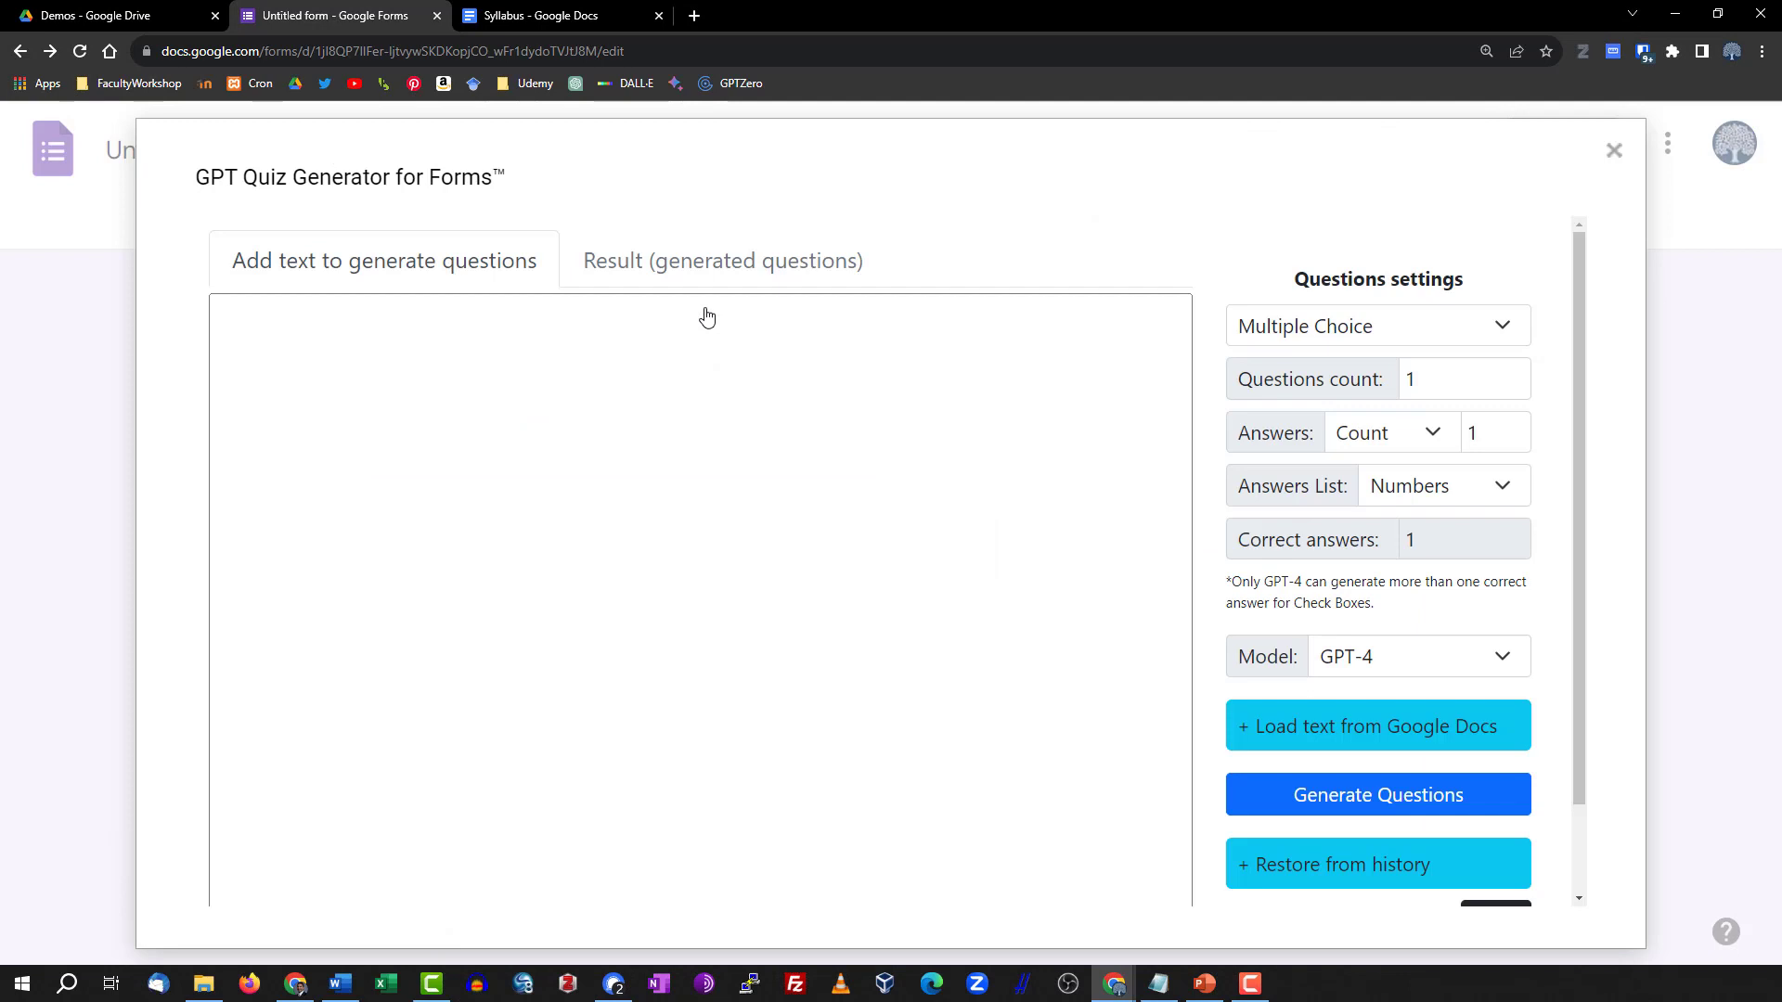
{"action": "key", "text": "ctrl+minus"}
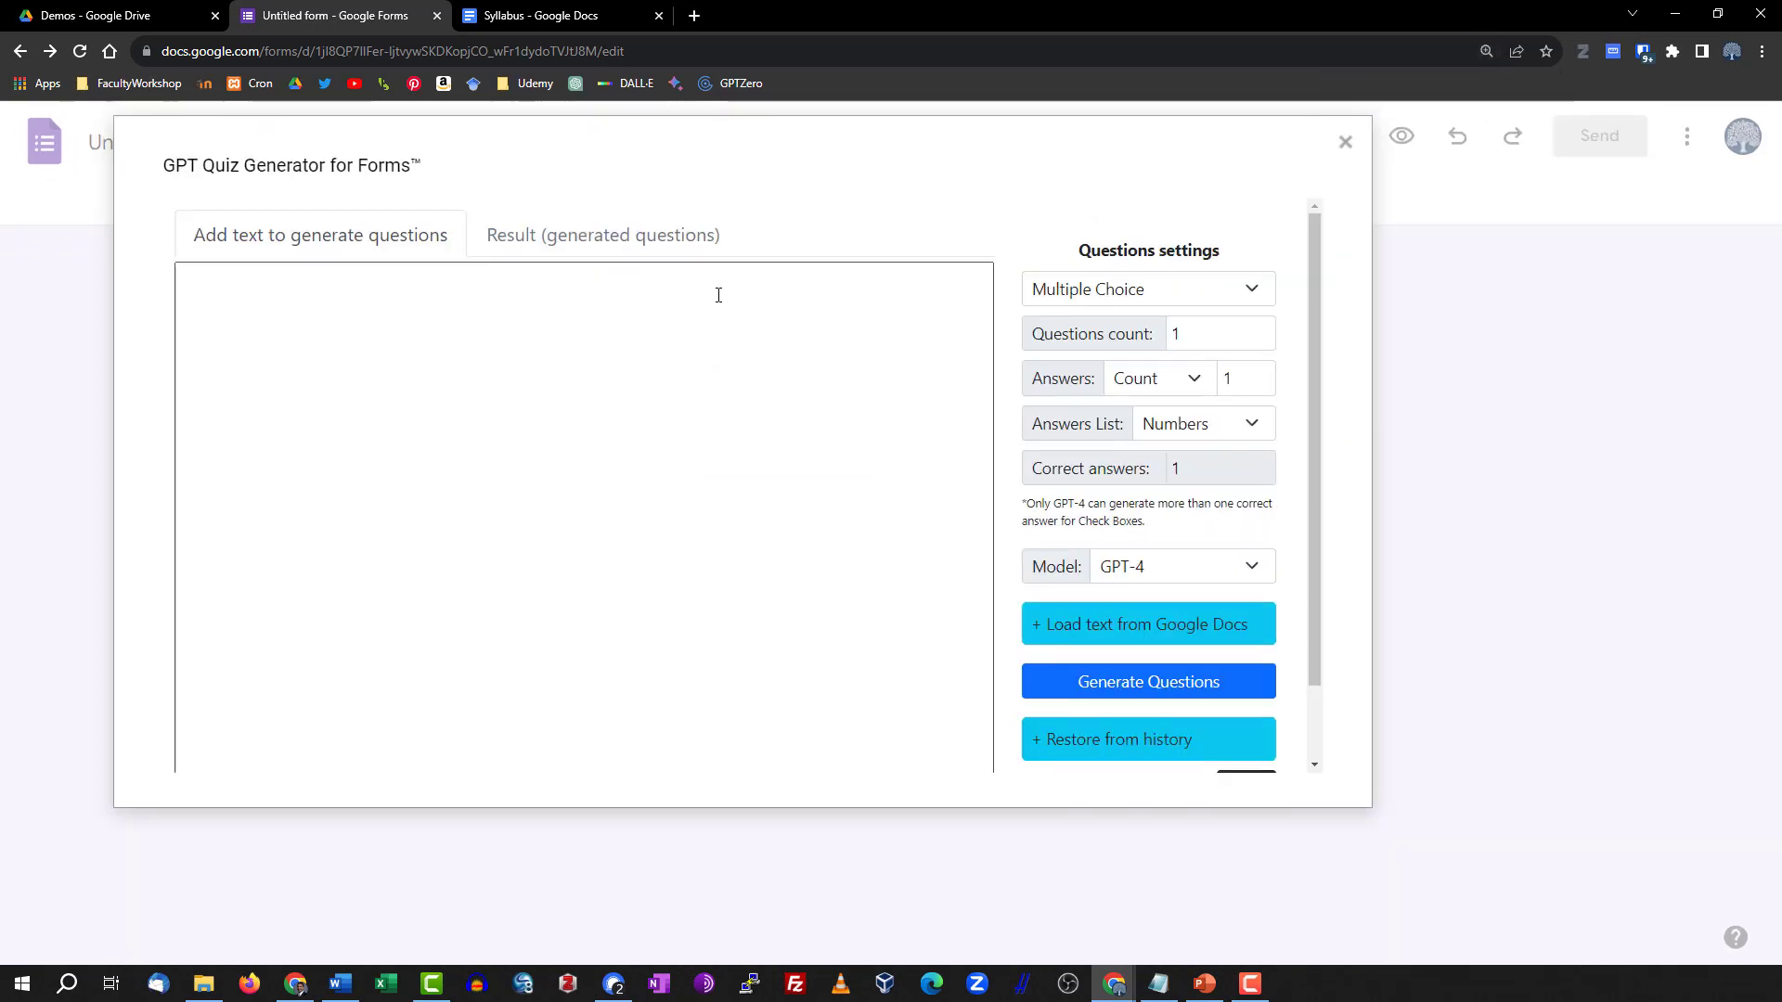
Copy the Course Rules, Policies, and Student Expectations section from the Syllabus document.
{"action": "left_click", "coordinate": [558, 16]}
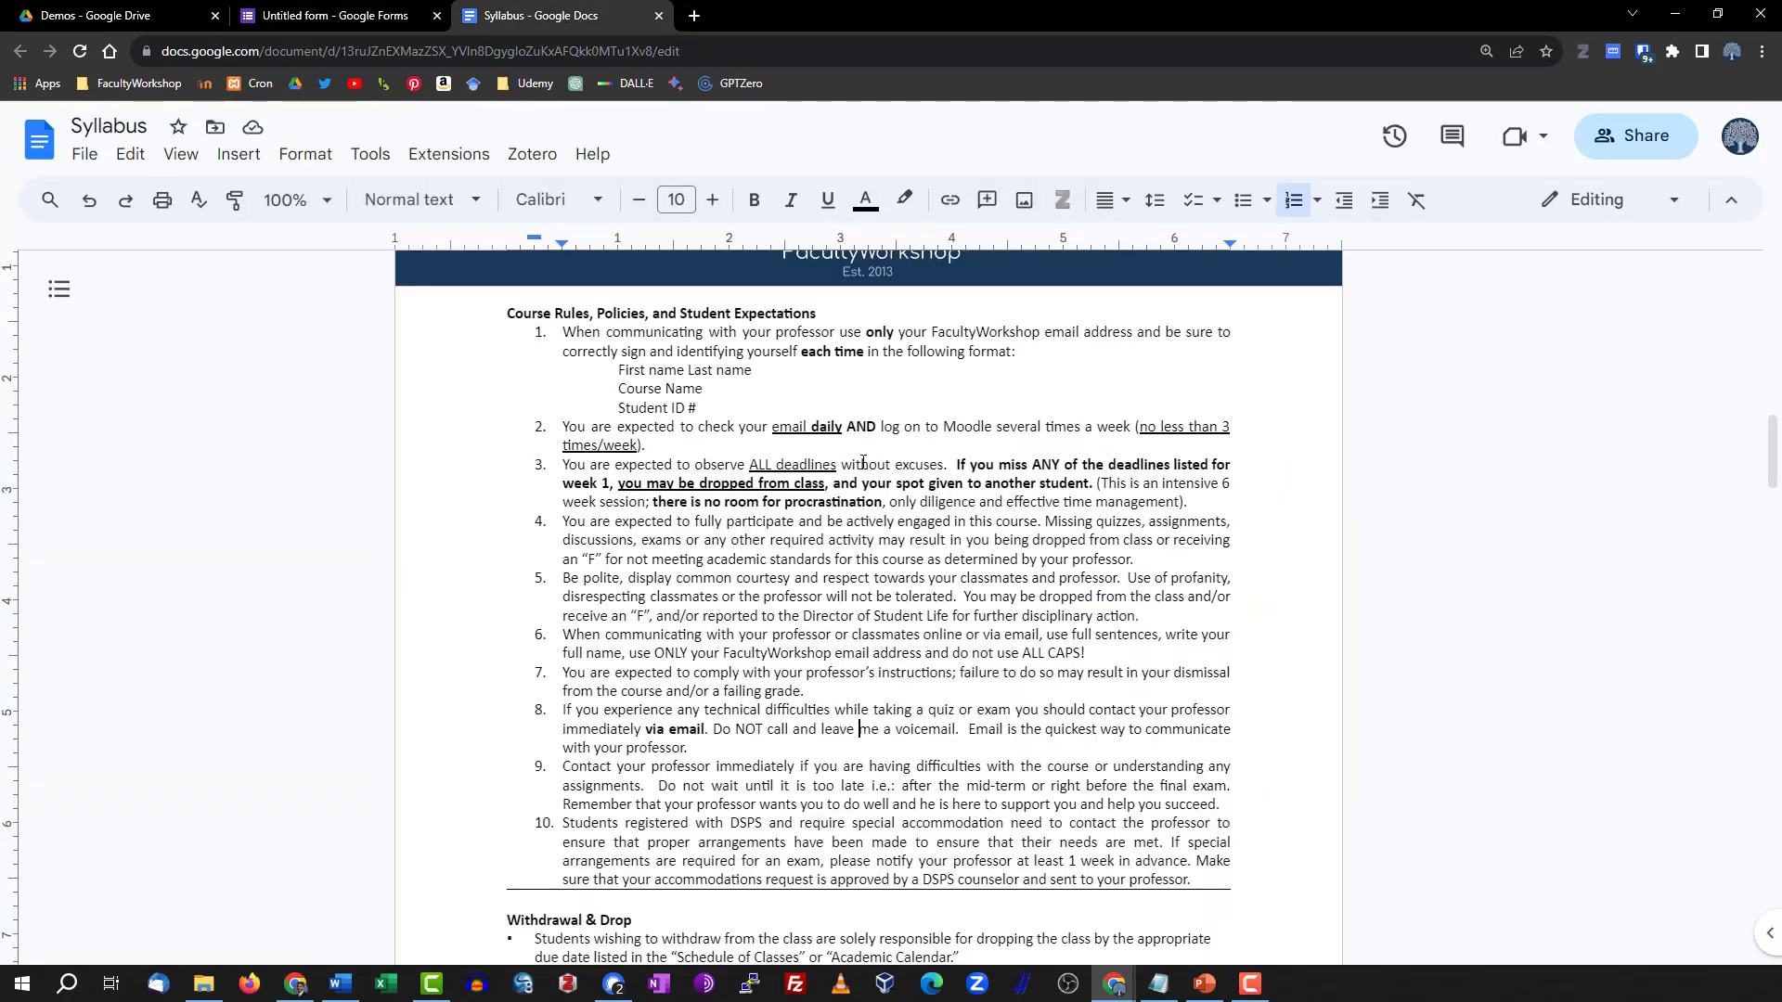
{"action": "left_click_drag", "start_coordinate": [507, 313], "coordinate": [1195, 875]}
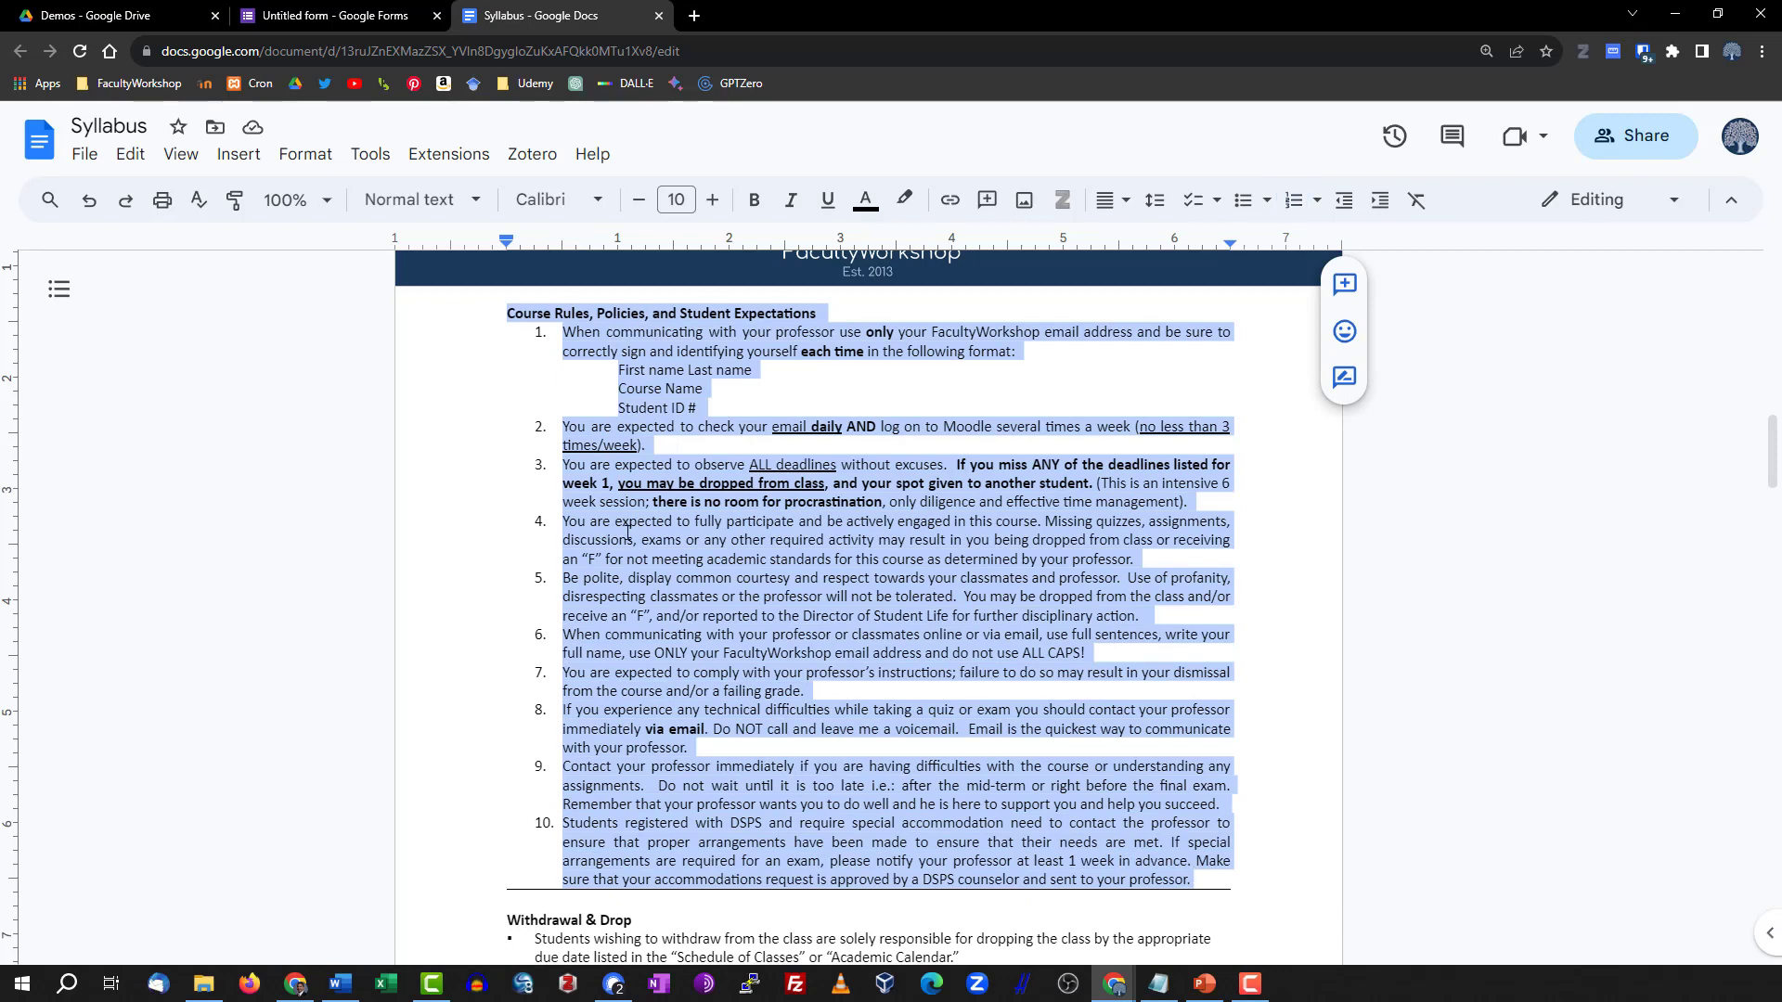
{"action": "right_click", "coordinate": [627, 530]}
{"action": "left_click", "coordinate": [702, 414]}
Paste the copied syllabus text into the quiz generator's text box.
{"action": "left_click", "coordinate": [371, 18]}
{"action": "left_click", "coordinate": [249, 307]}
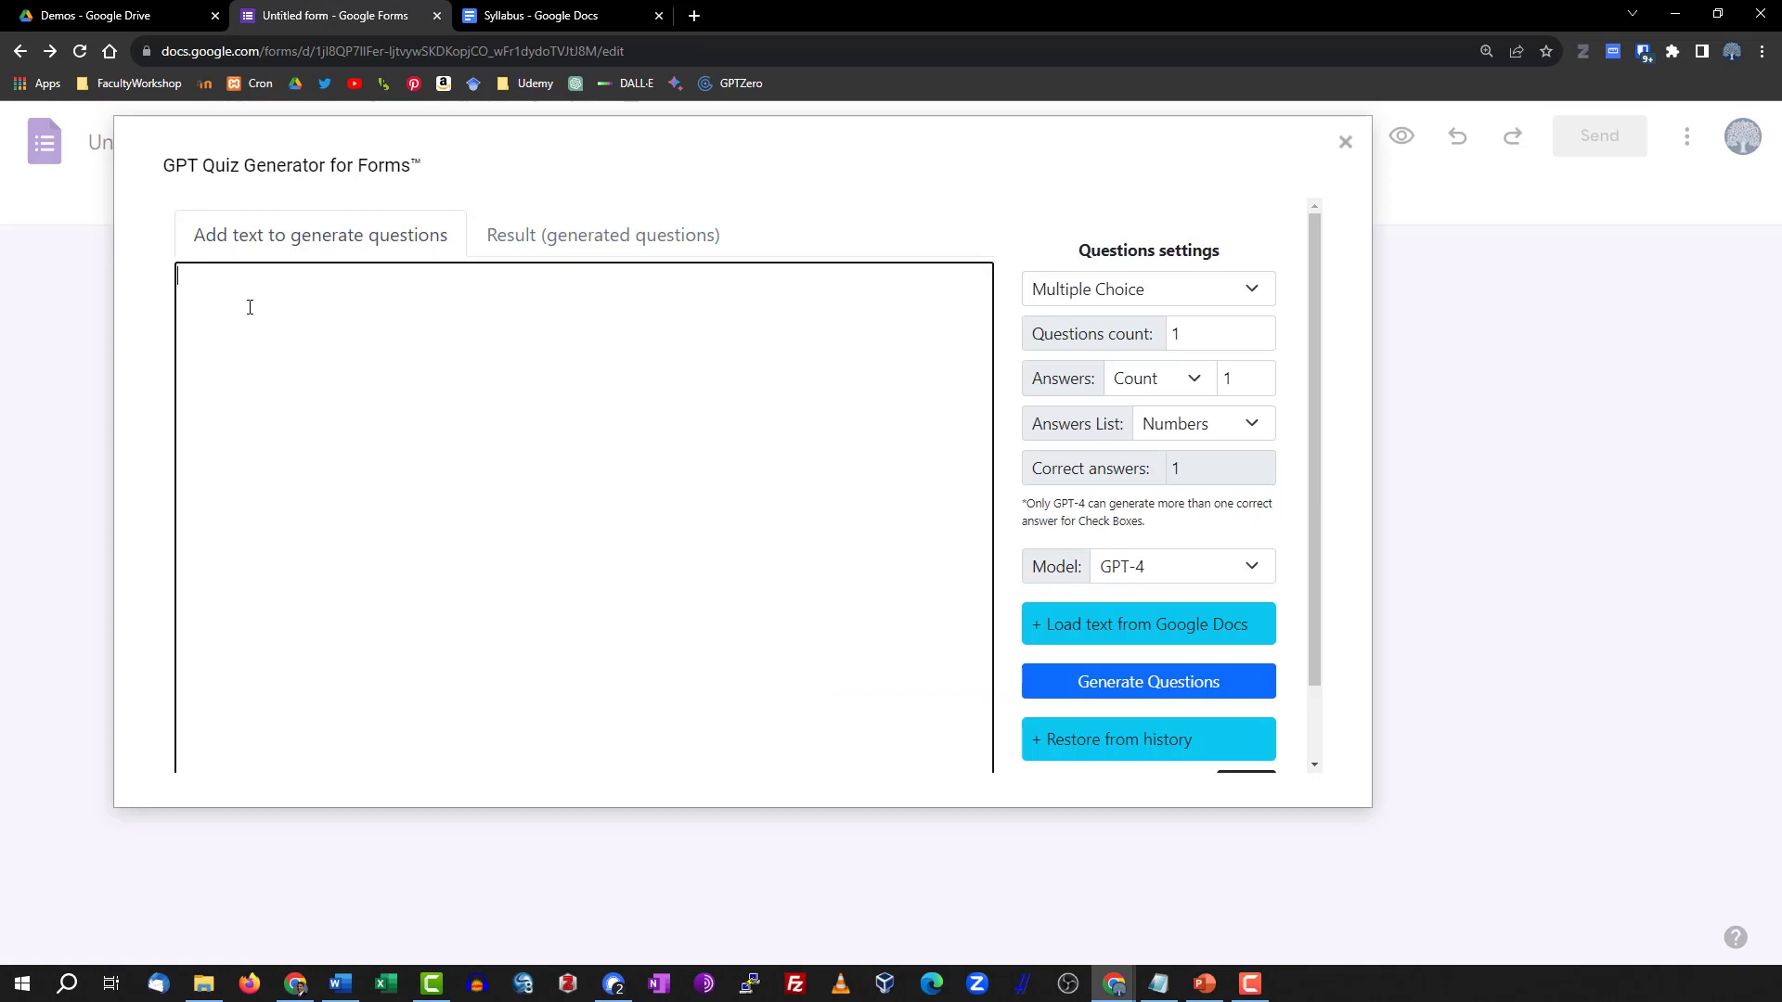
{"action": "key", "text": "ctrl+v"}
{"action": "scroll", "coordinate": [249, 307], "scroll_direction": "down", "scroll_amount": 2}
{"action": "scroll", "coordinate": [239, 330], "scroll_direction": "up", "scroll_amount": 1}
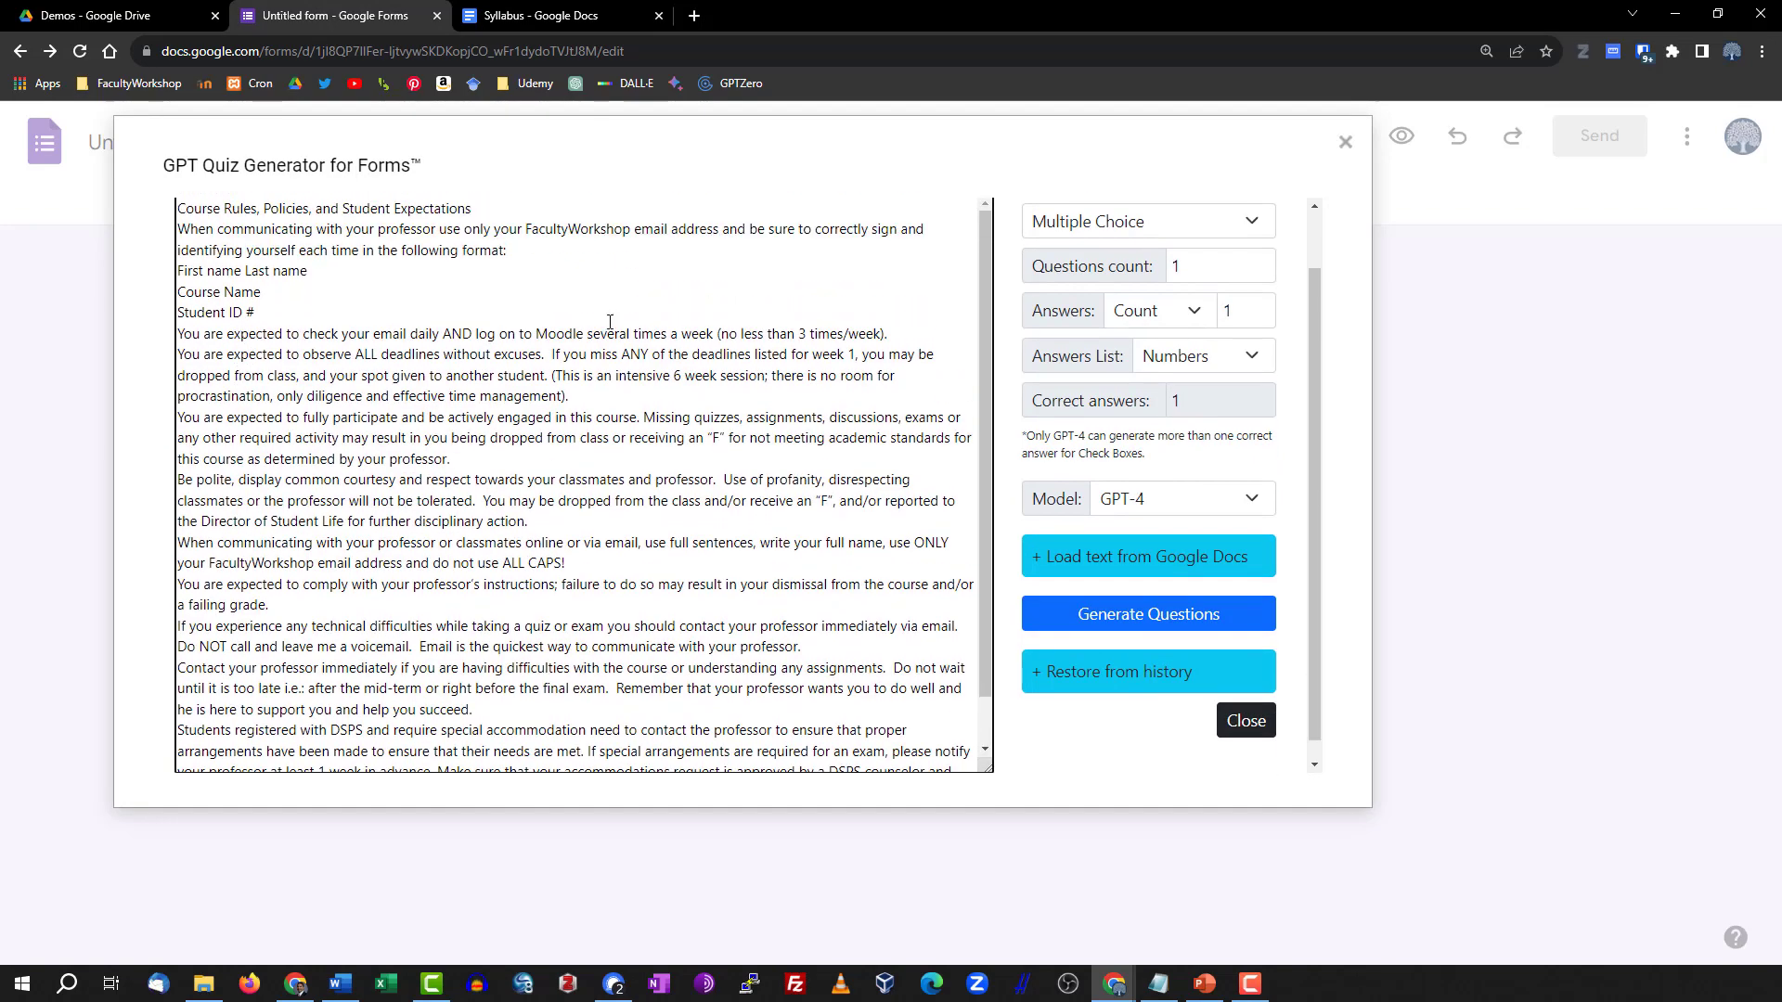
{"action": "scroll", "coordinate": [1314, 319], "scroll_direction": "up", "scroll_amount": 1}
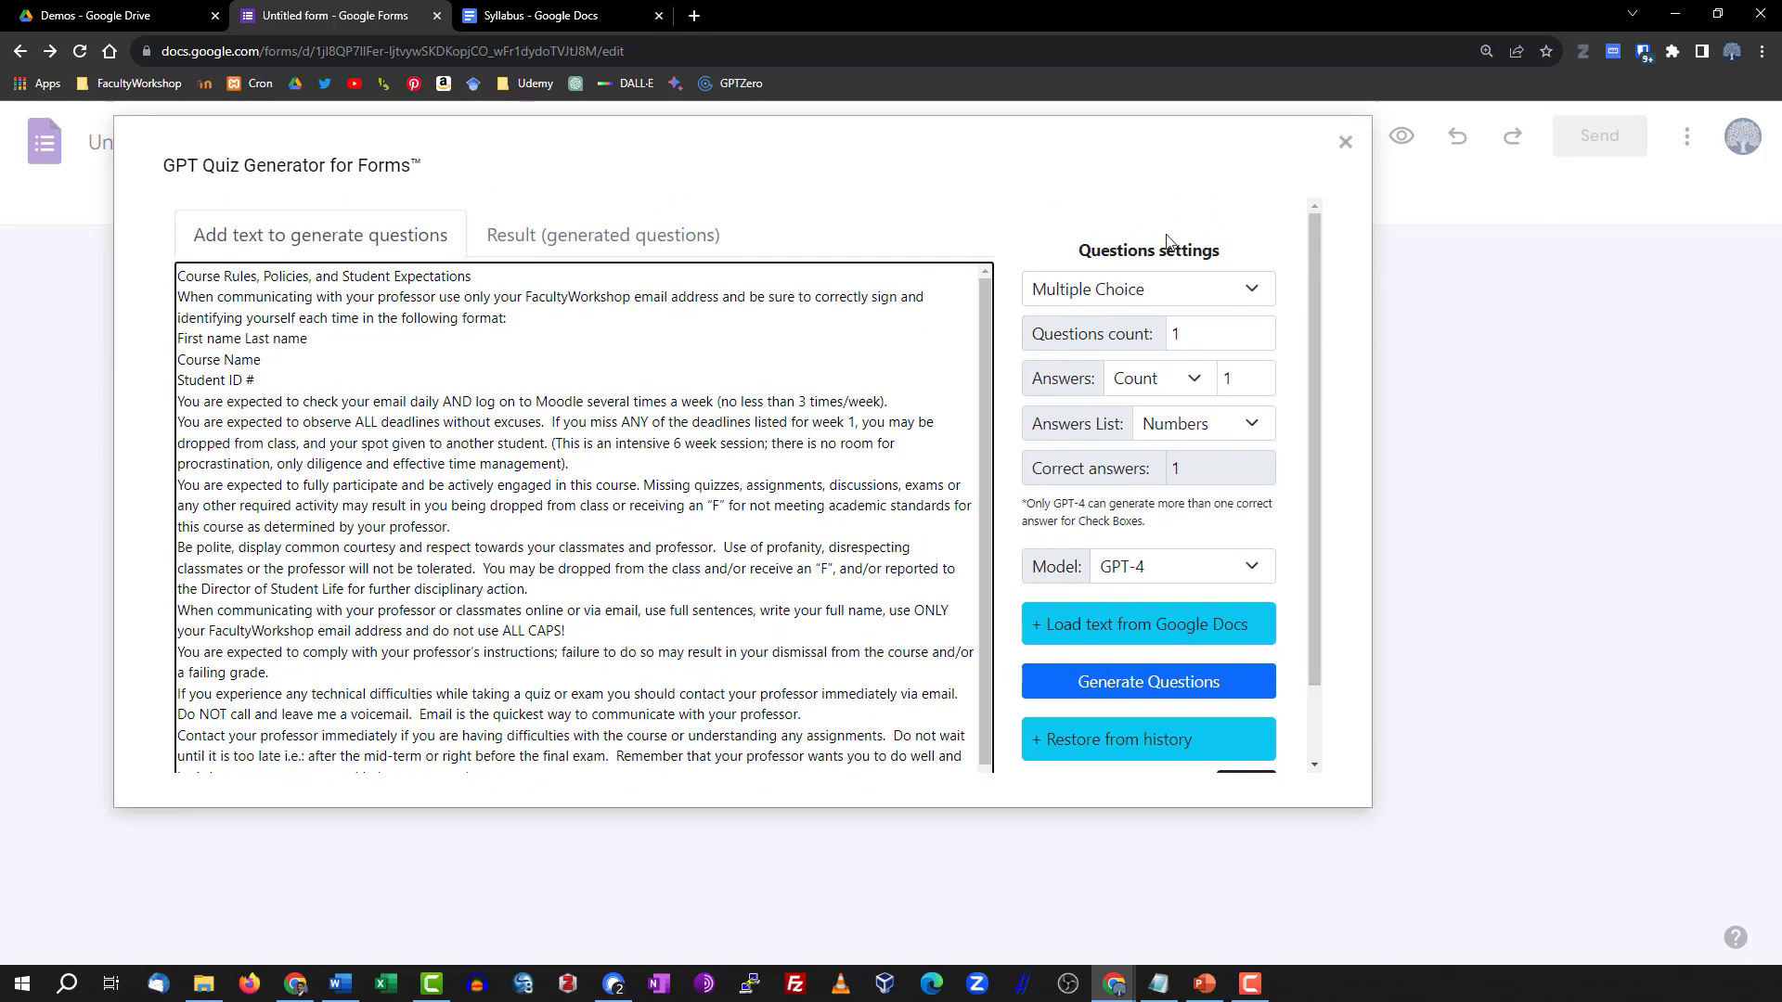
Keep Multiple Choice and set 5 questions with 4 answers each.
{"action": "left_click", "coordinate": [1216, 302]}
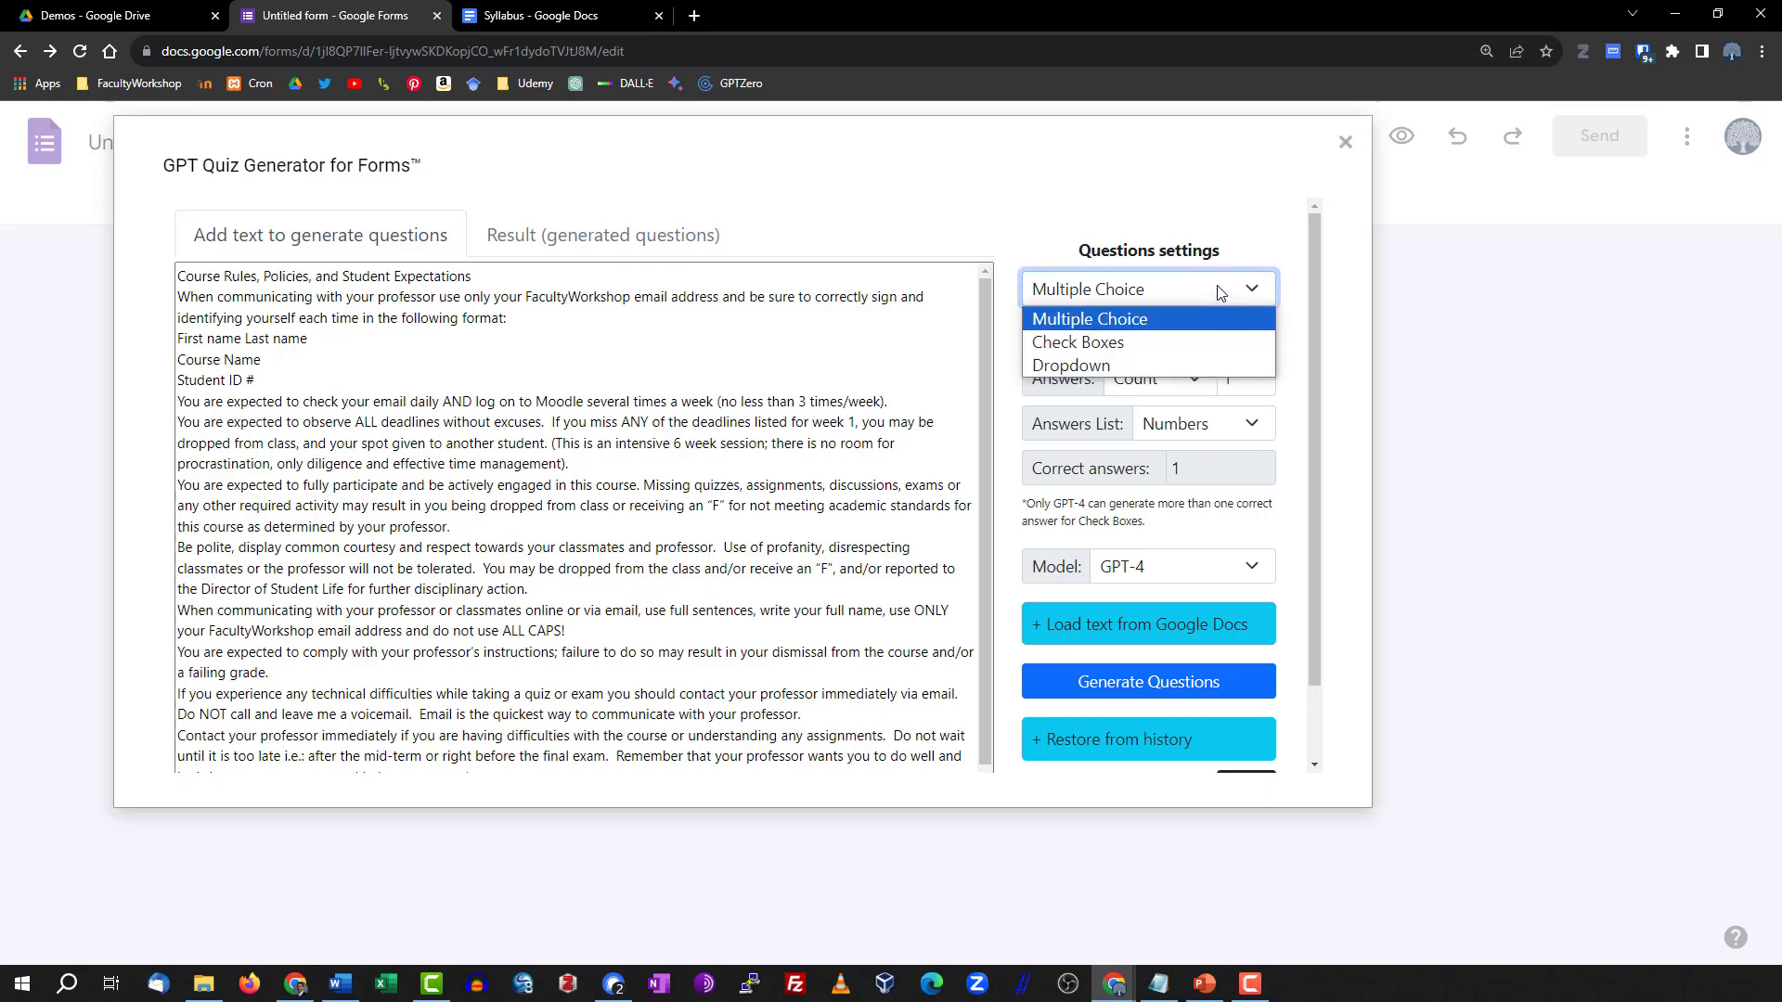
{"action": "left_click", "coordinate": [1238, 225]}
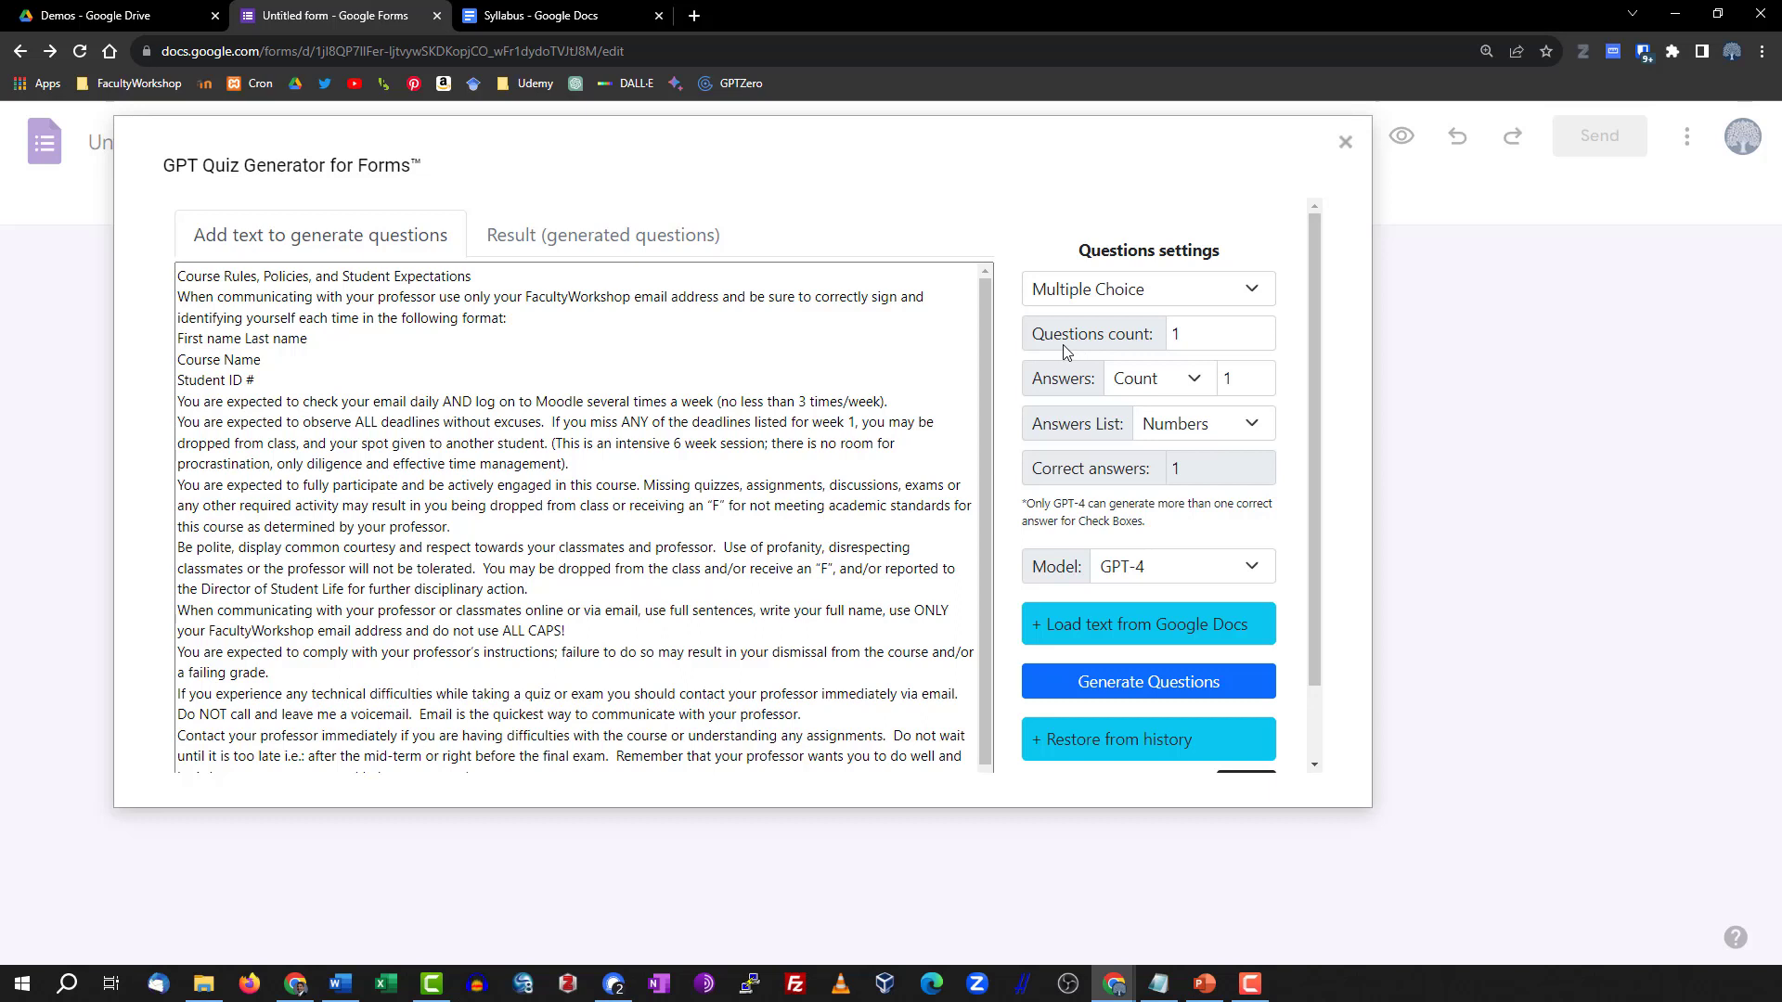
{"action": "left_click", "coordinate": [1200, 333]}
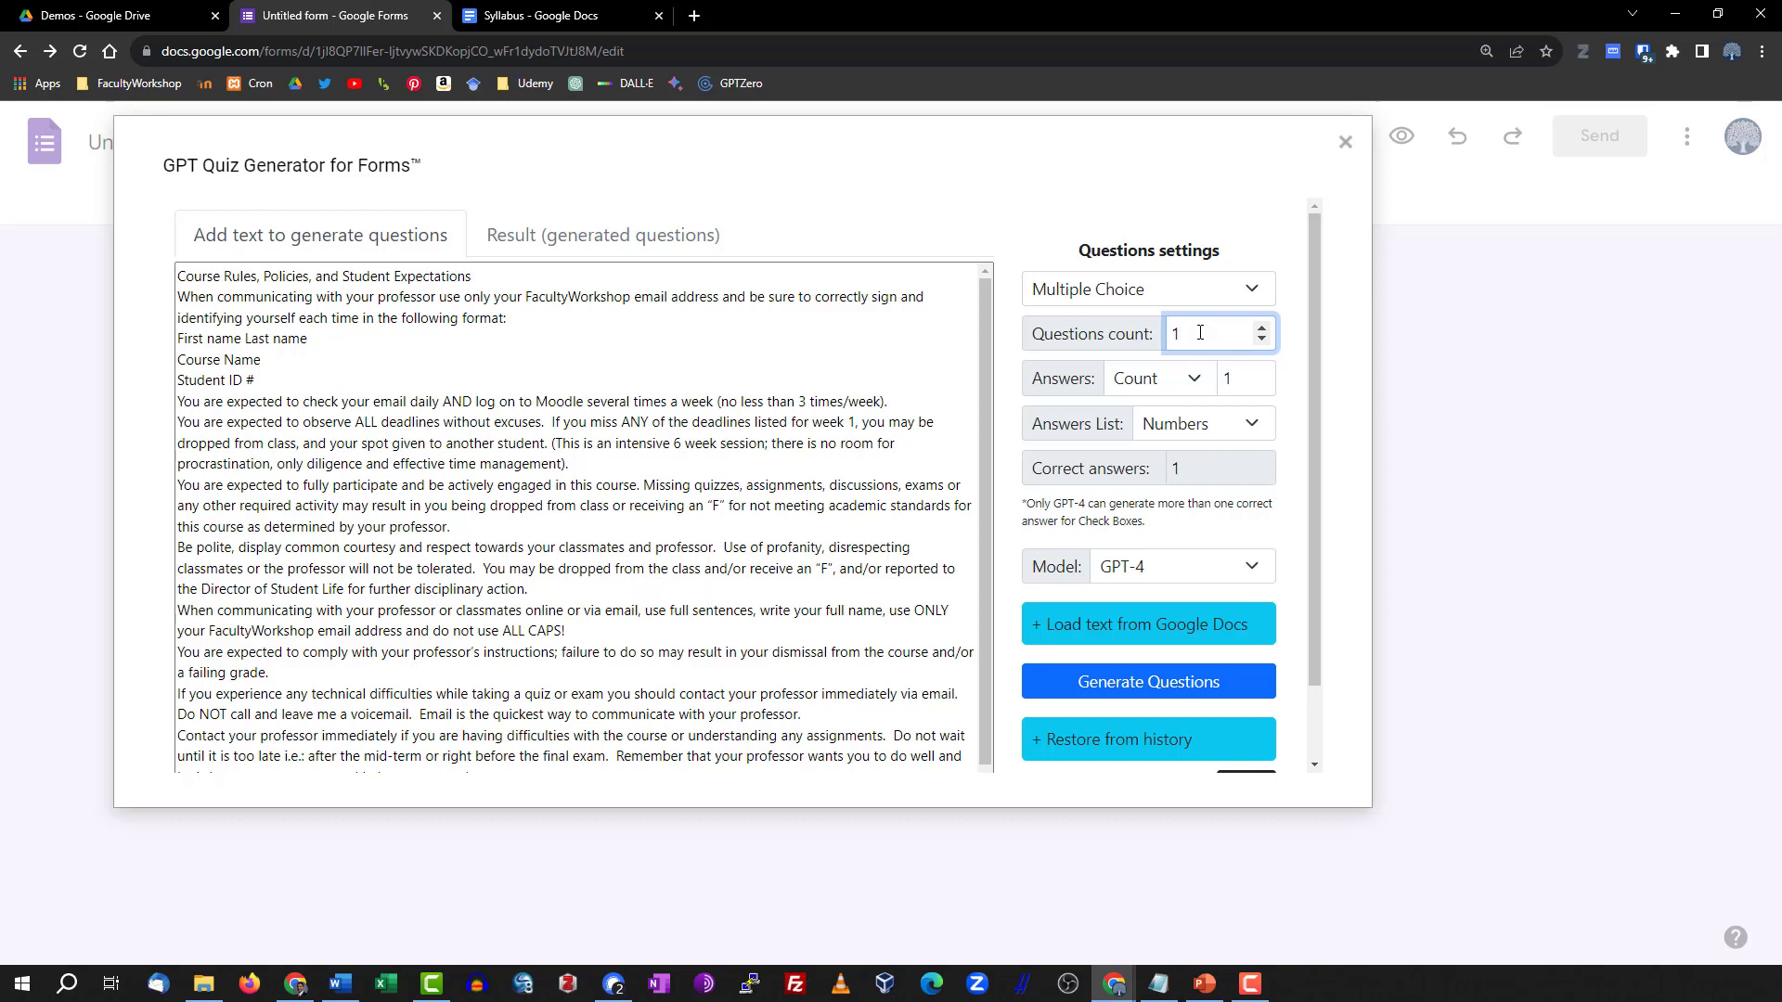
{"action": "left_click", "coordinate": [1261, 329]}
{"action": "left_click", "coordinate": [1261, 328]}
{"action": "left_click", "coordinate": [1261, 328]}
{"action": "left_click", "coordinate": [1261, 329]}
{"action": "left_click", "coordinate": [1261, 372]}
{"action": "left_click", "coordinate": [1262, 373]}
{"action": "left_click", "coordinate": [1261, 372]}
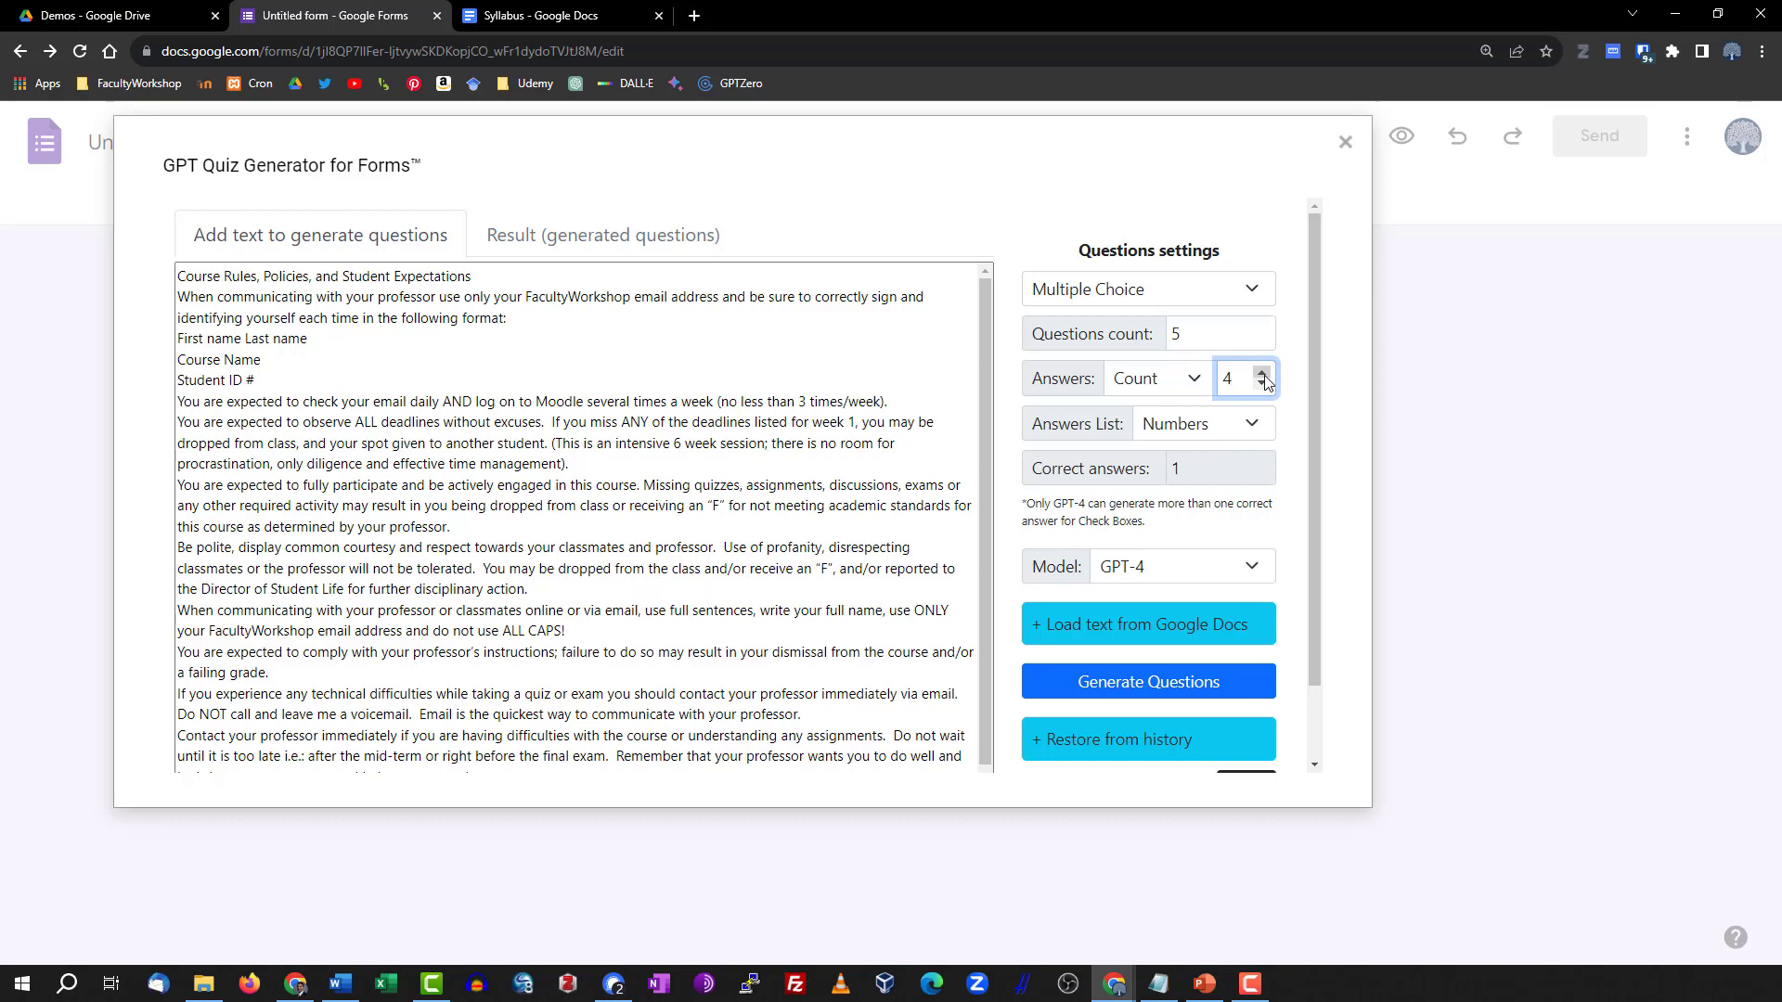
Label answers with Alphabet letters and choose the GPT-3.5-turbo model.
{"action": "left_click", "coordinate": [1252, 432]}
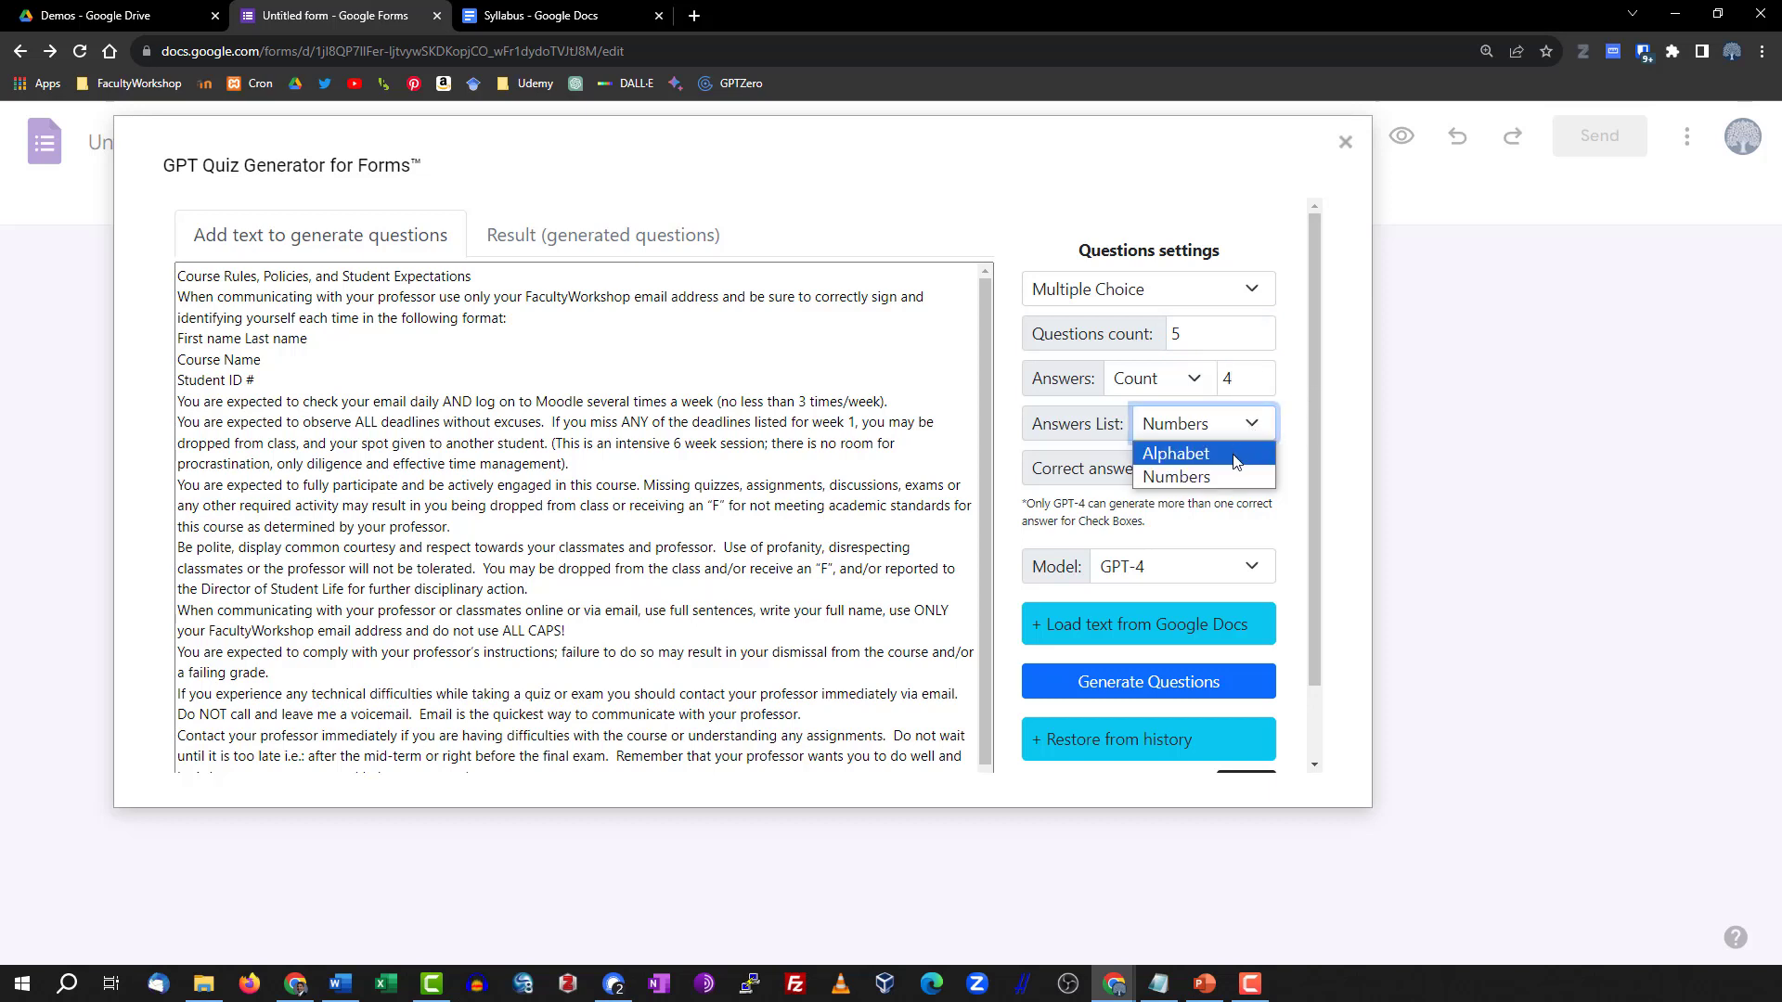
{"action": "left_click", "coordinate": [1236, 454]}
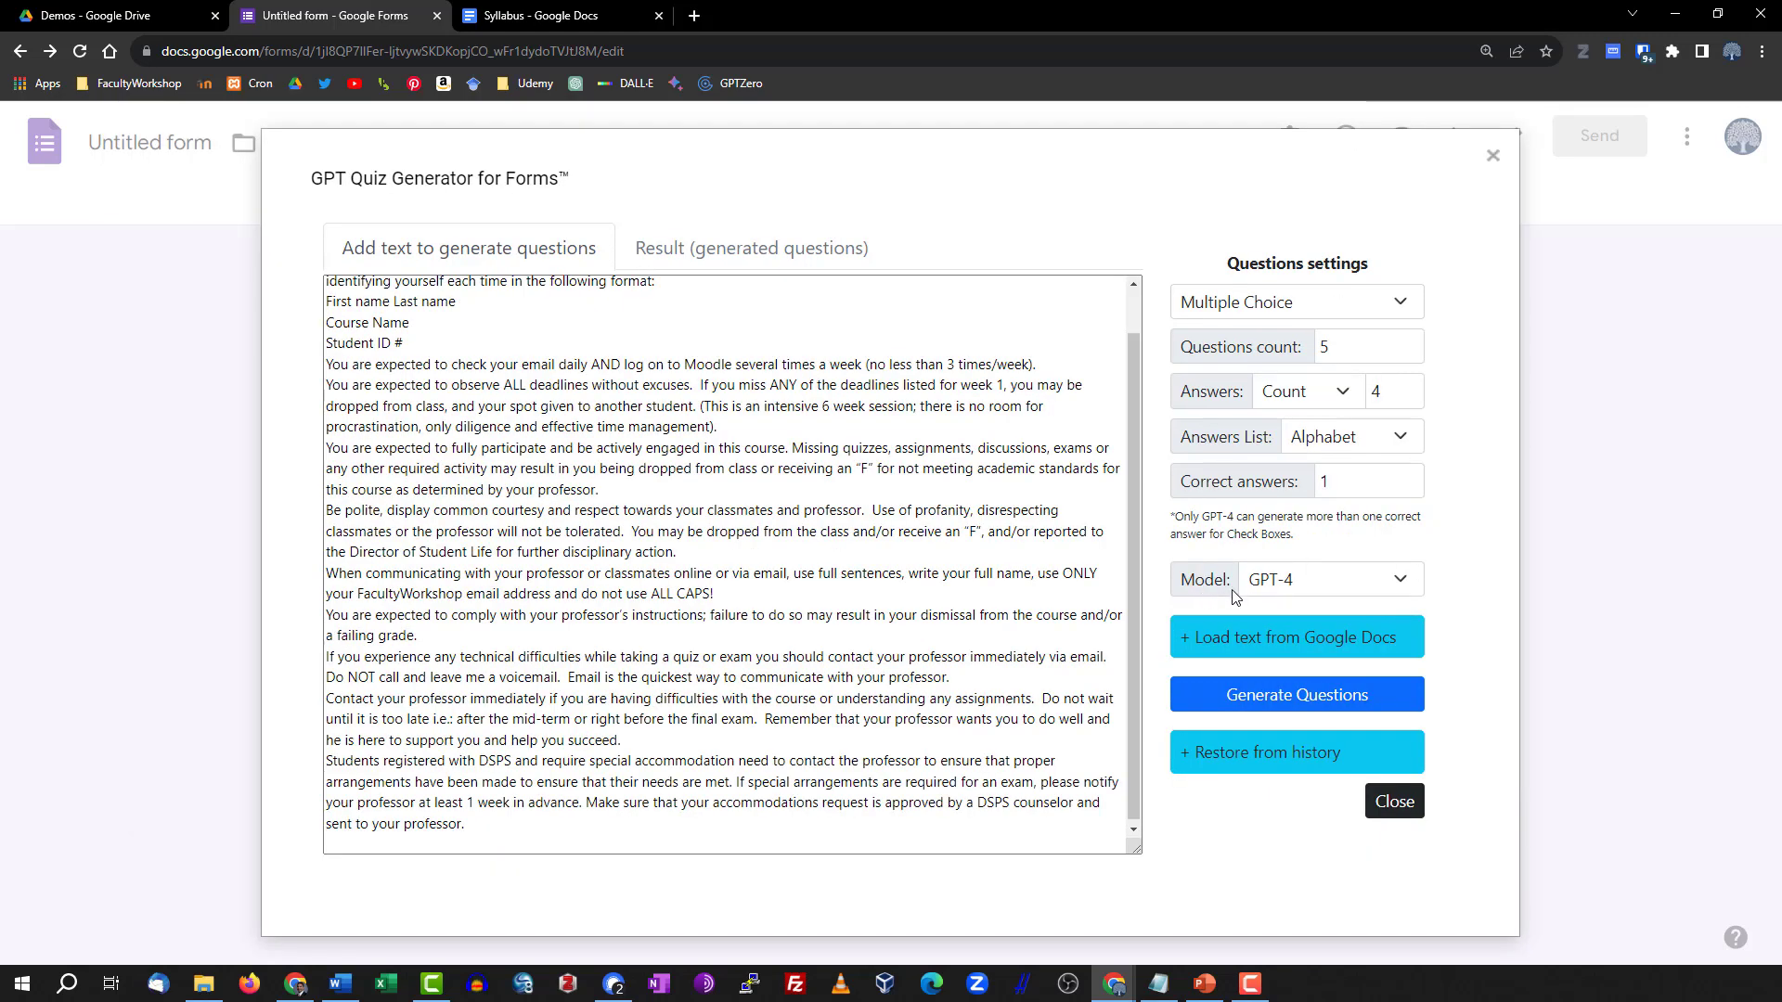
{"action": "left_click", "coordinate": [1372, 590]}
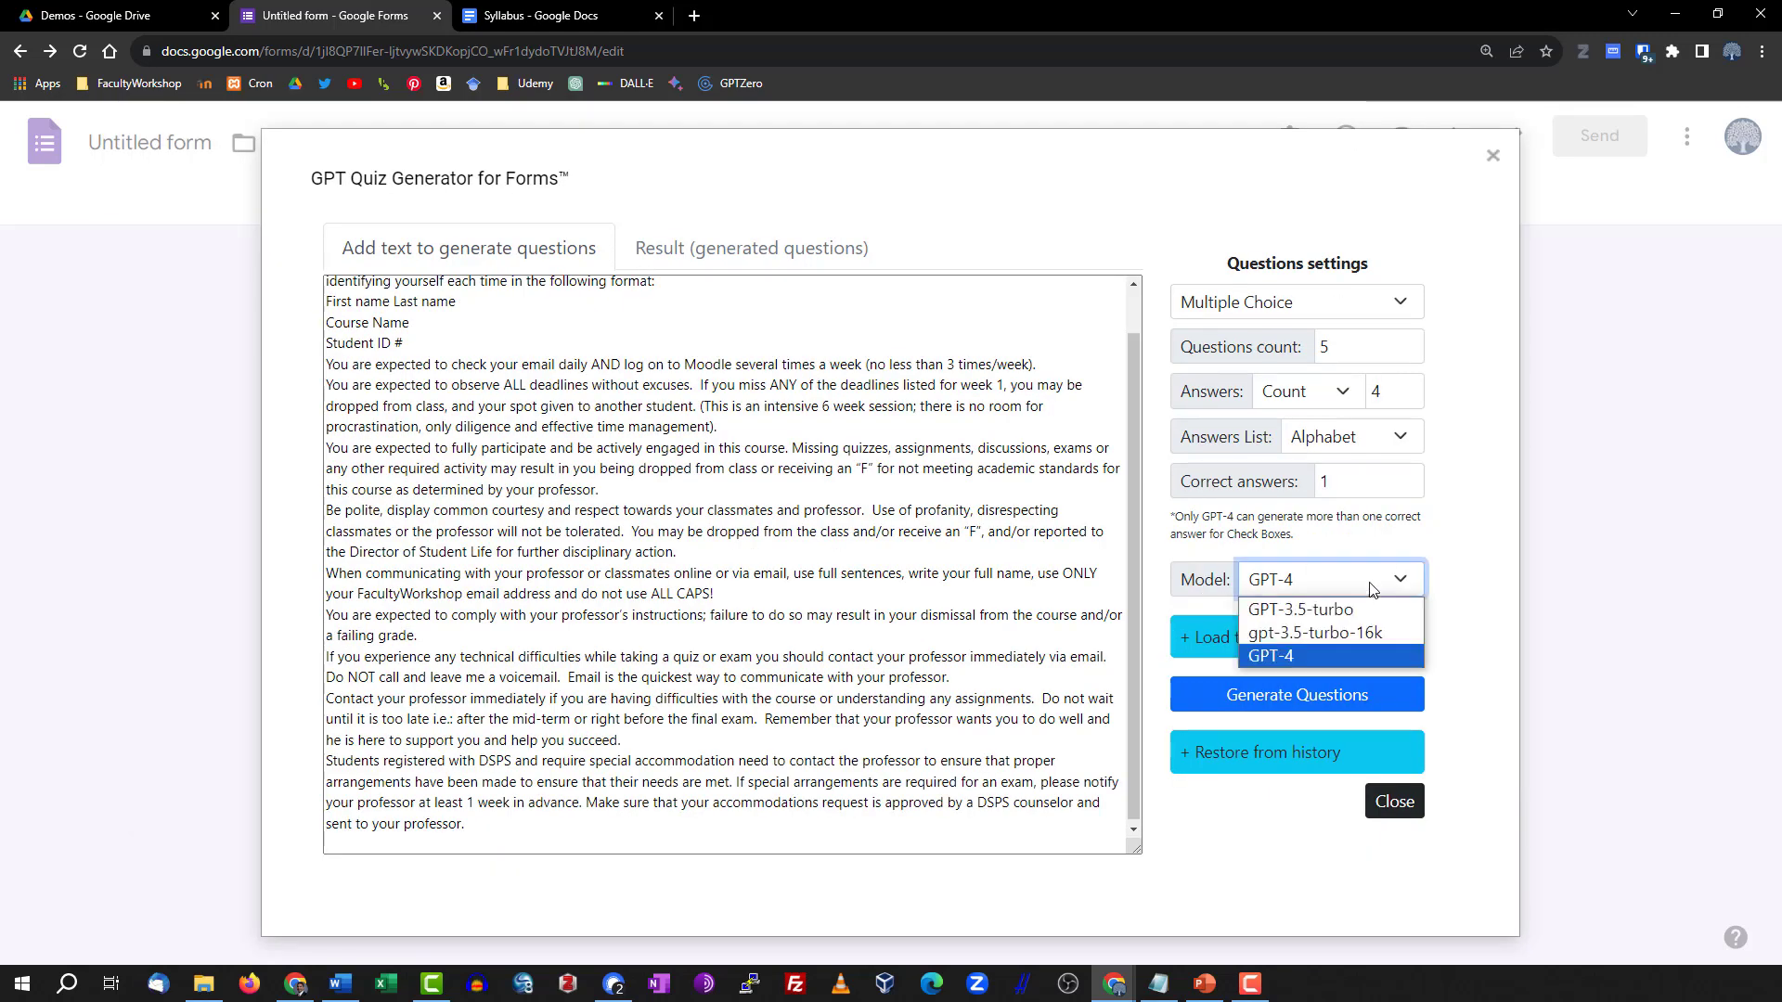
{"action": "left_click", "coordinate": [1313, 611]}
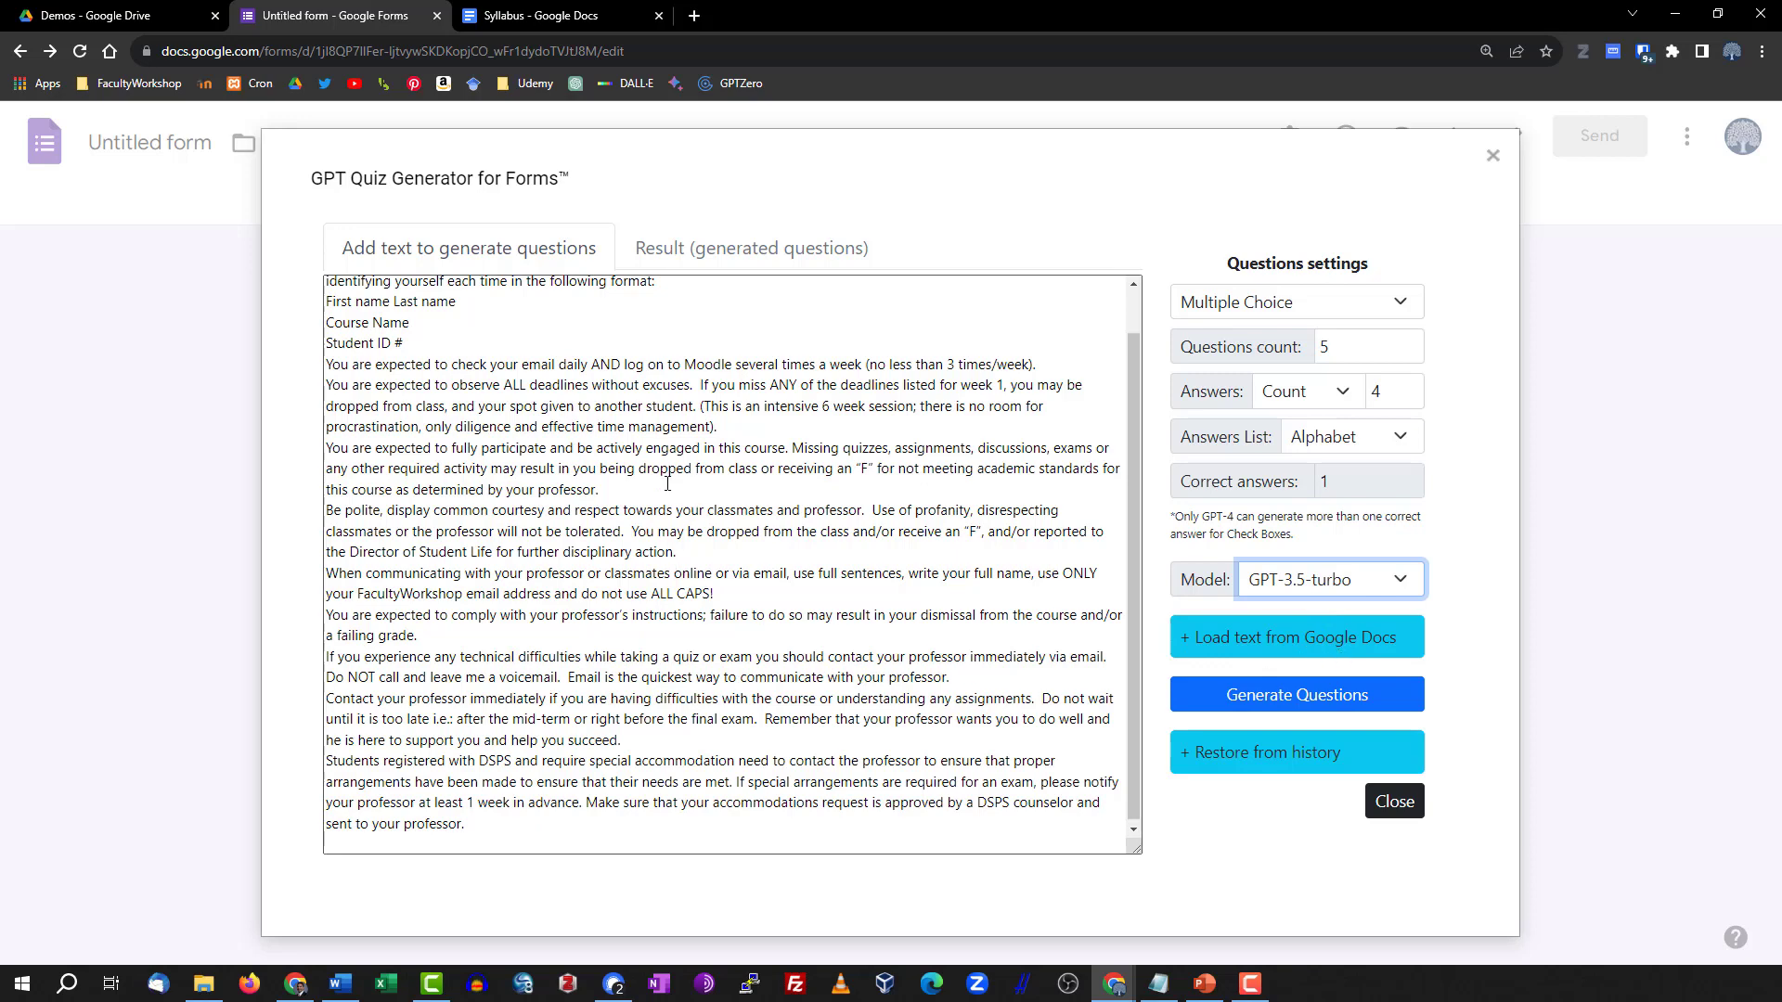
Open the Sample Article document from the Demos folder in Drive.
{"action": "left_click_drag", "start_coordinate": [643, 592], "coordinate": [489, 508]}
{"action": "left_click_drag", "start_coordinate": [368, 367], "coordinate": [327, 302]}
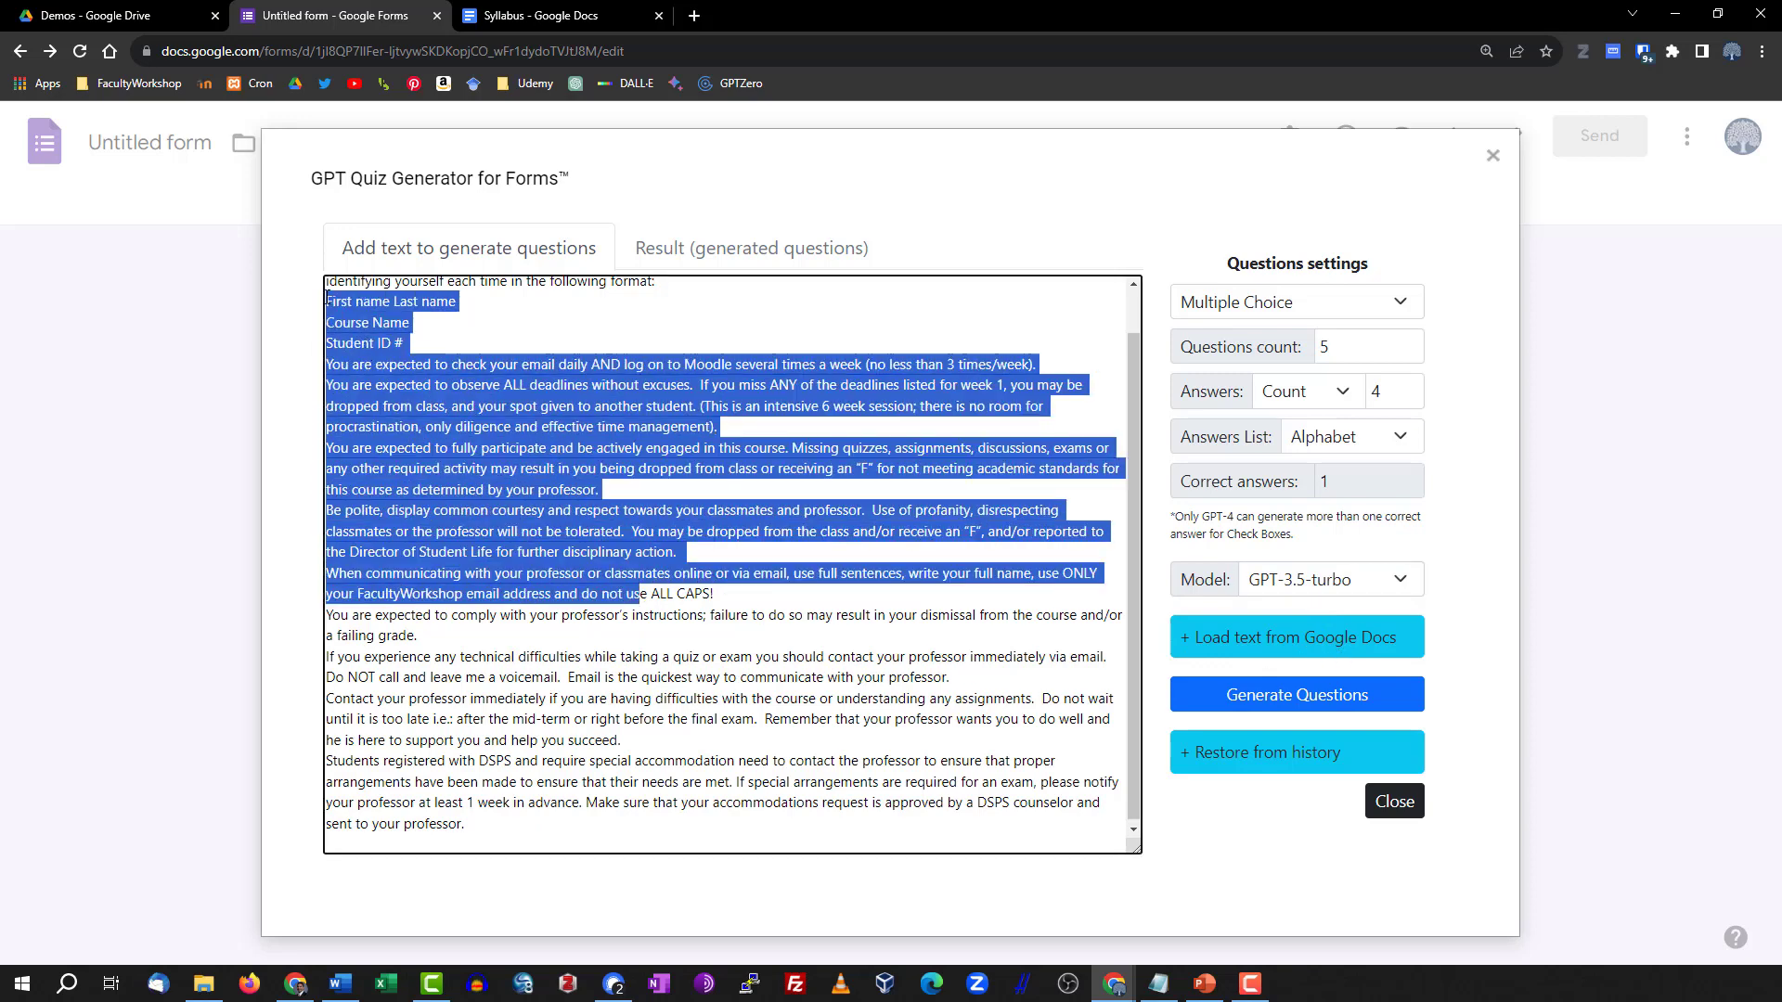
{"action": "scroll", "coordinate": [517, 513], "scroll_direction": "up", "scroll_amount": 1}
{"action": "scroll", "coordinate": [517, 513], "scroll_direction": "down", "scroll_amount": 1}
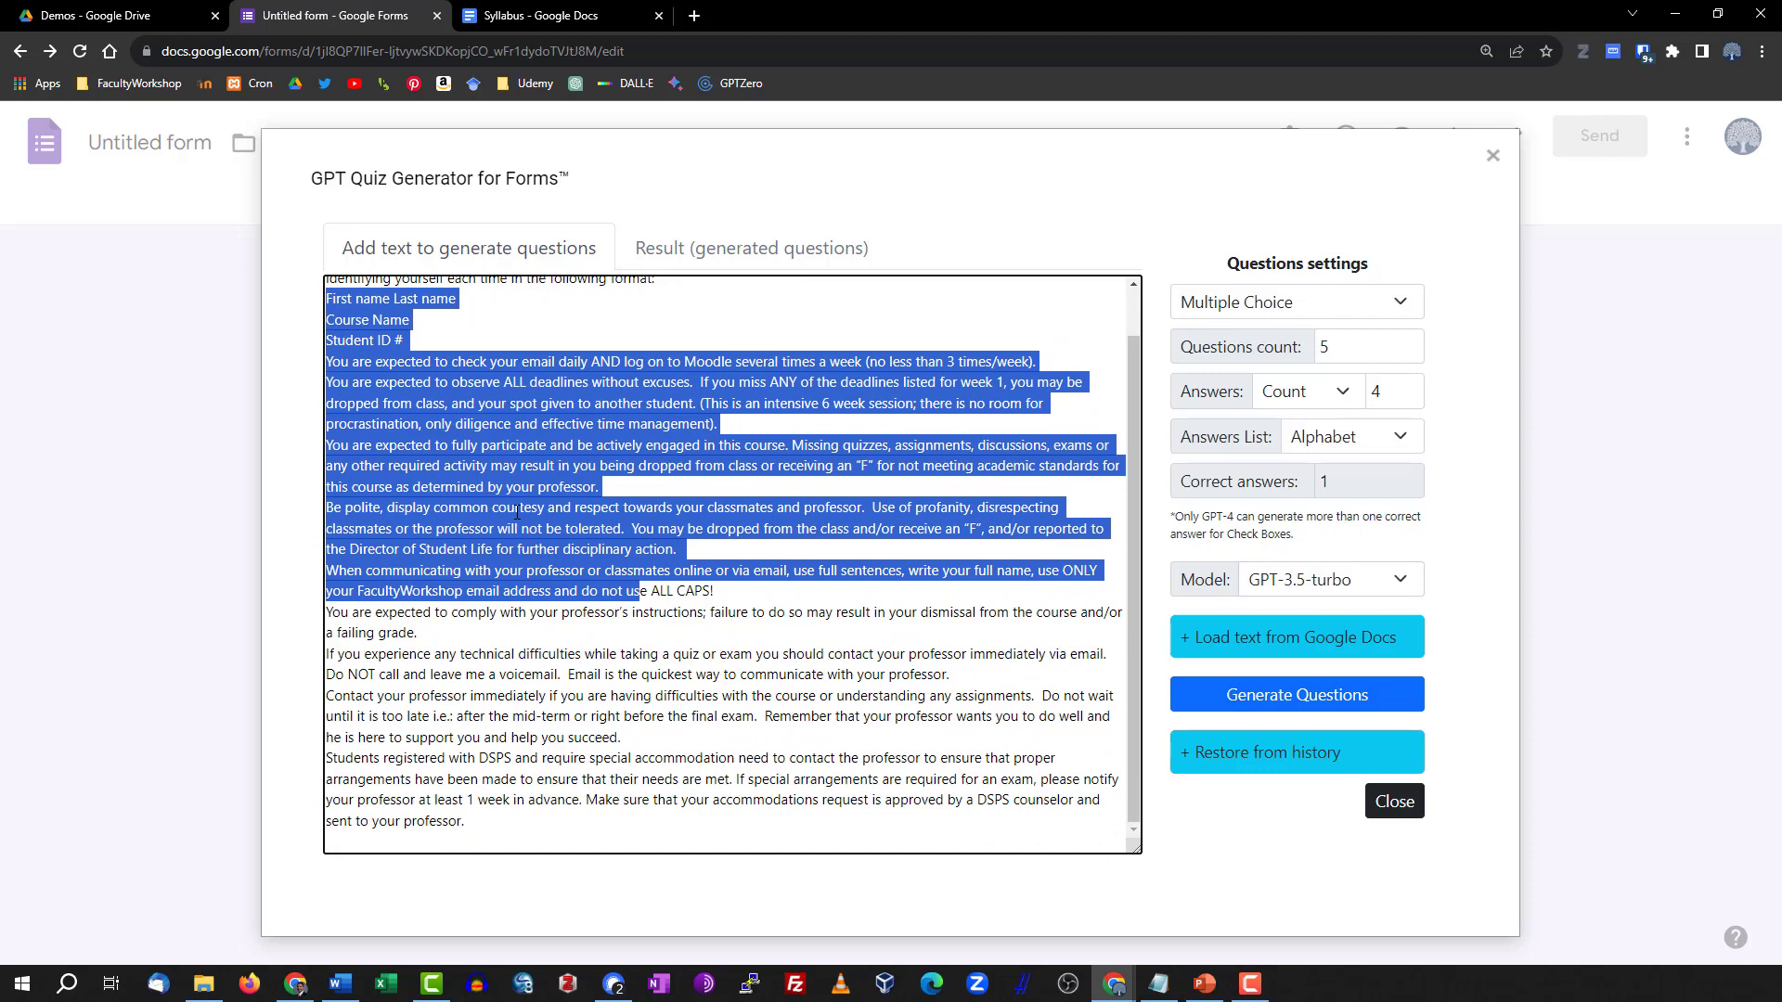
{"action": "scroll", "coordinate": [517, 513], "scroll_direction": "up", "scroll_amount": 1}
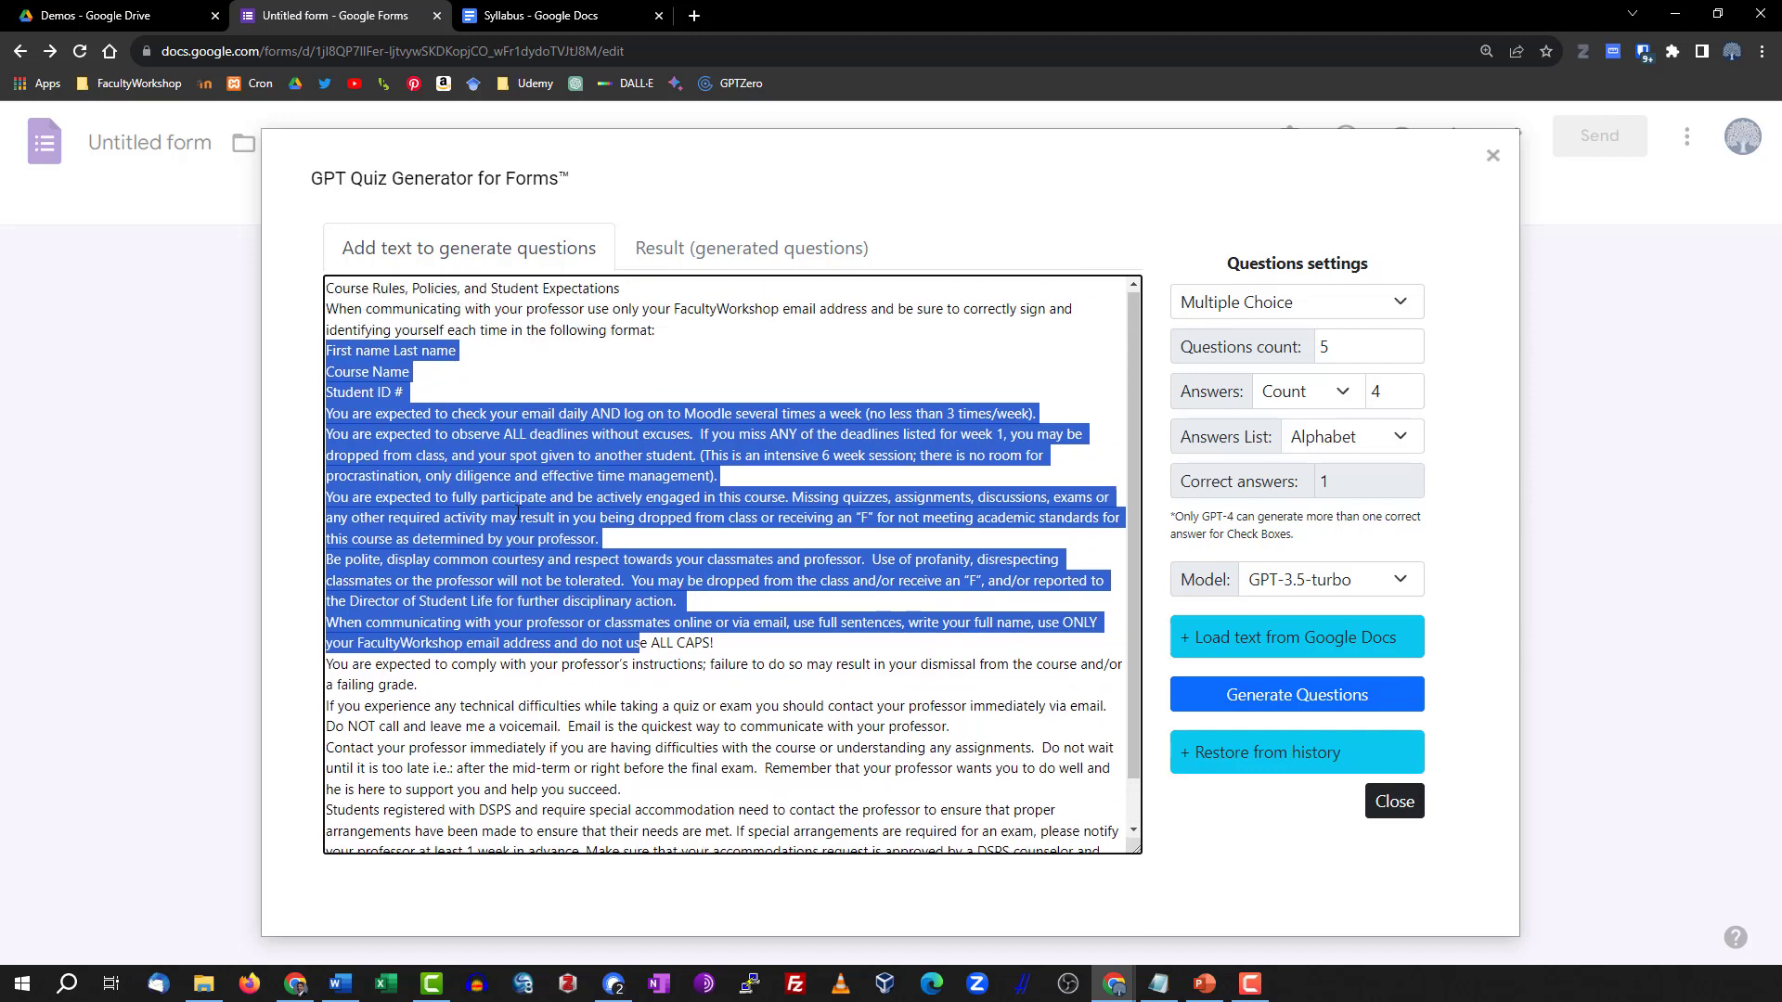
{"action": "left_click_drag", "start_coordinate": [627, 291], "coordinate": [267, 278]}
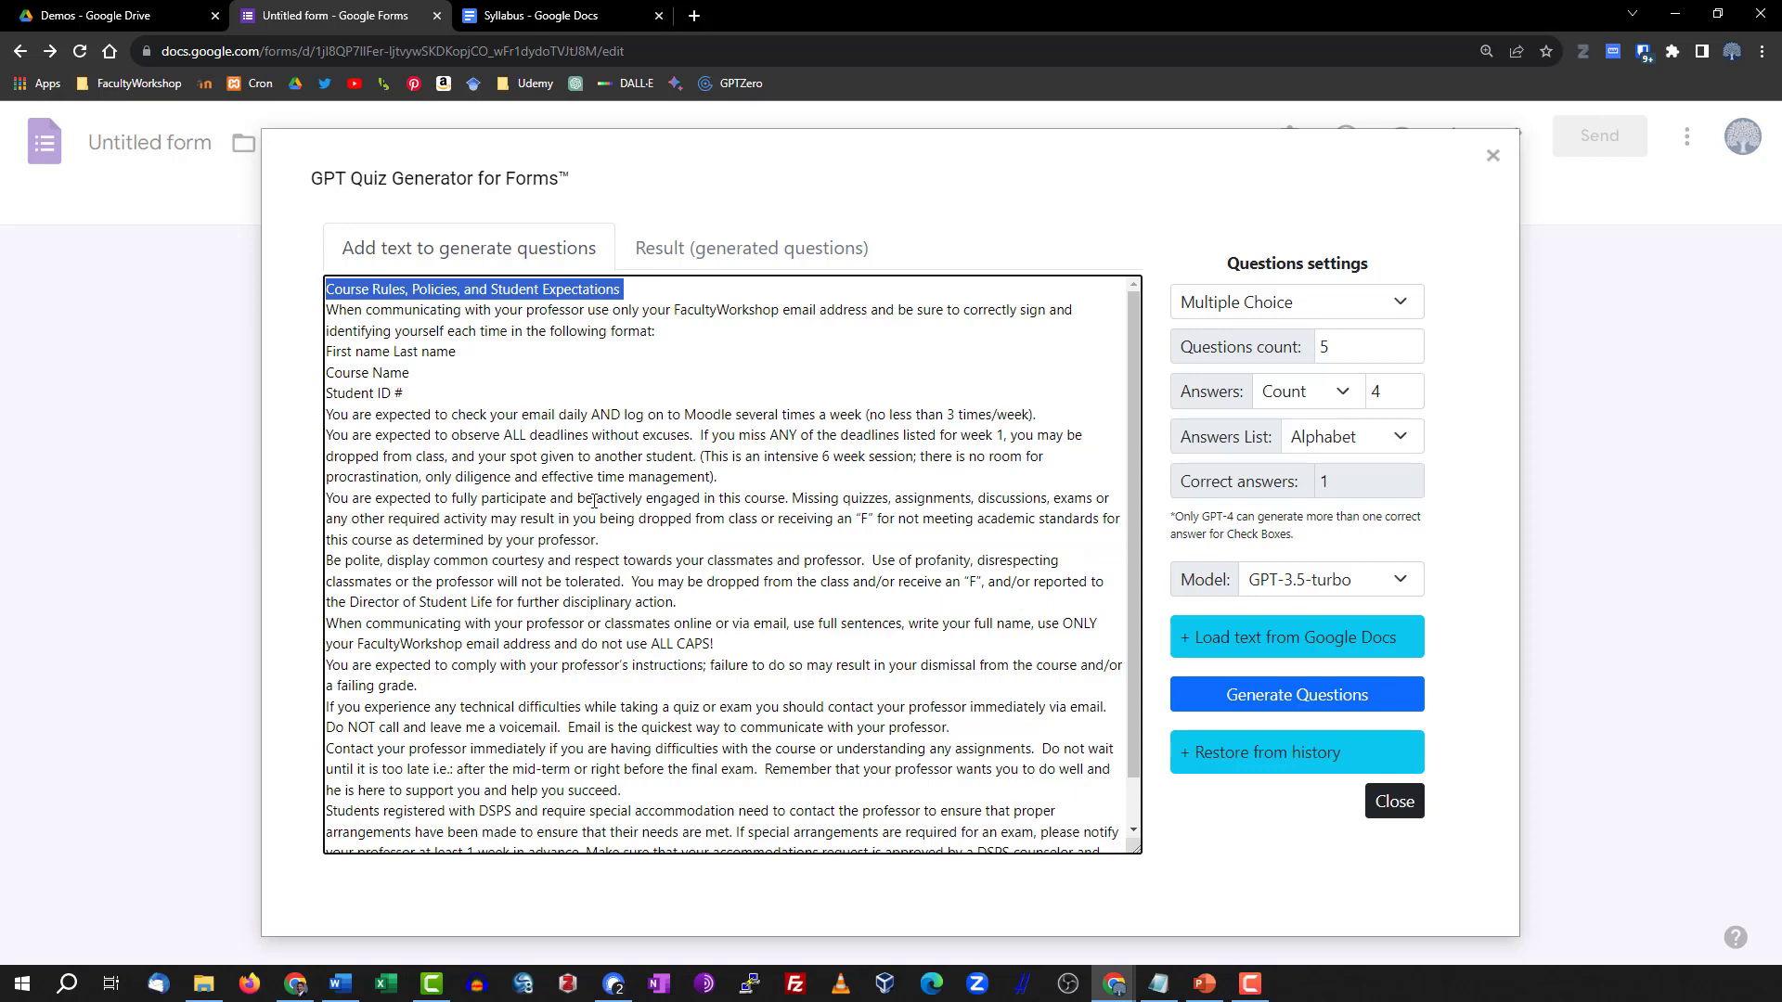
{"action": "left_click", "coordinate": [174, 9]}
{"action": "double_click", "coordinate": [341, 467]}
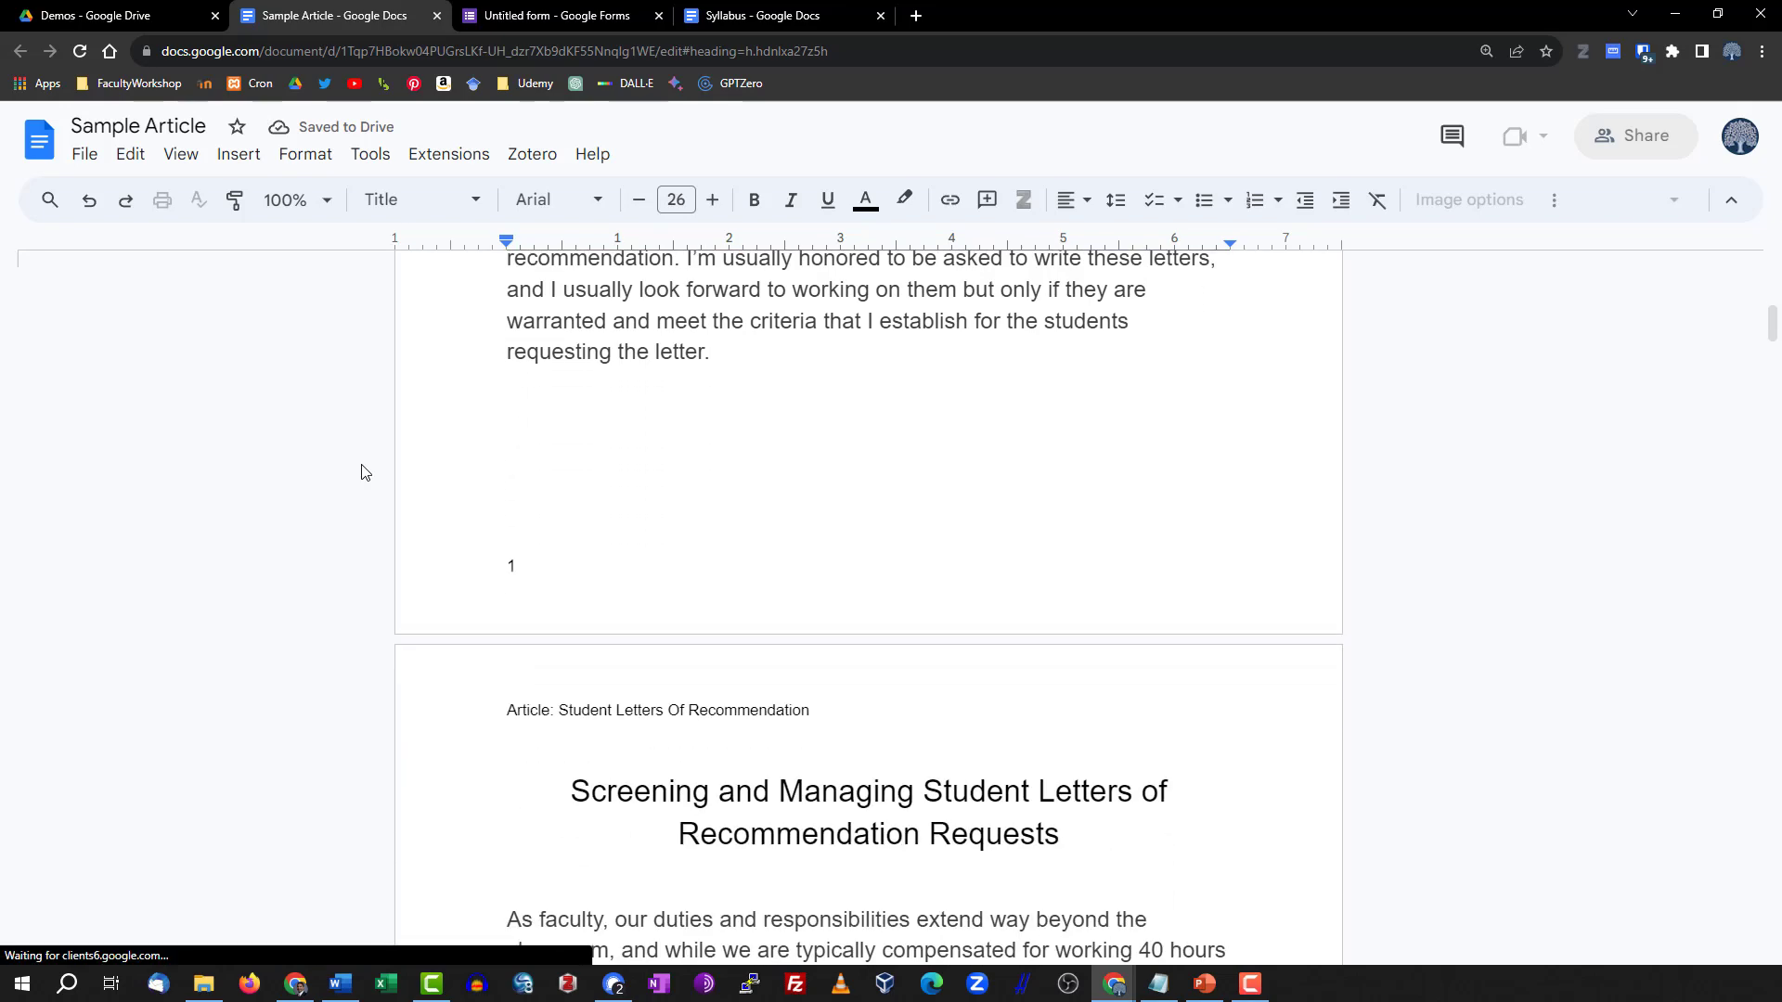
Go back through the Drive tab to the Untitled form's GPT Quiz Generator.
{"action": "left_click", "coordinate": [171, 16]}
{"action": "left_click", "coordinate": [555, 15]}
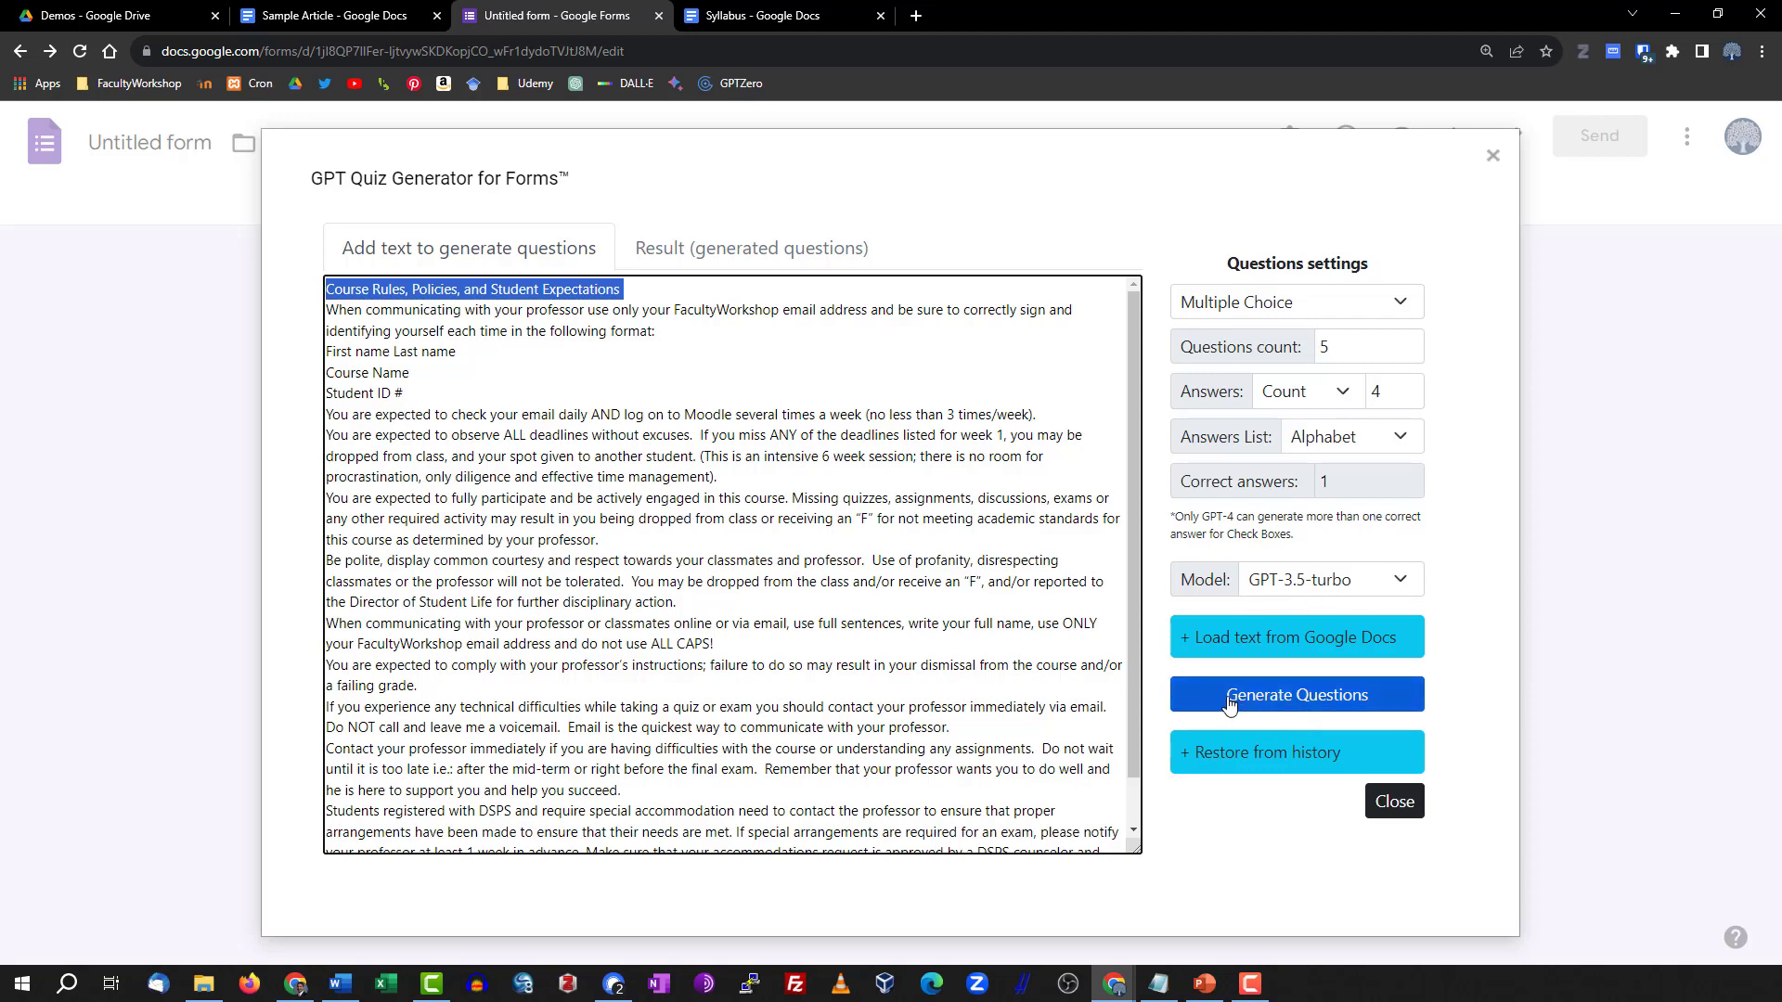
Run Generate Questions to produce five lettered multiple-choice questions from the syllabus rules.
{"action": "left_click", "coordinate": [1382, 696]}
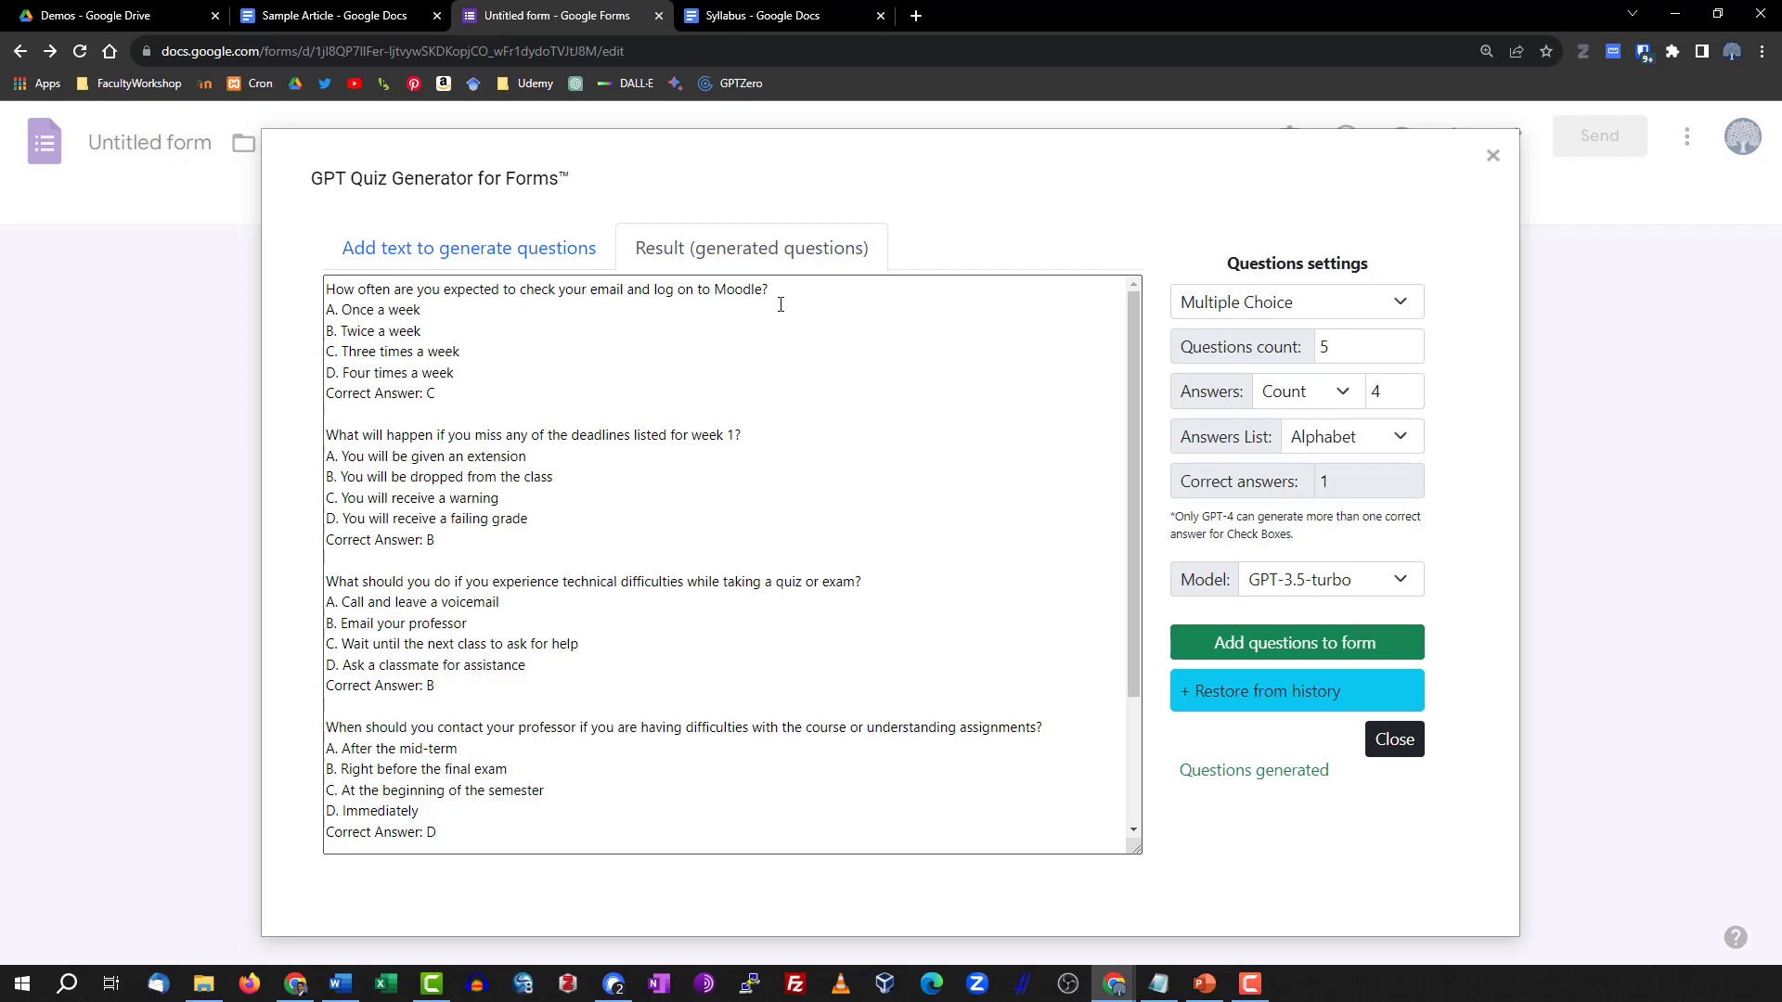
Select all five generated questions, then bring up a blank Notepad window.
{"action": "scroll", "coordinate": [547, 719], "scroll_direction": "down", "scroll_amount": 2}
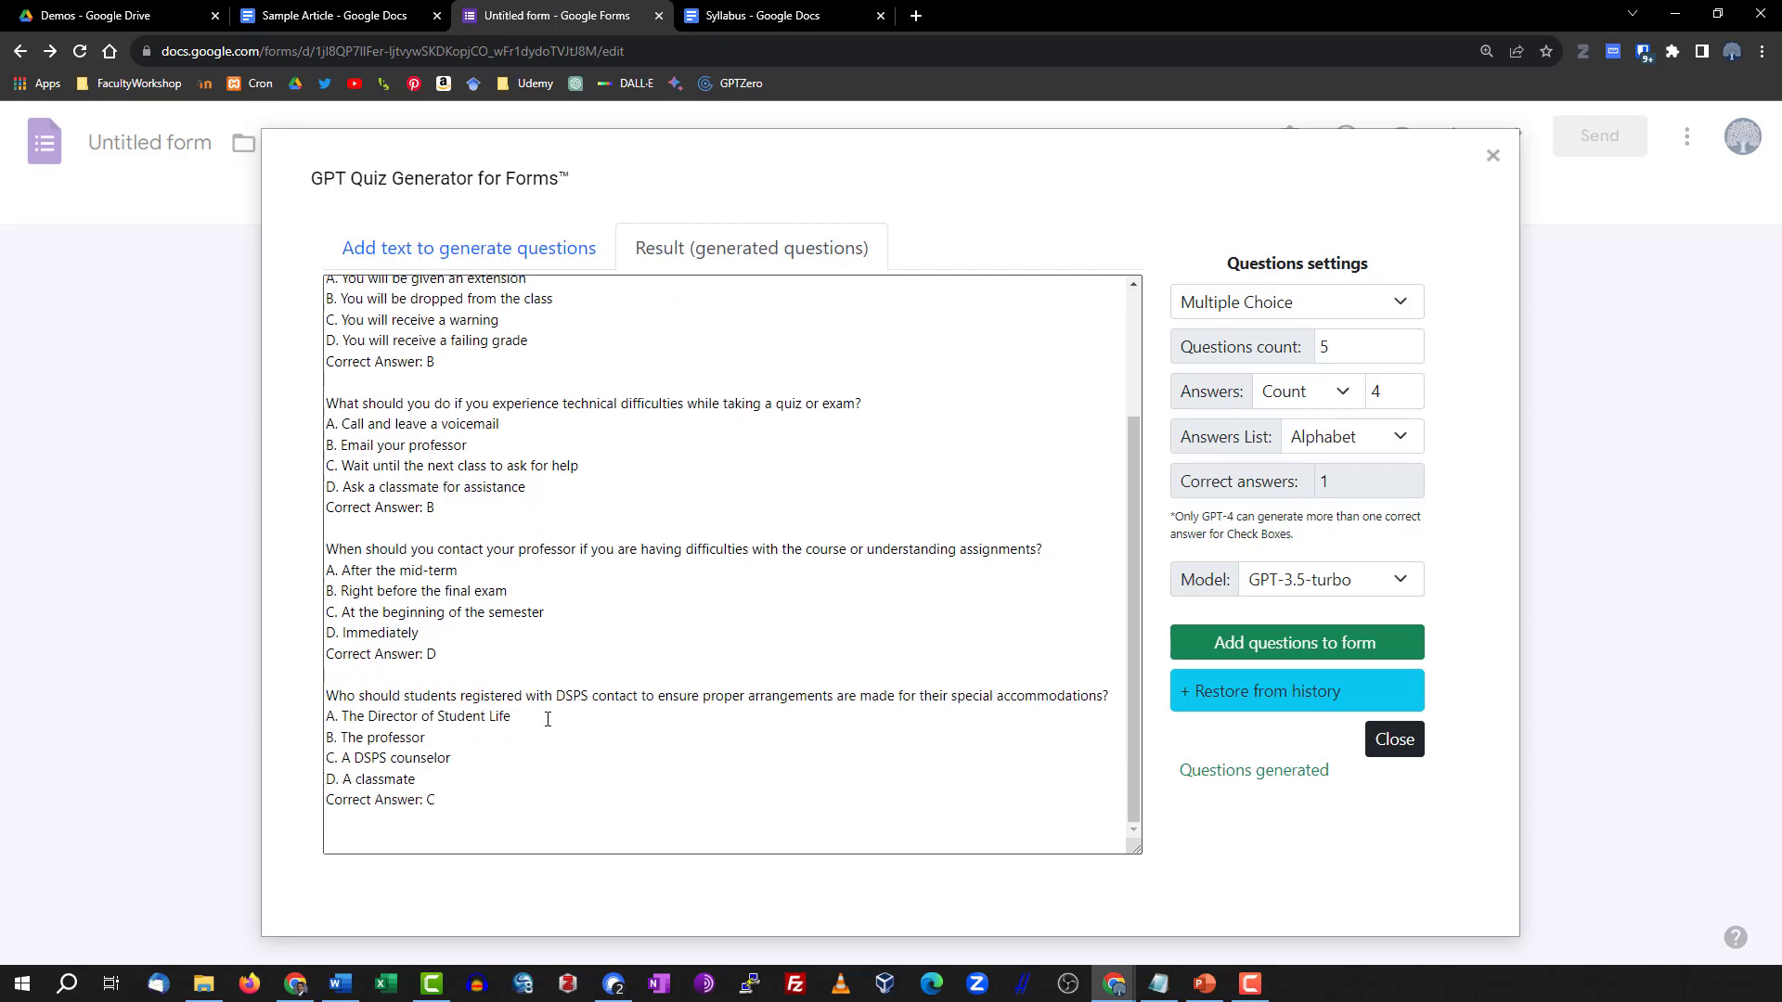
{"action": "scroll", "coordinate": [547, 719], "scroll_direction": "up", "scroll_amount": 2}
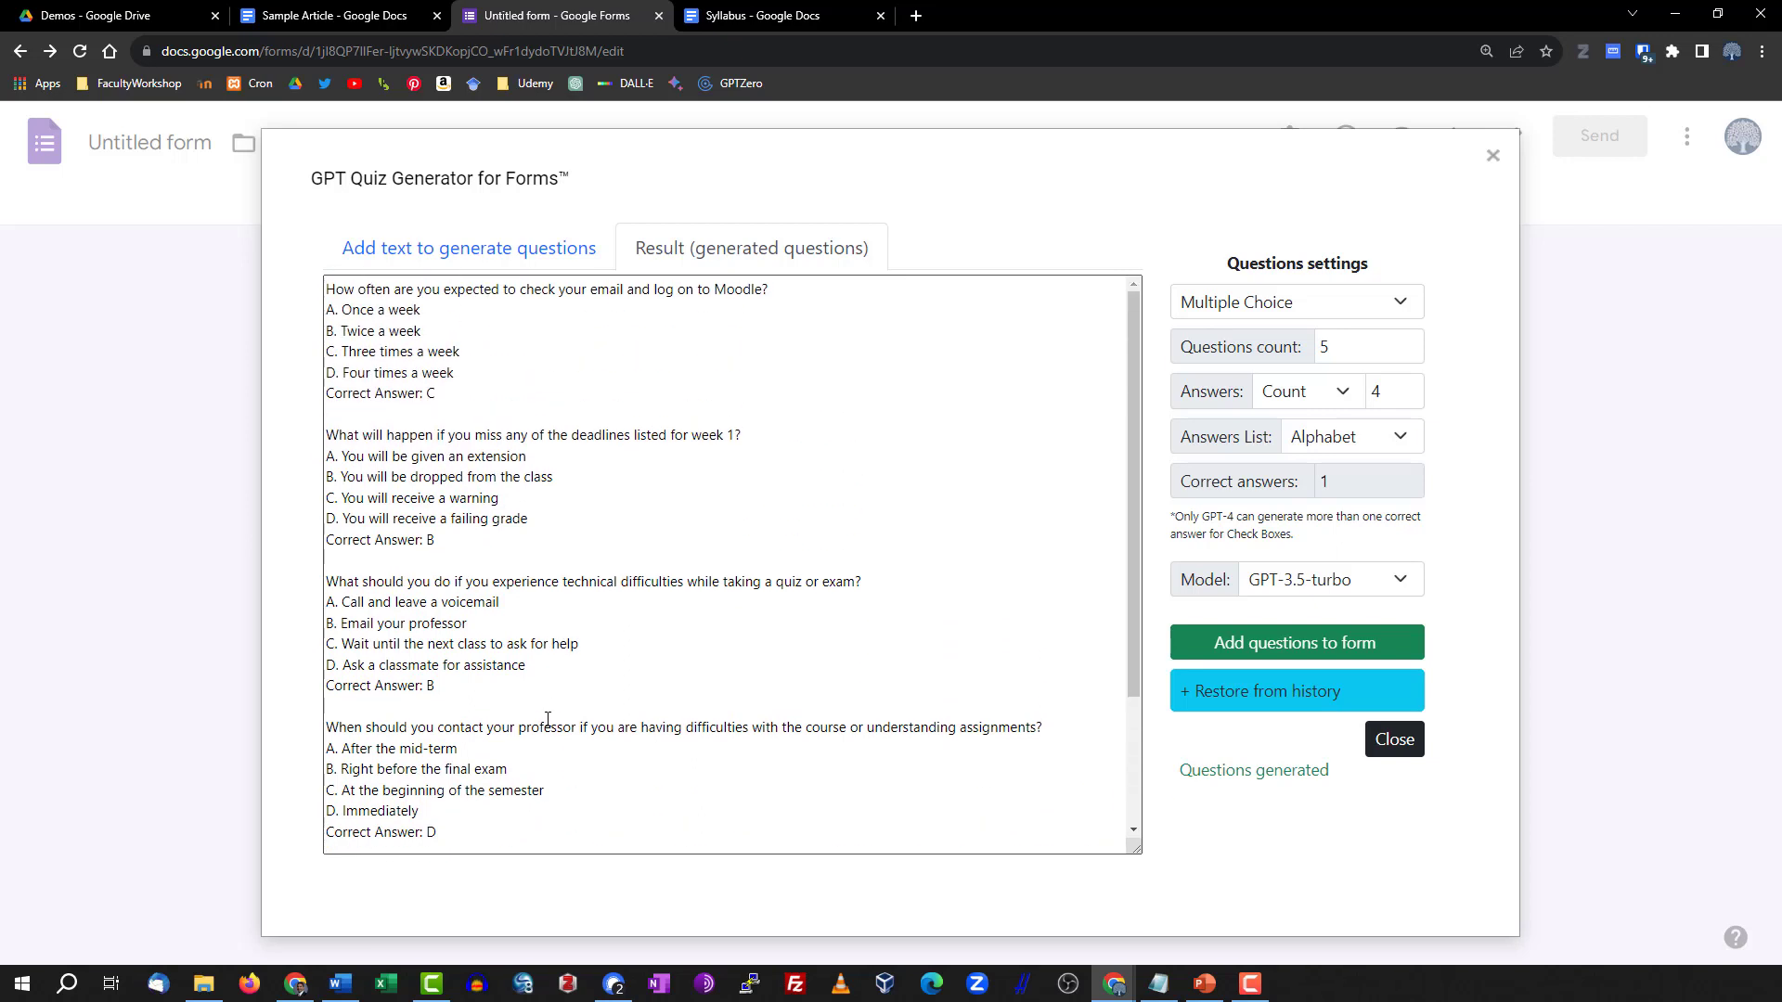
{"action": "scroll", "coordinate": [547, 719], "scroll_direction": "down", "scroll_amount": 2}
{"action": "scroll", "coordinate": [547, 719], "scroll_direction": "up", "scroll_amount": 2}
{"action": "scroll", "coordinate": [547, 719], "scroll_direction": "down", "scroll_amount": 1}
{"action": "scroll", "coordinate": [547, 719], "scroll_direction": "down", "scroll_amount": 1}
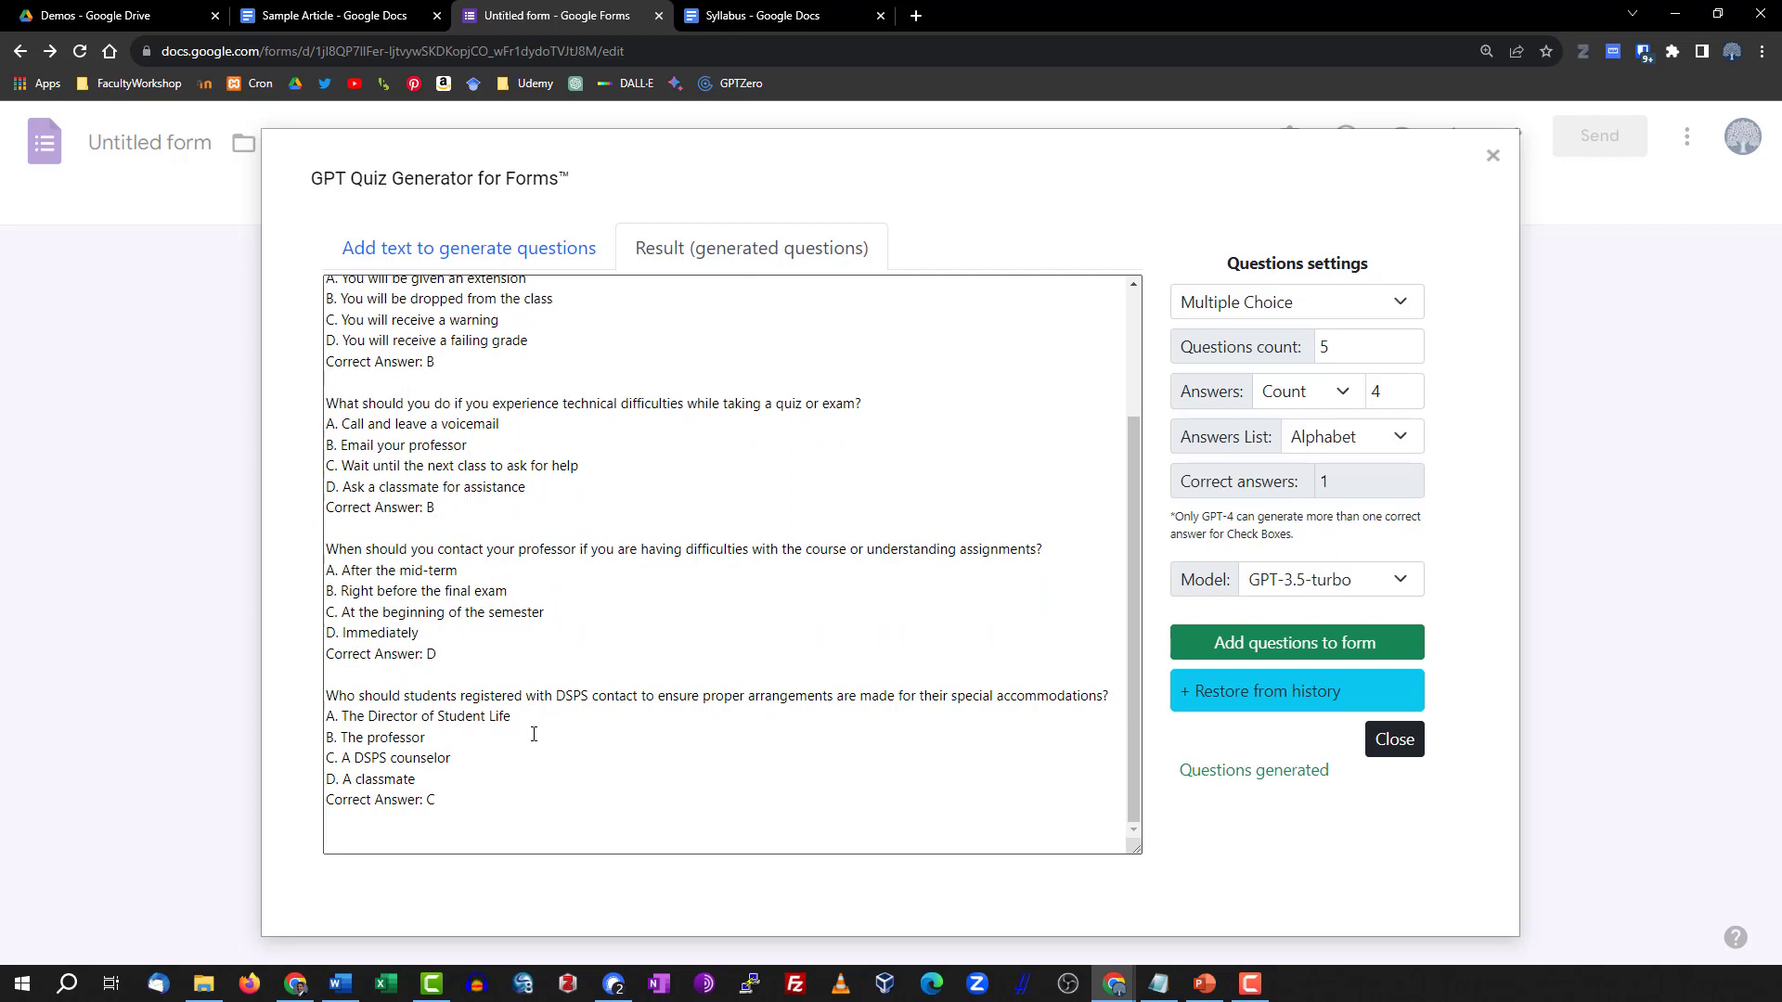
{"action": "left_click_drag", "start_coordinate": [480, 814], "coordinate": [325, 284]}
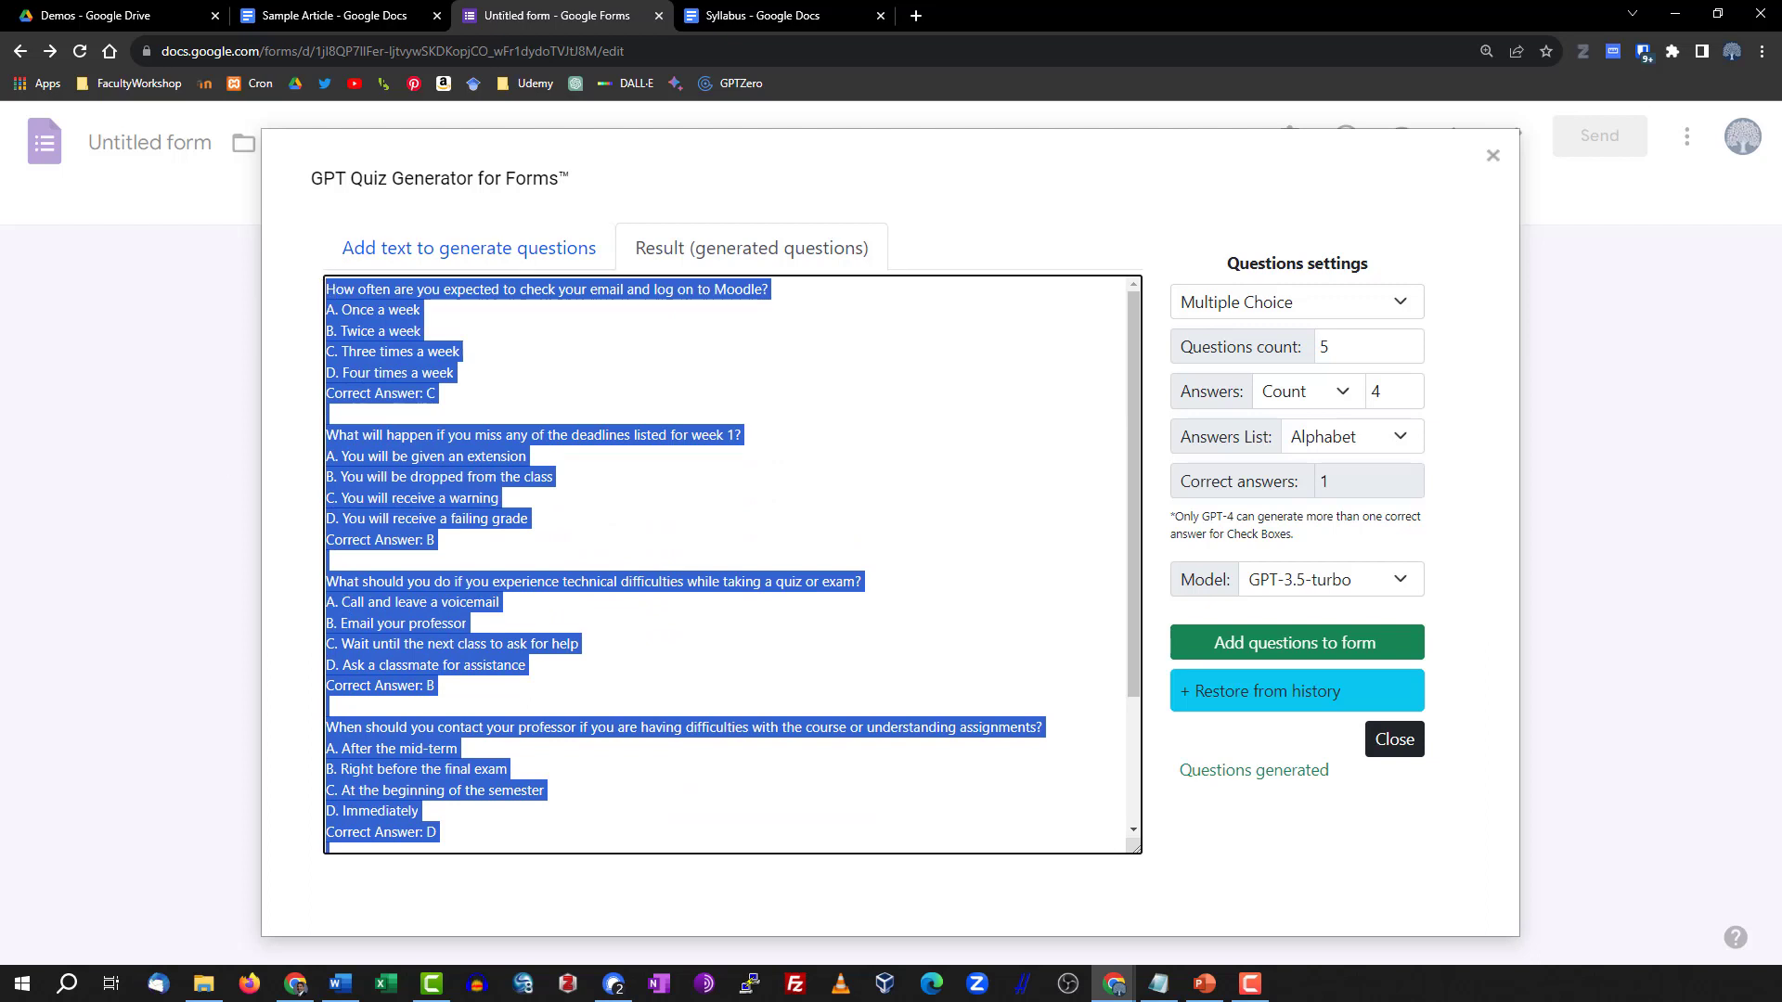
{"action": "key", "text": "alt+Tab"}
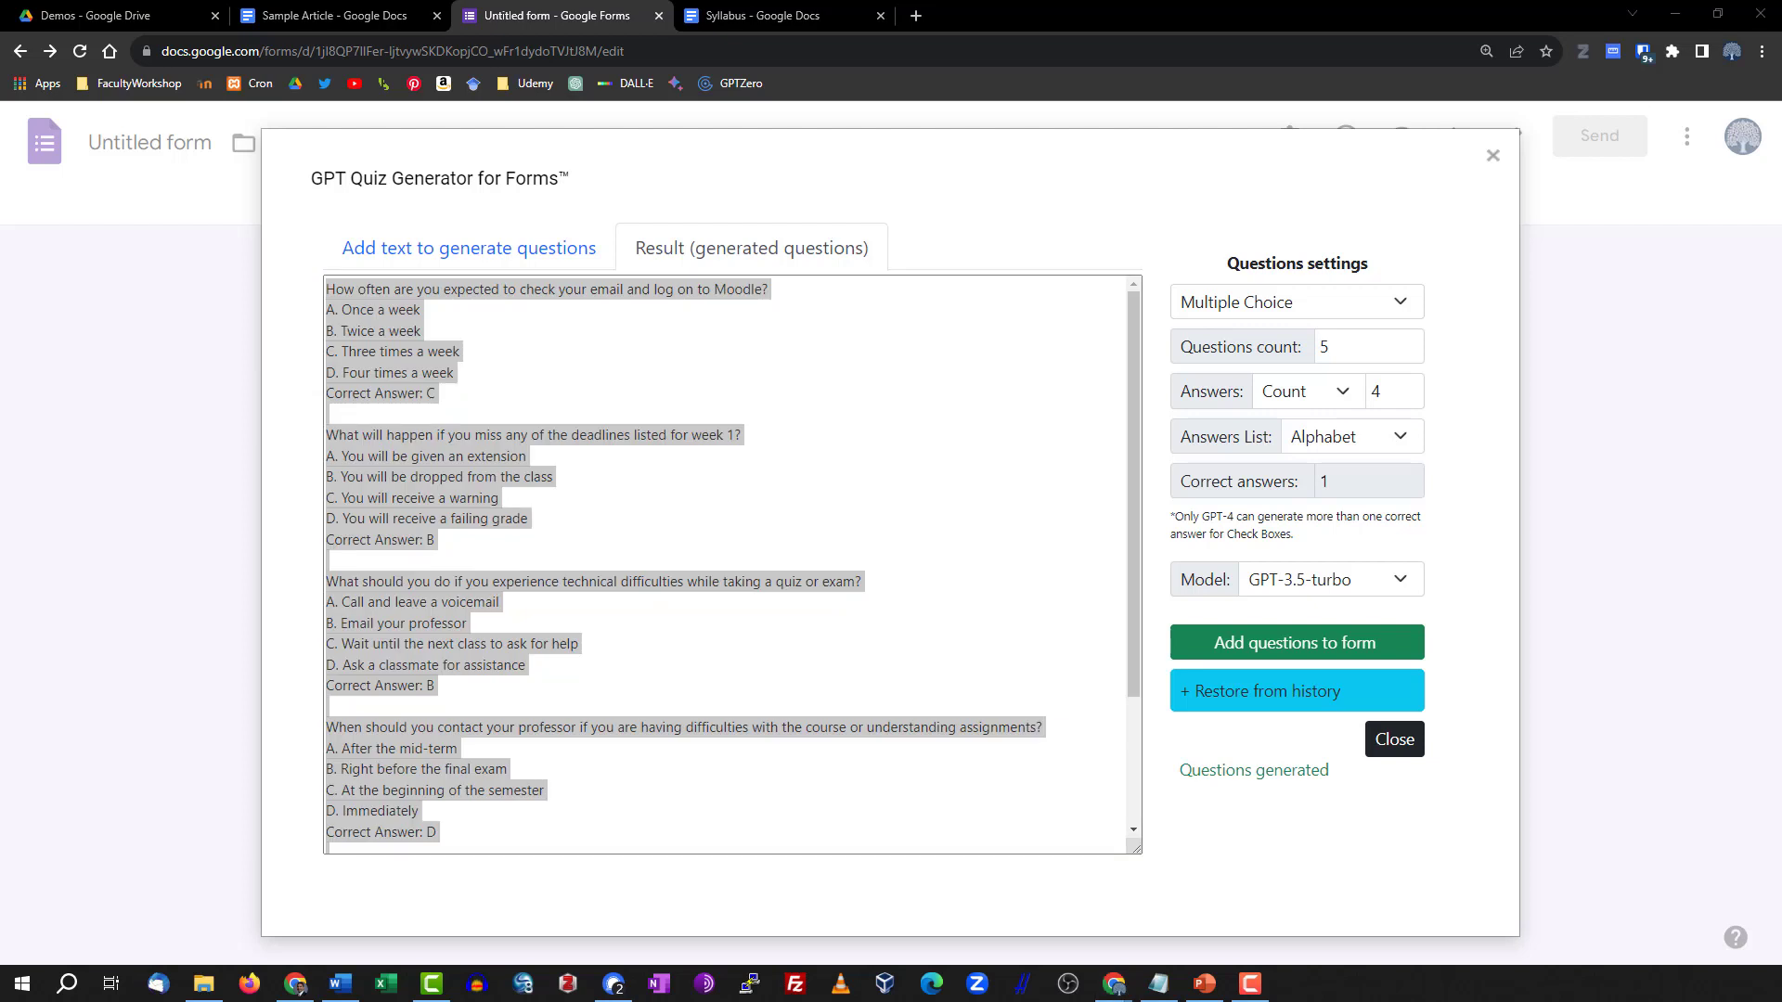
{"action": "left_click_drag", "start_coordinate": [1374, 645], "coordinate": [678, 215]}
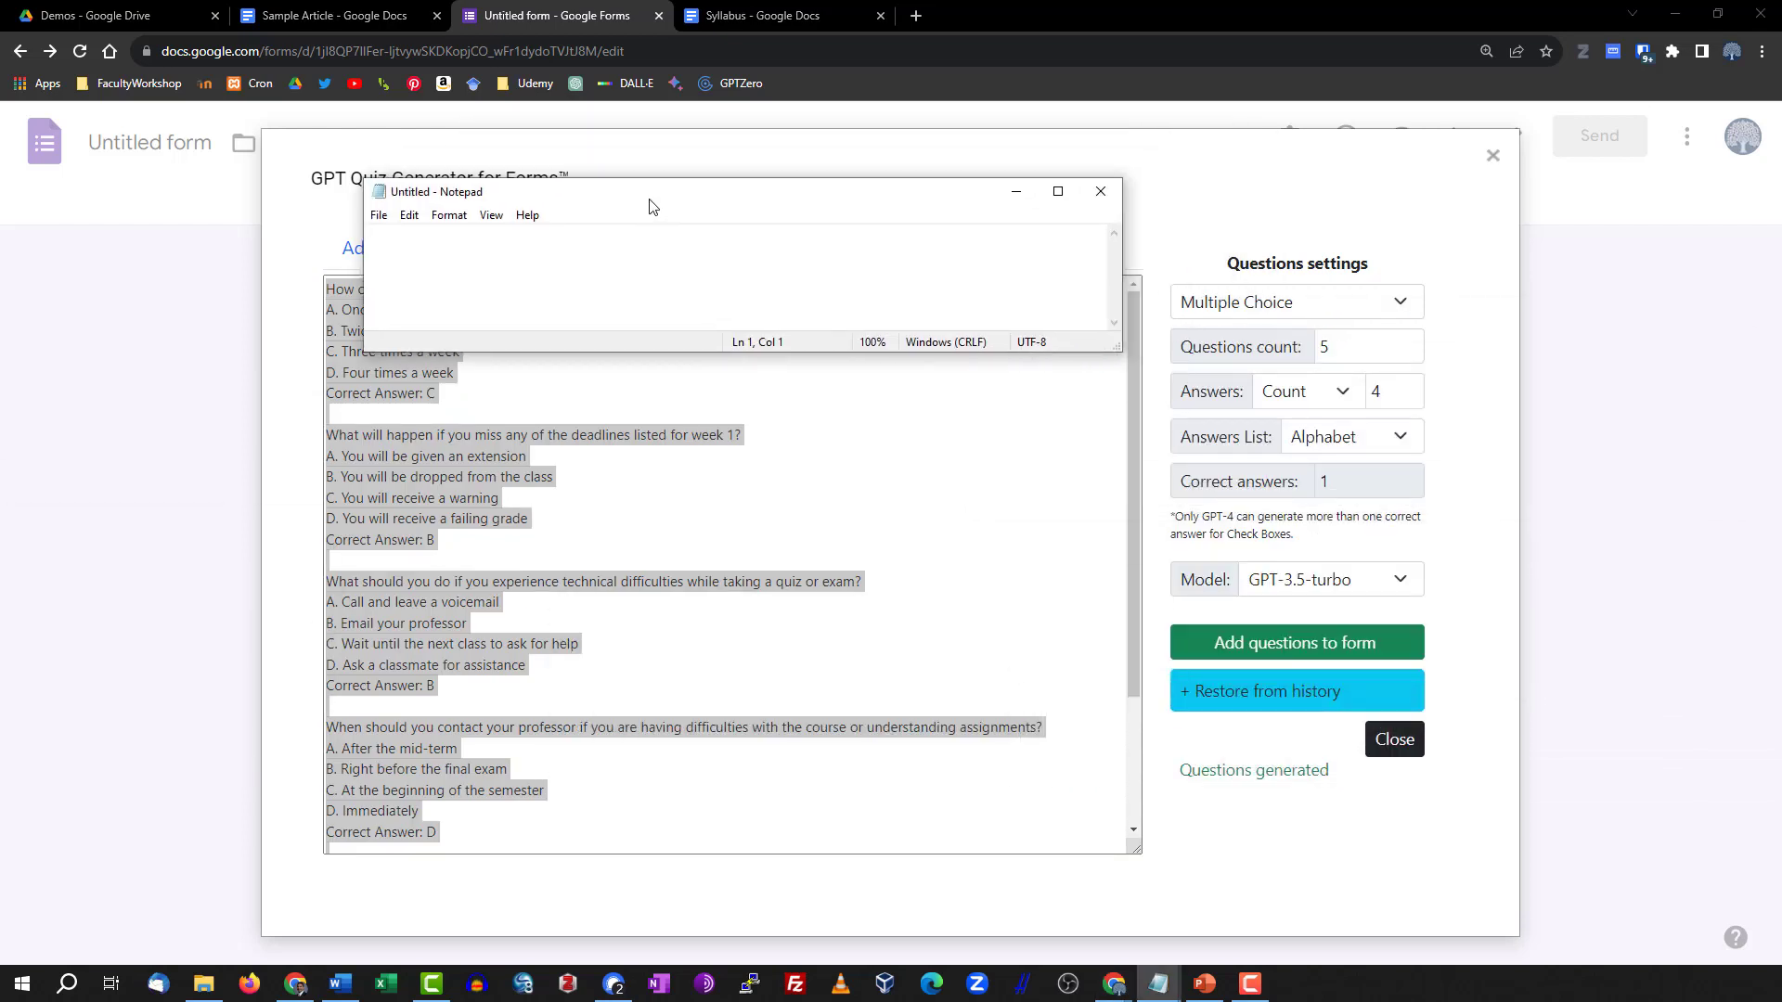
Paste the five questions into Notepad and enlarge its window to show them all.
{"action": "left_click", "coordinate": [1682, 16]}
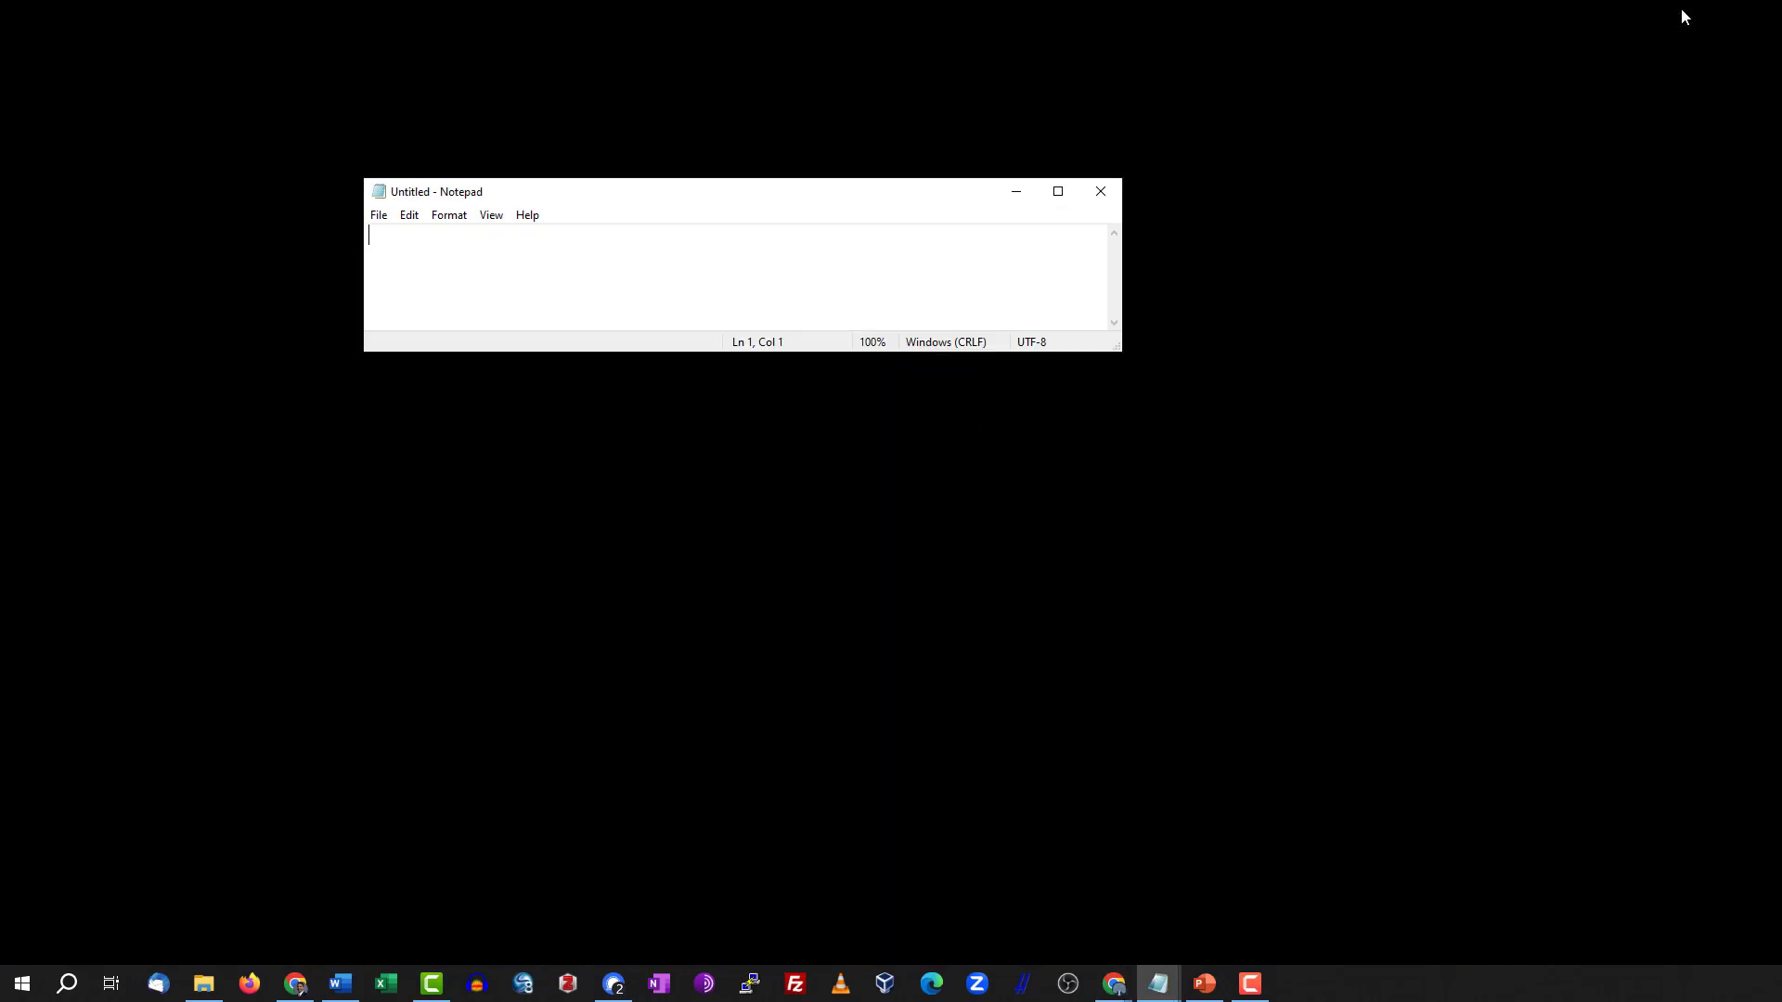
{"action": "left_click_drag", "start_coordinate": [470, 365], "coordinate": [447, 730]}
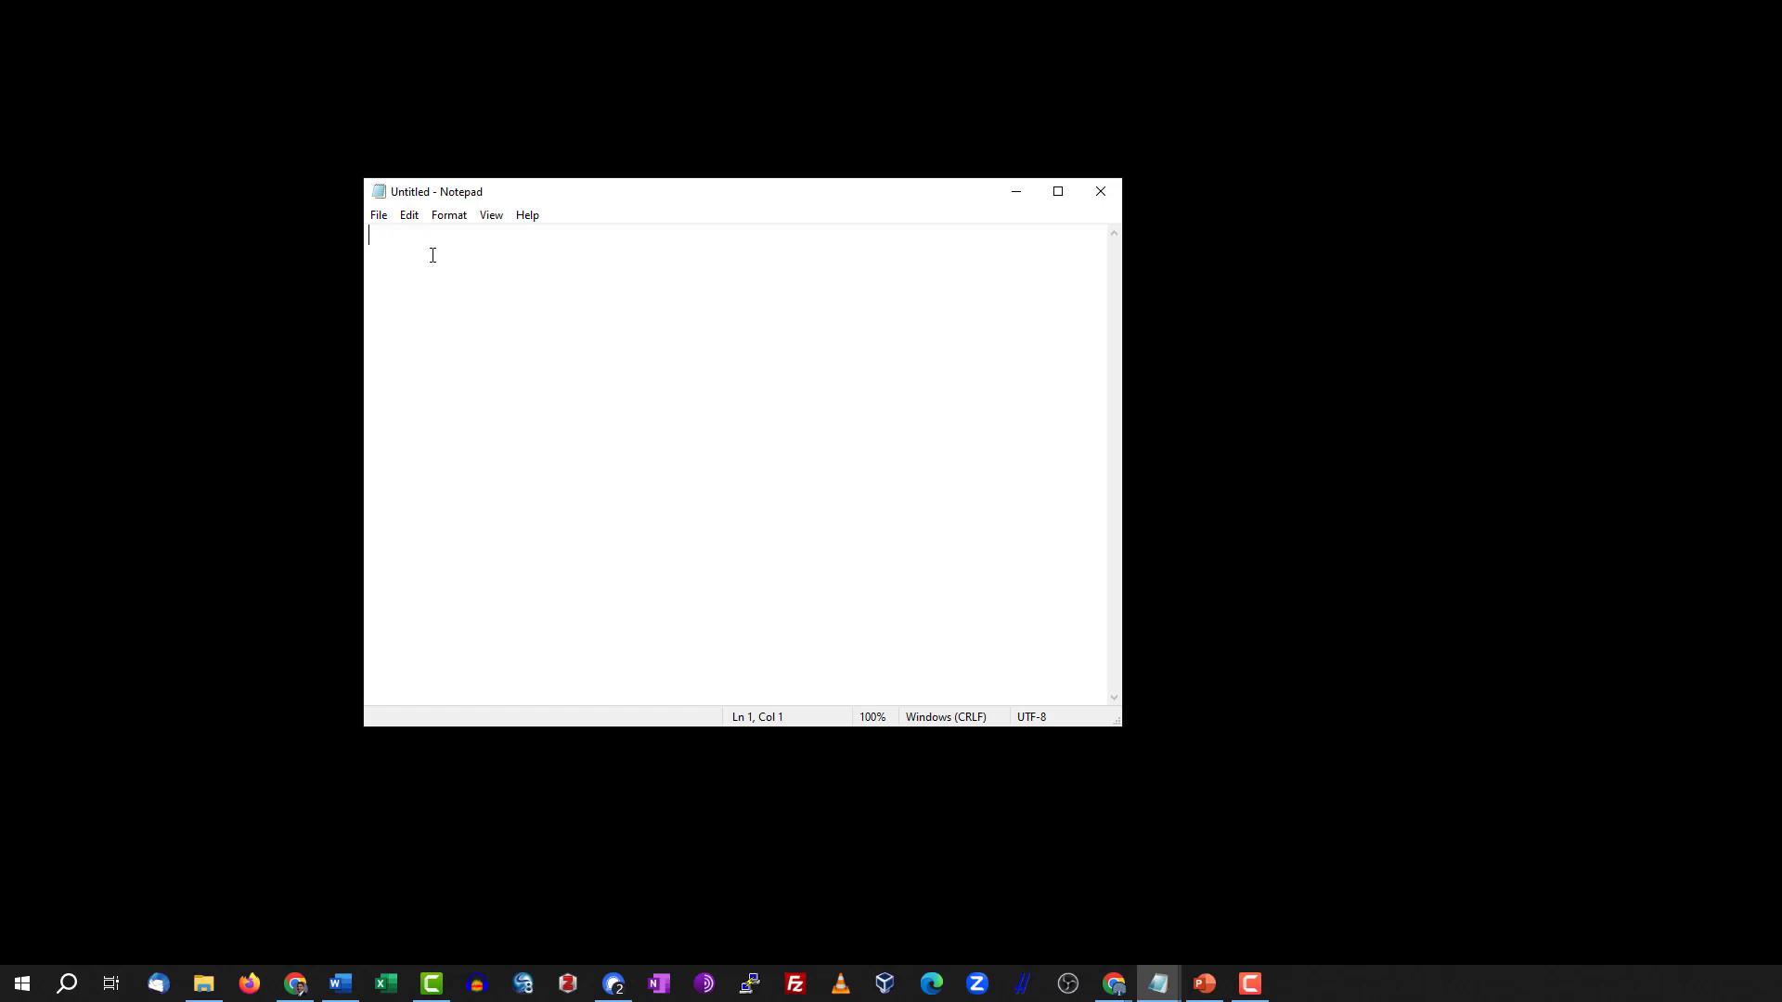
{"action": "key", "text": "ctrl+v"}
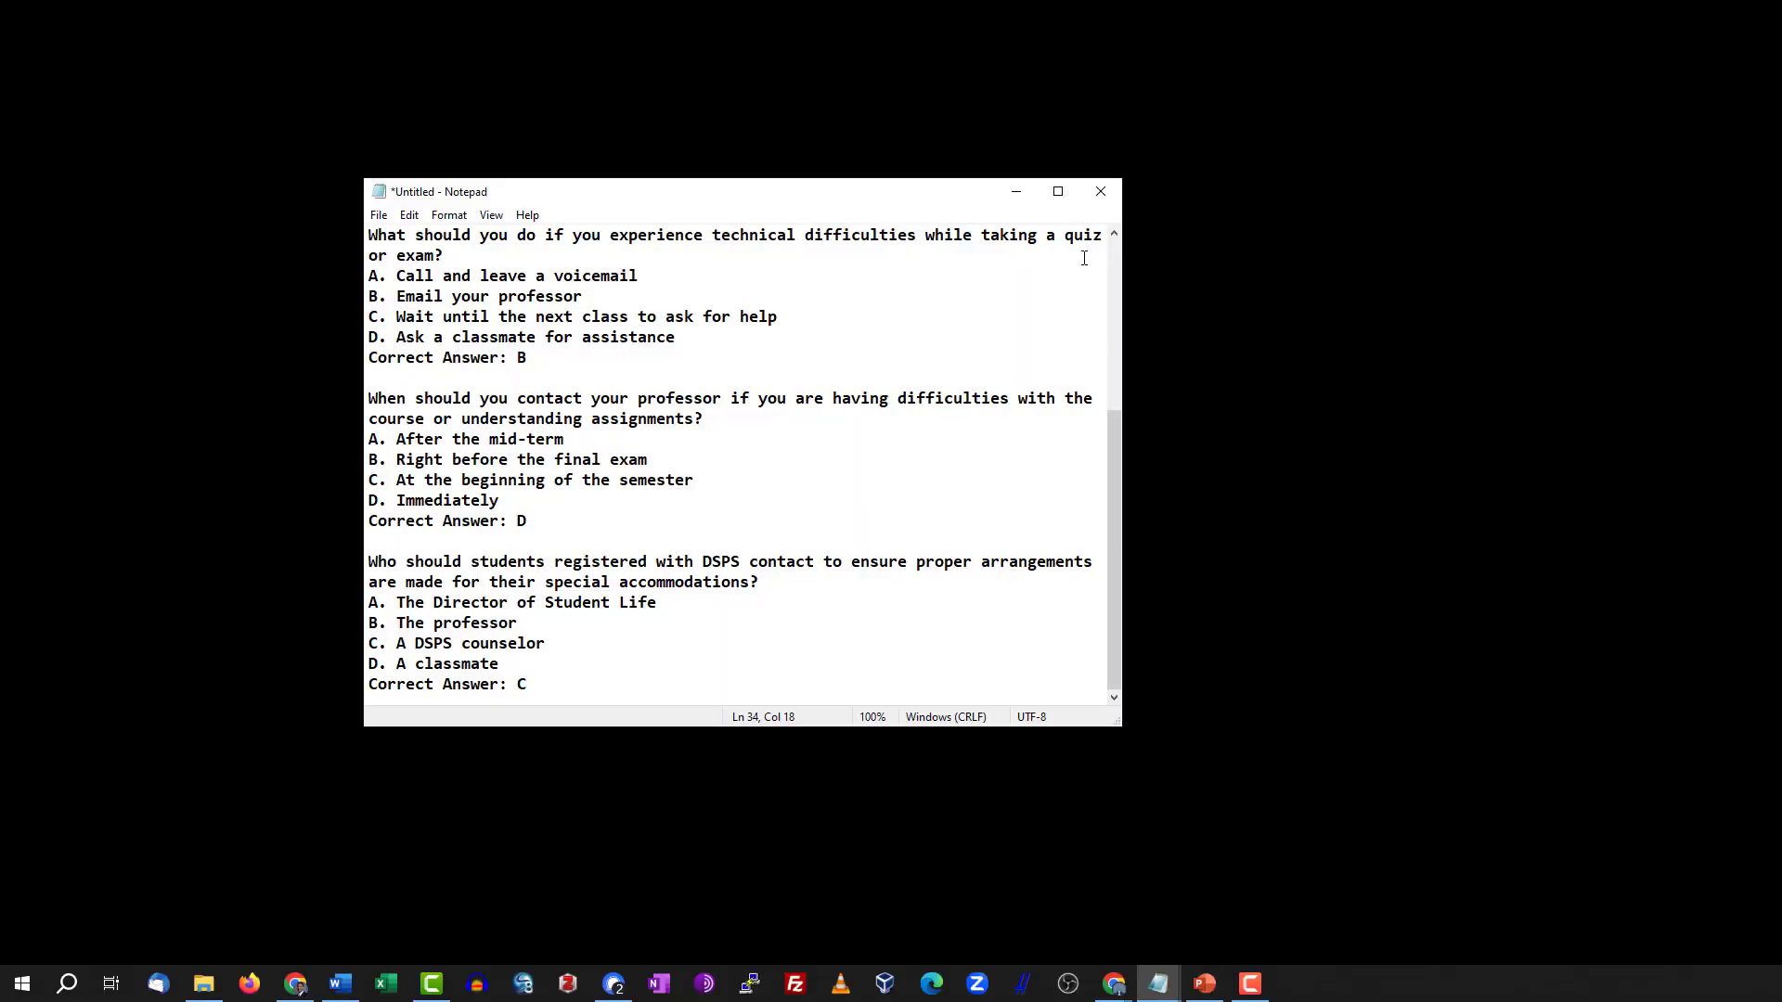
{"action": "left_click_drag", "start_coordinate": [676, 178], "coordinate": [656, 45]}
{"action": "left_click_drag", "start_coordinate": [1121, 720], "coordinate": [1442, 892]}
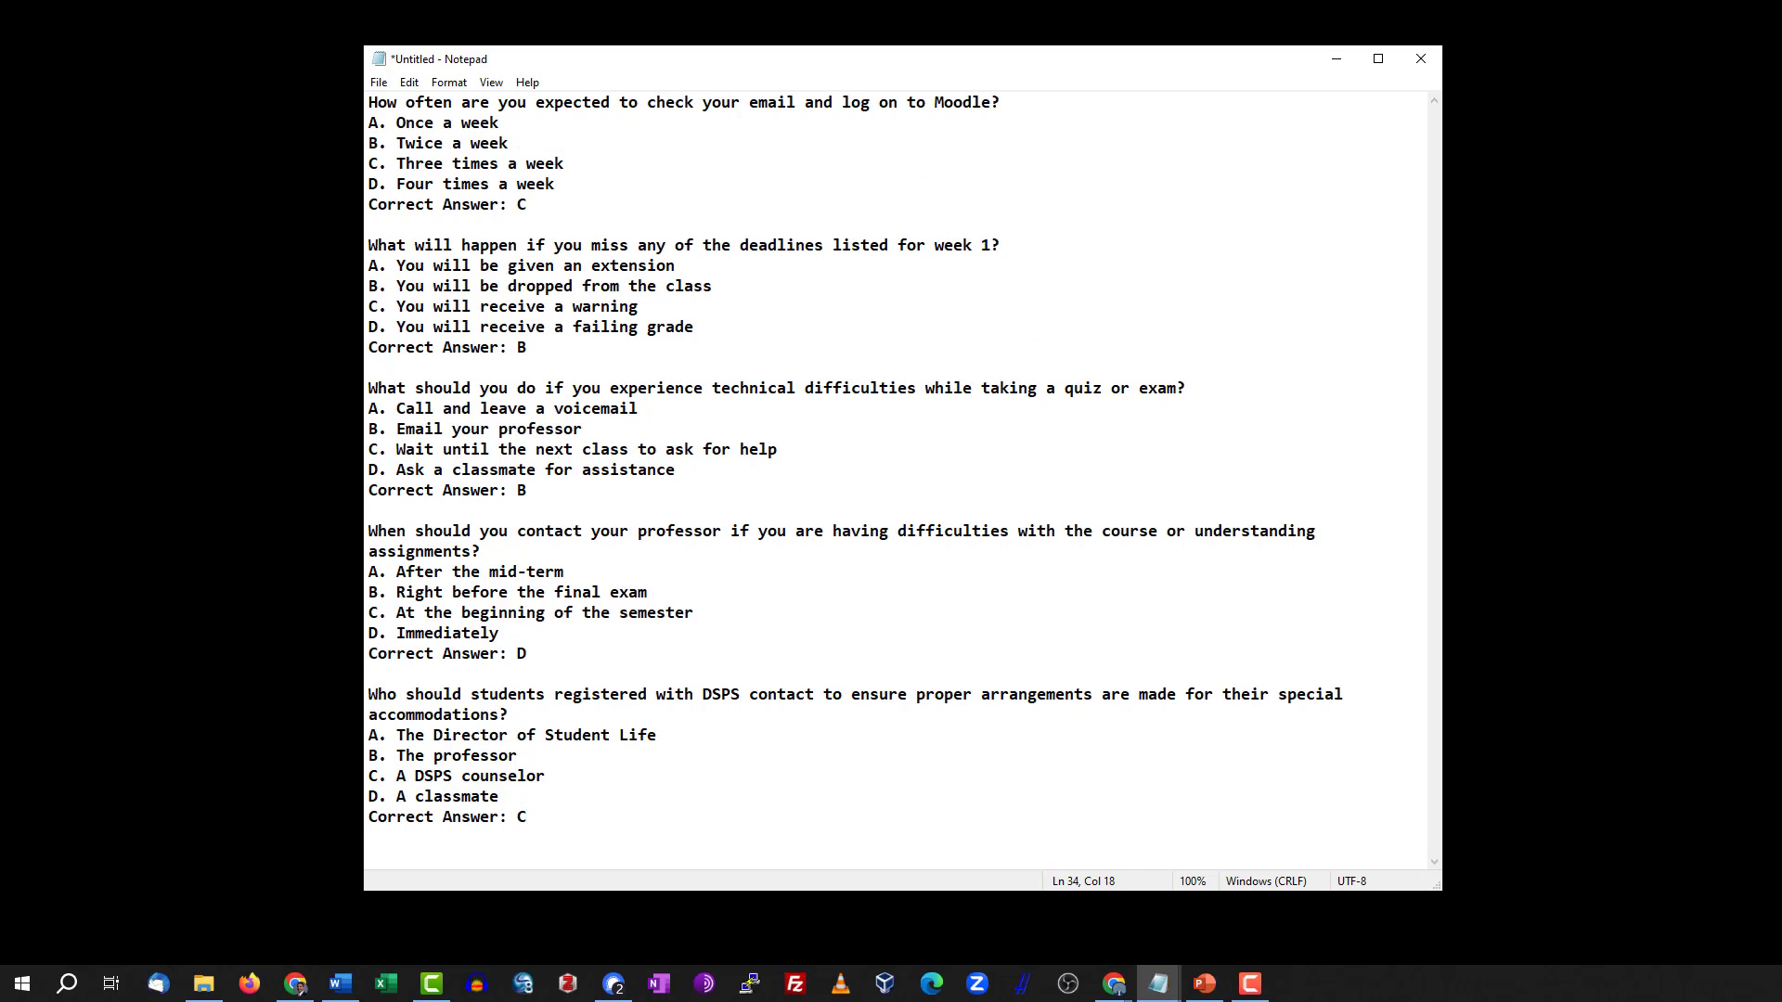
{"action": "key", "text": "F10"}
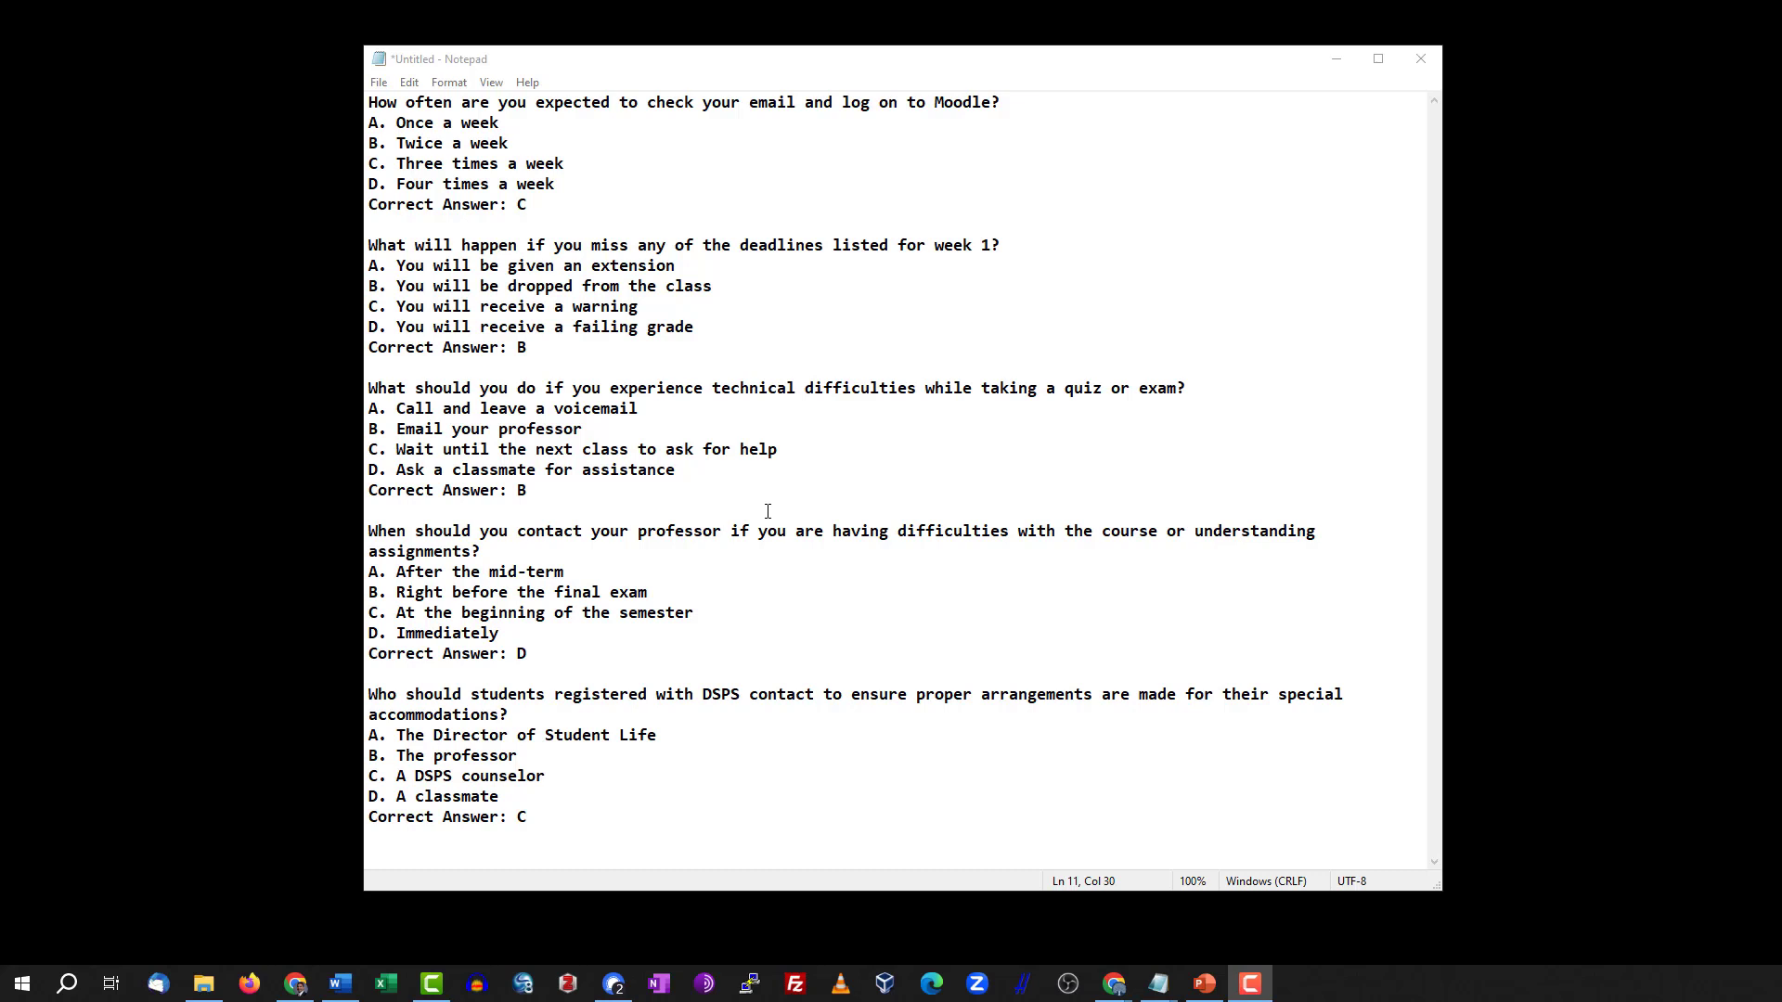
Add the '1.' through '5.' number prefixes to the start of each quiz question line.
{"action": "left_click_drag", "start_coordinate": [557, 205], "coordinate": [366, 105]}
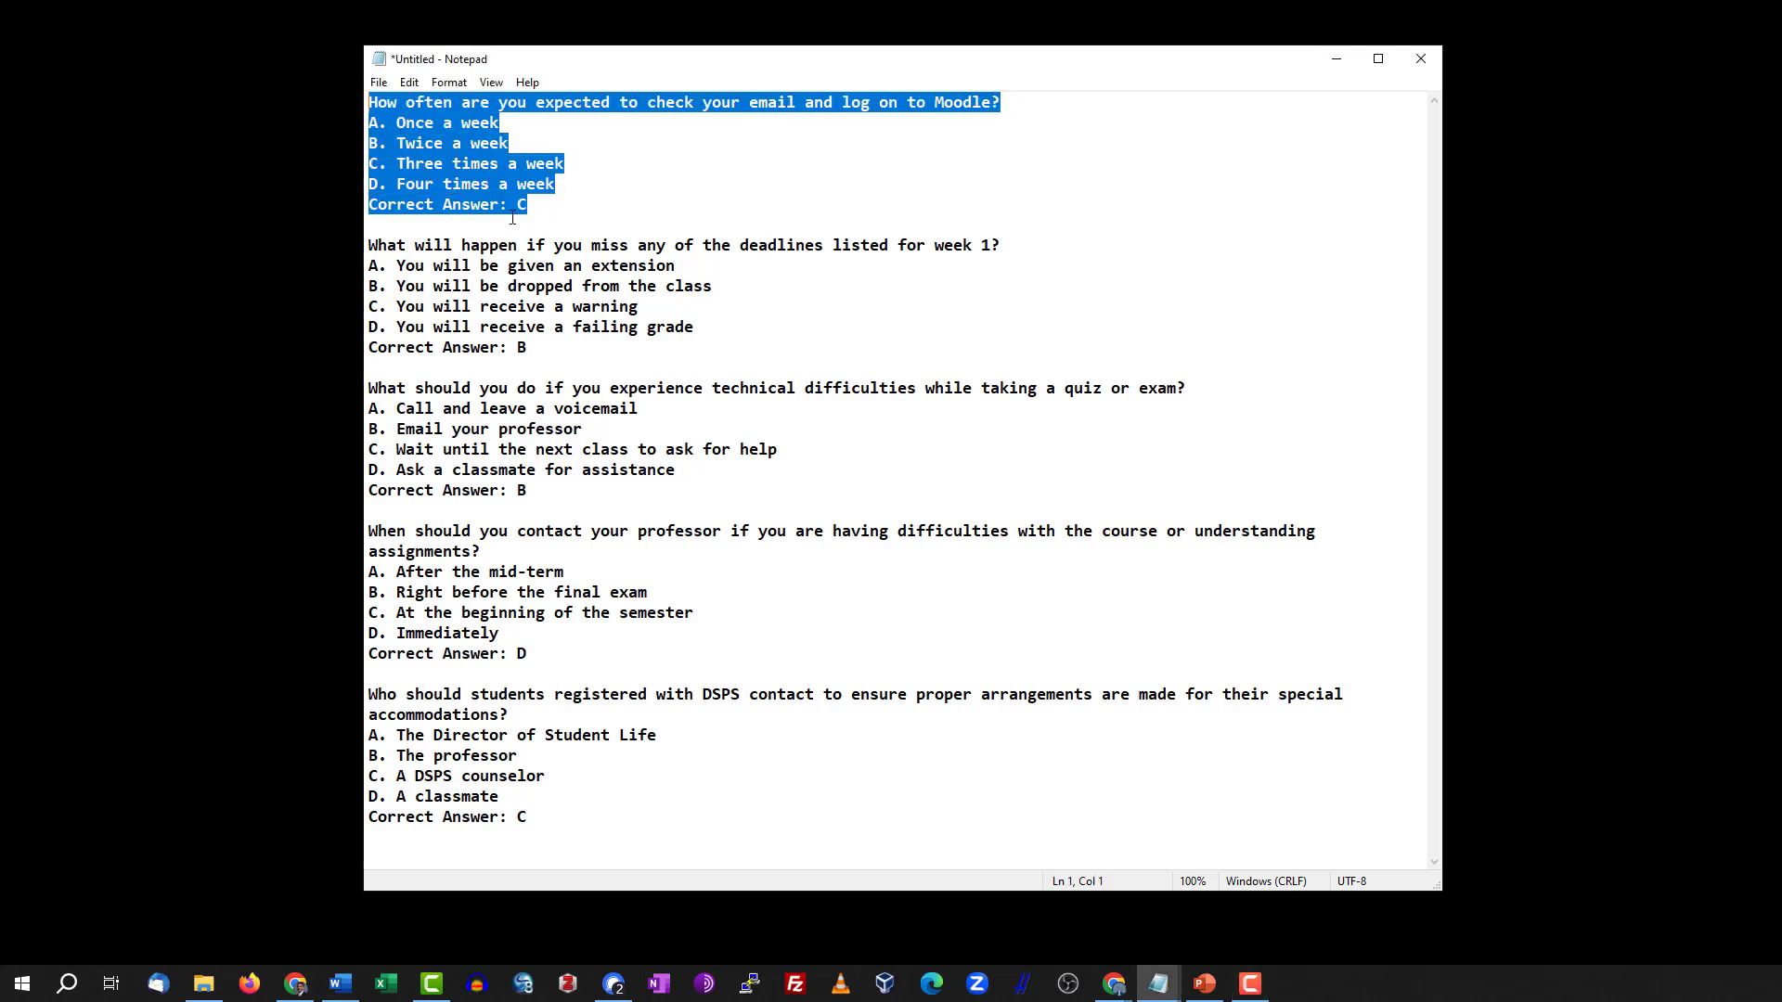
{"action": "left_click", "coordinate": [370, 103]}
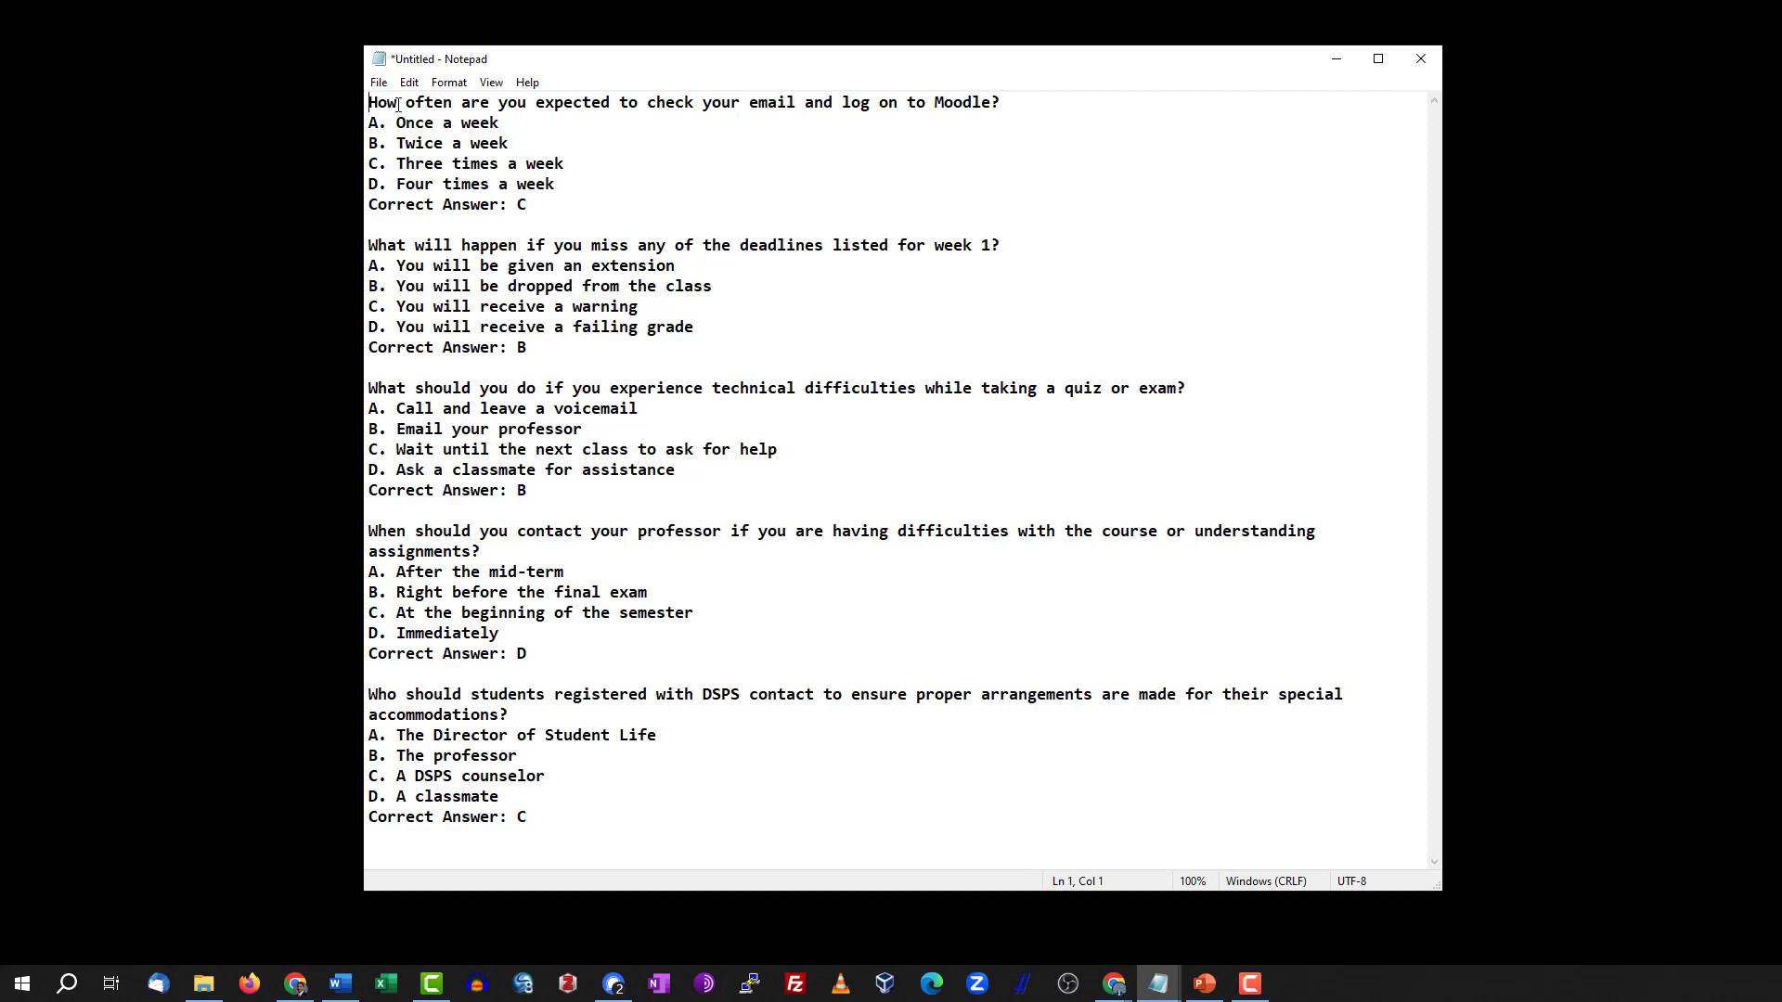
{"action": "type", "text": "1. "}
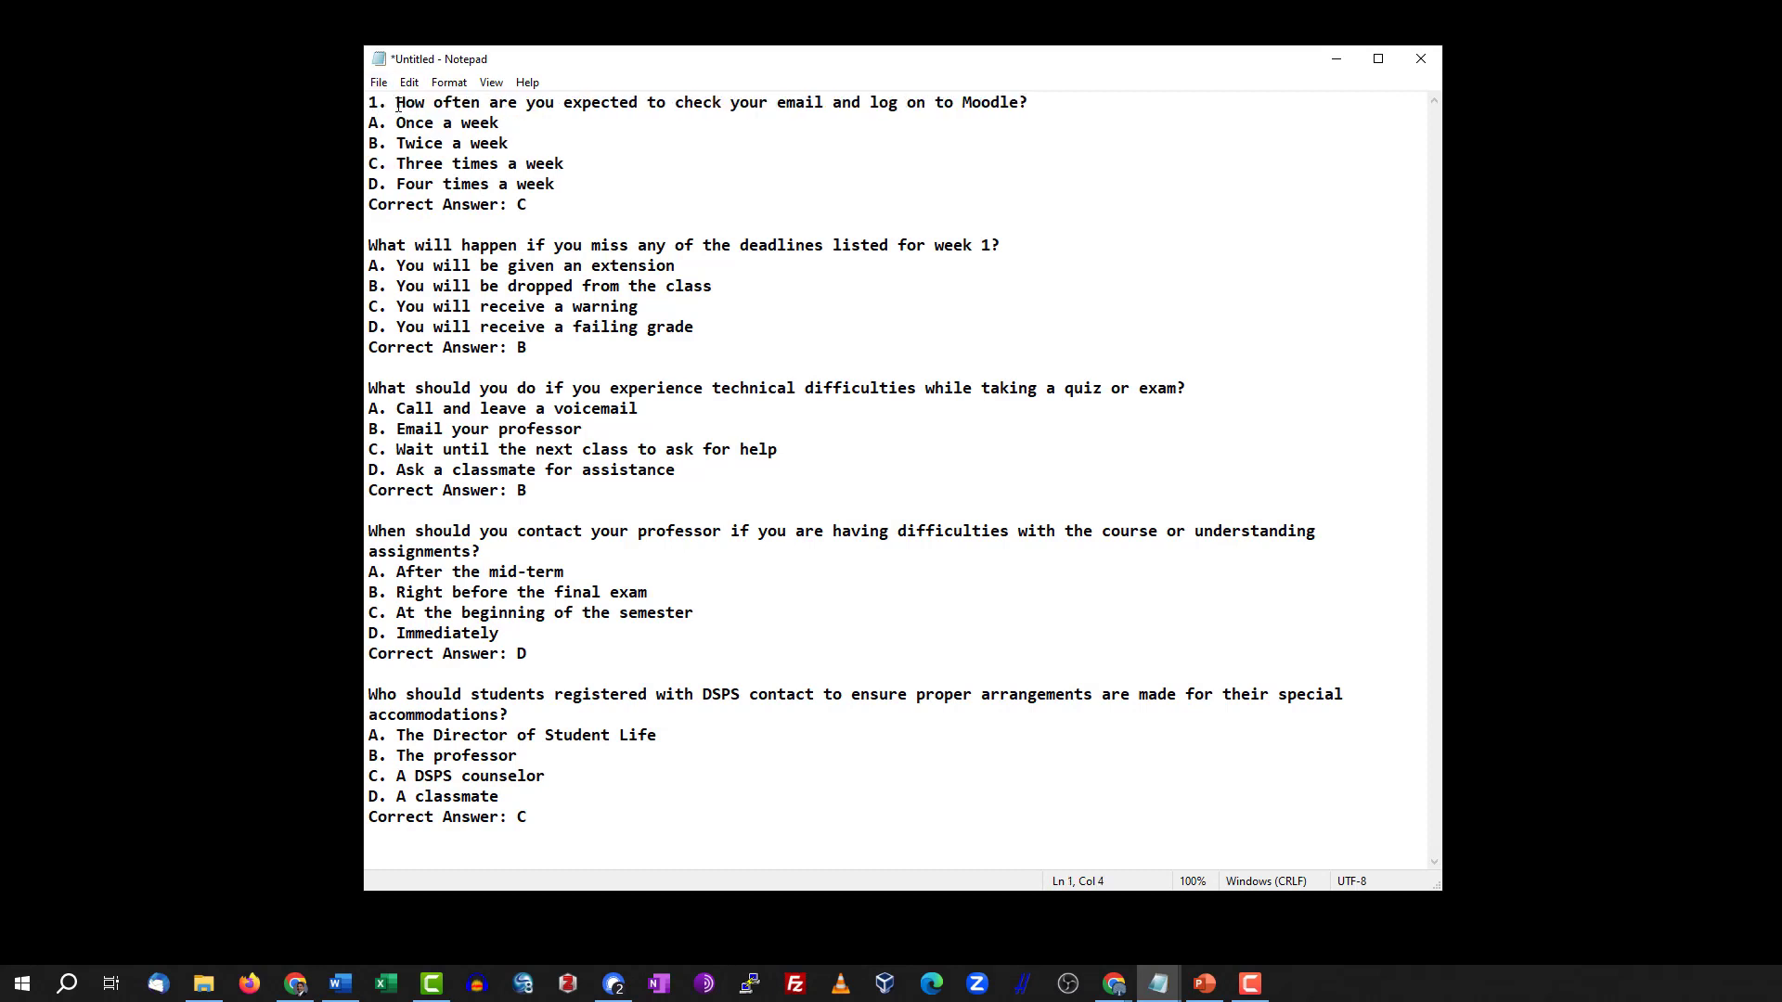
{"action": "type", "text": "2."}
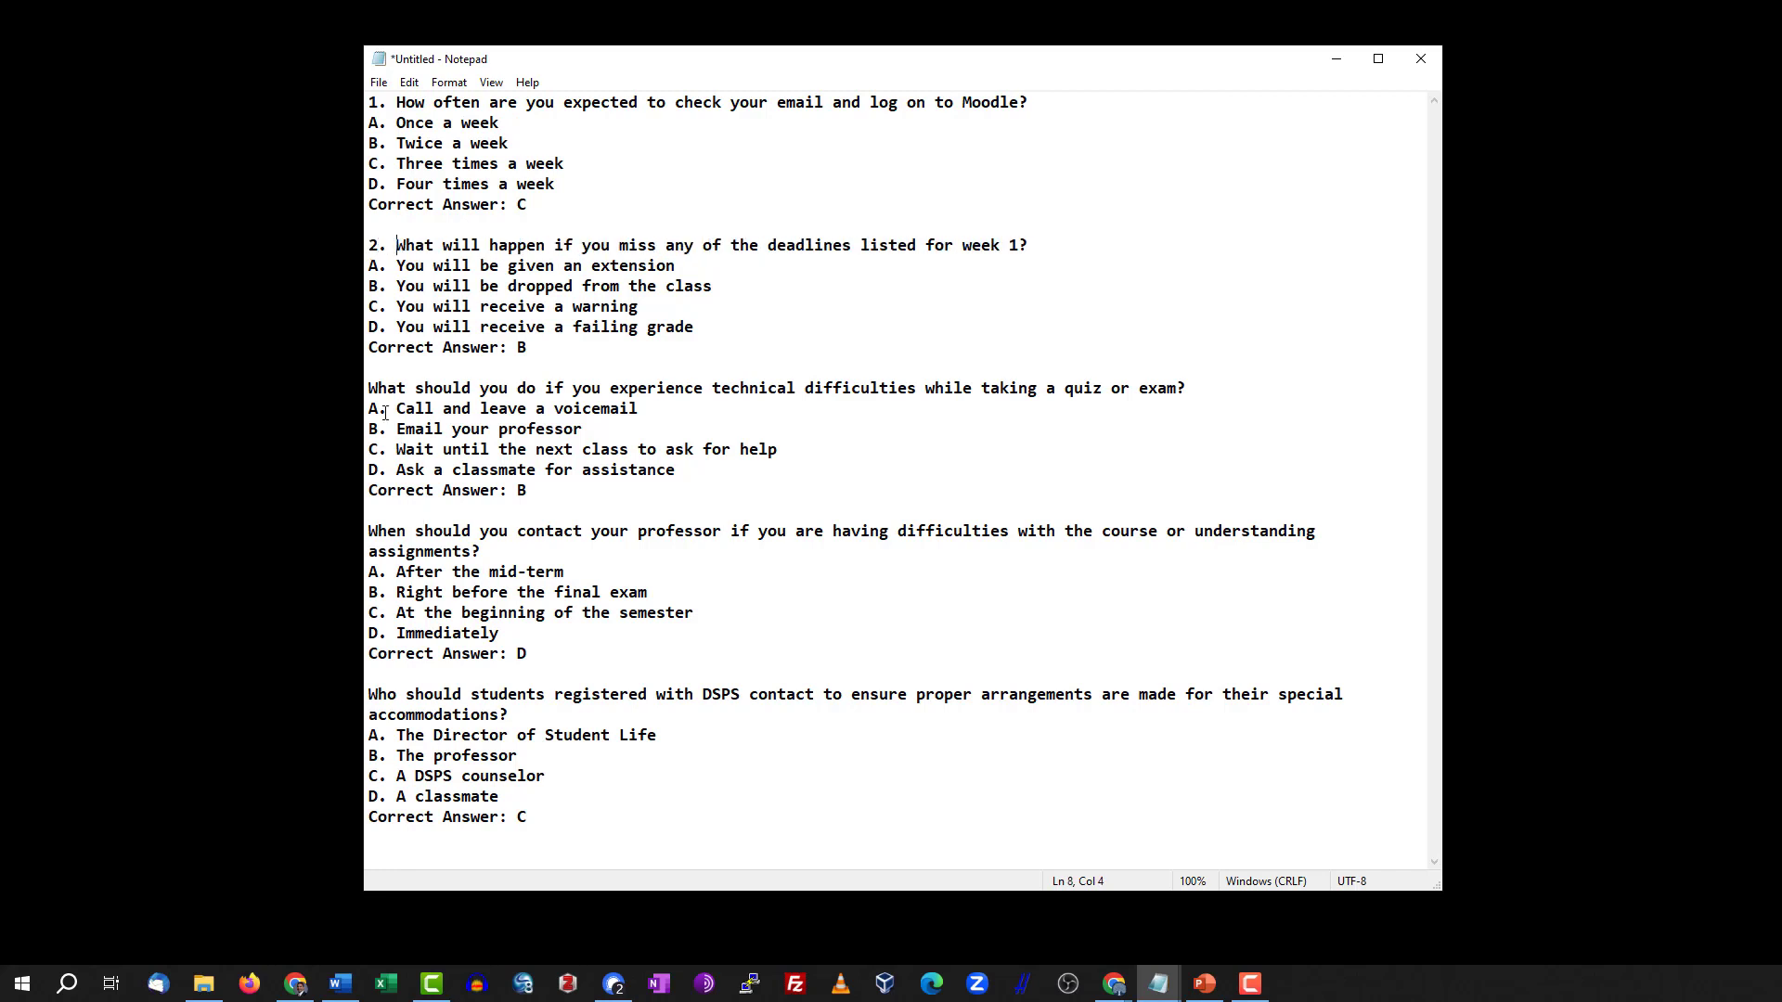
{"action": "left_click", "coordinate": [369, 390]}
{"action": "type", "text": "3. "}
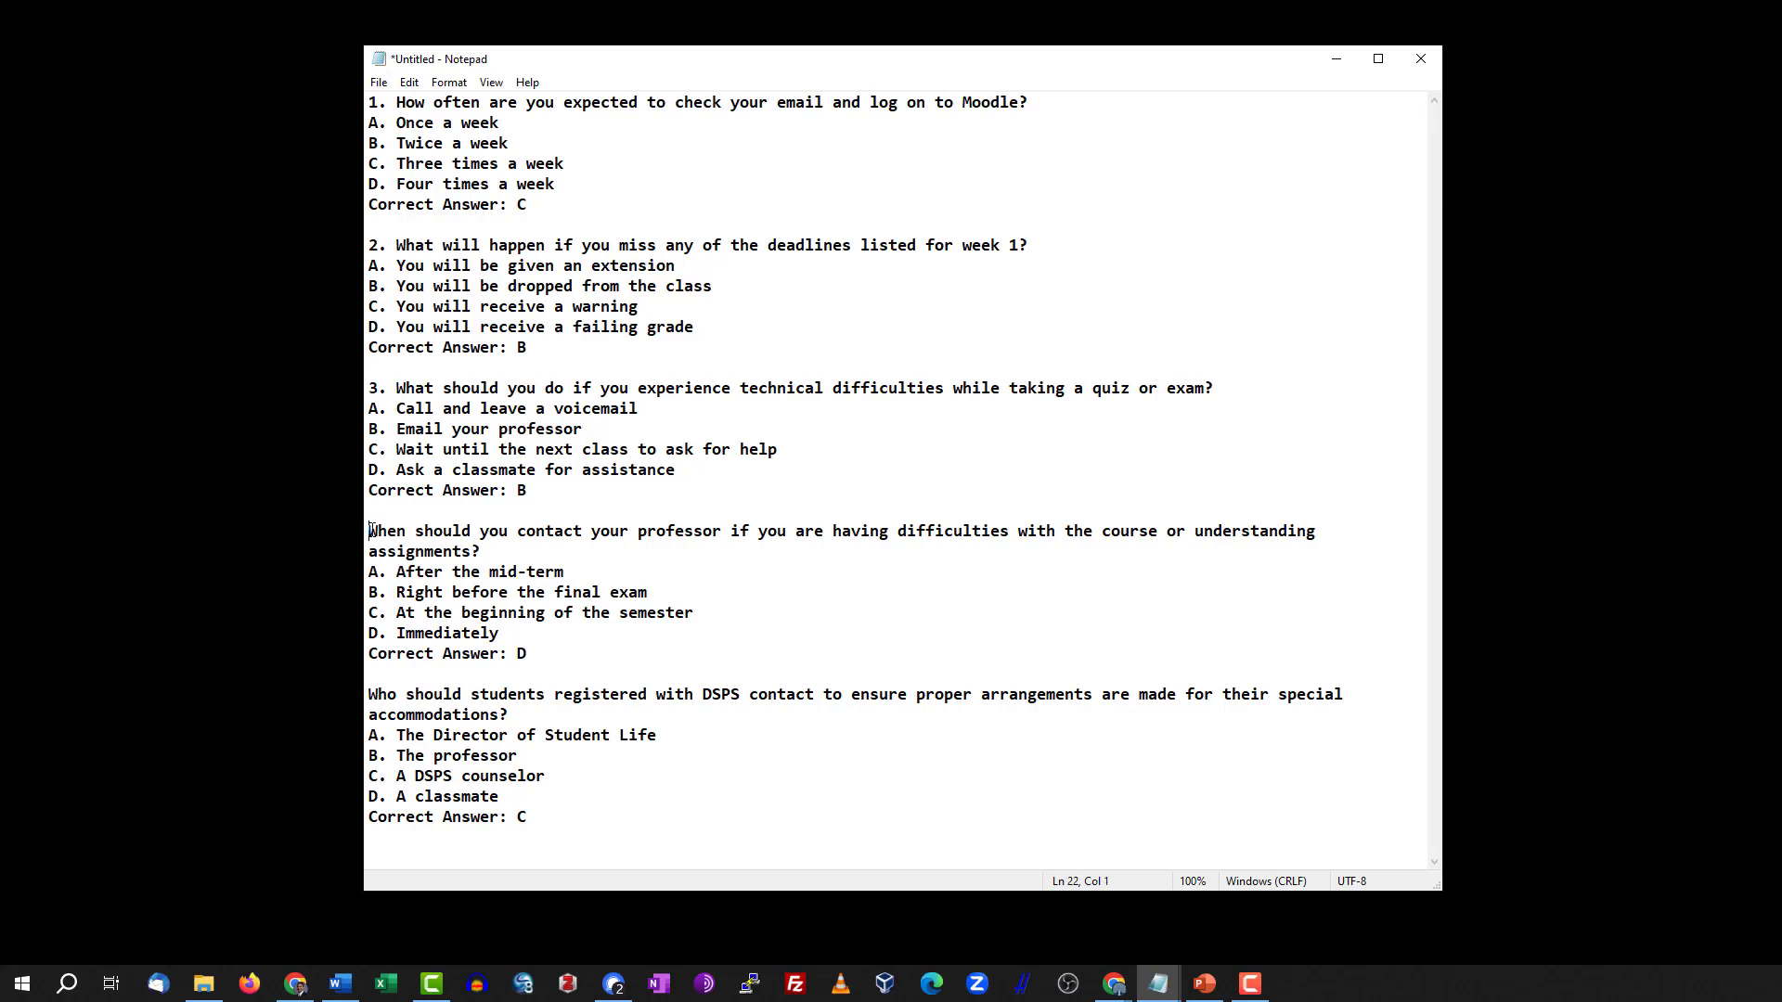
{"action": "type", "text": "4. "}
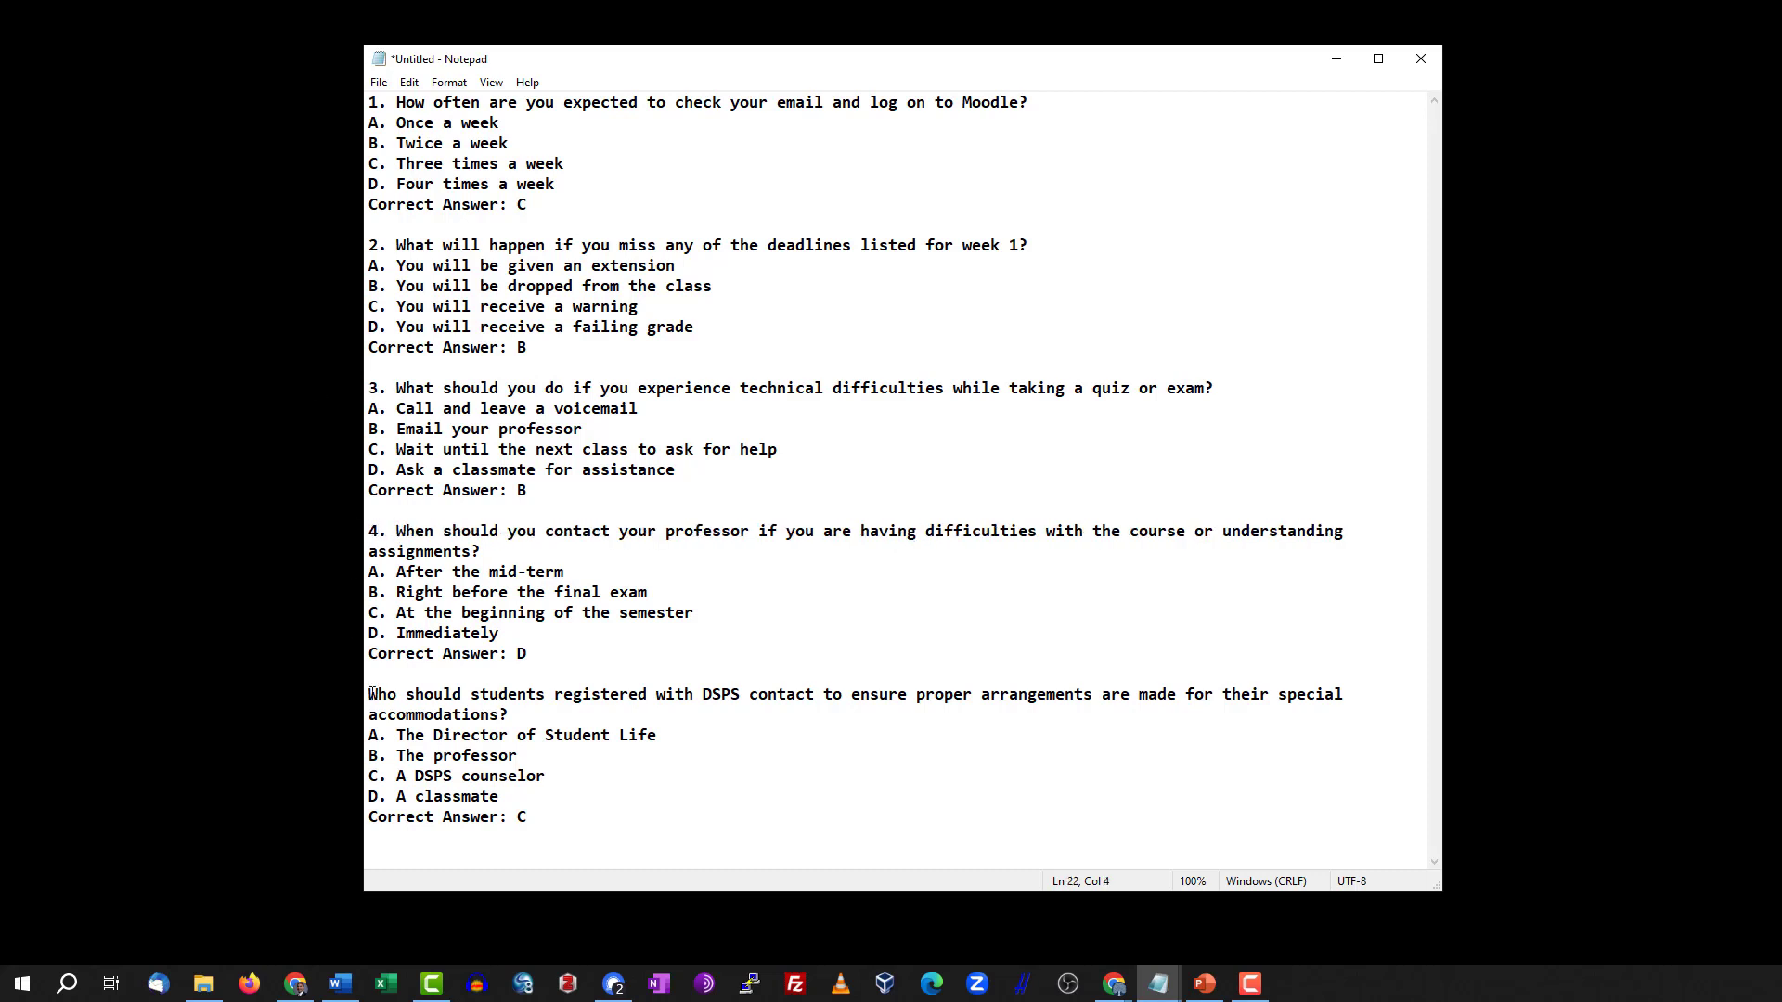
{"action": "type", "text": "5."}
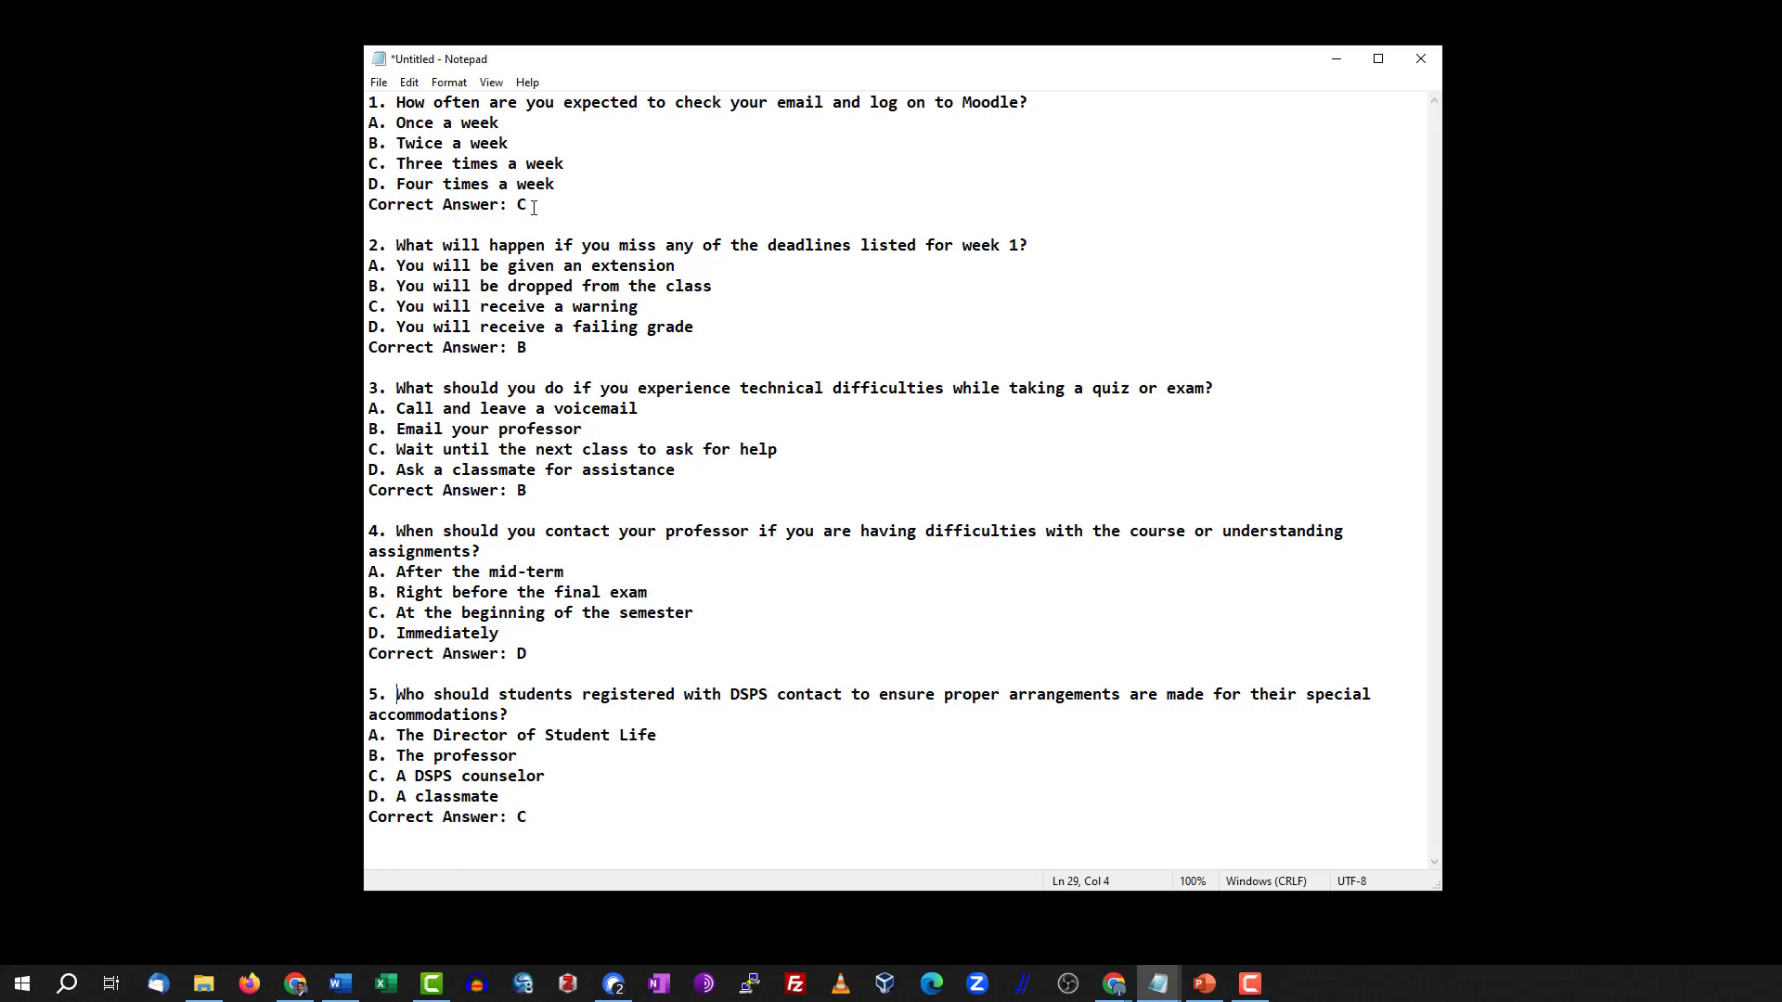
Star question 1's option C and delete its 'Correct Answer: C' line.
{"action": "left_click_drag", "start_coordinate": [534, 207], "coordinate": [367, 206]}
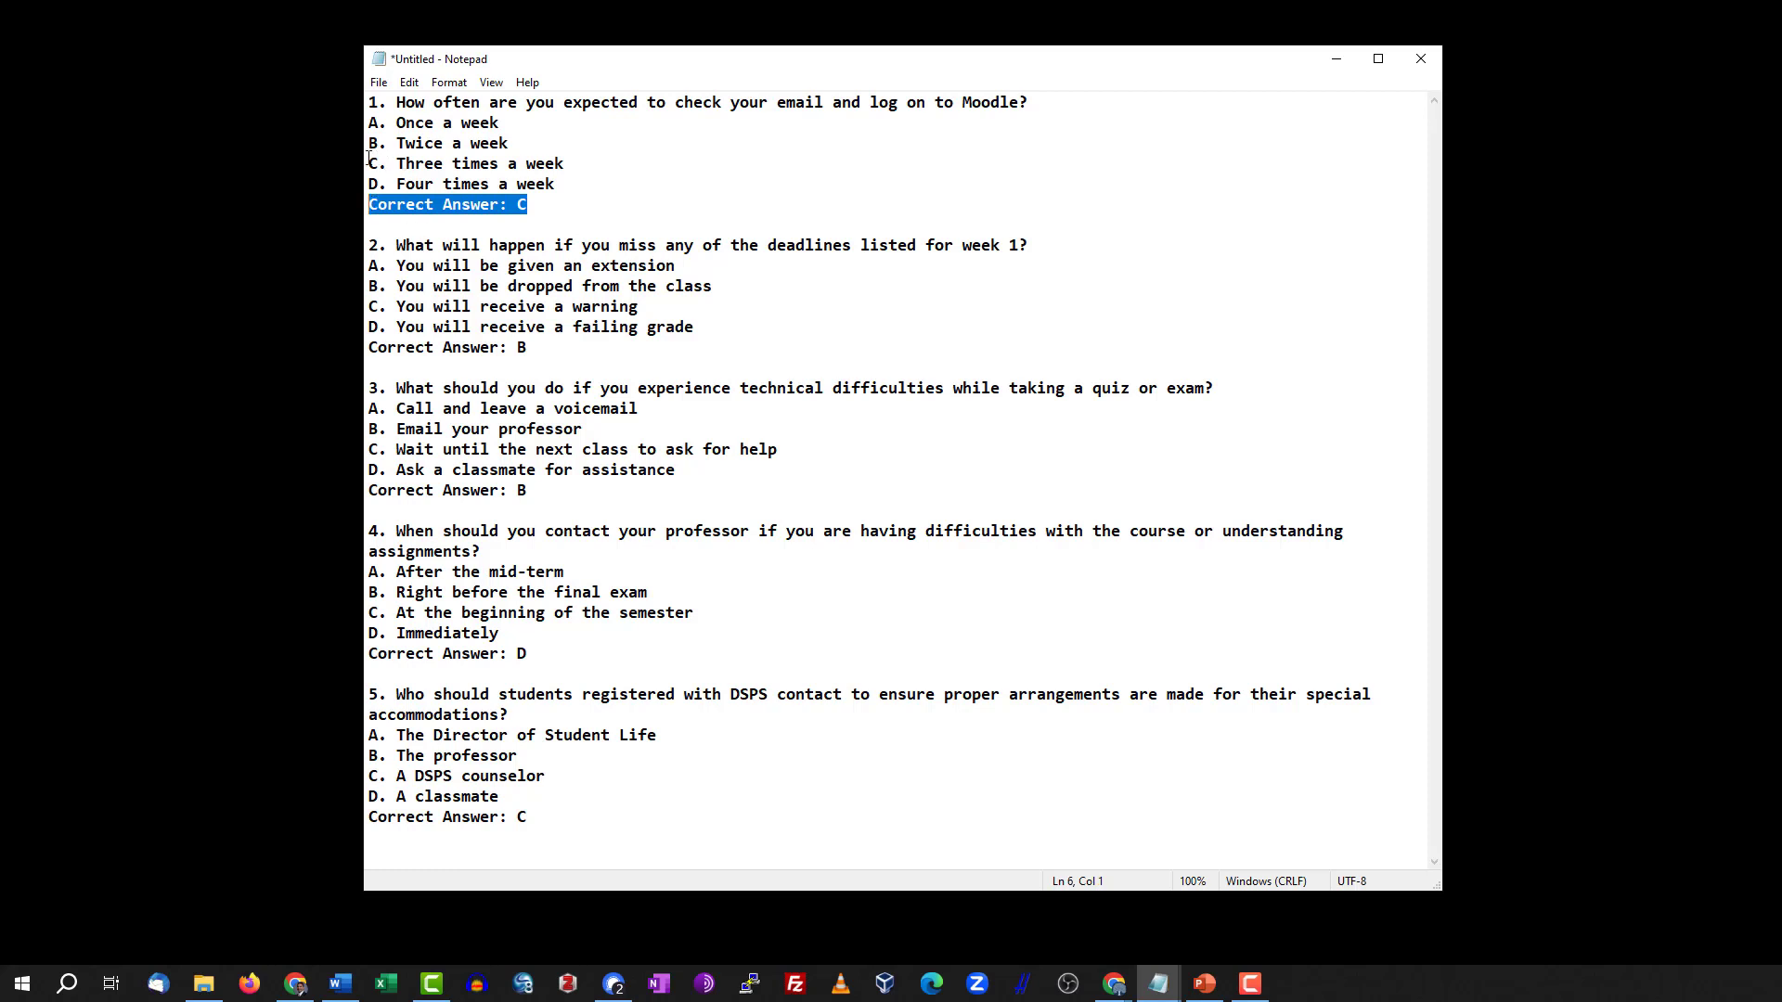
{"action": "left_click", "coordinate": [369, 164]}
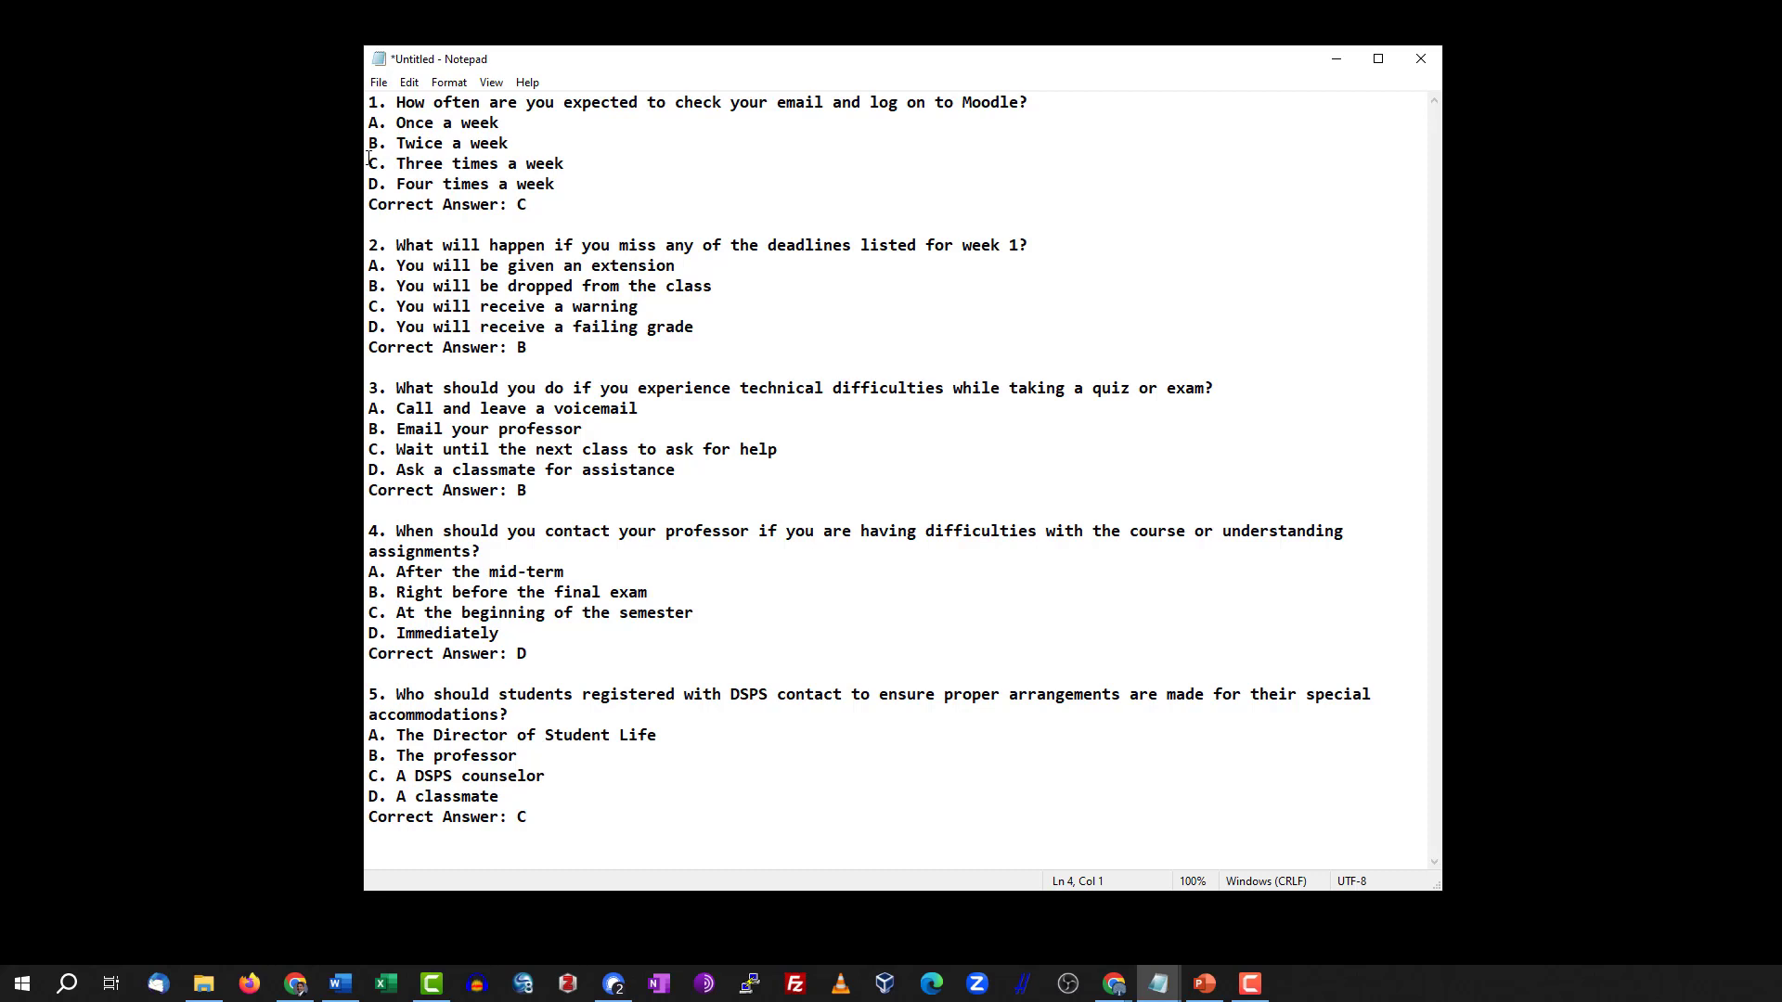
{"action": "type", "text": "*"}
{"action": "left_click_drag", "start_coordinate": [528, 204], "coordinate": [369, 204]}
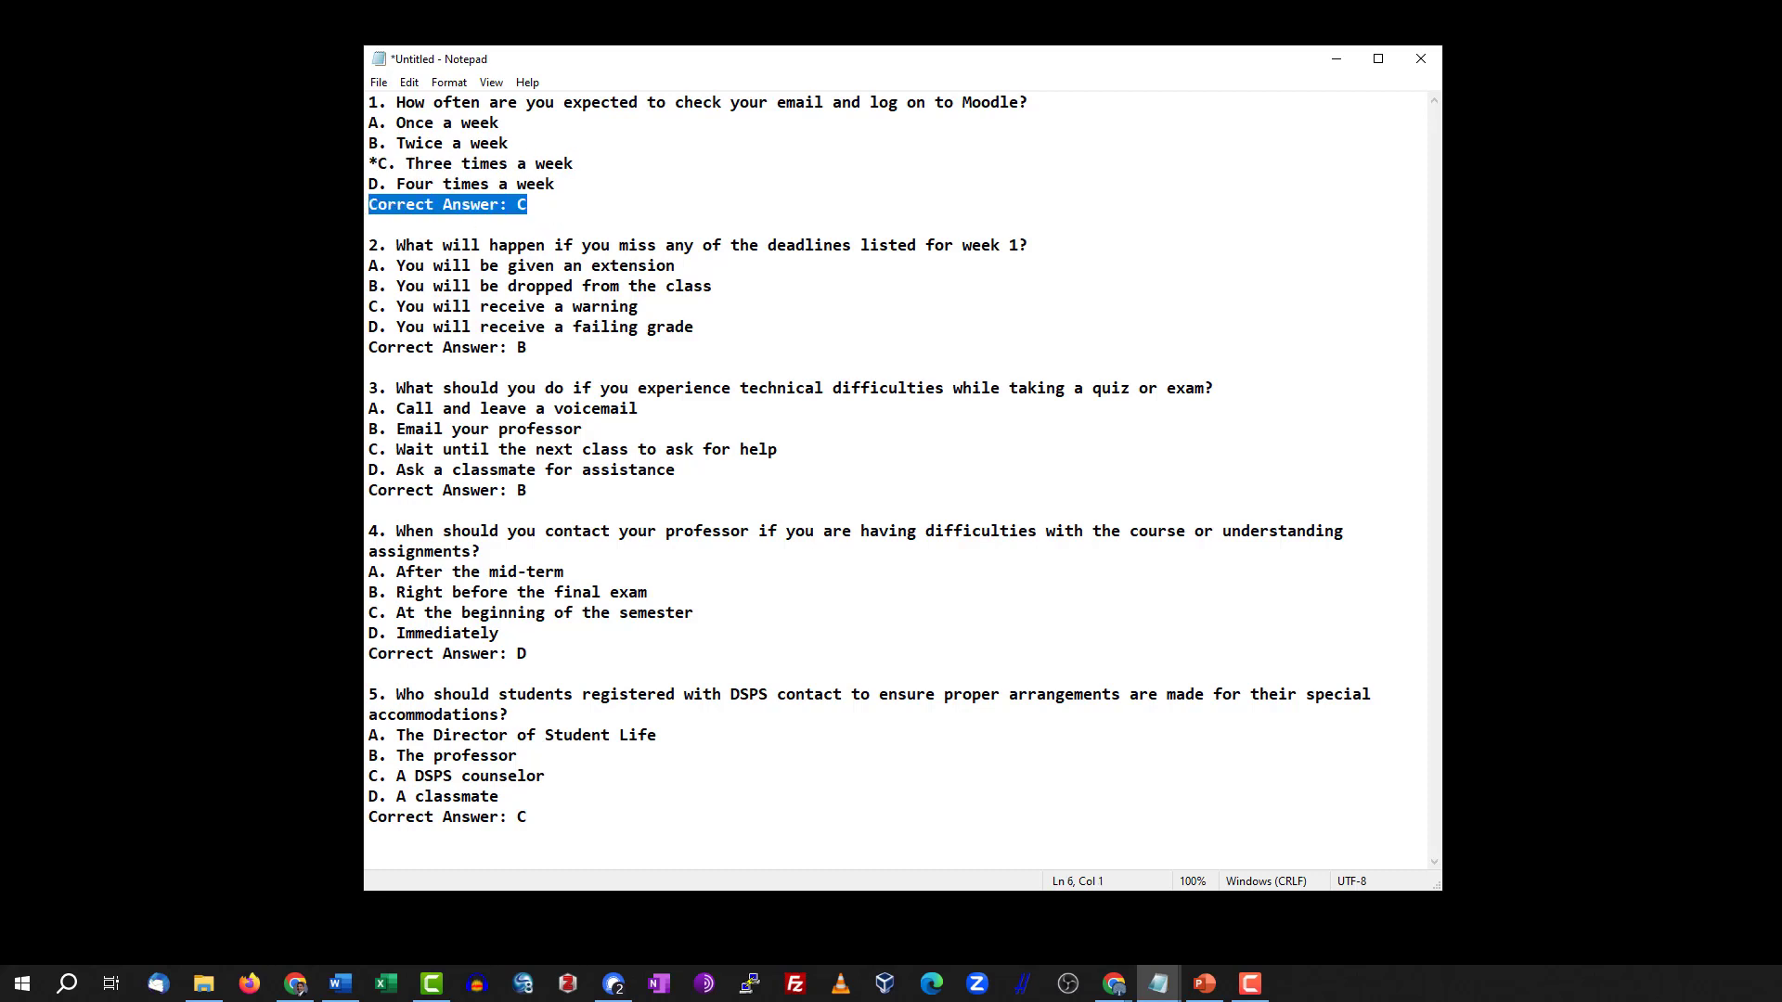
{"action": "key", "text": "Delete"}
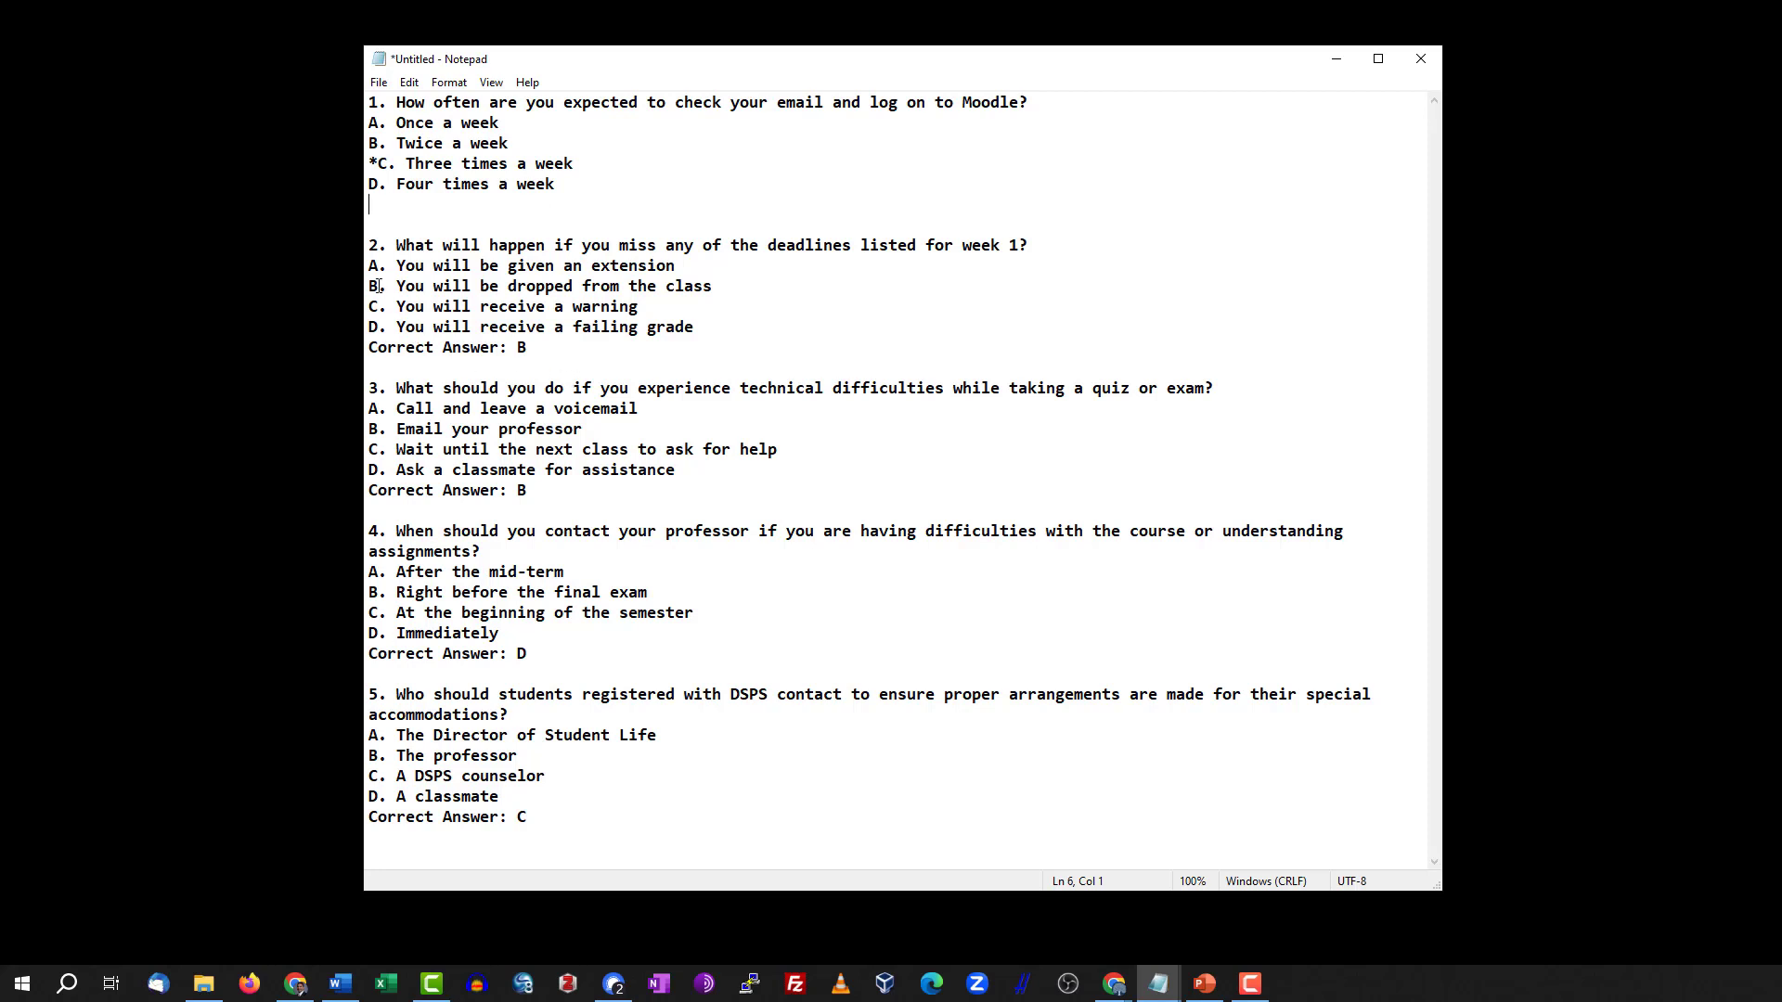
Star the correct options for questions 2–5: B, B, D and C.
{"action": "left_click", "coordinate": [370, 286]}
{"action": "type", "text": "*"}
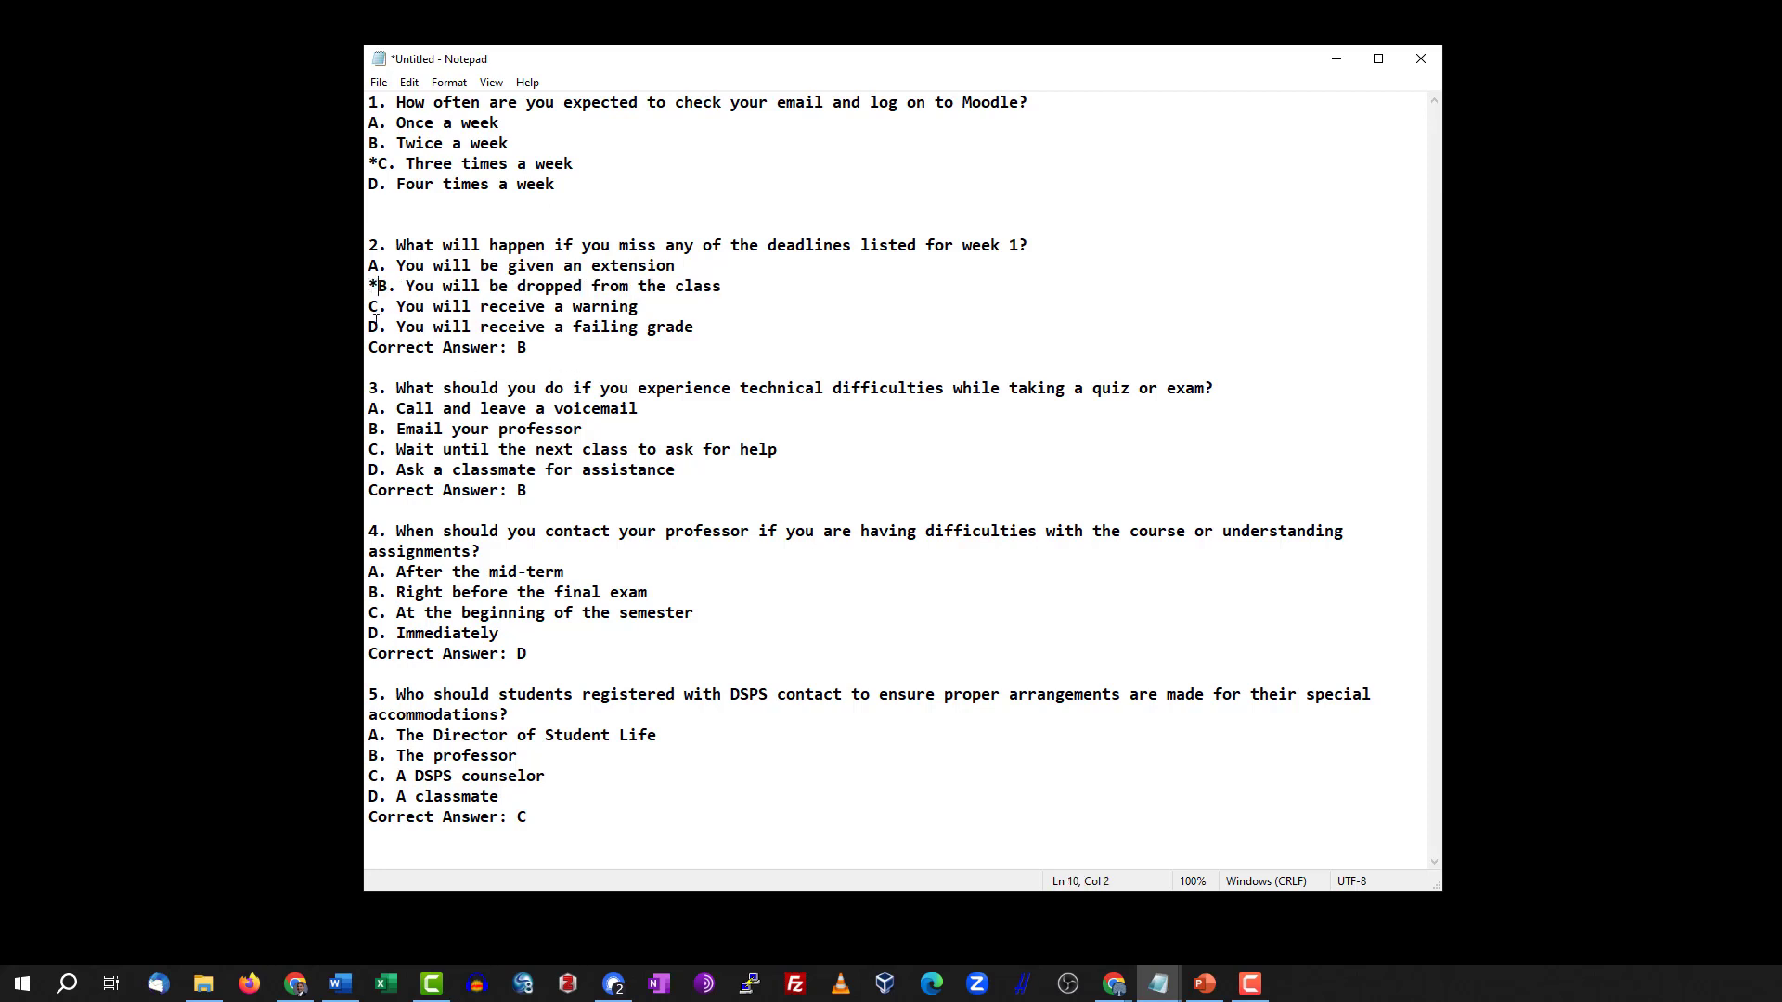
{"action": "left_click", "coordinate": [370, 429]}
{"action": "type", "text": "*"}
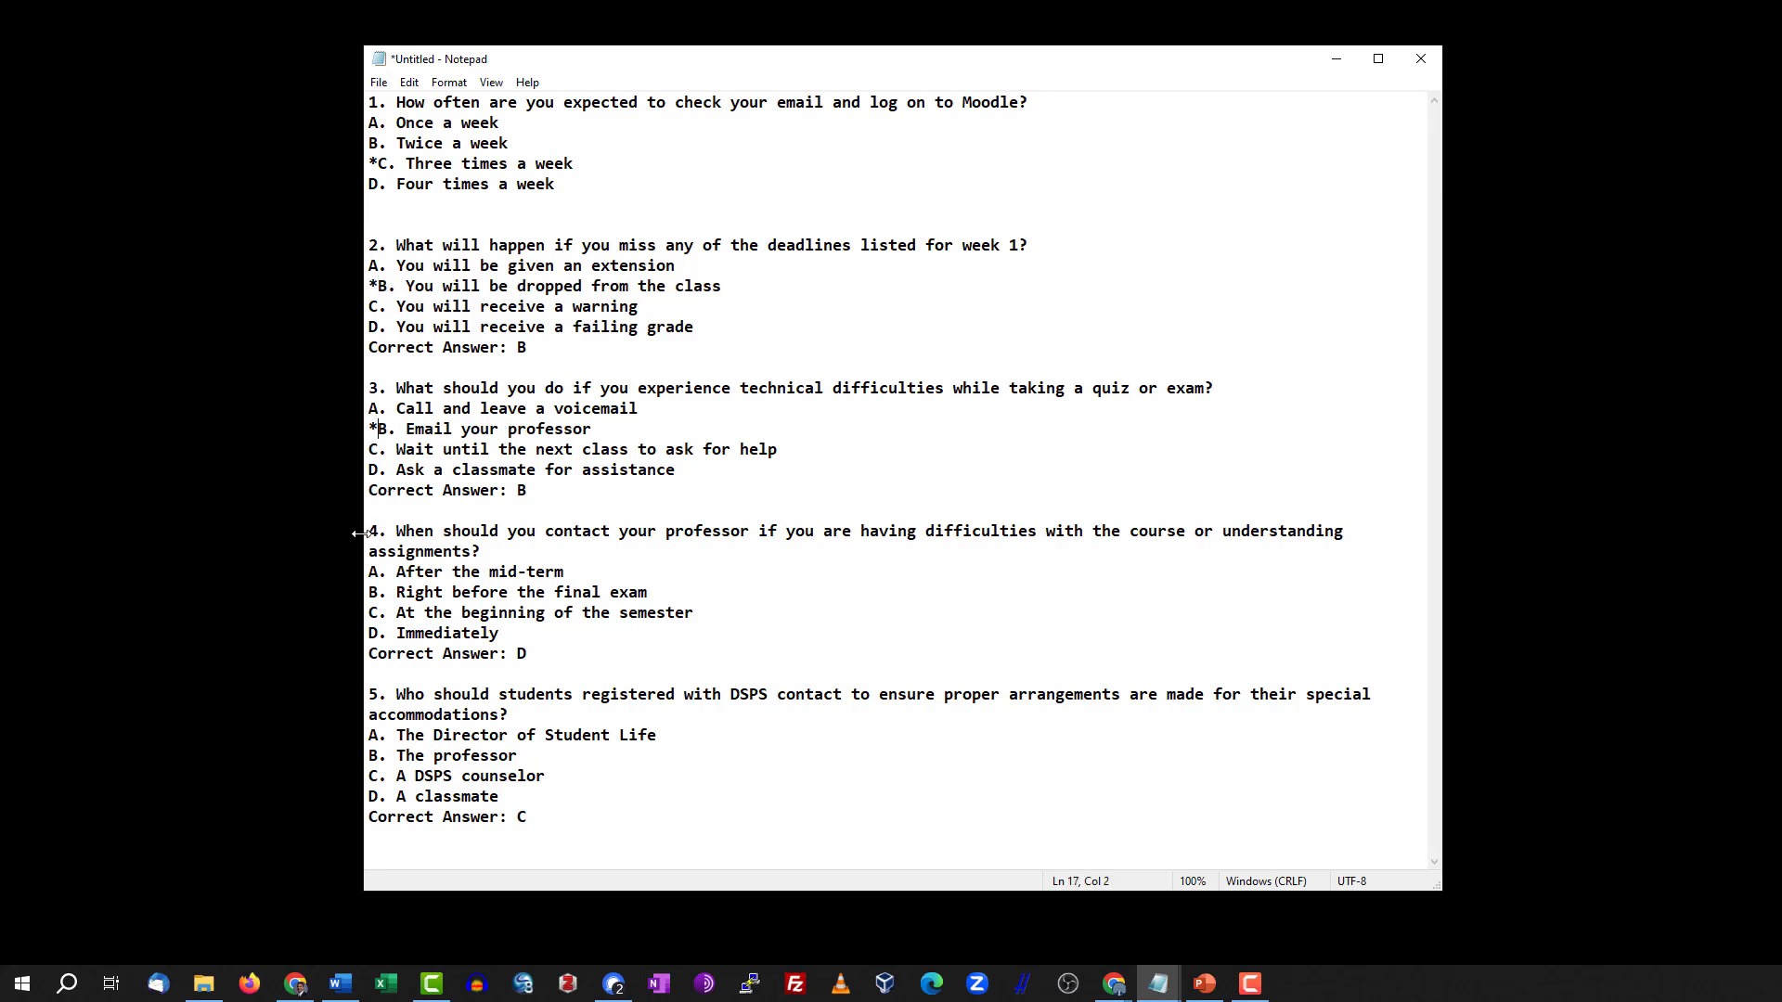
{"action": "left_click", "coordinate": [369, 633]}
{"action": "type", "text": "*"}
{"action": "left_click", "coordinate": [370, 776]}
{"action": "type", "text": "*"}
Delete the Correct Answer lines of questions 2–5 and the extra blank lines under questions 1 and 2.
{"action": "key", "text": "shift+Home"}
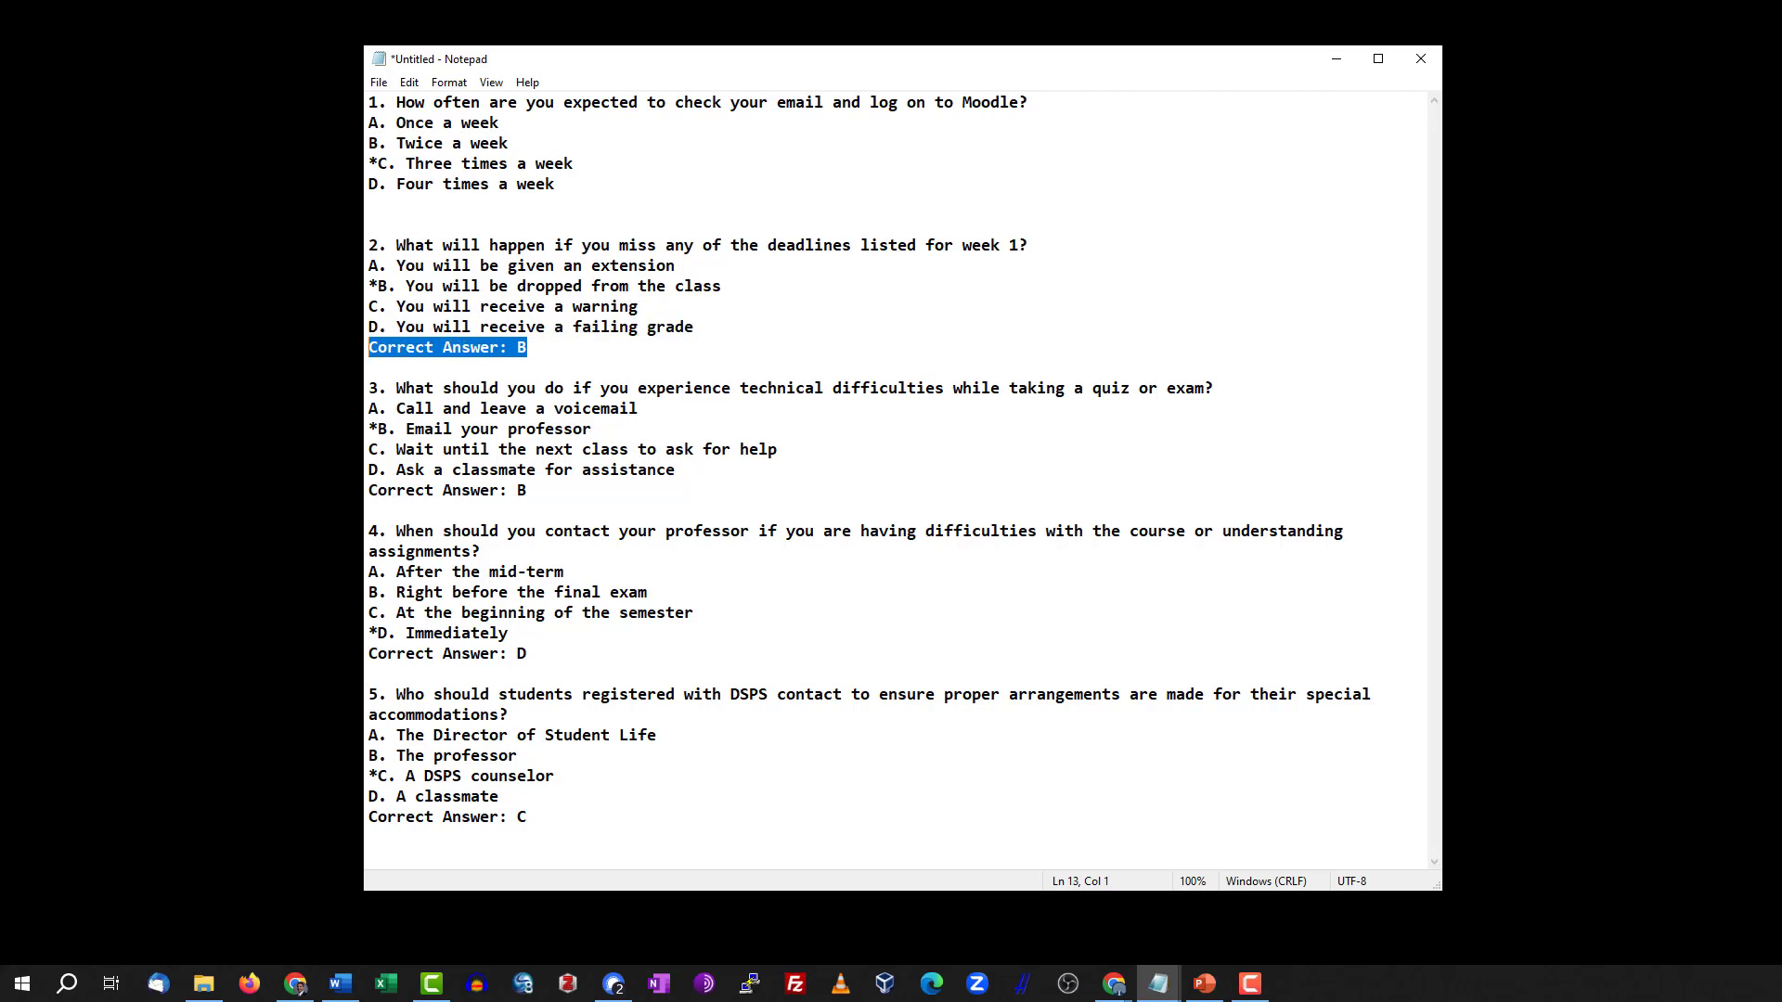
{"action": "key", "text": "Delete"}
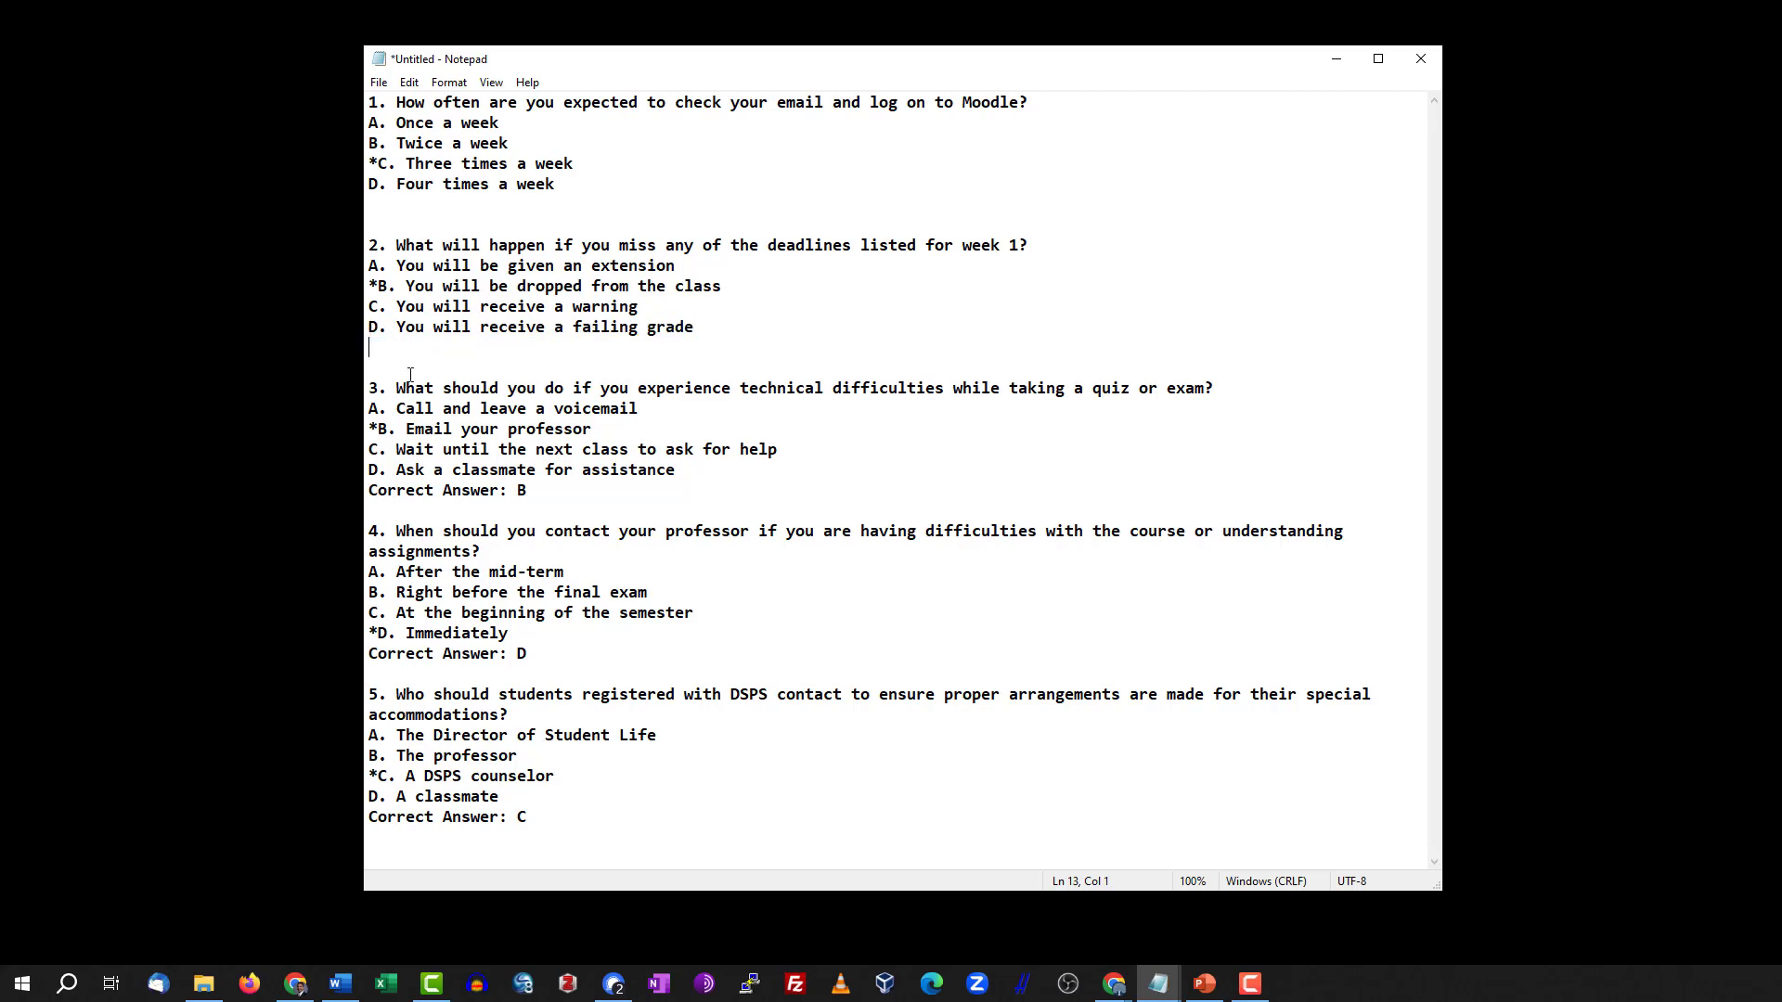
{"action": "left_click_drag", "start_coordinate": [582, 481], "coordinate": [369, 490]}
{"action": "key", "text": "Delete"}
{"action": "left_click_drag", "start_coordinate": [531, 676], "coordinate": [369, 655]}
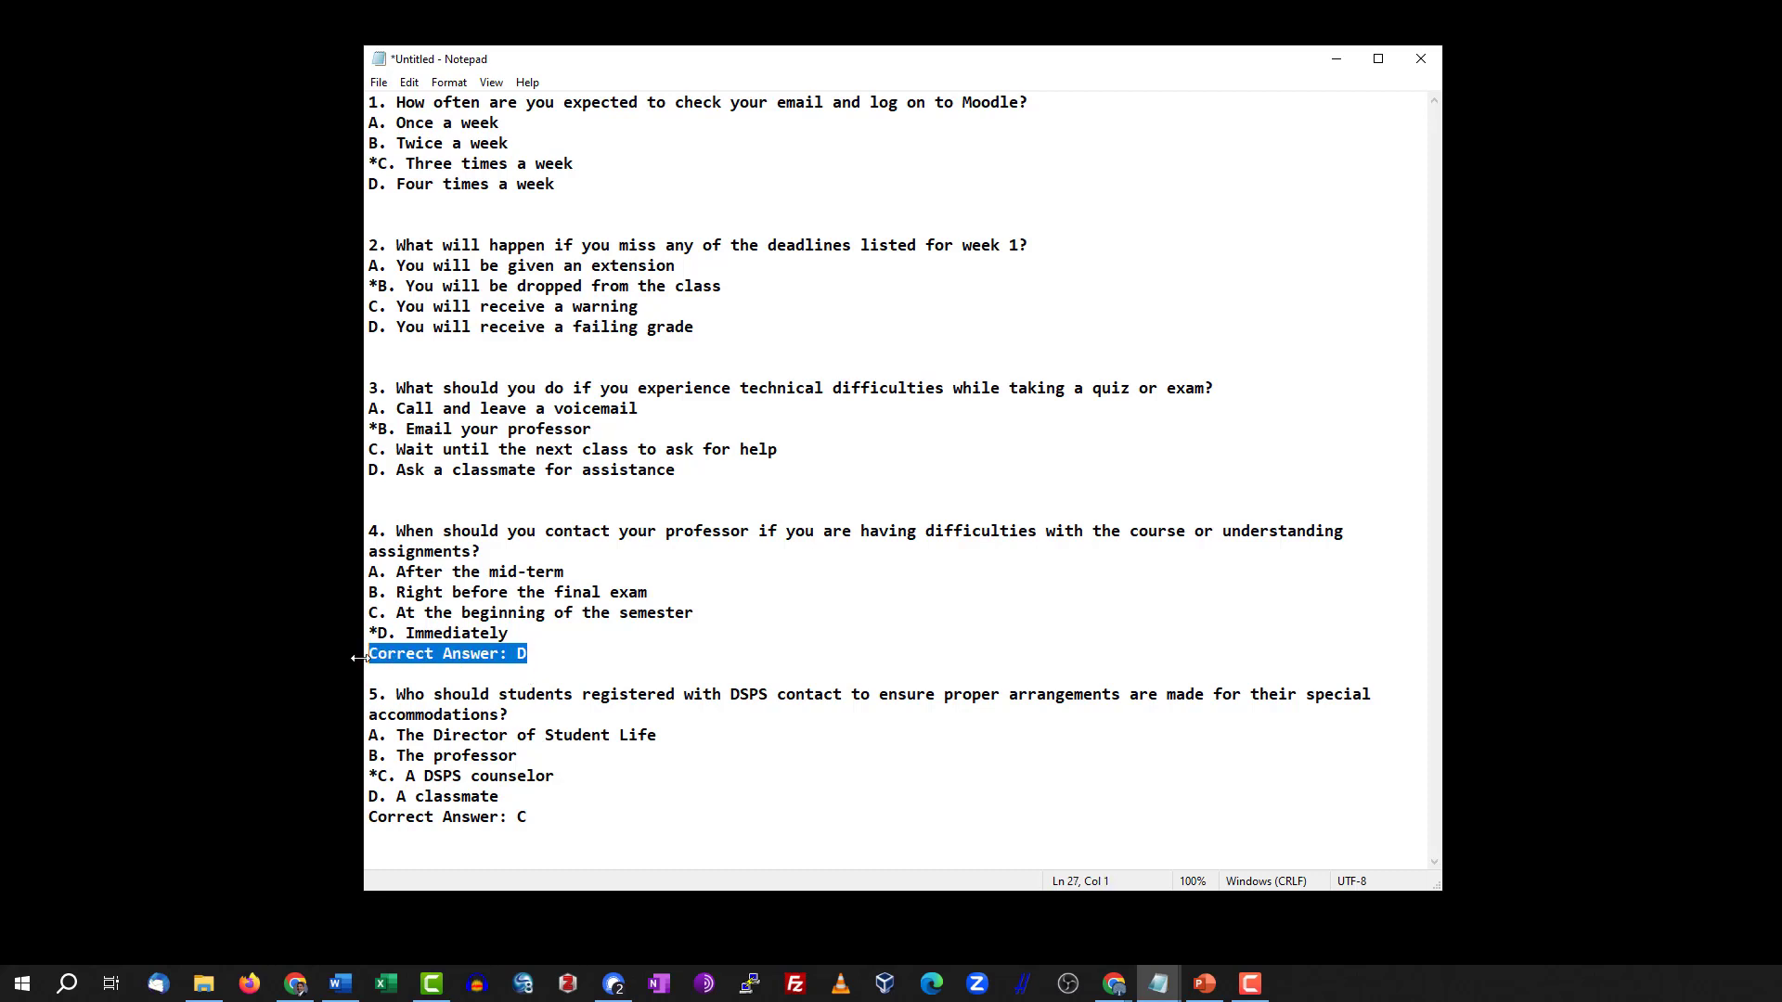
{"action": "key", "text": "Delete"}
{"action": "left_click", "coordinate": [433, 352]}
{"action": "key", "text": "Delete"}
{"action": "left_click", "coordinate": [420, 208]}
{"action": "key", "text": "Delete"}
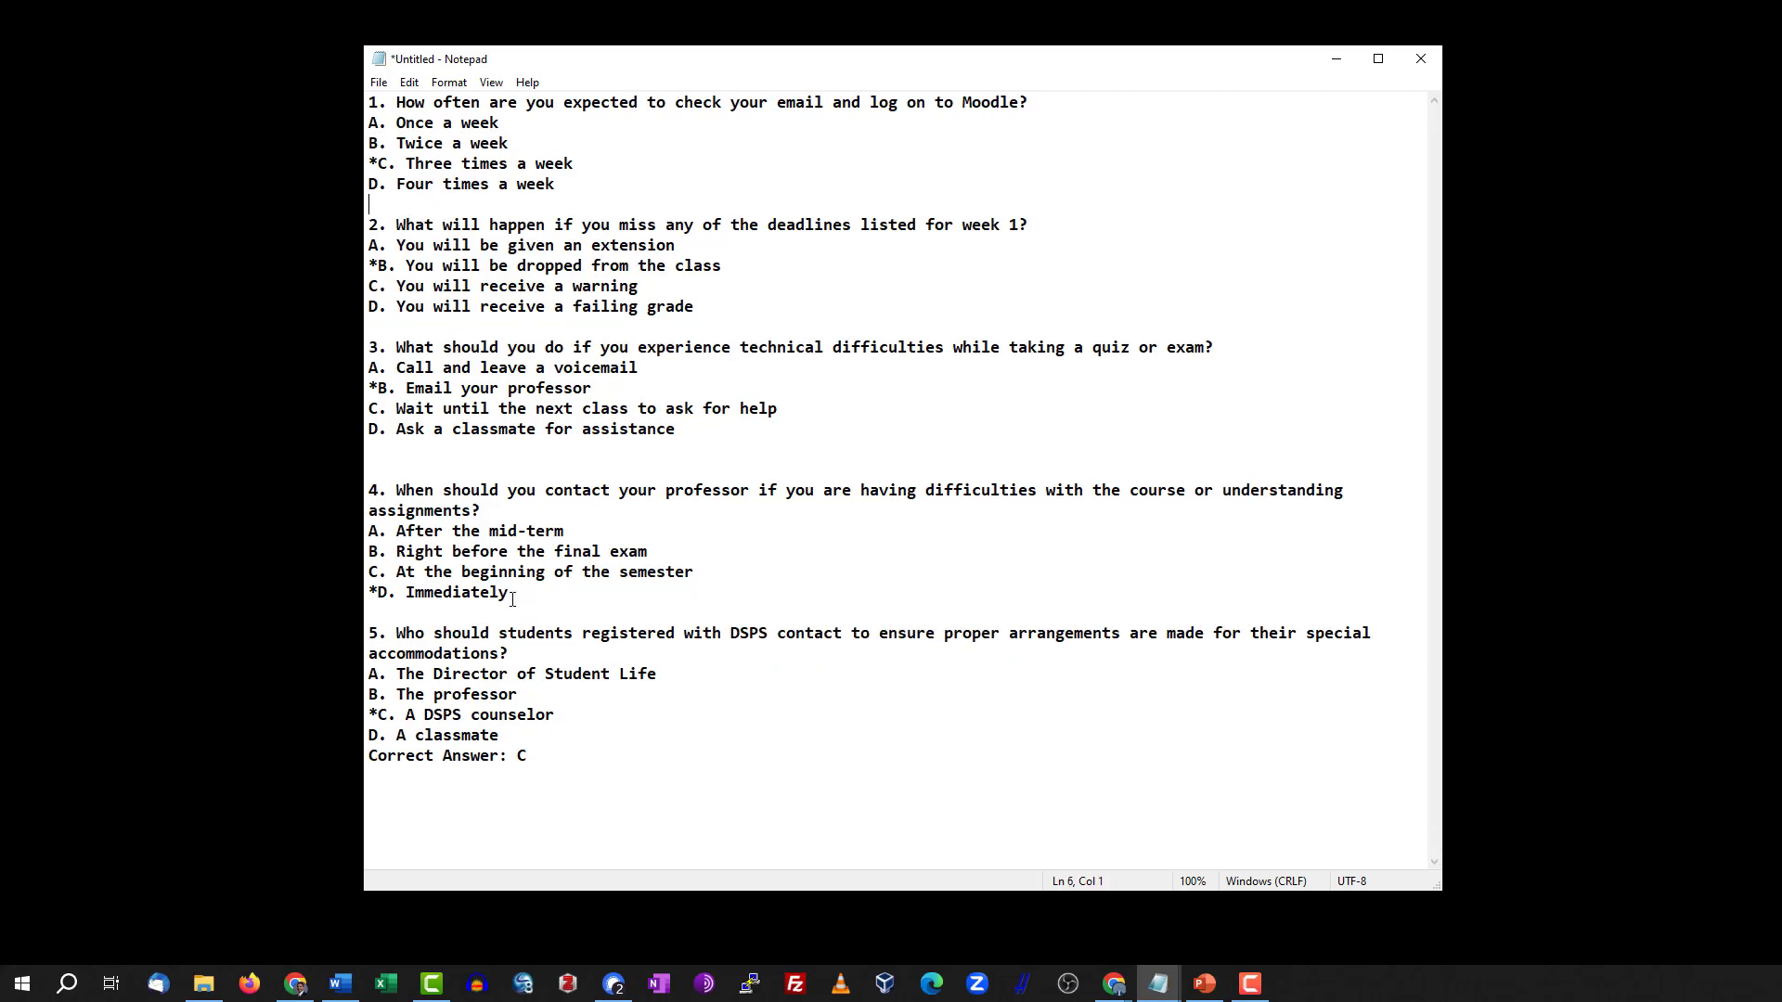
{"action": "left_click_drag", "start_coordinate": [540, 766], "coordinate": [369, 757]}
{"action": "key", "text": "Delete"}
Relabel question 1's first option from 'A.' to 'a)' so it reads 'a) Once a week'.
{"action": "left_click", "coordinate": [379, 121]}
{"action": "key", "text": "BackSpace"}
{"action": "type", "text": "a)"}
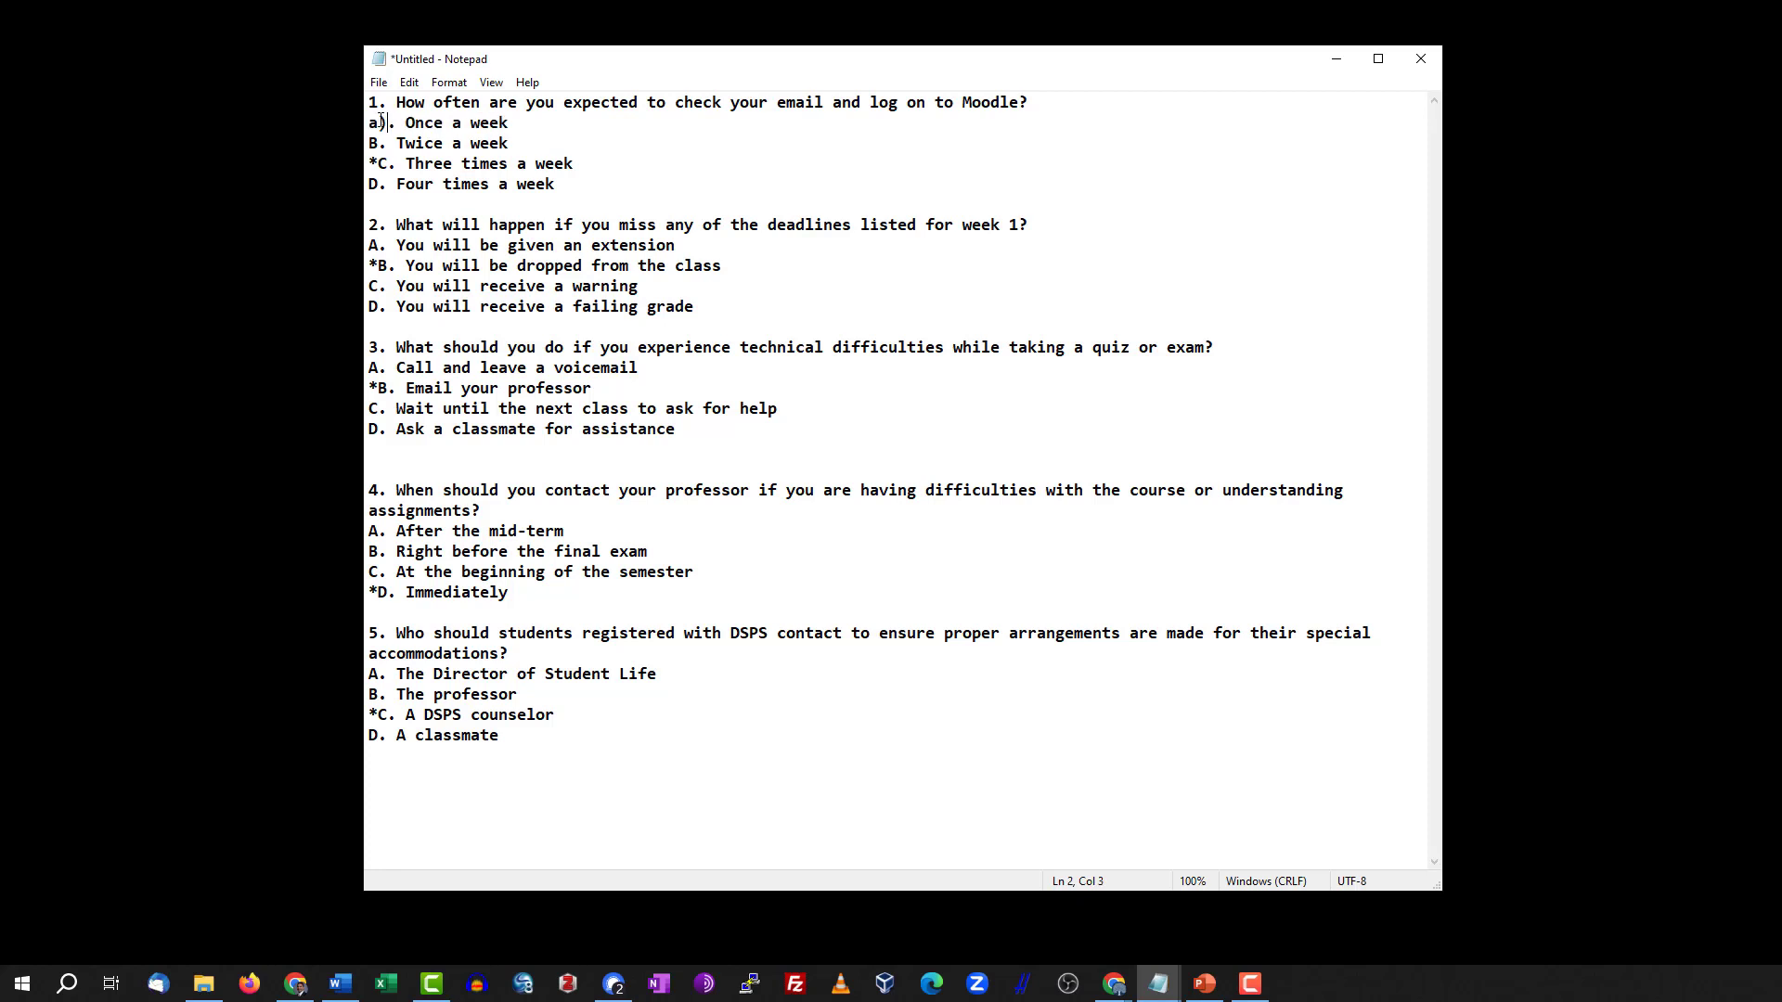
{"action": "key", "text": "Delete"}
Use Replace to change every 'B.' option label to 'b)'.
{"action": "left_click", "coordinate": [409, 83]}
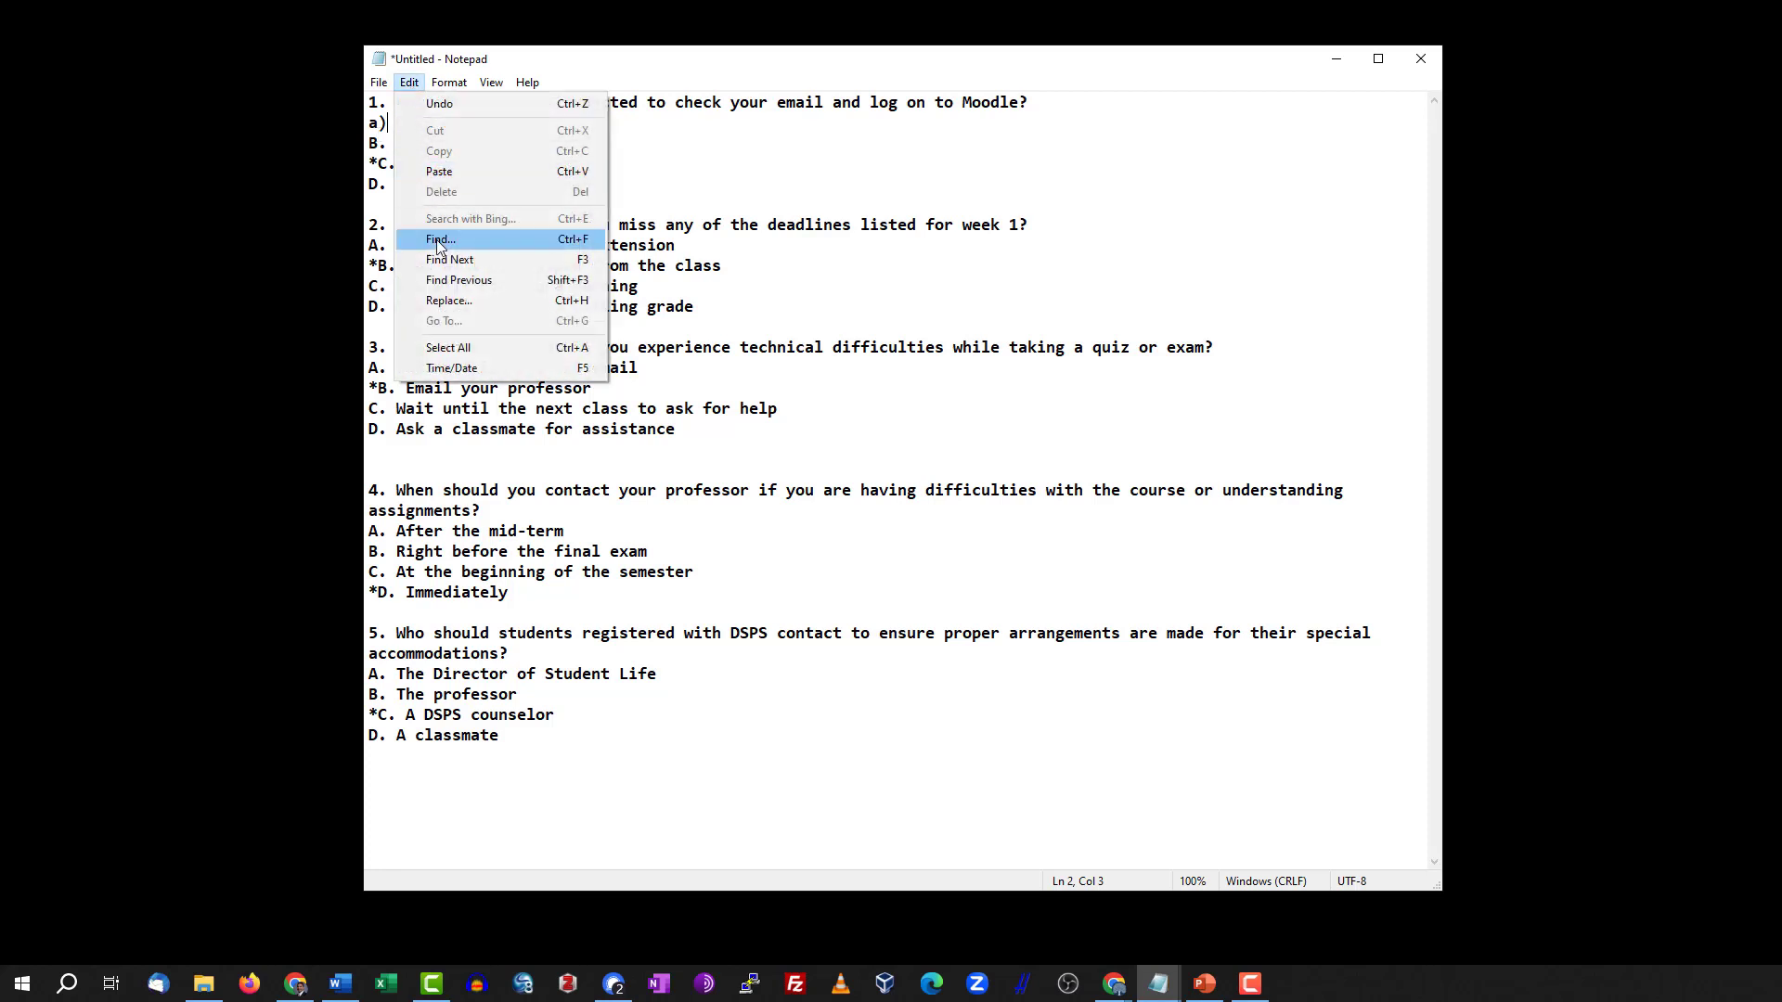
{"action": "left_click", "coordinate": [443, 300]}
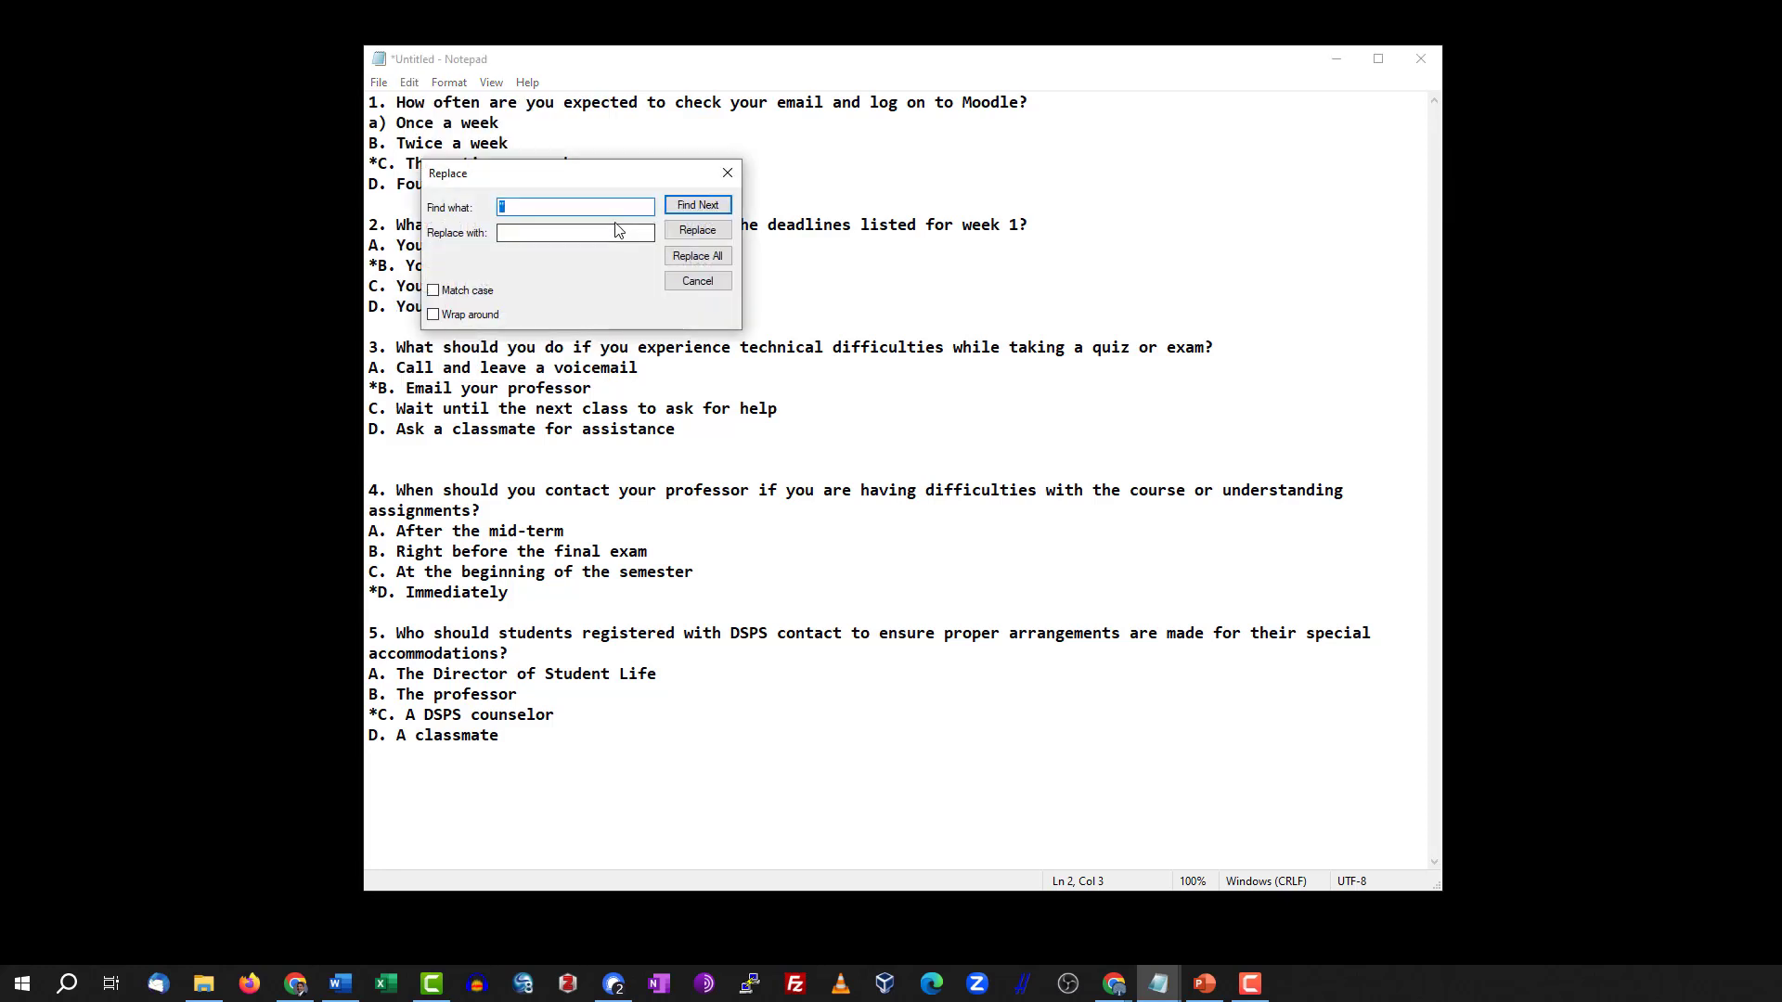
{"action": "key", "text": "BackSpace"}
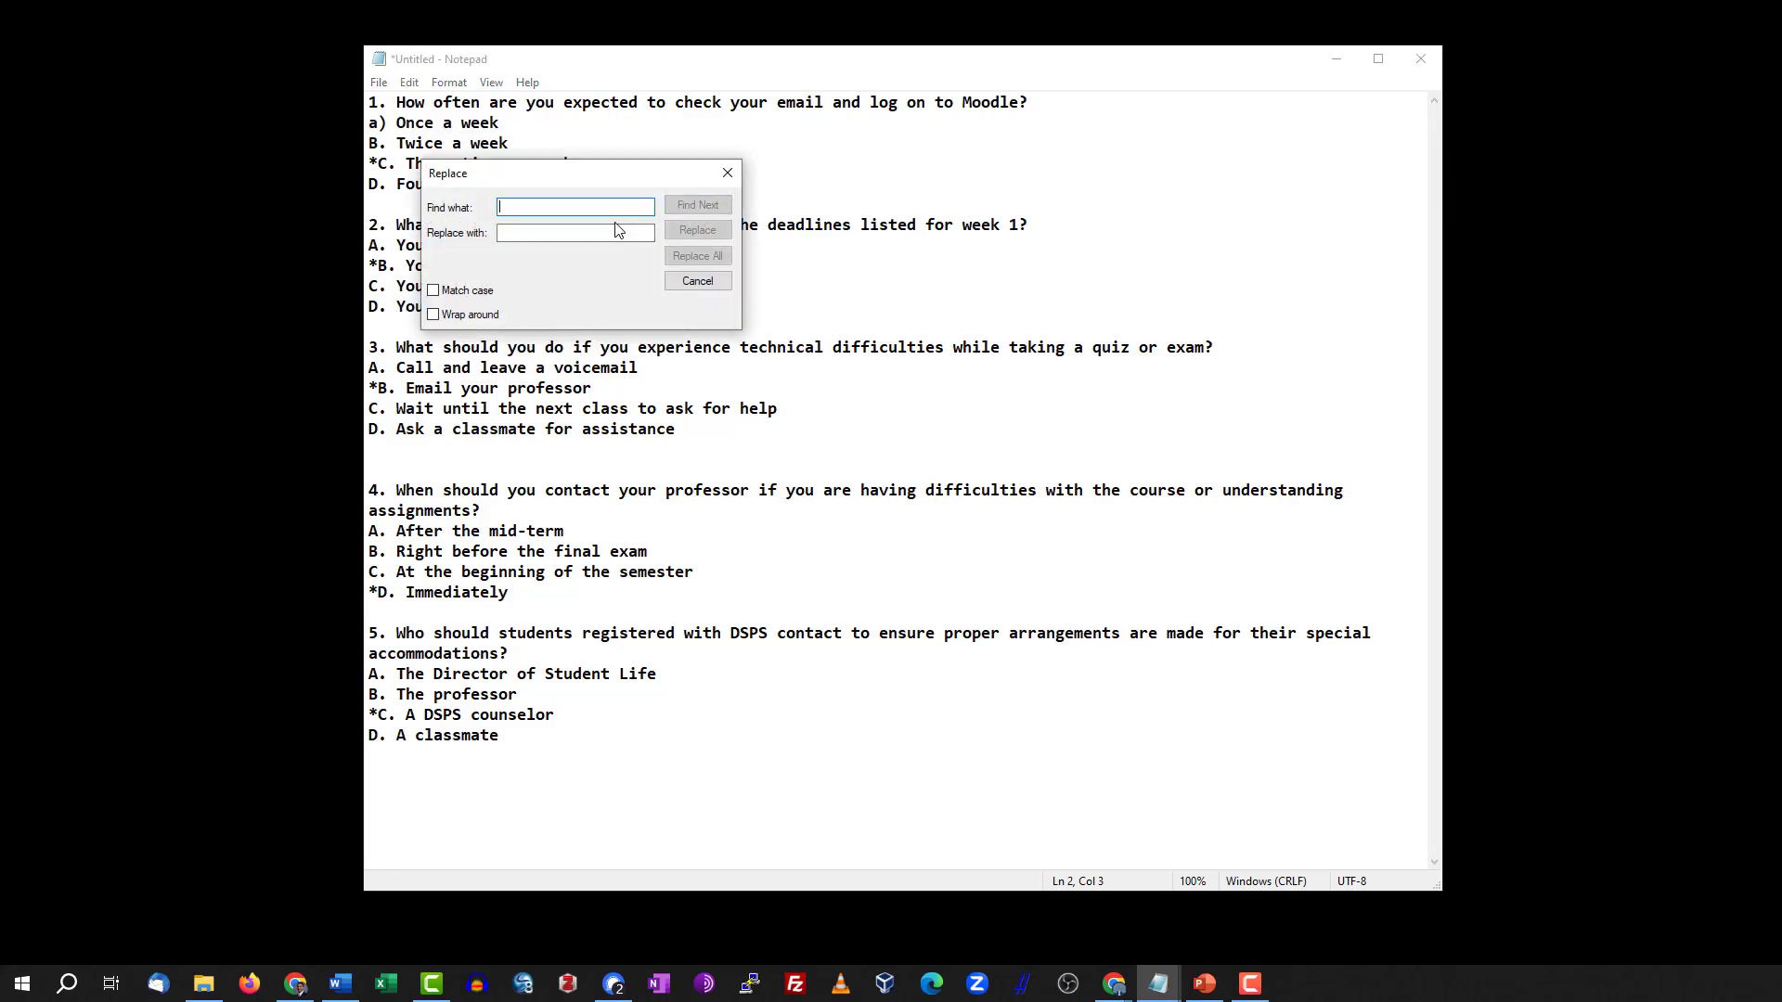
{"action": "type", "text": "B."}
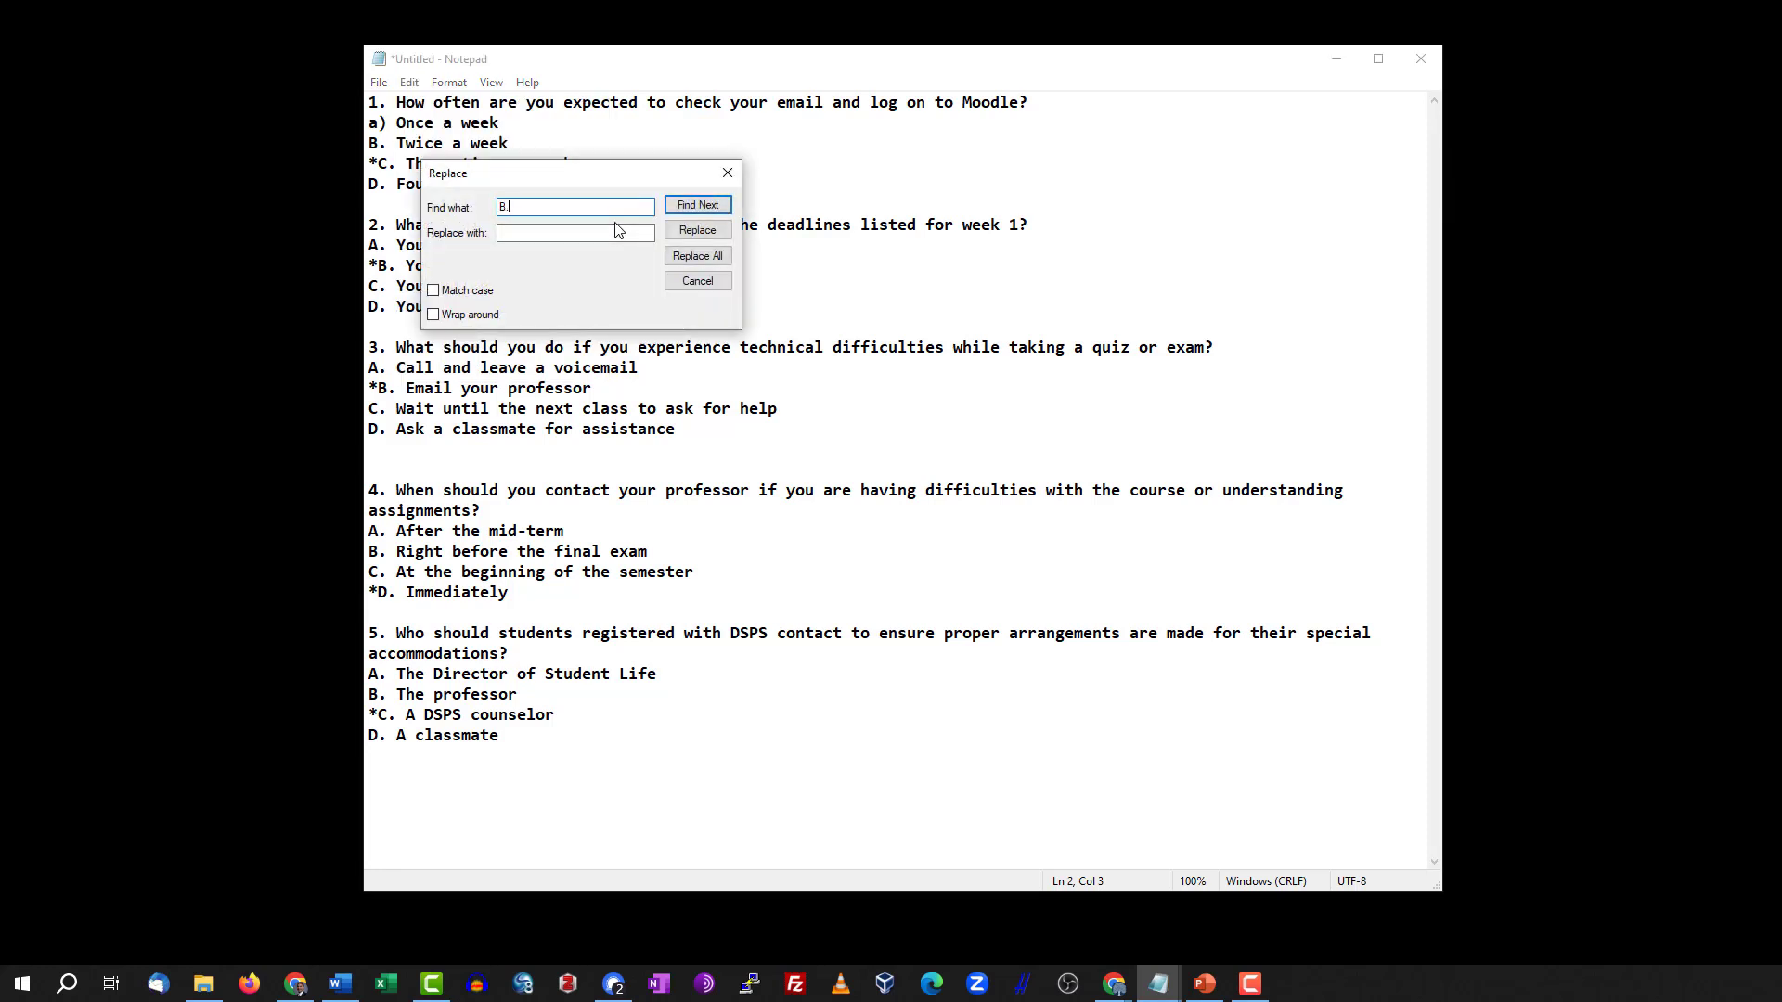
{"action": "left_click", "coordinate": [513, 233]}
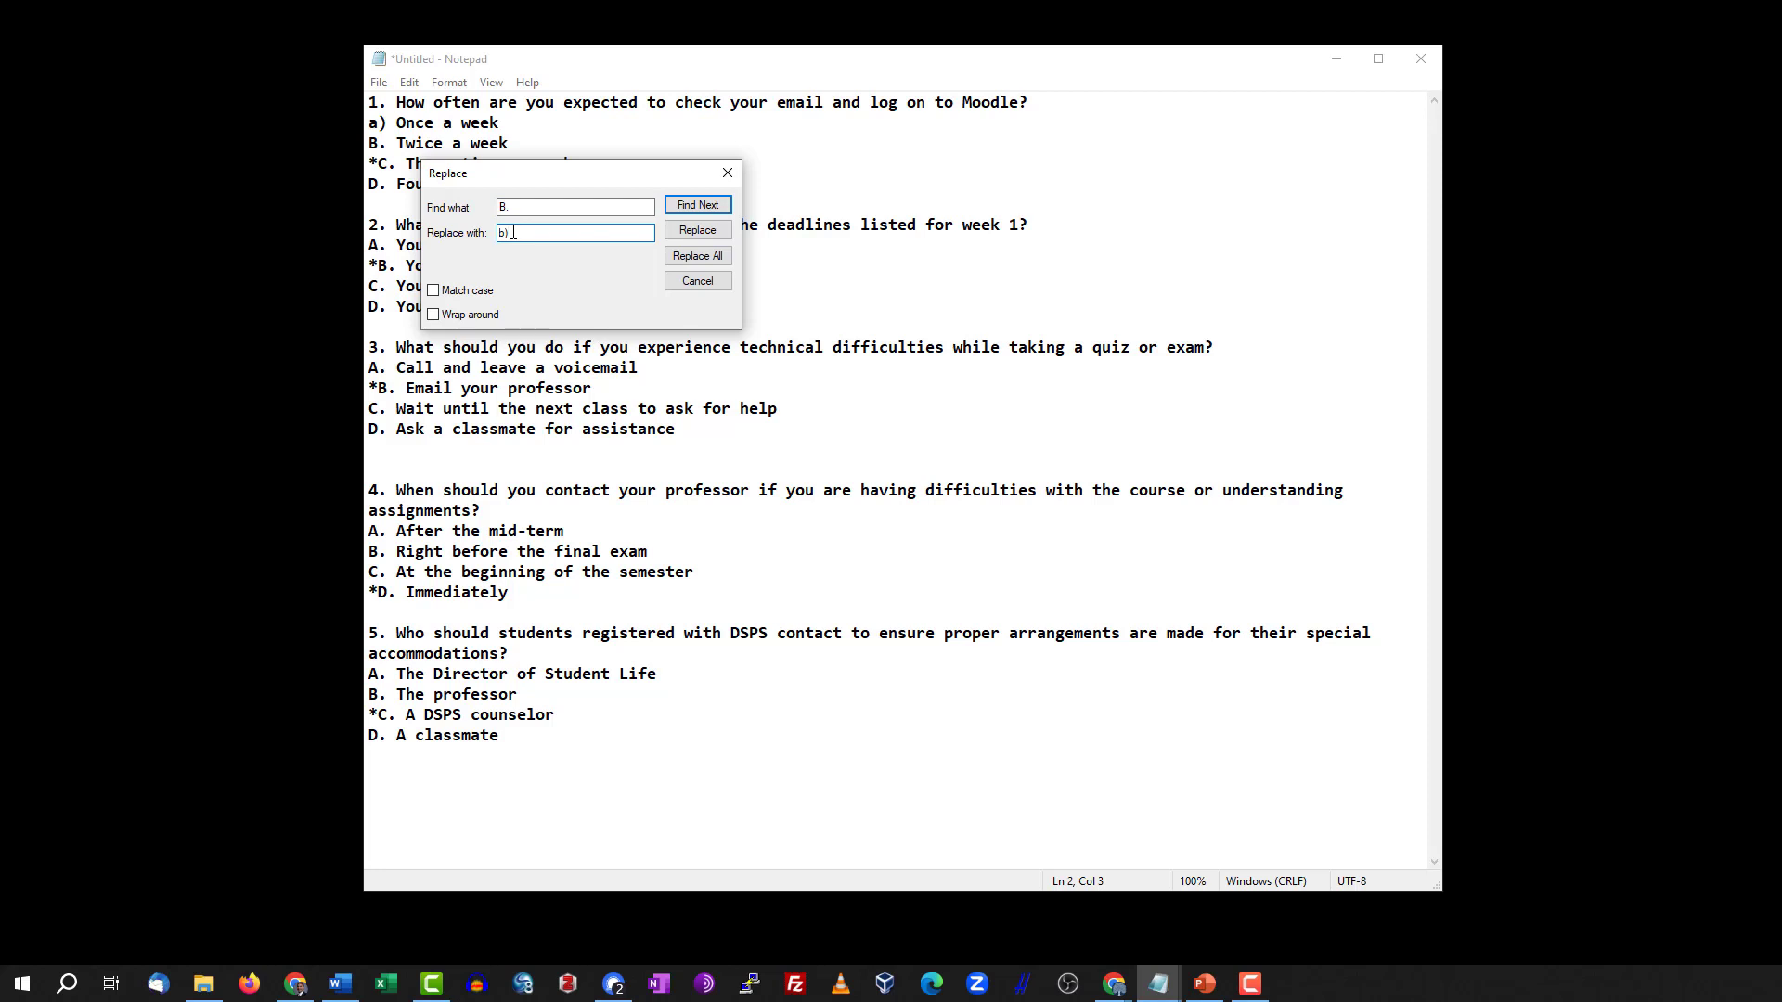
{"action": "left_click", "coordinate": [699, 256]}
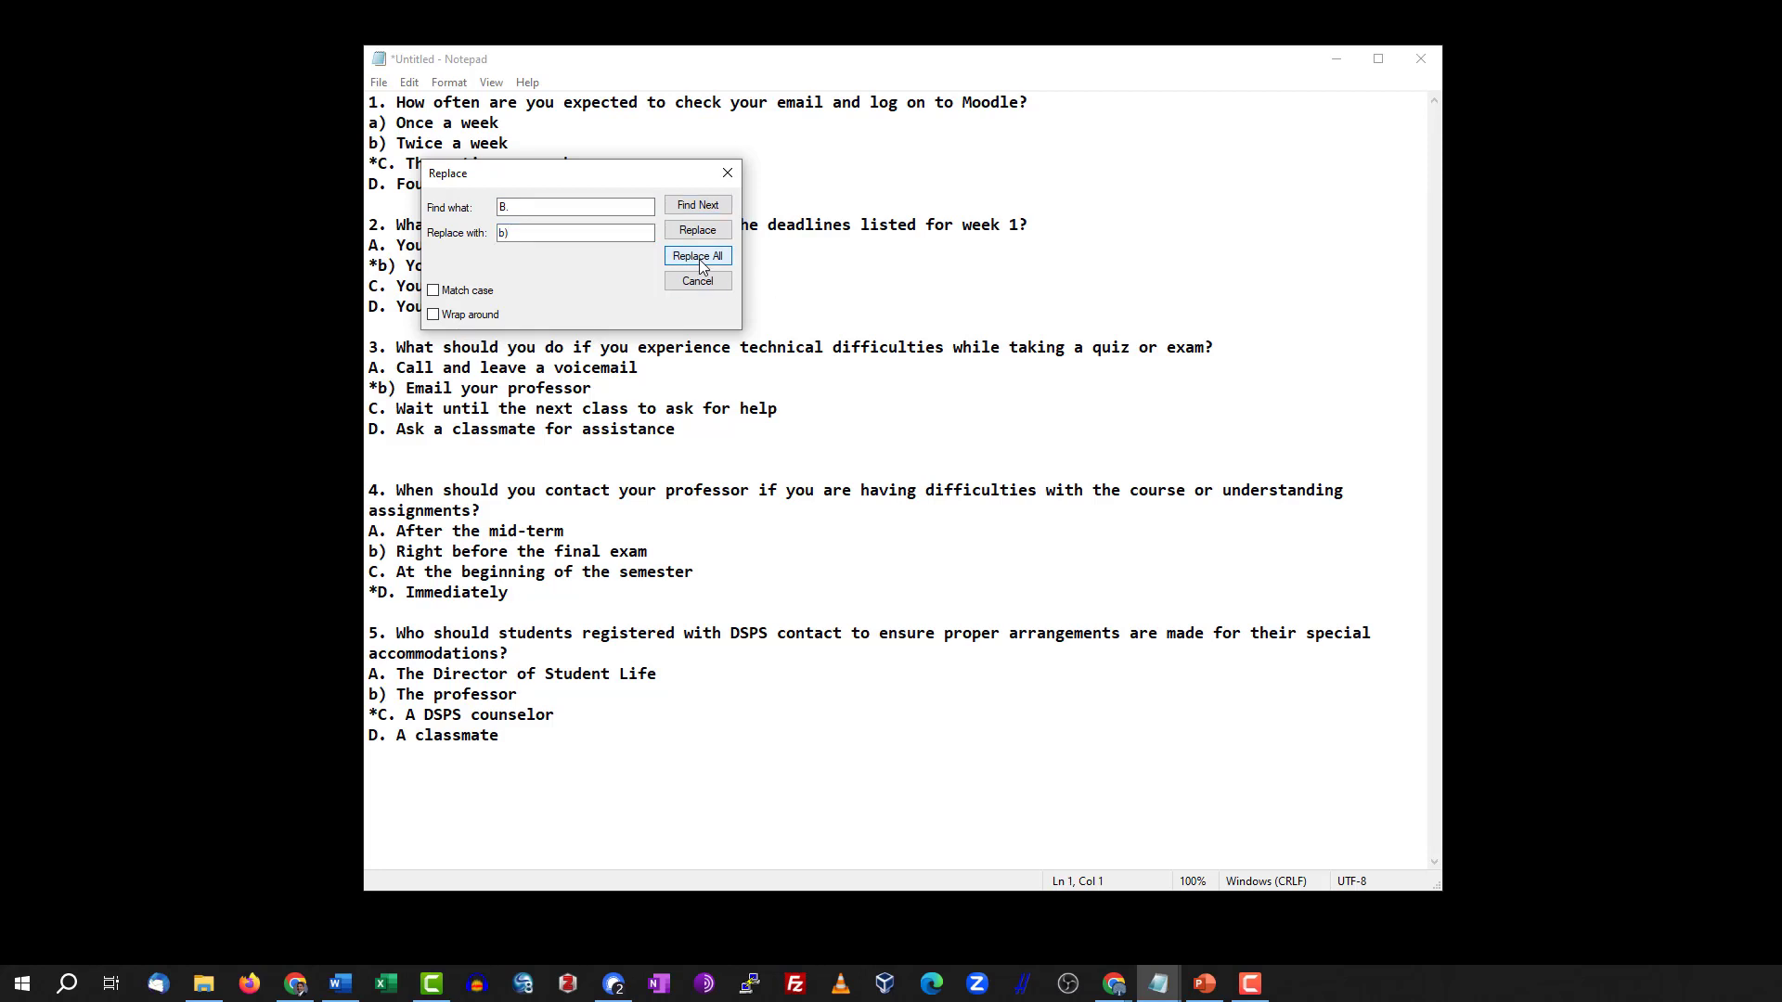
Replace all 'C.' option labels with 'c)'.
{"action": "left_click", "coordinate": [585, 206]}
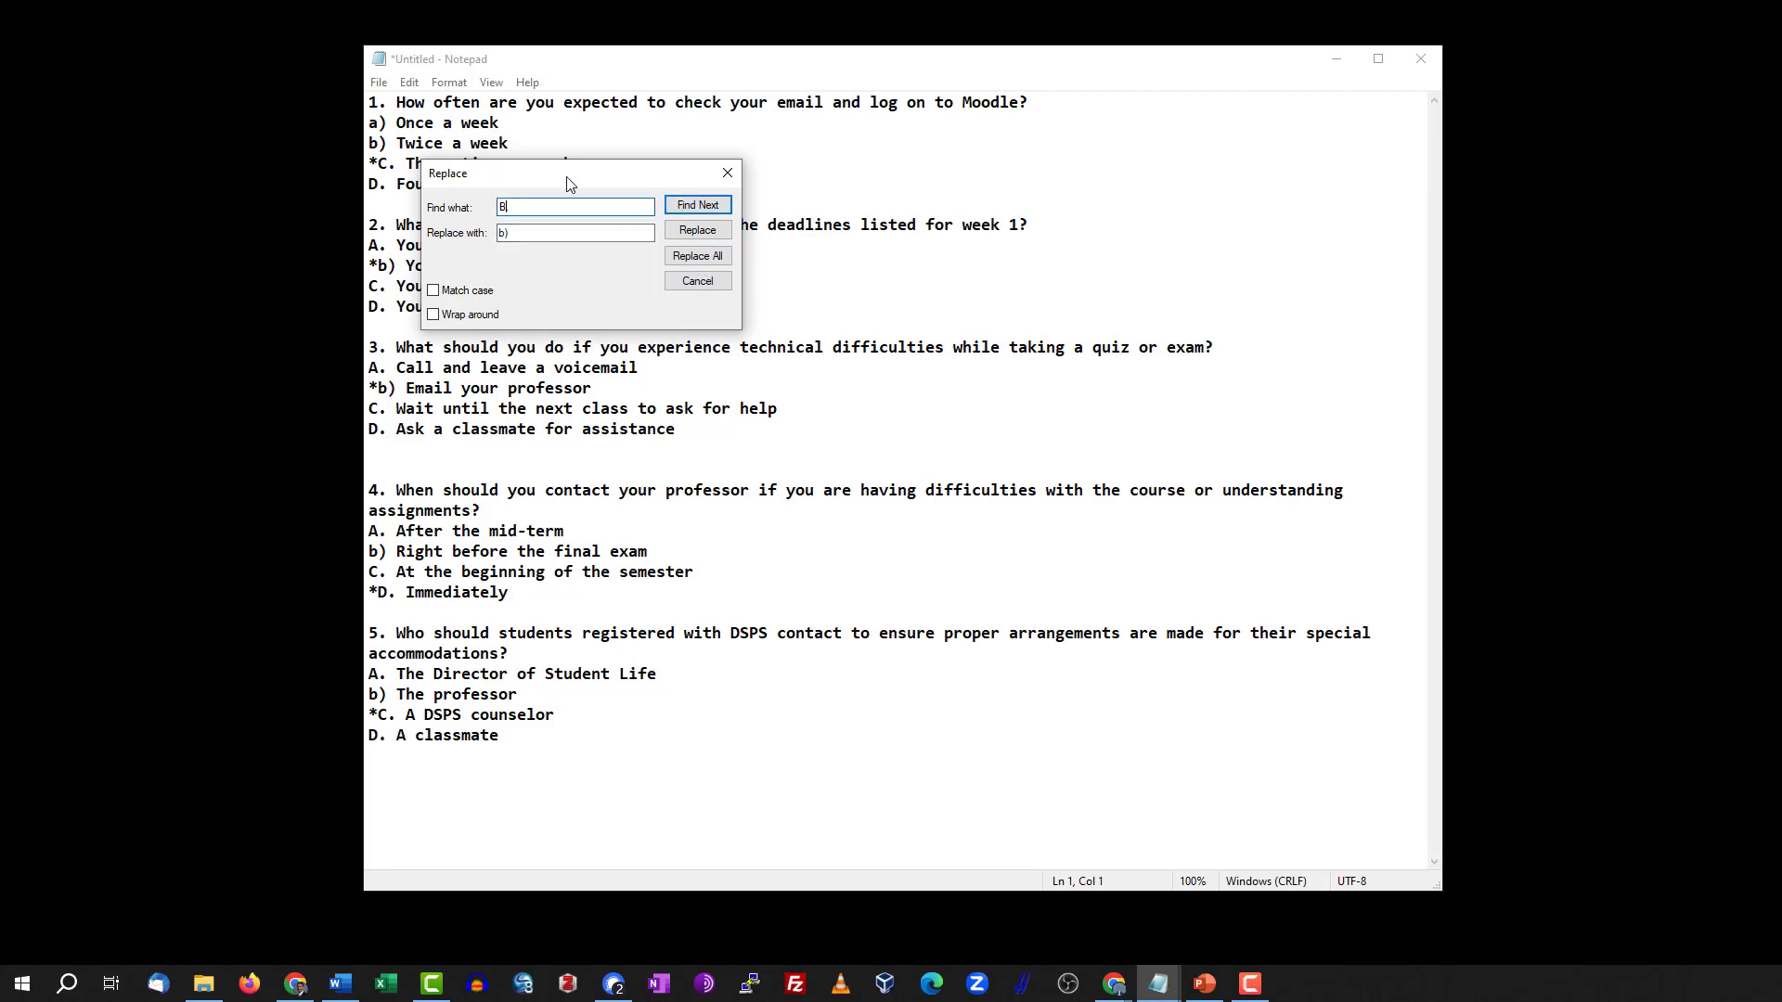
{"action": "left_click_drag", "start_coordinate": [571, 183], "coordinate": [707, 214]}
{"action": "key", "text": "BackSpace"}
{"action": "type", "text": "."}
{"action": "double_click", "coordinate": [675, 239]}
{"action": "type", "text": "C."}
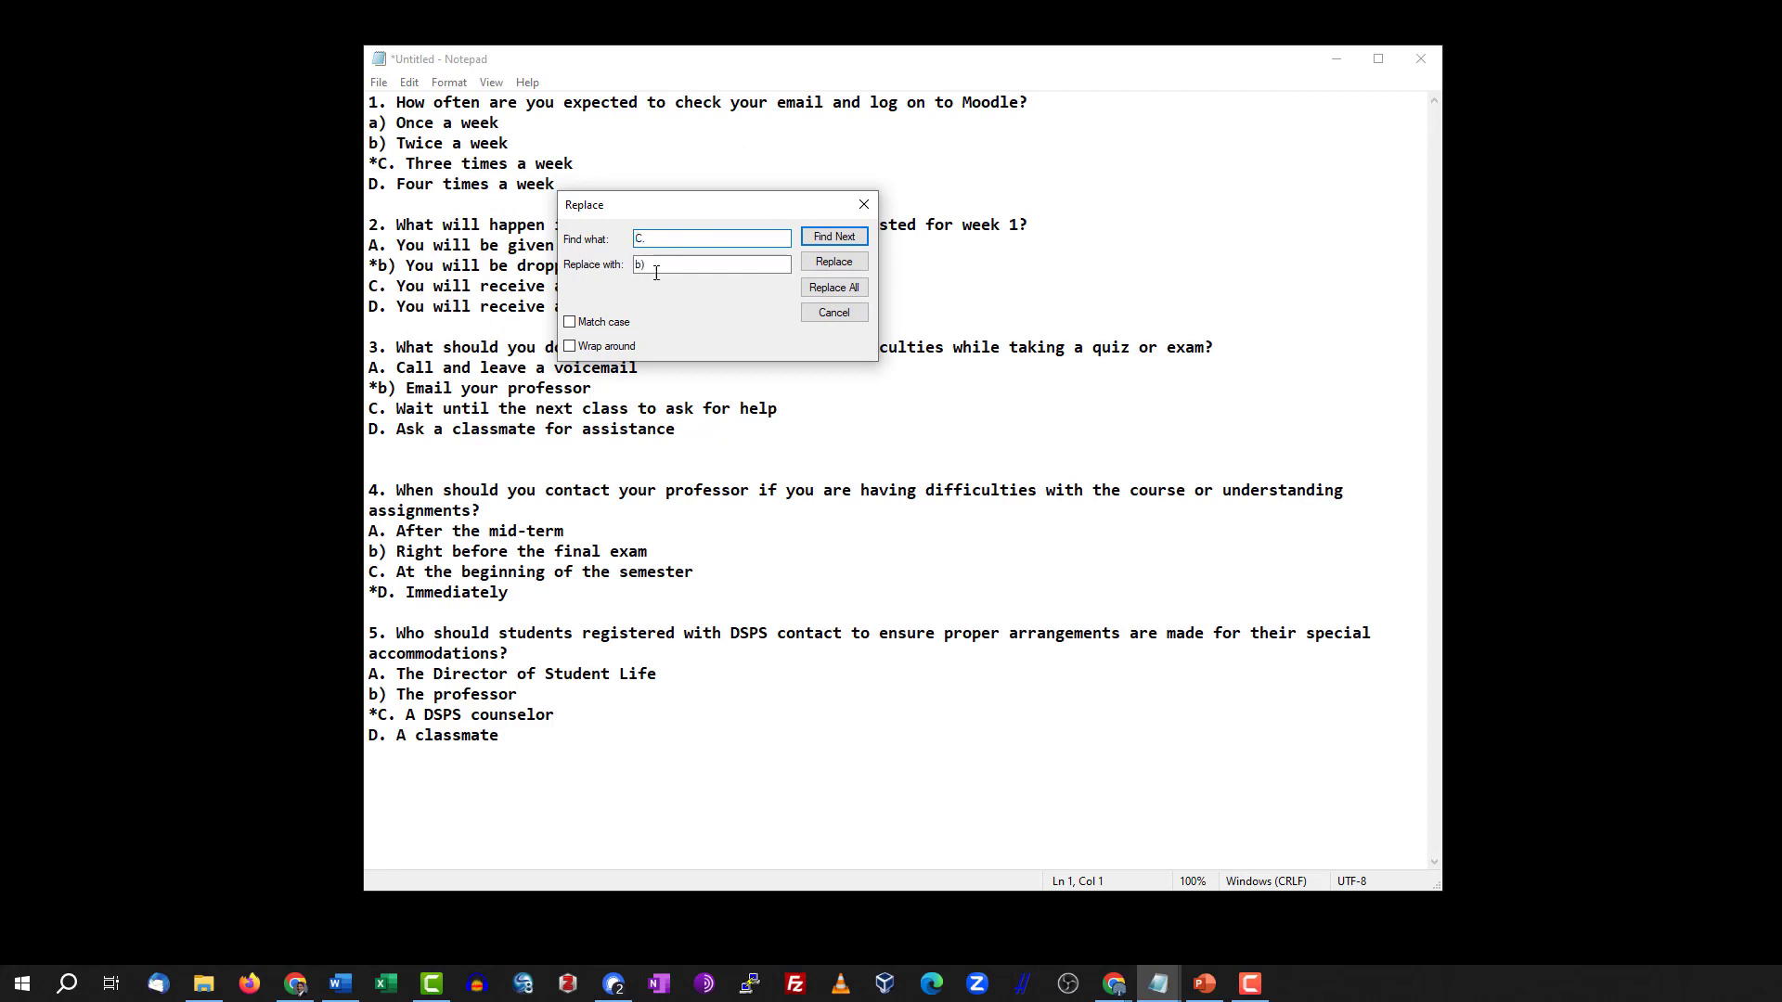
{"action": "left_click", "coordinate": [637, 264]}
{"action": "key", "text": "Delete"}
{"action": "type", "text": "c"}
{"action": "left_click", "coordinate": [826, 288]}
Replace all 'D.' option labels with 'd)'.
{"action": "left_click", "coordinate": [643, 238]}
{"action": "key", "text": "BackSpace"}
{"action": "type", "text": "D"}
{"action": "left_click", "coordinate": [644, 264]}
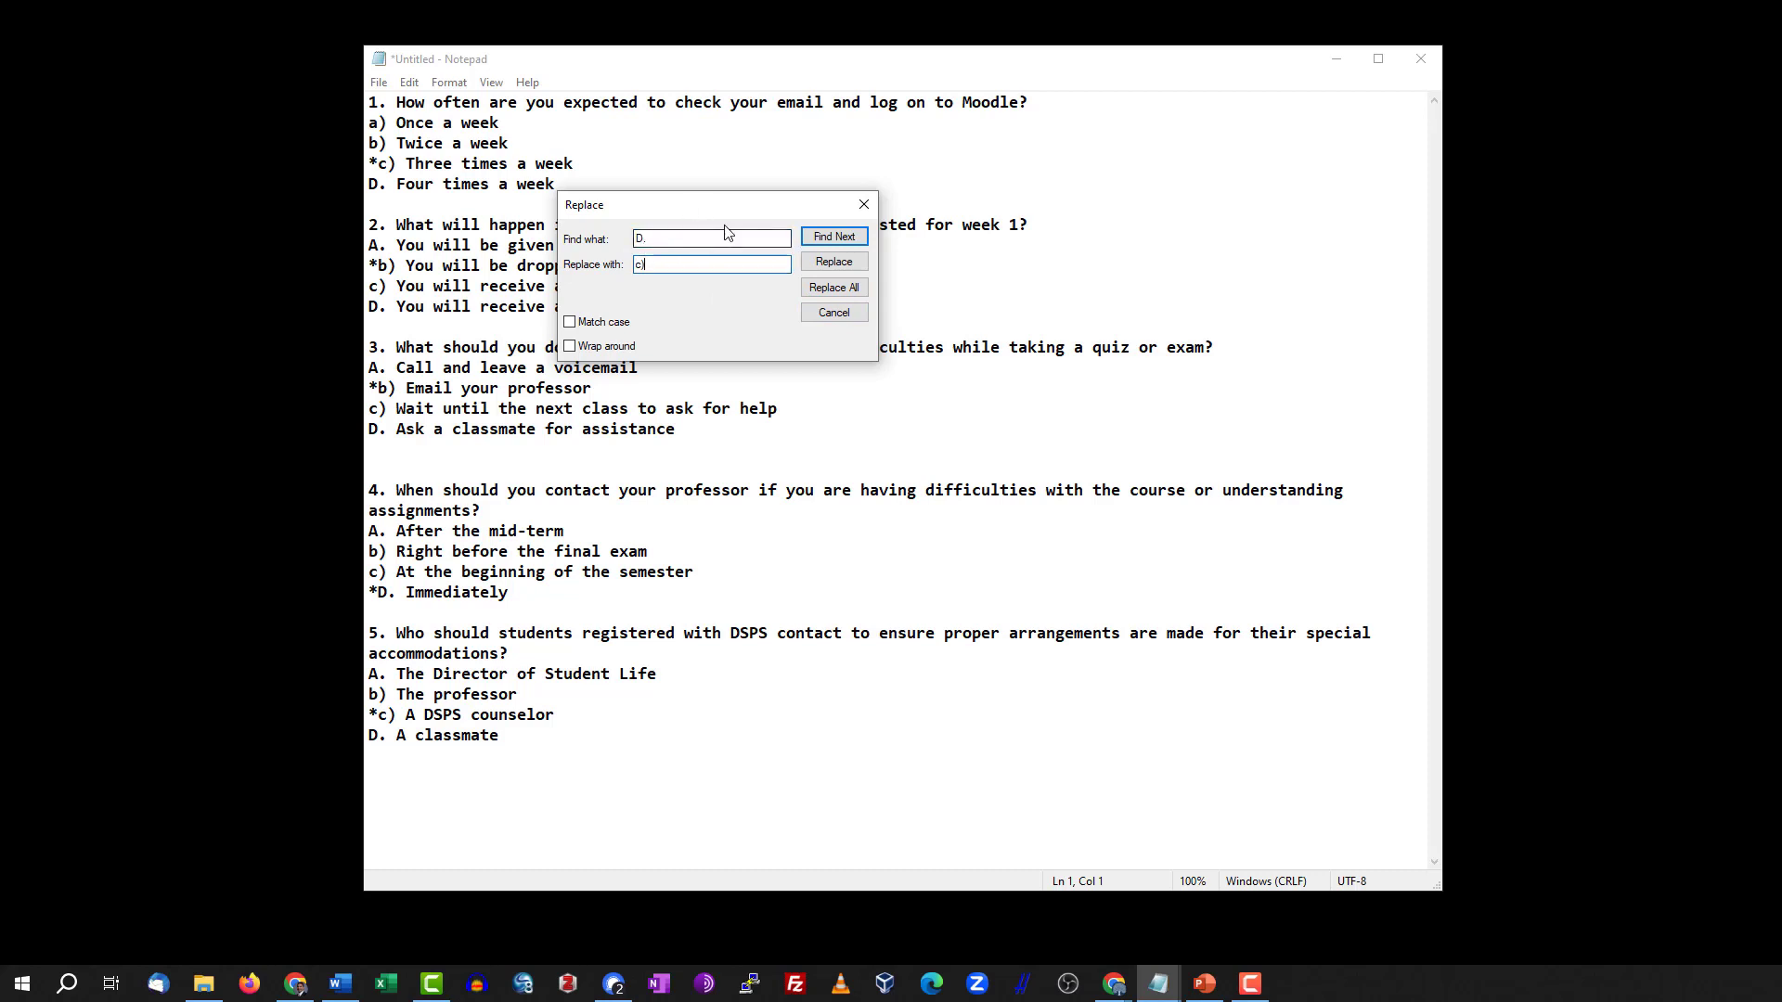
{"action": "key", "text": "BackSpace"}
{"action": "type", "text": "d"}
{"action": "left_click", "coordinate": [837, 297]}
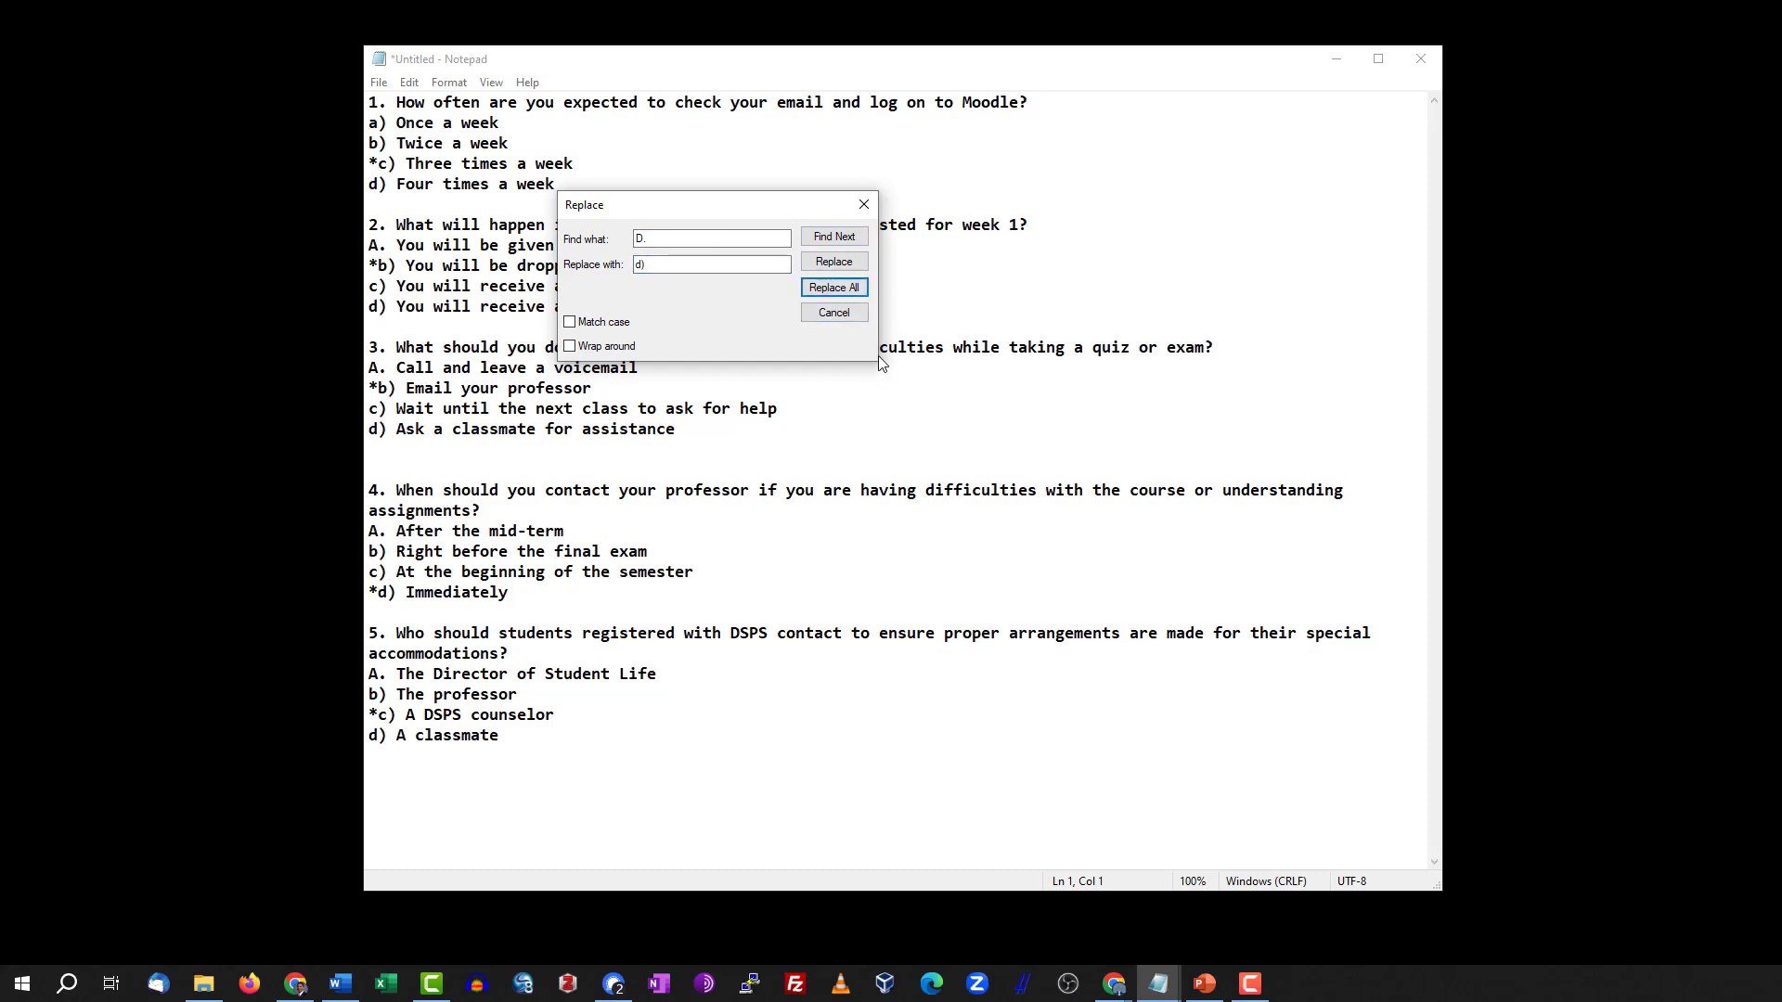
Delete the extra blank line above question 4 and check the spacing between the other questions.
{"action": "left_click", "coordinate": [834, 312]}
{"action": "left_click", "coordinate": [545, 460]}
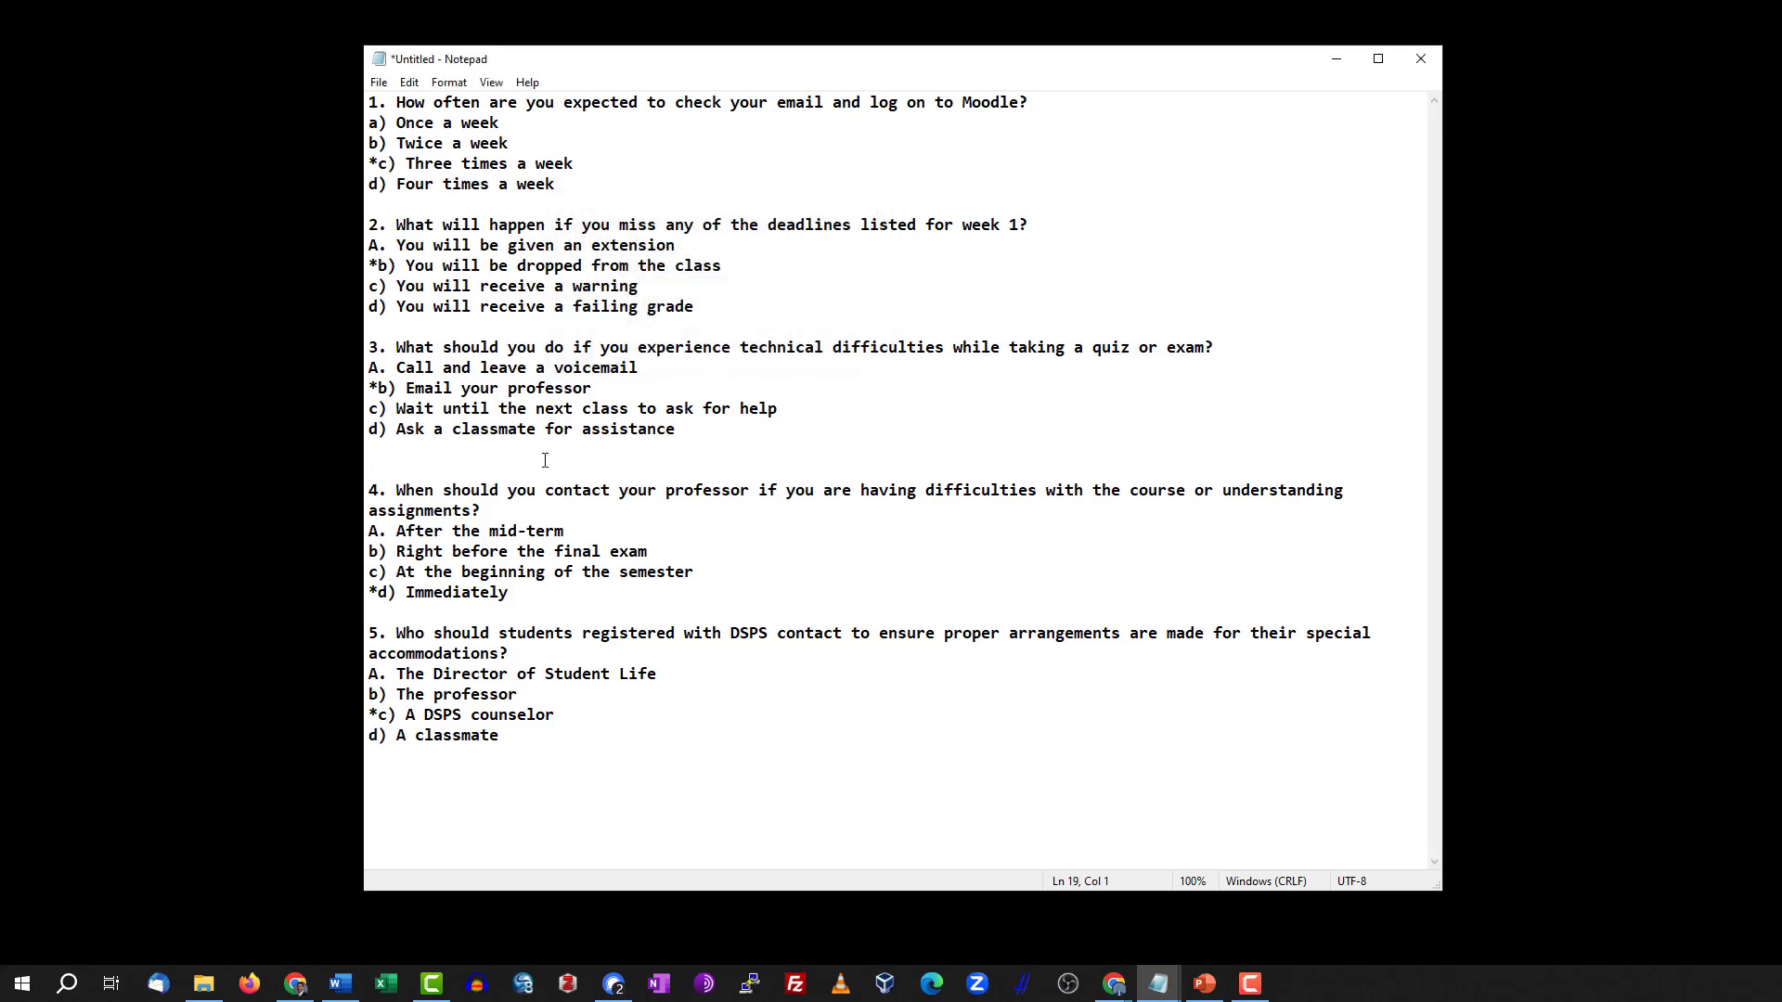
{"action": "key", "text": "Delete"}
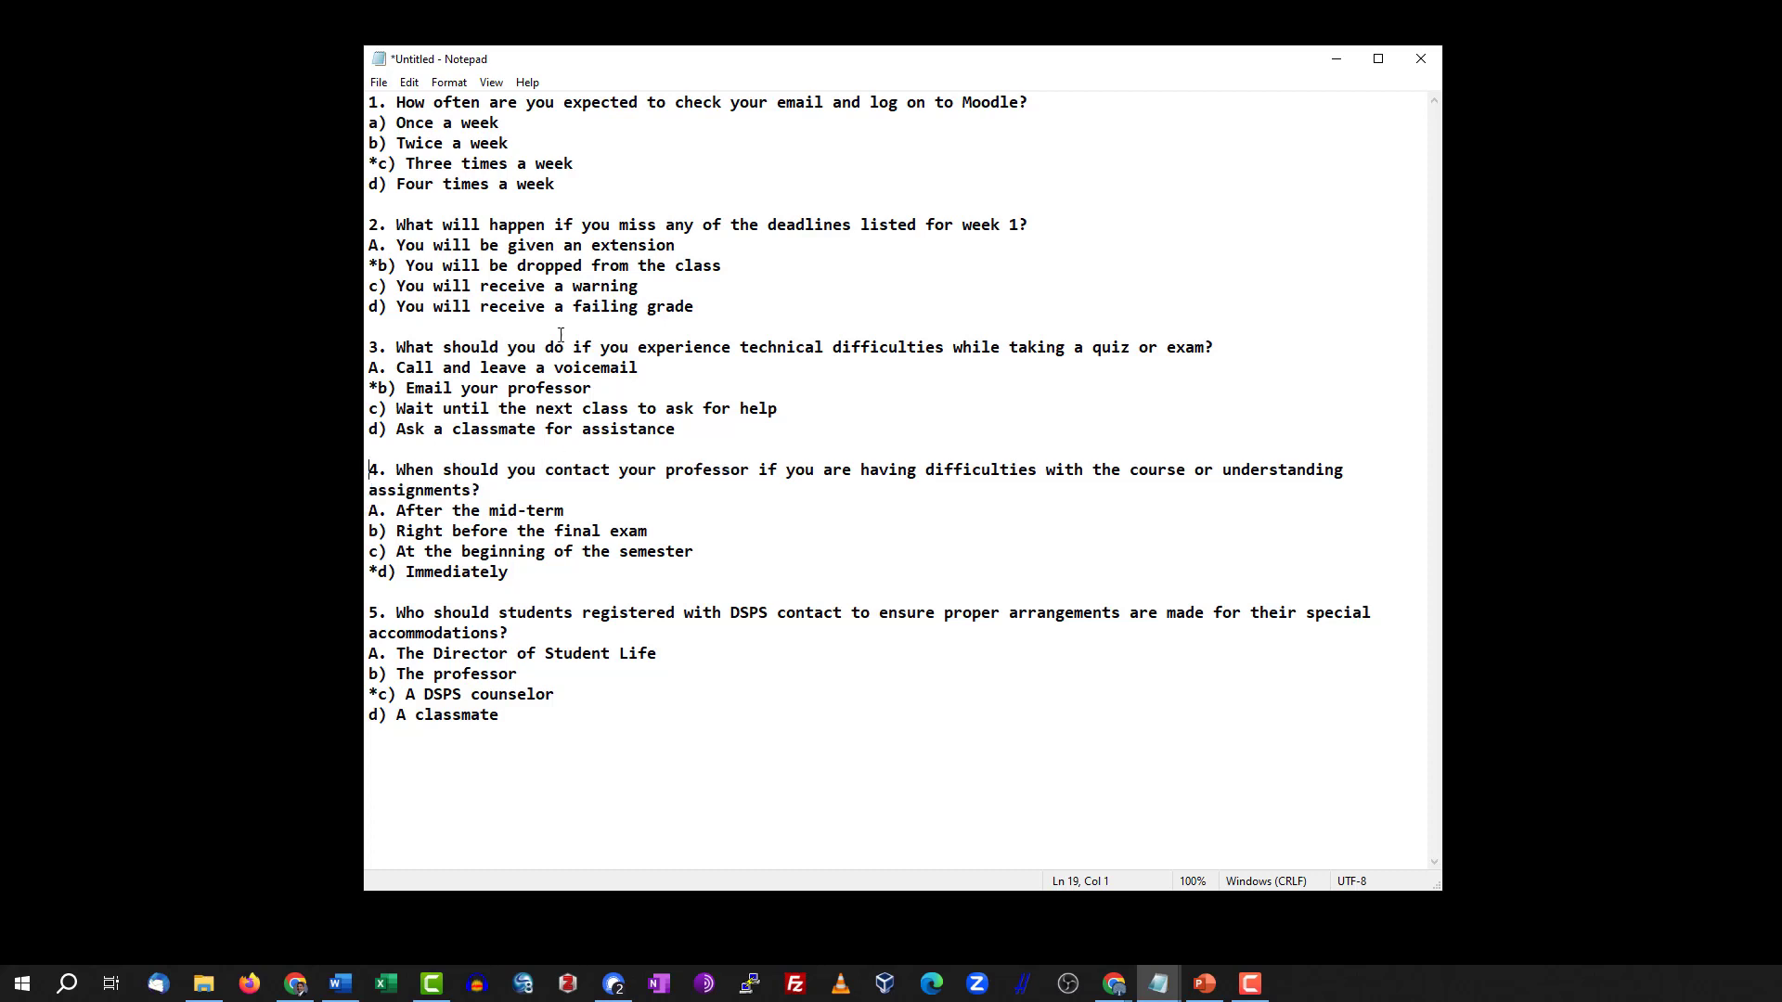
{"action": "left_click", "coordinate": [396, 205]}
{"action": "left_click", "coordinate": [389, 330]}
{"action": "left_click", "coordinate": [390, 453]}
{"action": "left_click", "coordinate": [401, 593]}
Save the quiz as a new file named quiz.txt in the Desktop folder.
{"action": "left_click", "coordinate": [379, 81]}
{"action": "left_click", "coordinate": [419, 185]}
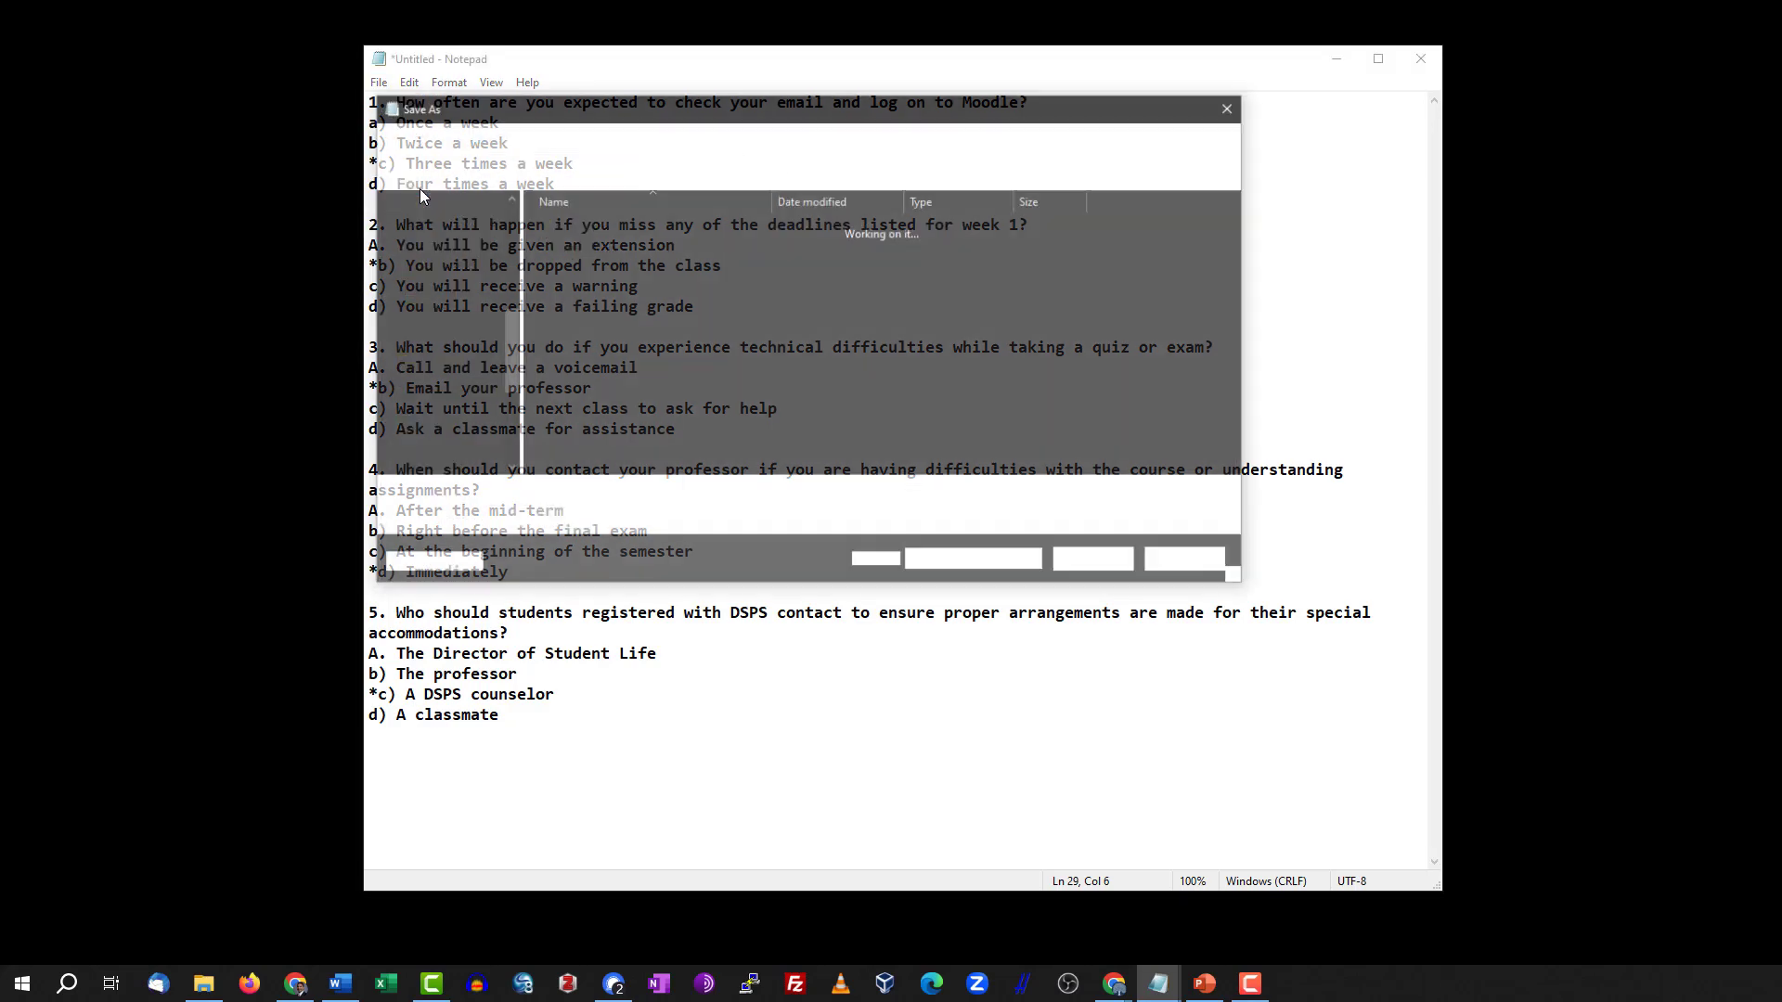
{"action": "left_click", "coordinate": [440, 469]}
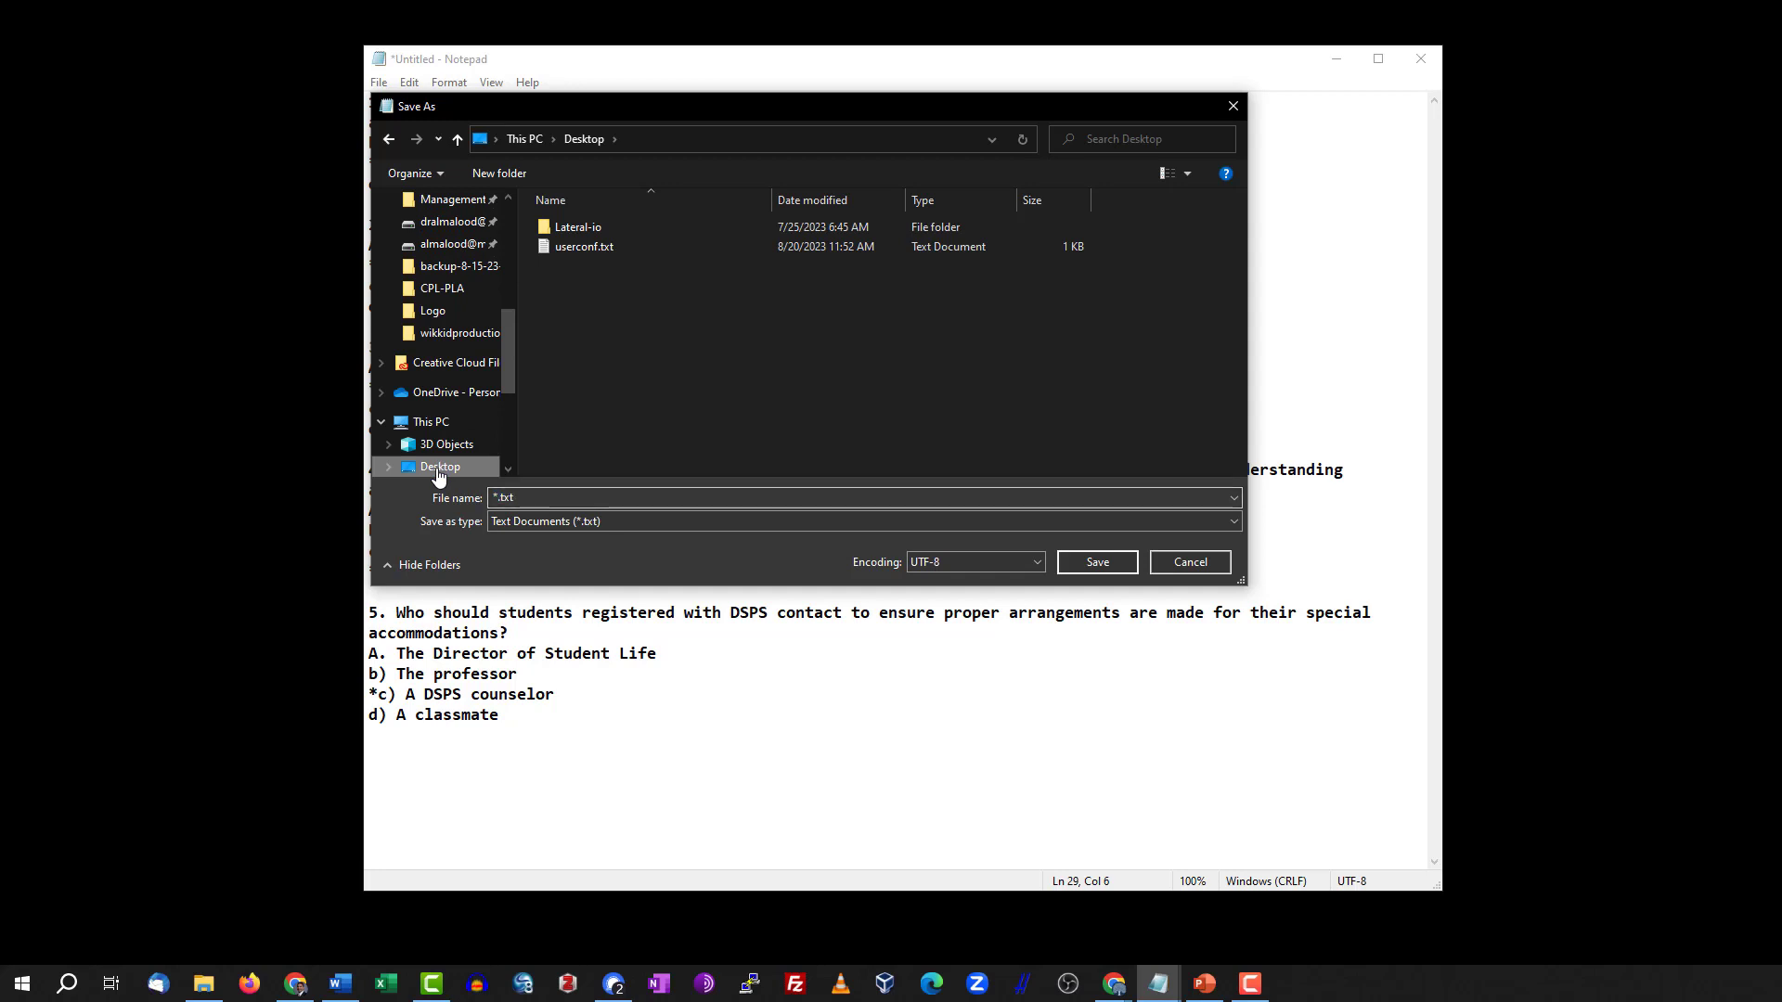
{"action": "key", "text": "Delete"}
{"action": "type", "text": "quiz"}
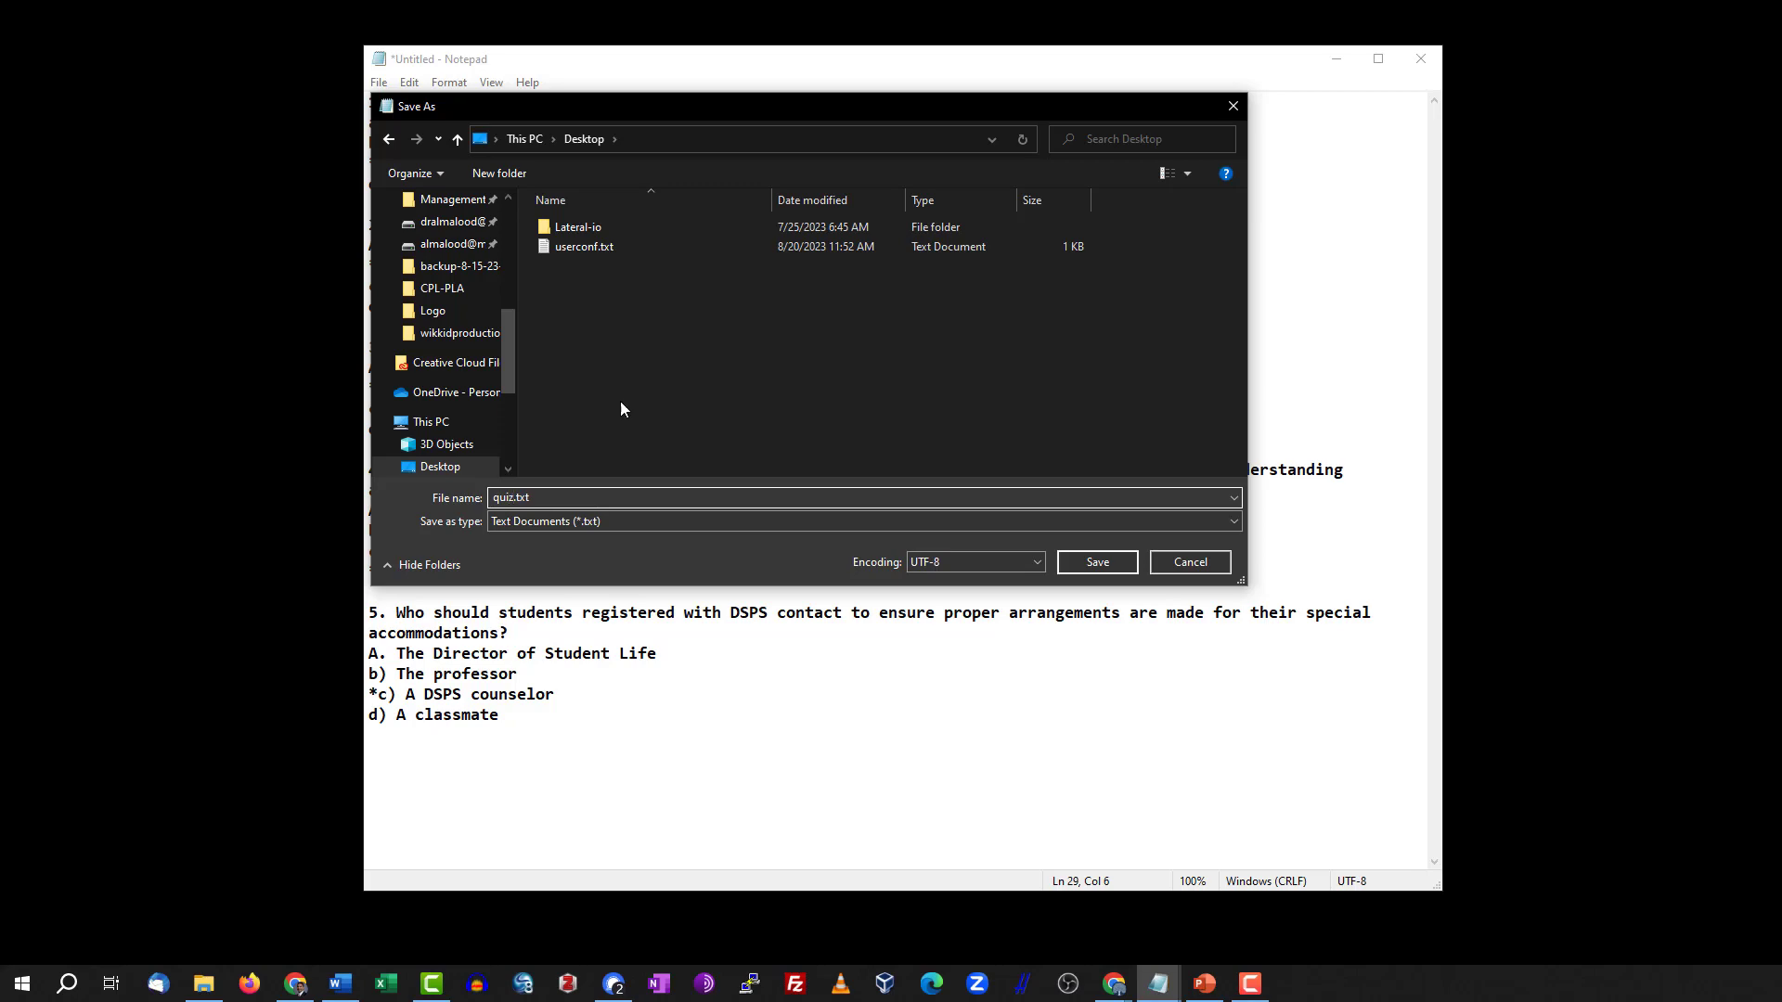
{"action": "left_click", "coordinate": [1108, 570]}
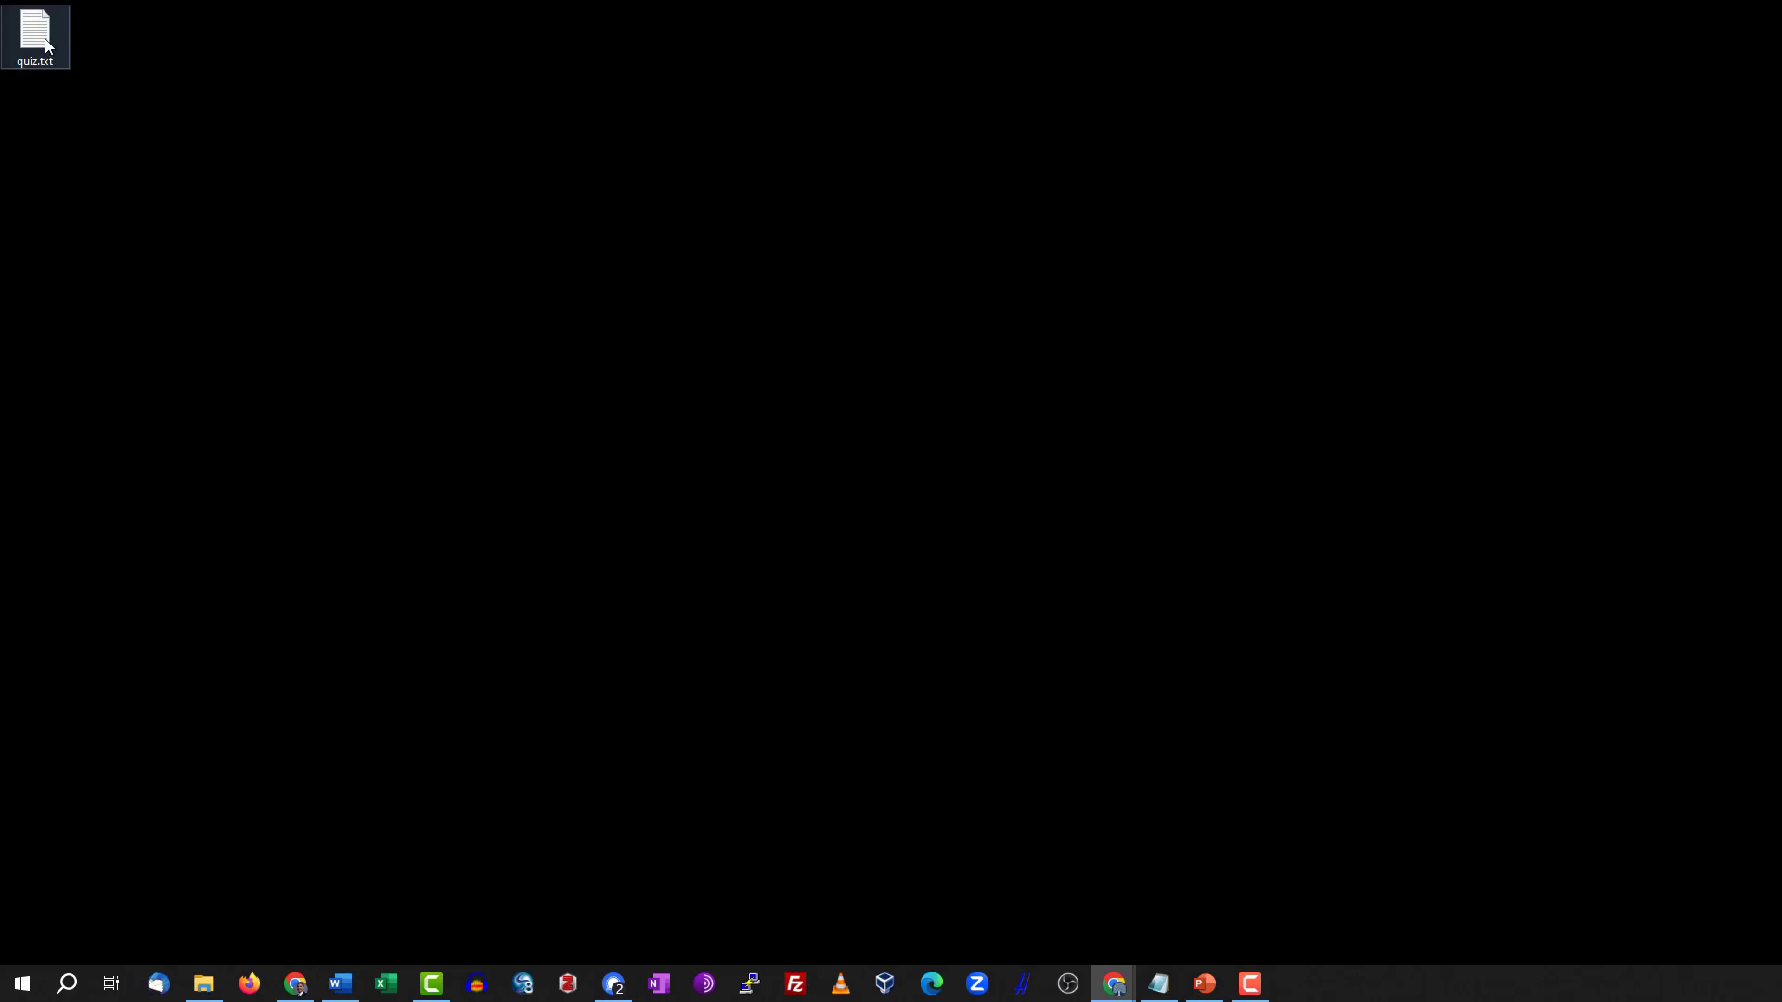
Google 'free online qti converter', zoom results to 150%, and scroll to the Text to Canvas Quiz Converter.
{"action": "mouse_move", "coordinate": [1113, 993]}
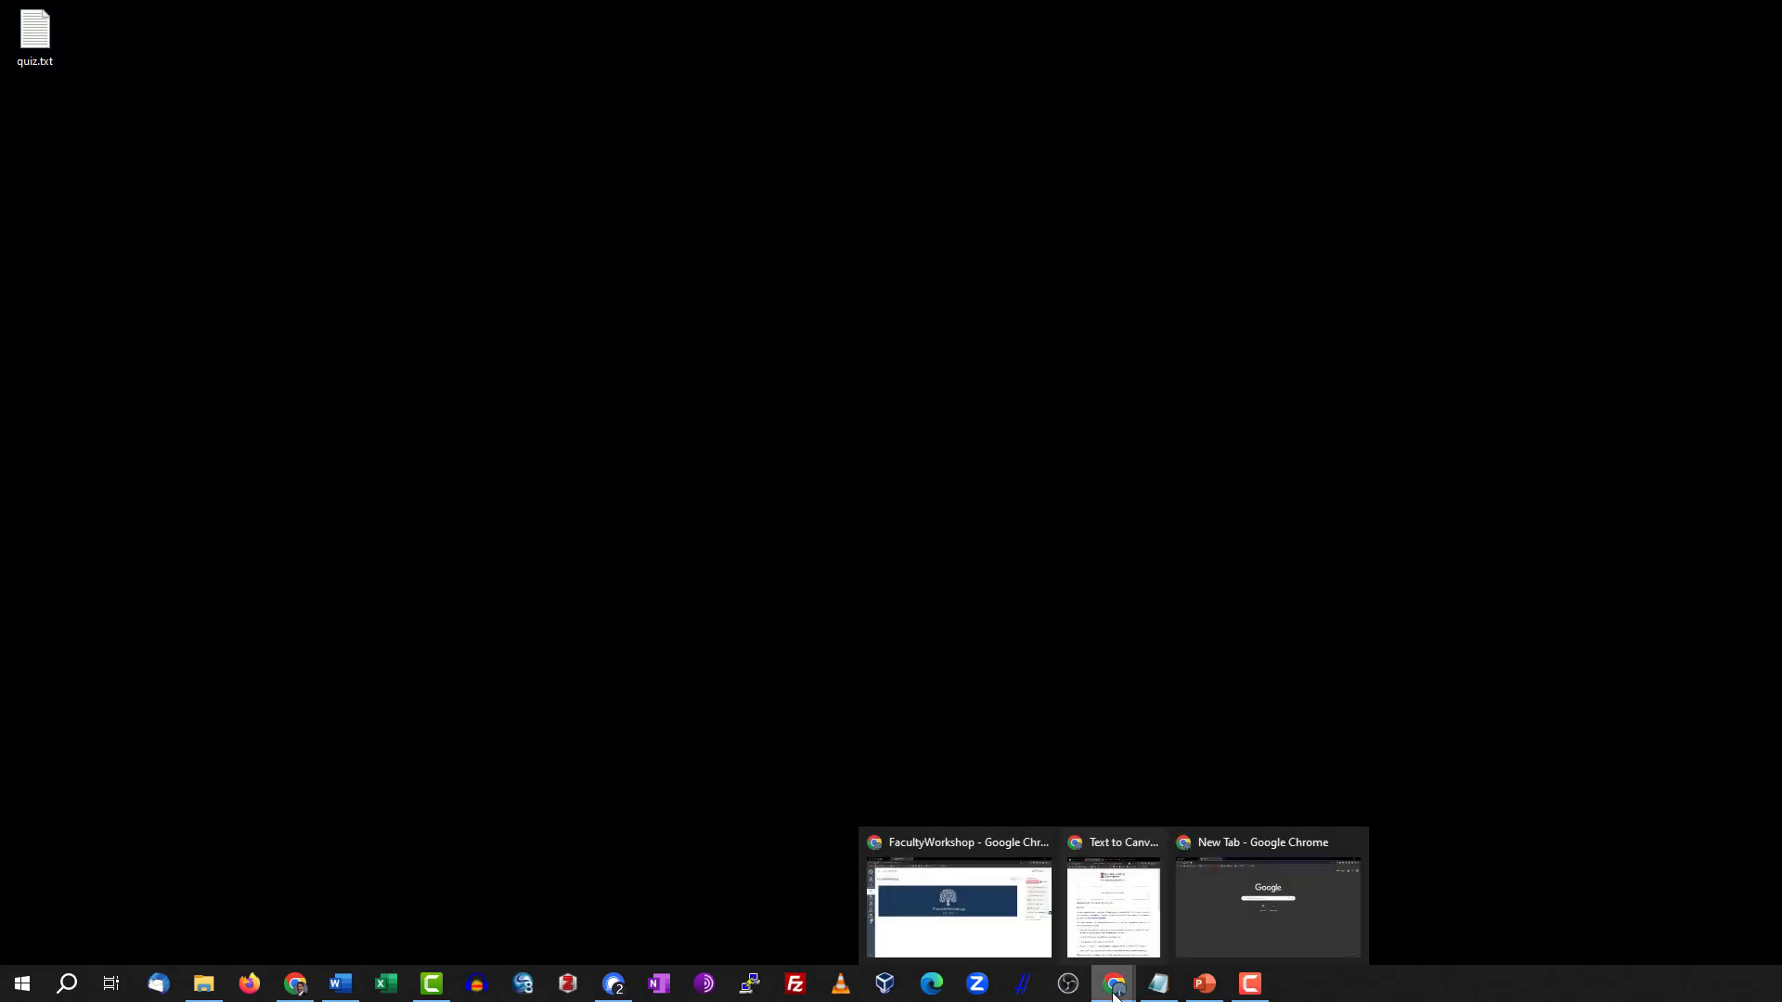
{"action": "left_click", "coordinate": [1216, 954]}
{"action": "left_click", "coordinate": [785, 396]}
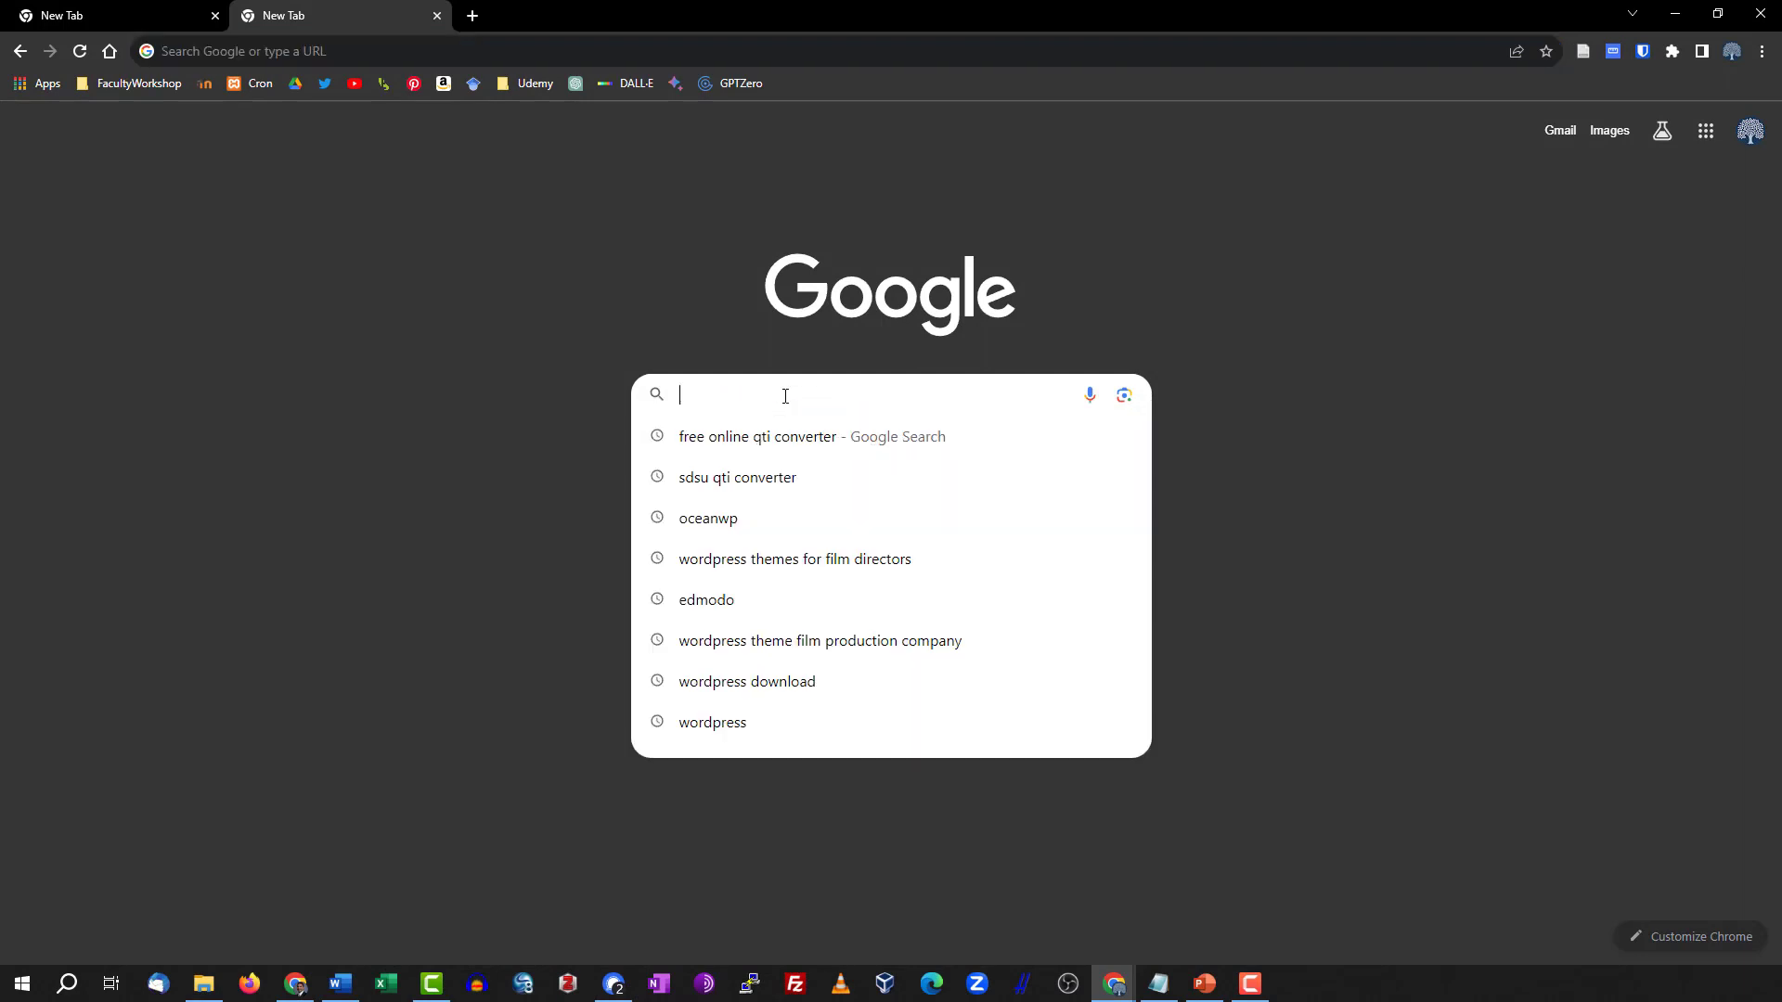
{"action": "type", "text": "free online qti converter"}
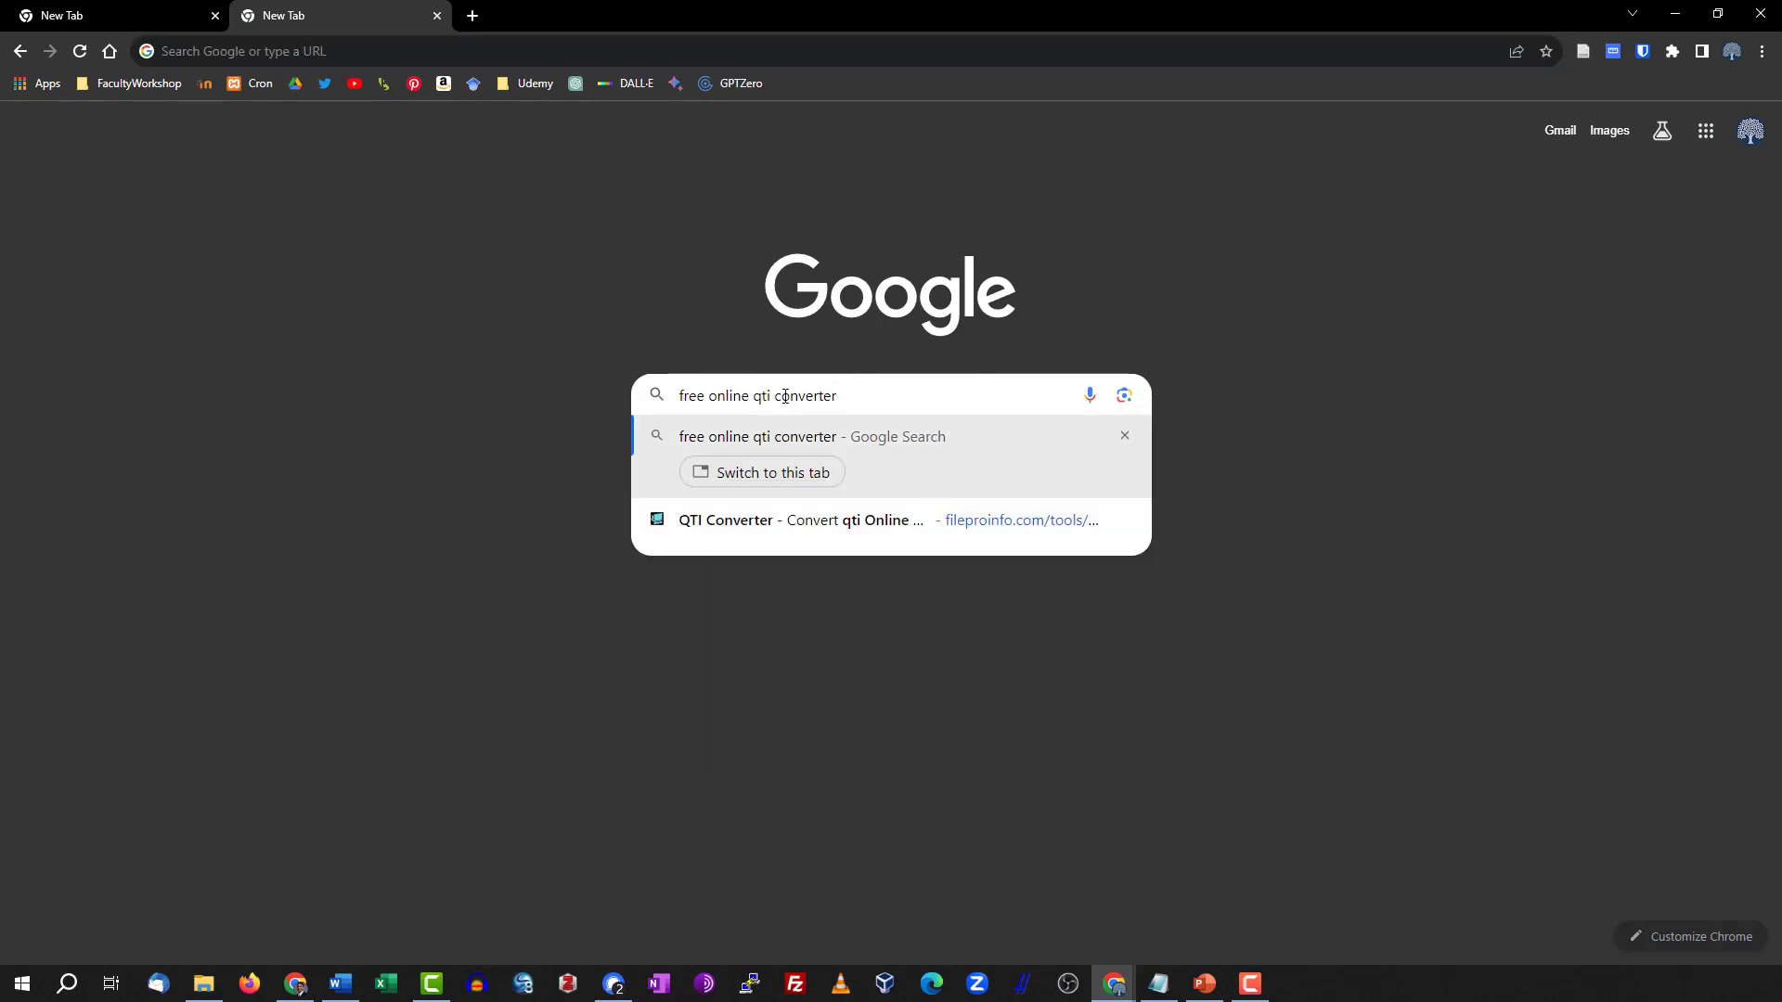
{"action": "key", "text": "Return"}
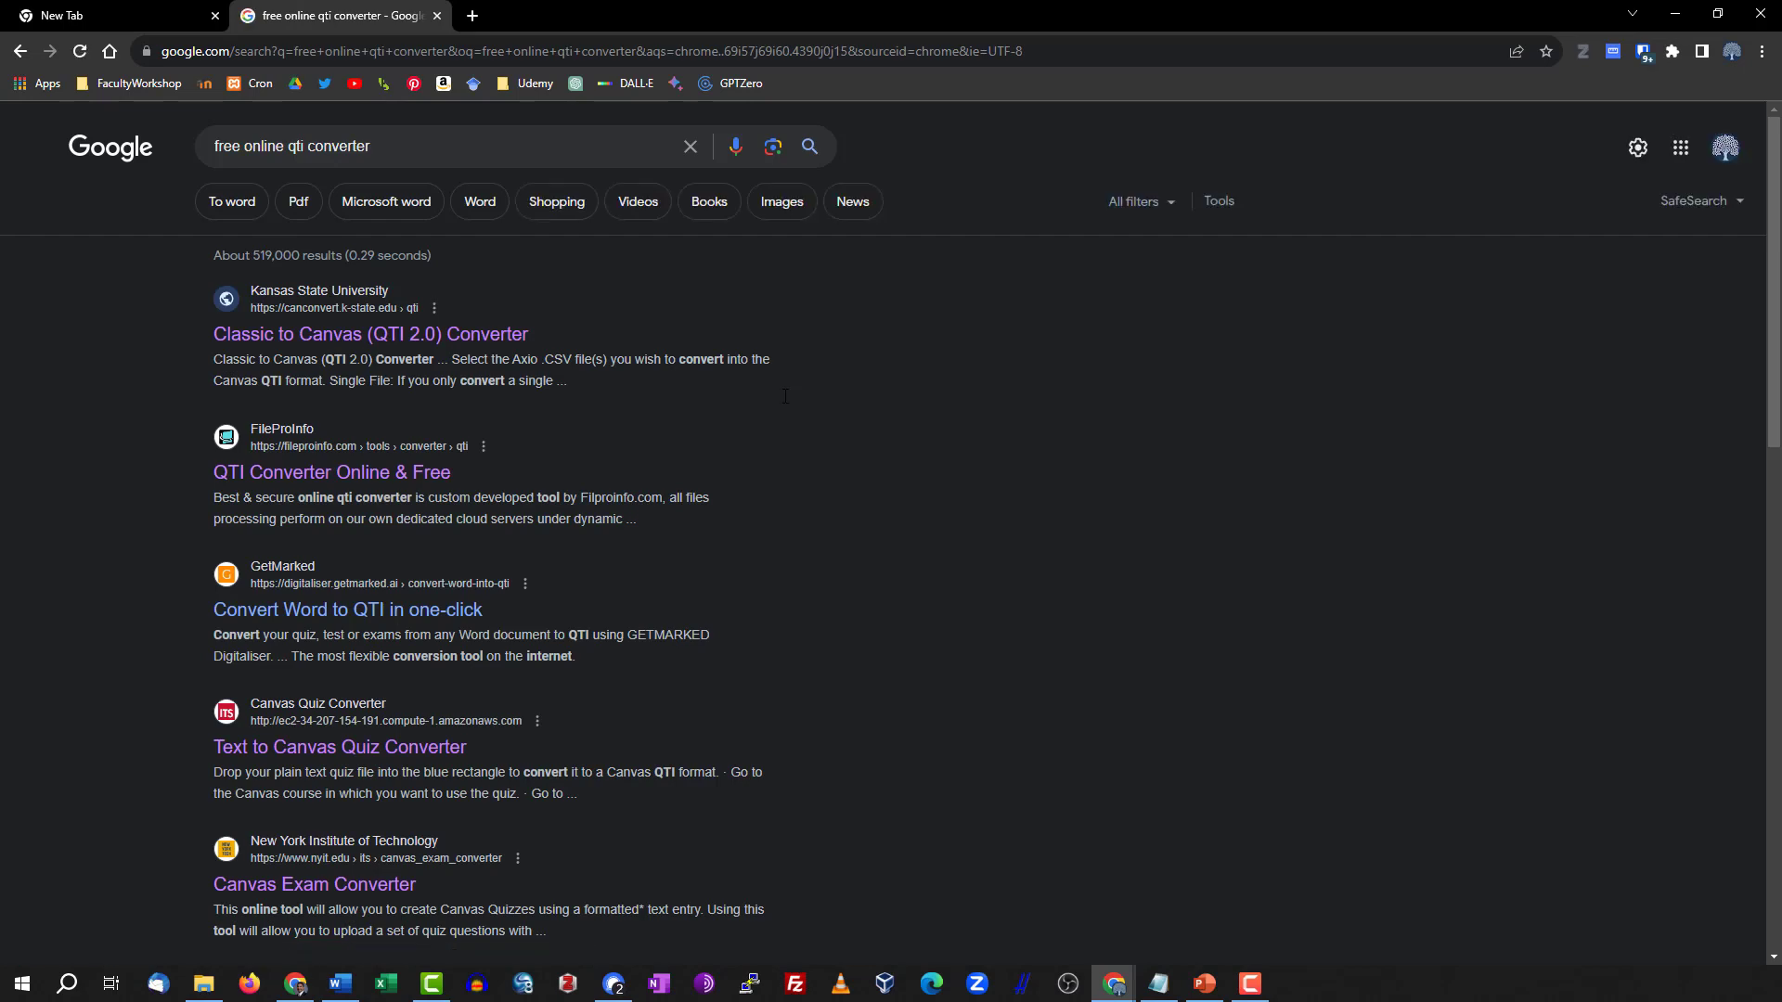
{"action": "key", "text": "ctrl+plus"}
{"action": "key", "text": "ctrl+plus"}
{"action": "key", "text": "ctrl+plus"}
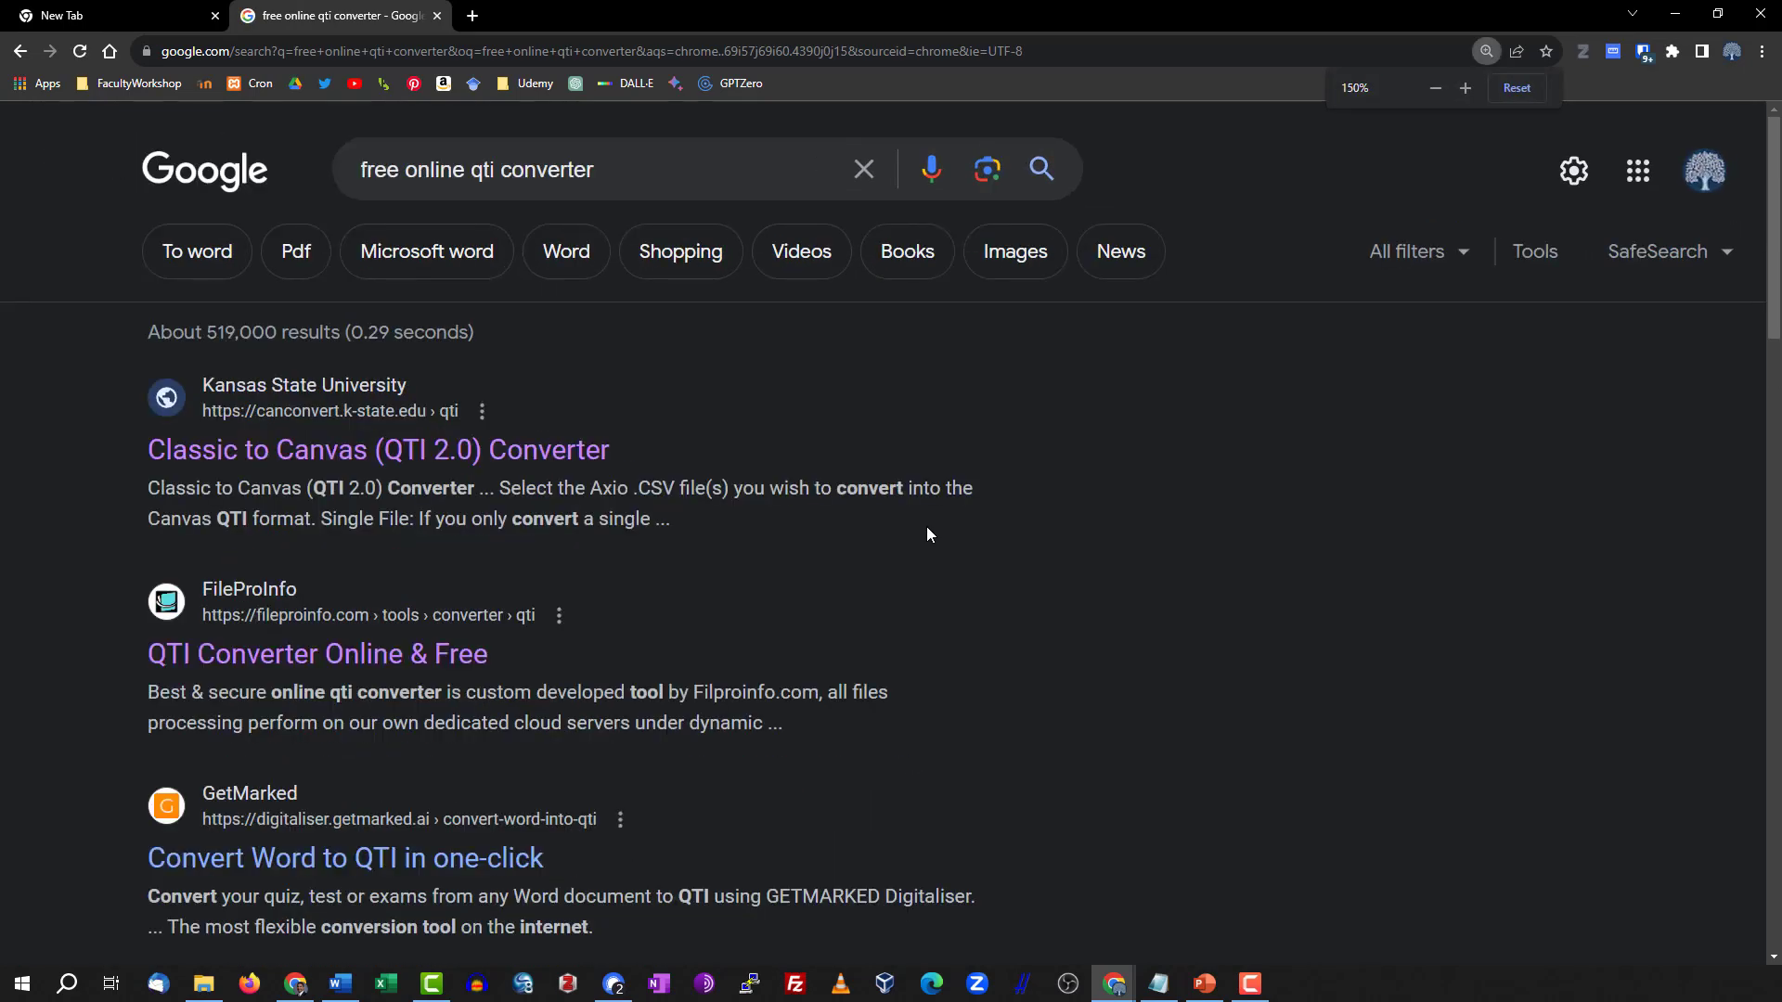
{"action": "scroll", "coordinate": [931, 529], "scroll_direction": "down", "scroll_amount": 2}
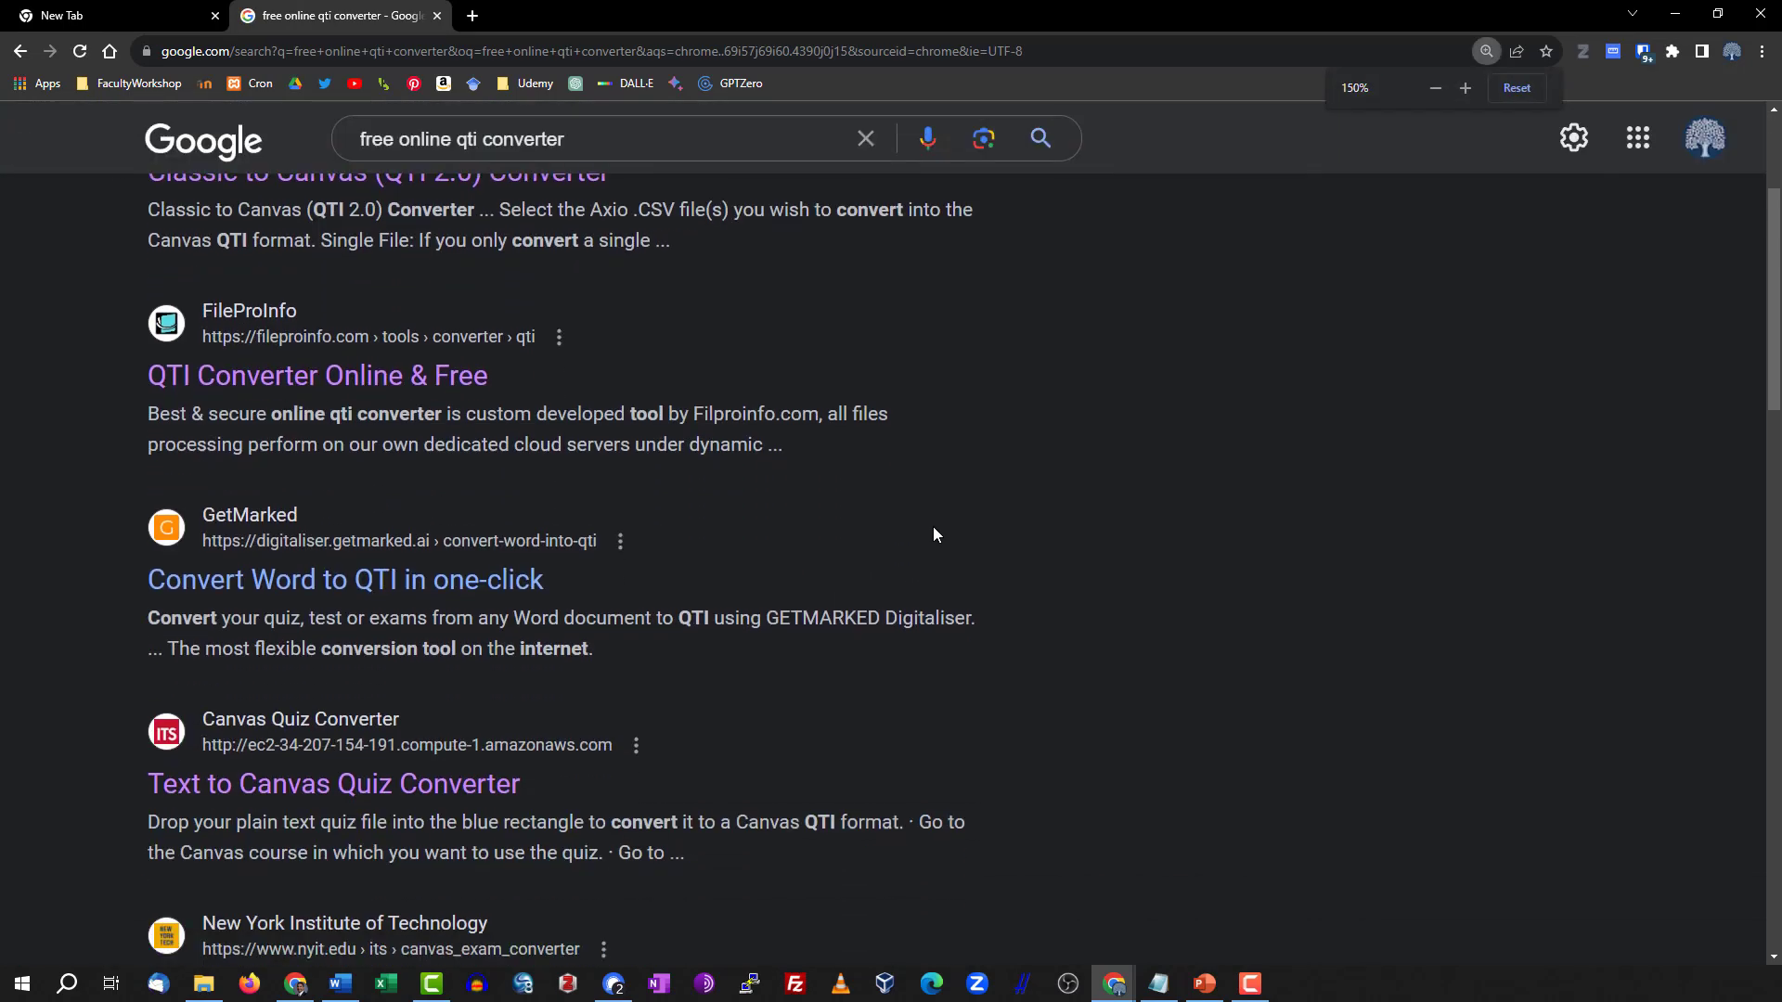
{"action": "scroll", "coordinate": [945, 524], "scroll_direction": "down", "scroll_amount": 2}
{"action": "scroll", "coordinate": [949, 529], "scroll_direction": "up", "scroll_amount": 4}
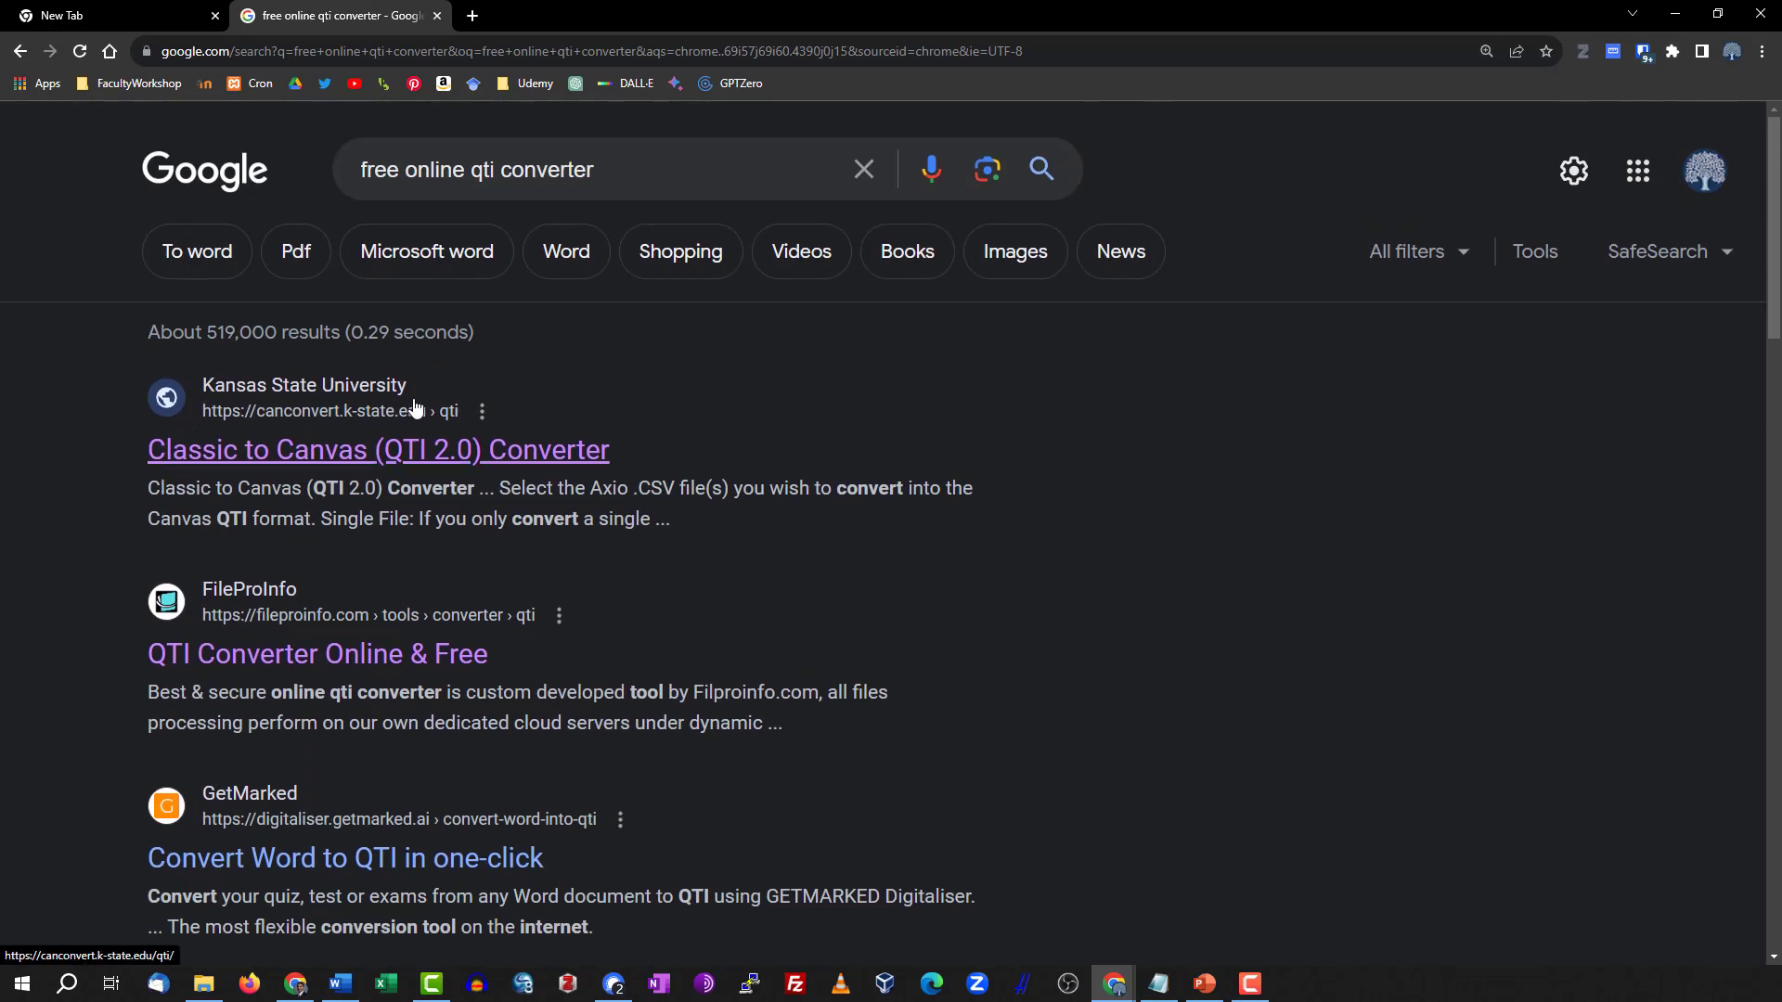
{"action": "scroll", "coordinate": [1134, 460], "scroll_direction": "down", "scroll_amount": 4}
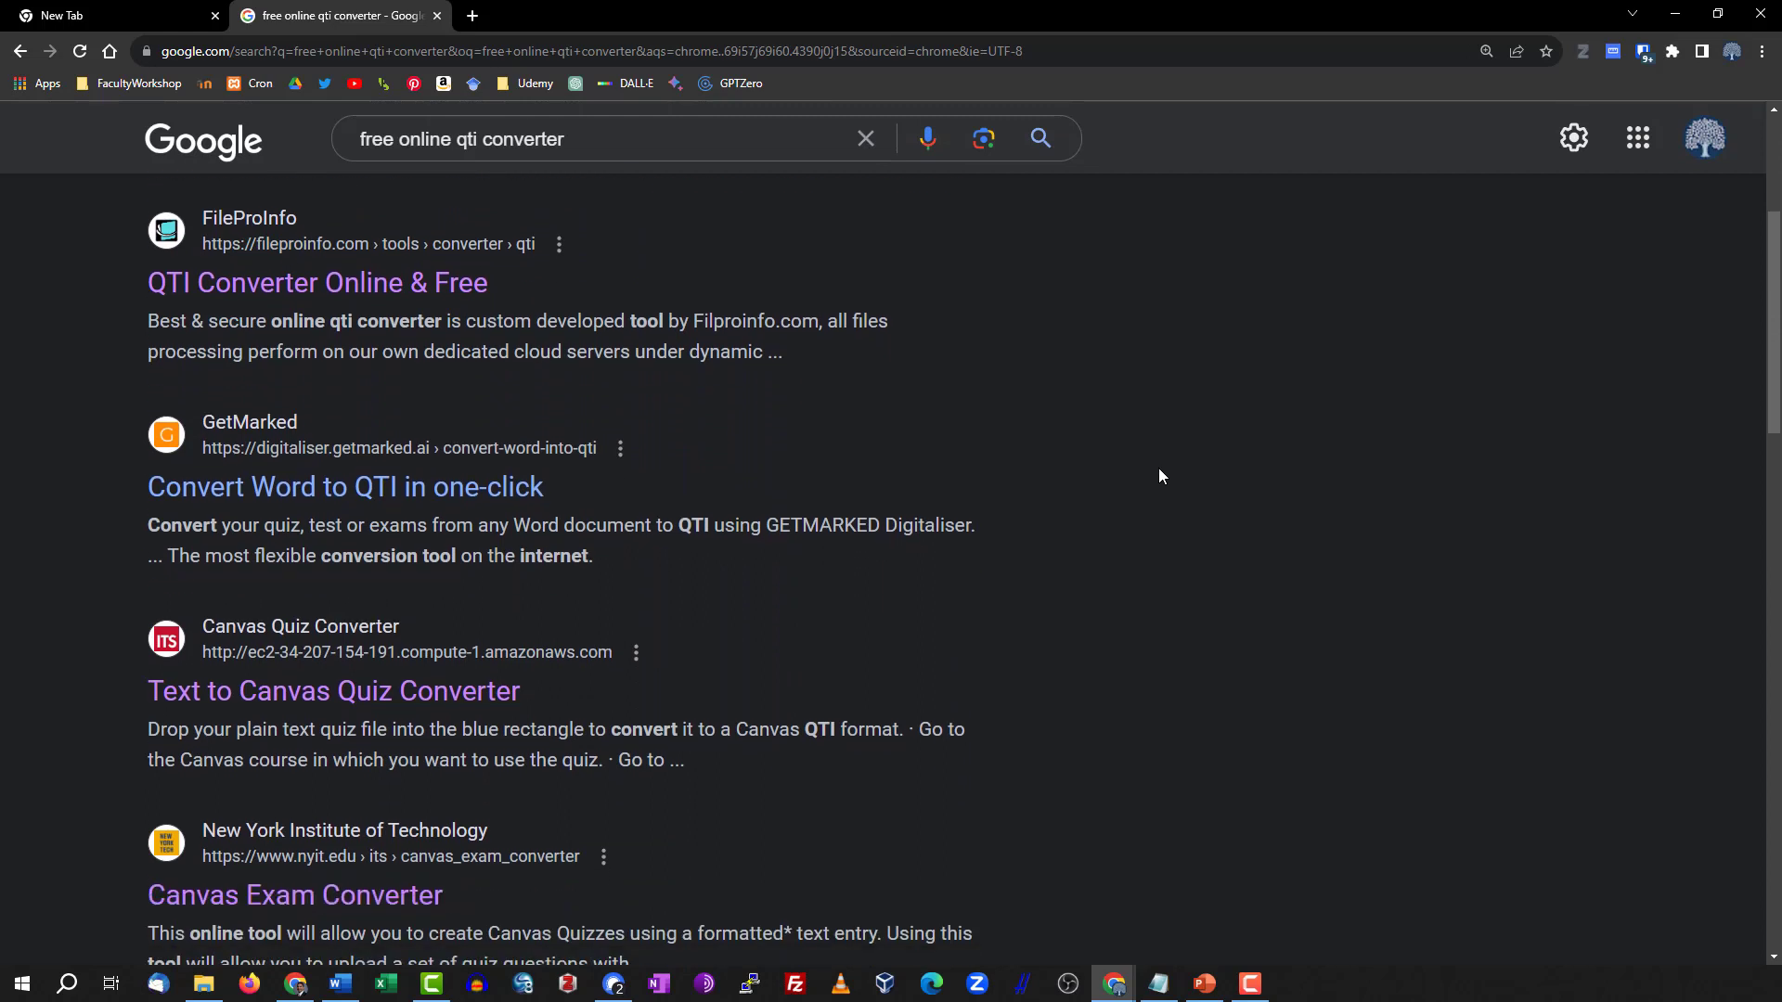
{"action": "scroll", "coordinate": [944, 631], "scroll_direction": "down", "scroll_amount": 2}
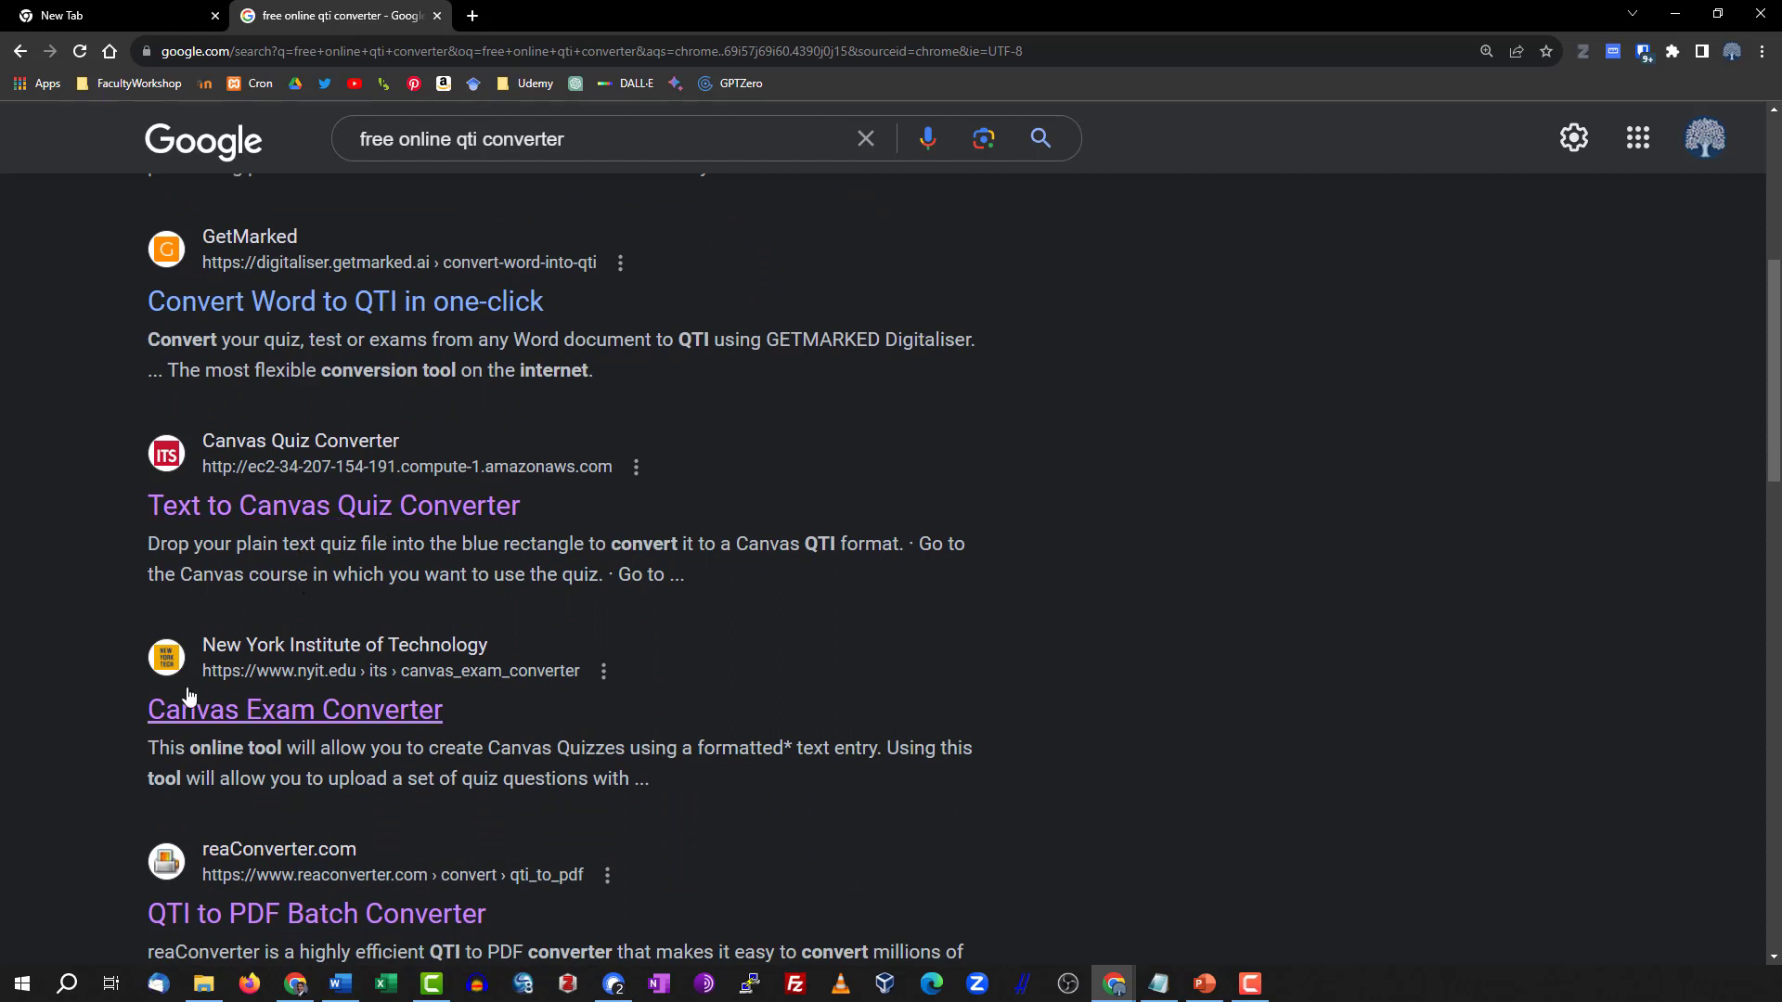
Drop quiz.txt into Text to Canvas Quiz Converter and highlight the 'A.' named in the formatting error.
{"action": "left_click", "coordinate": [322, 507]}
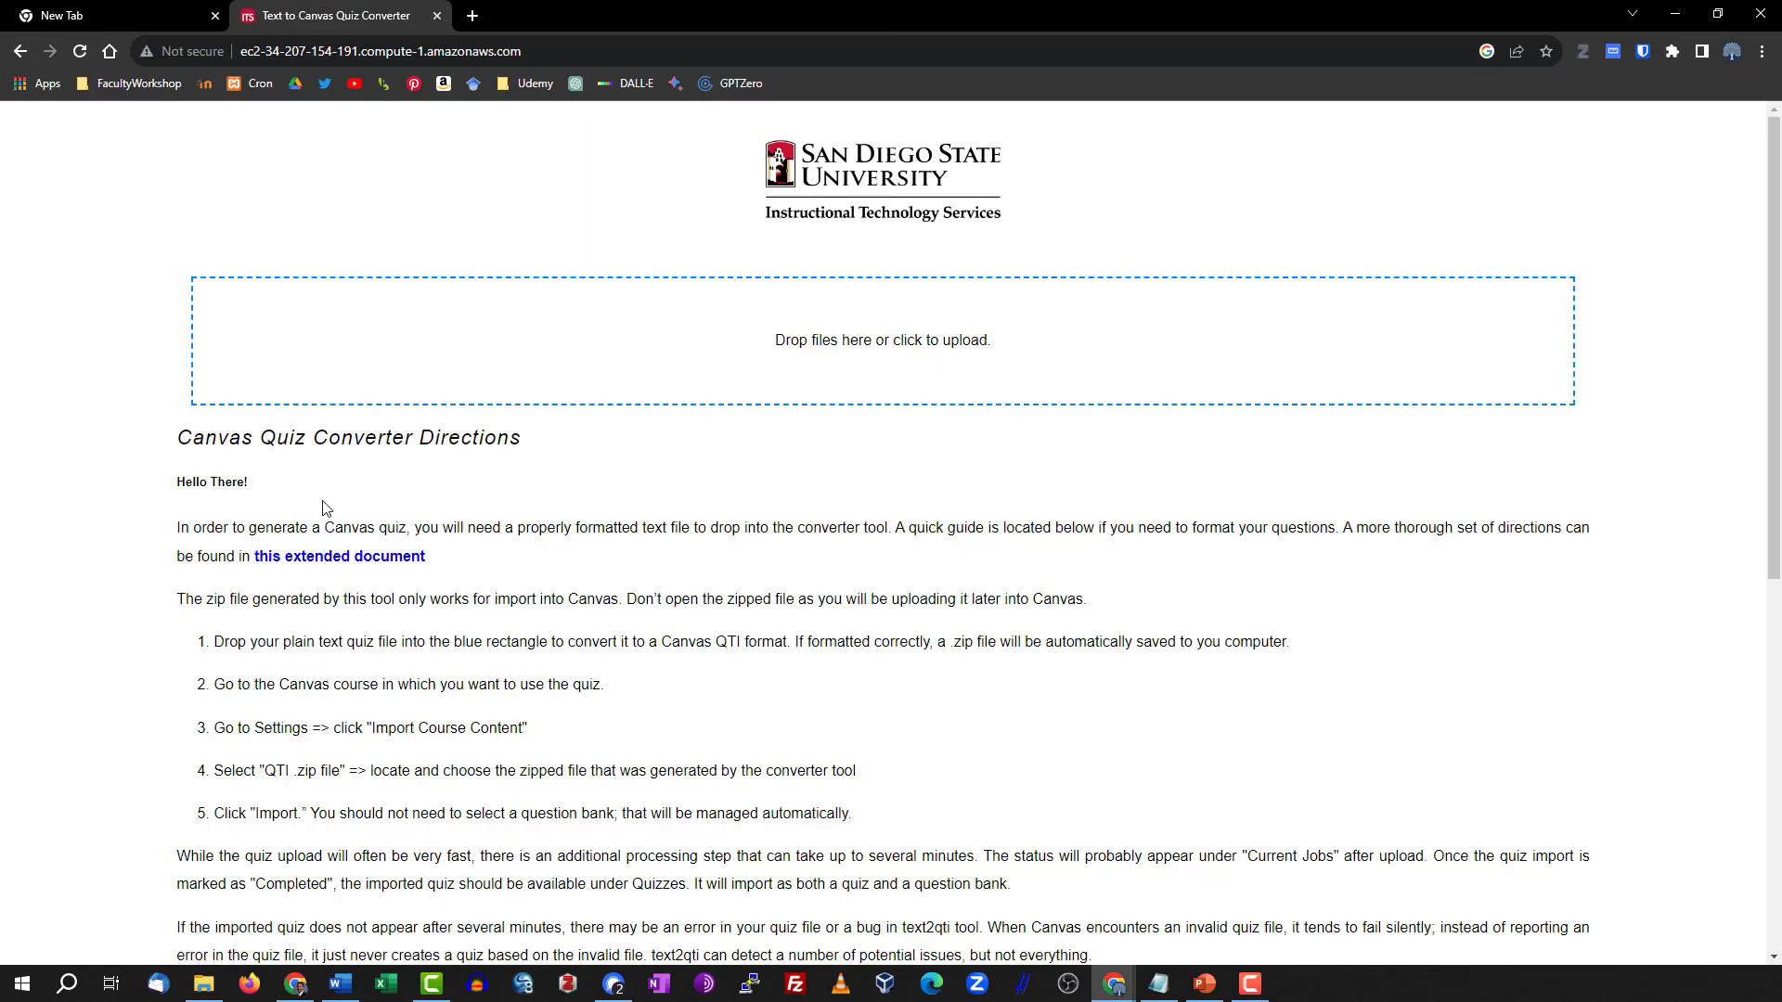
{"action": "left_click", "coordinate": [1716, 13]}
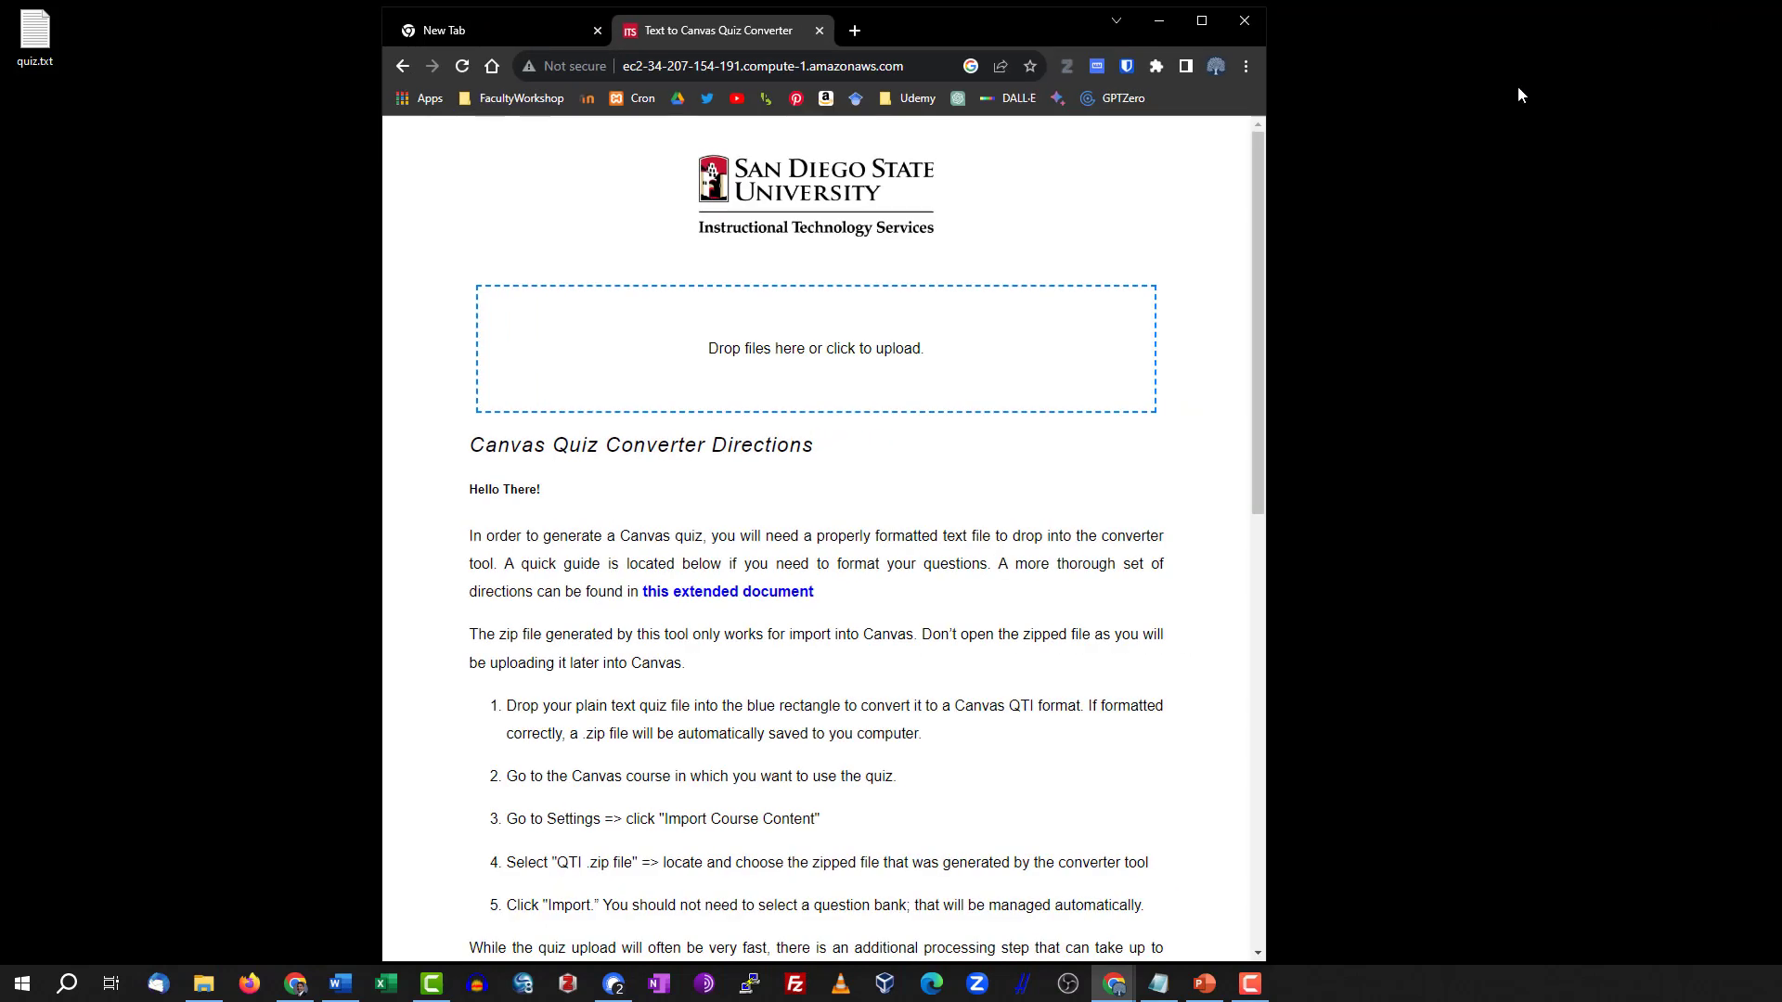
{"action": "left_click_drag", "start_coordinate": [1266, 210], "coordinate": [1600, 209]}
{"action": "left_click", "coordinate": [42, 31]}
{"action": "left_click_drag", "start_coordinate": [42, 31], "coordinate": [1023, 342]}
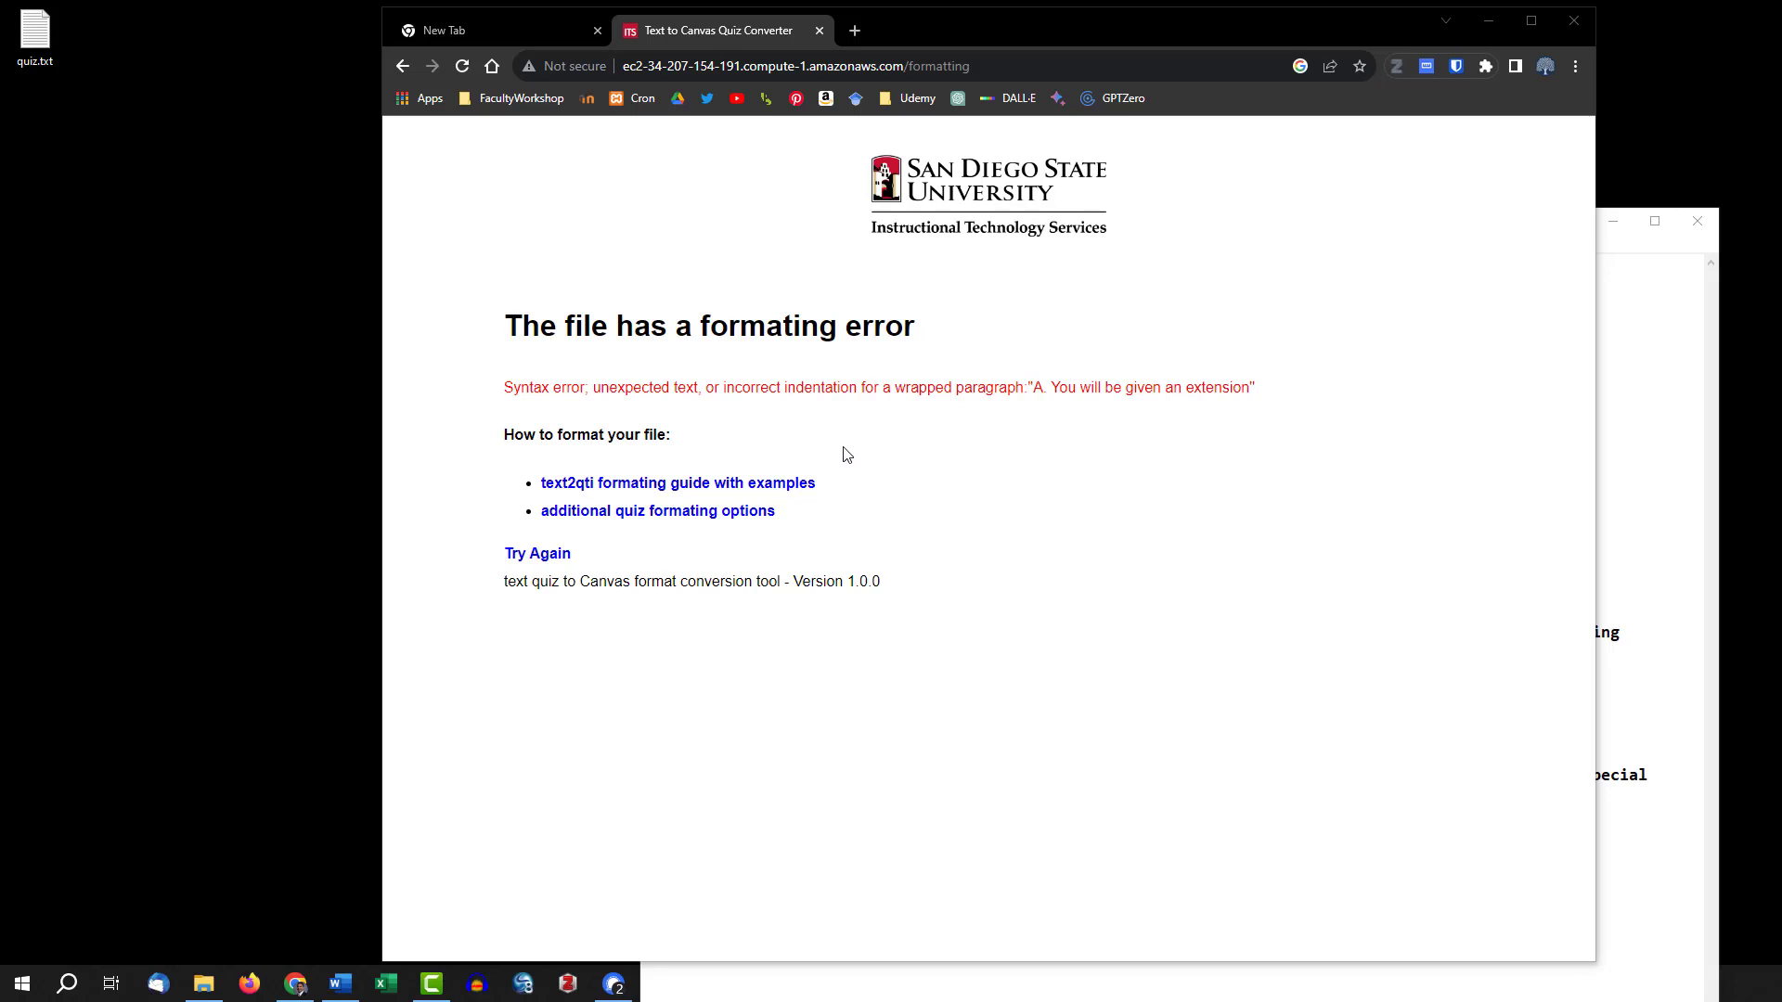
{"action": "left_click_drag", "start_coordinate": [1028, 388], "coordinate": [1050, 388]}
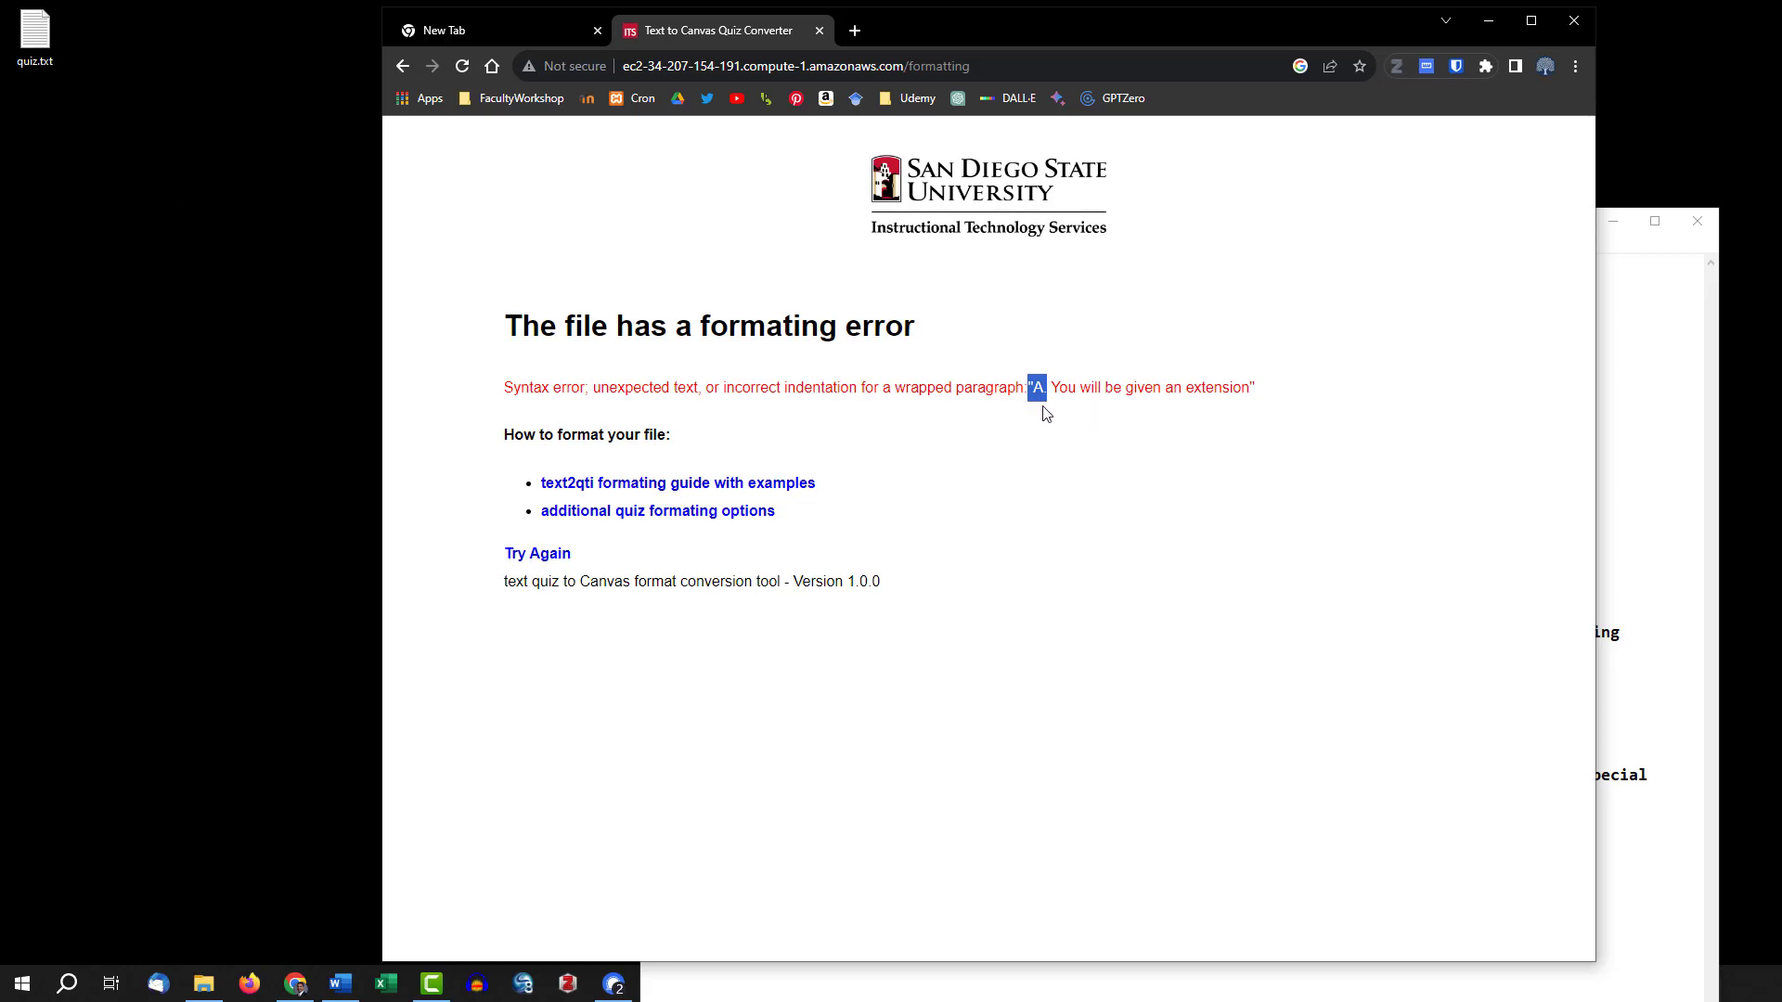
Open quiz.txt and replace every 'A.' option label with 'a)'.
{"action": "double_click", "coordinate": [36, 35]}
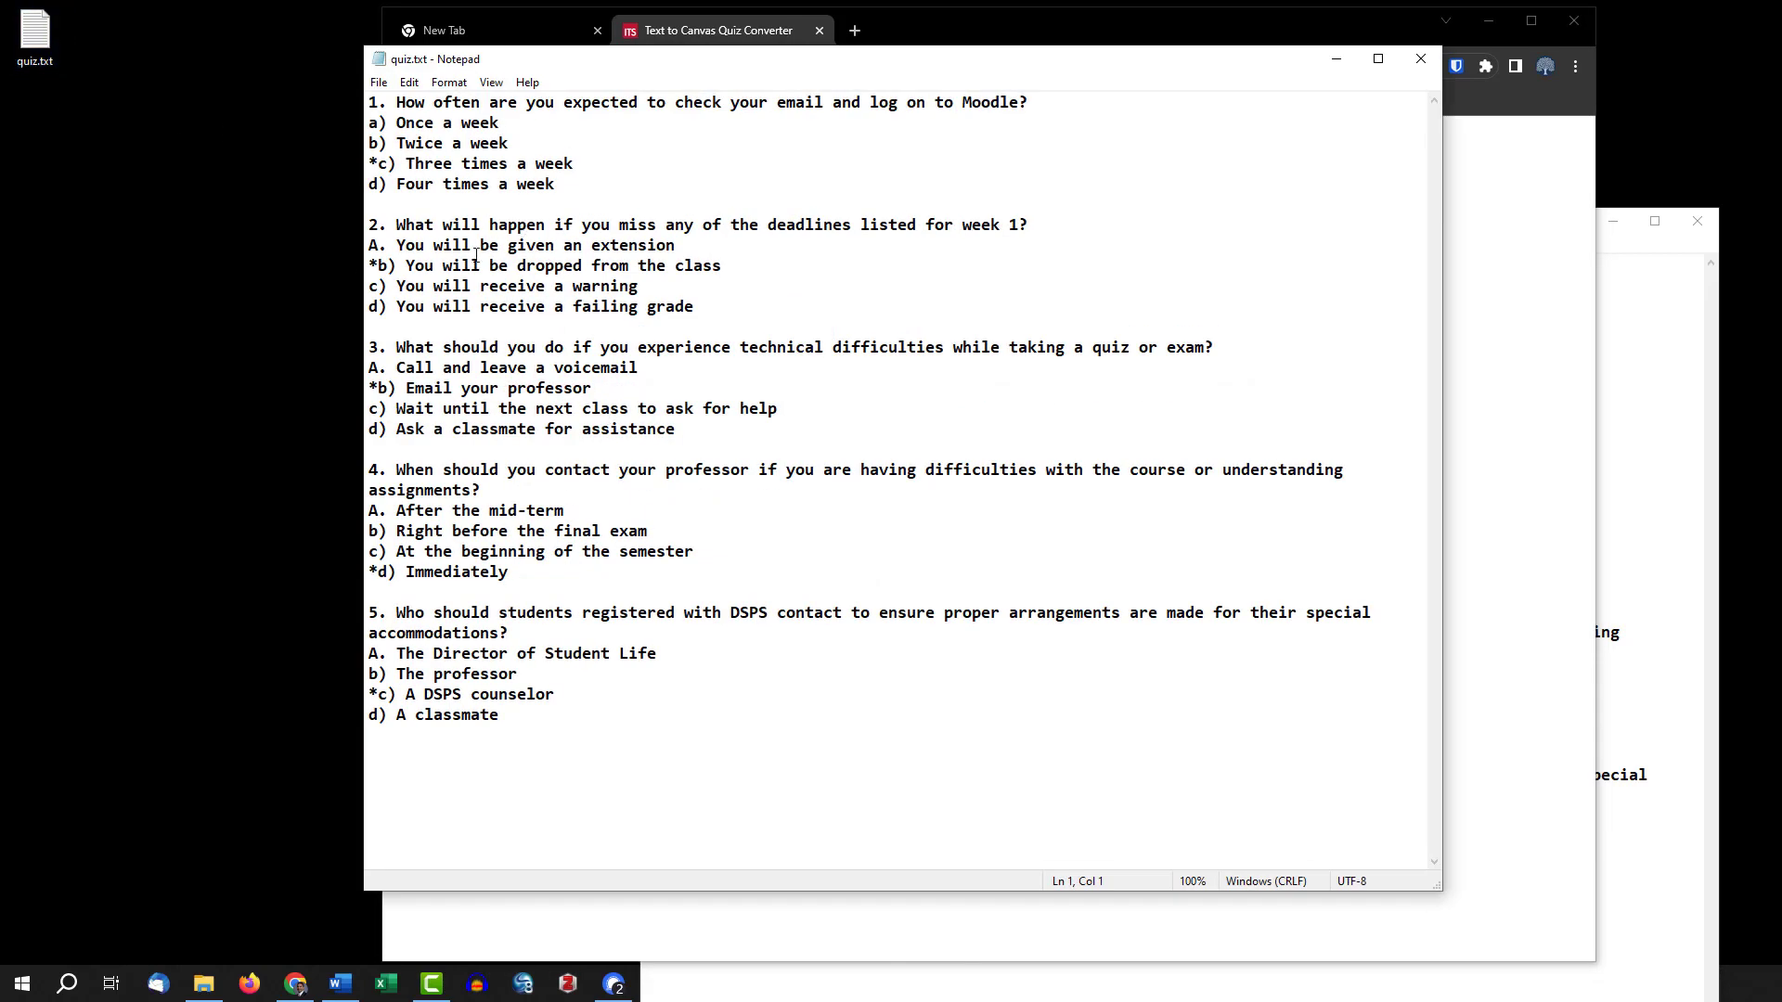
{"action": "left_click_drag", "start_coordinate": [388, 122], "coordinate": [369, 122]}
{"action": "left_click_drag", "start_coordinate": [388, 245], "coordinate": [369, 245]}
{"action": "left_click", "coordinate": [409, 83]}
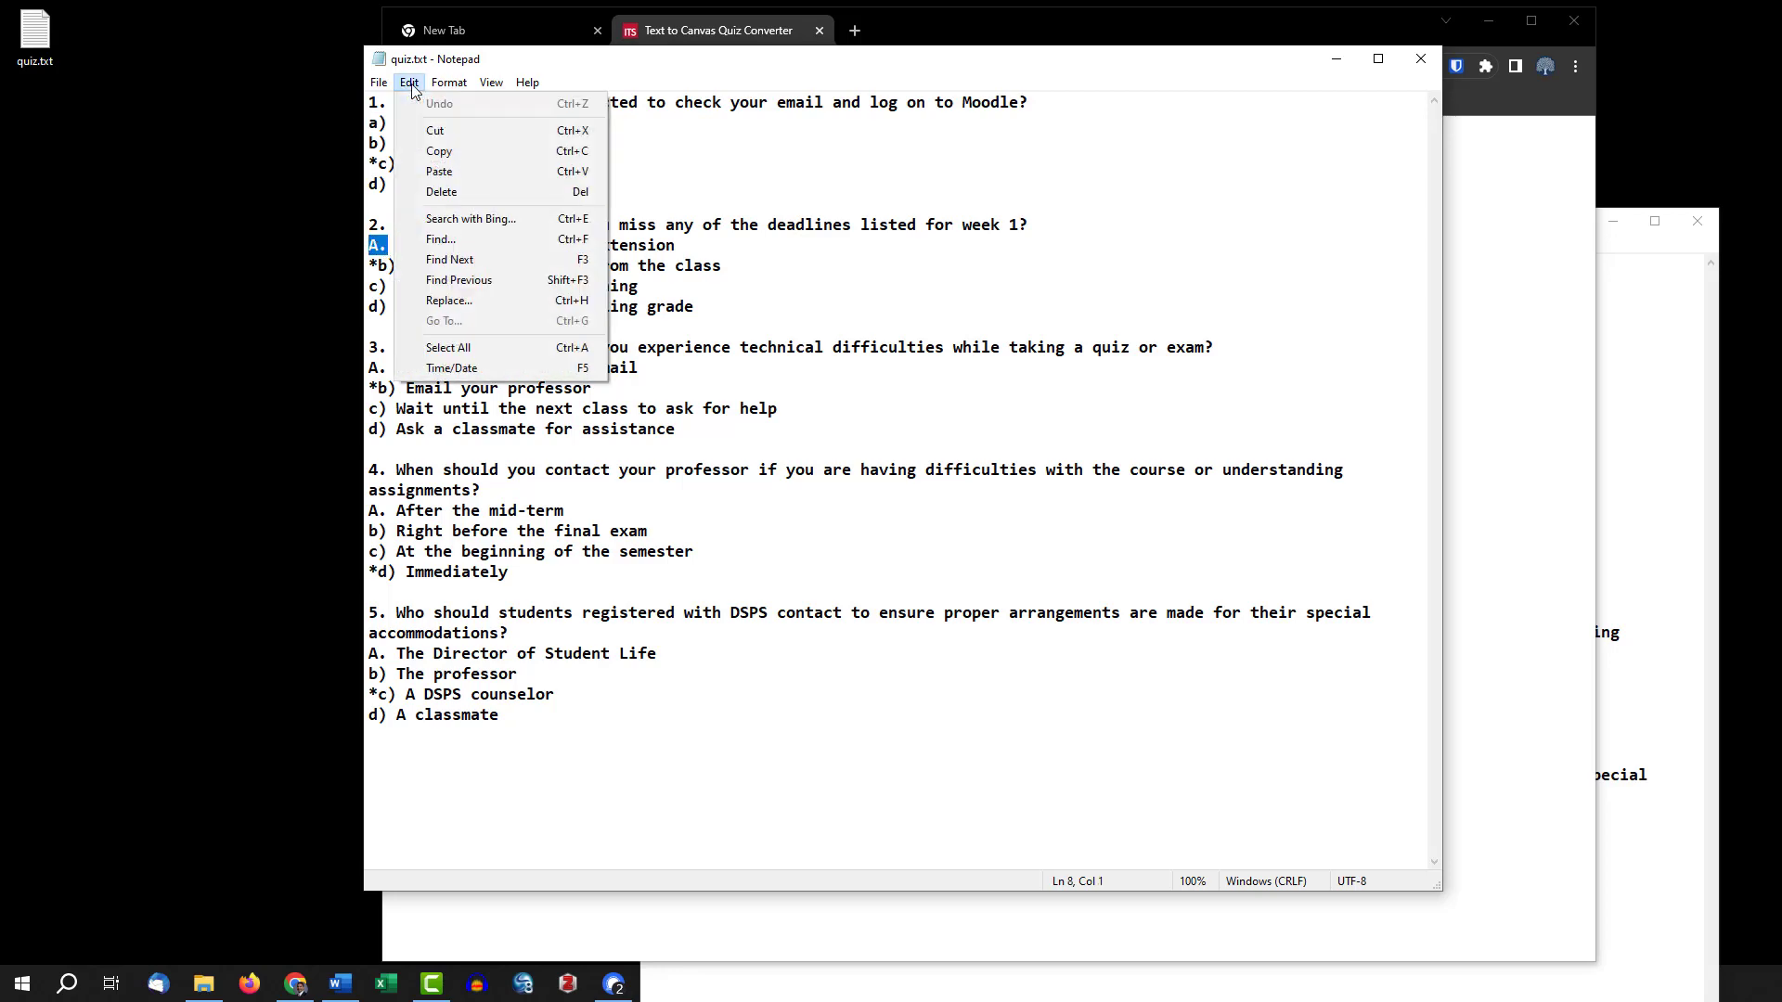
{"action": "left_click", "coordinate": [450, 300]}
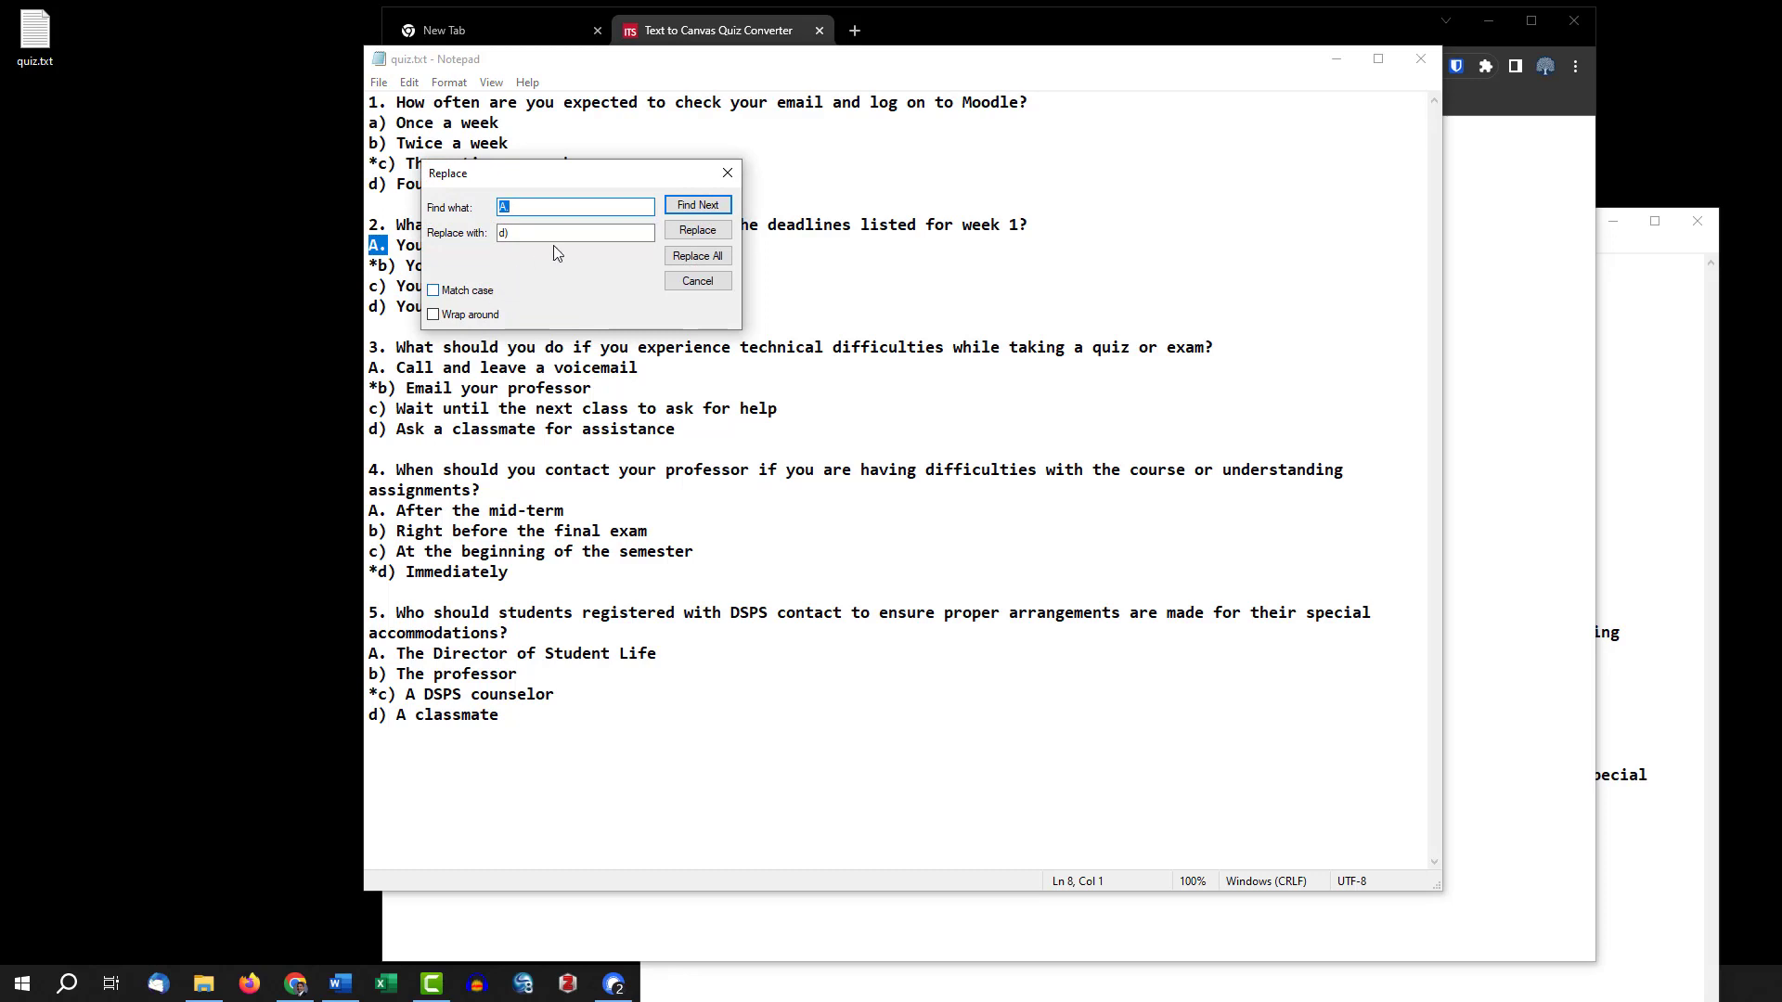
{"action": "double_click", "coordinate": [509, 238]}
{"action": "key", "text": "BackSpace"}
{"action": "type", "text": "a"}
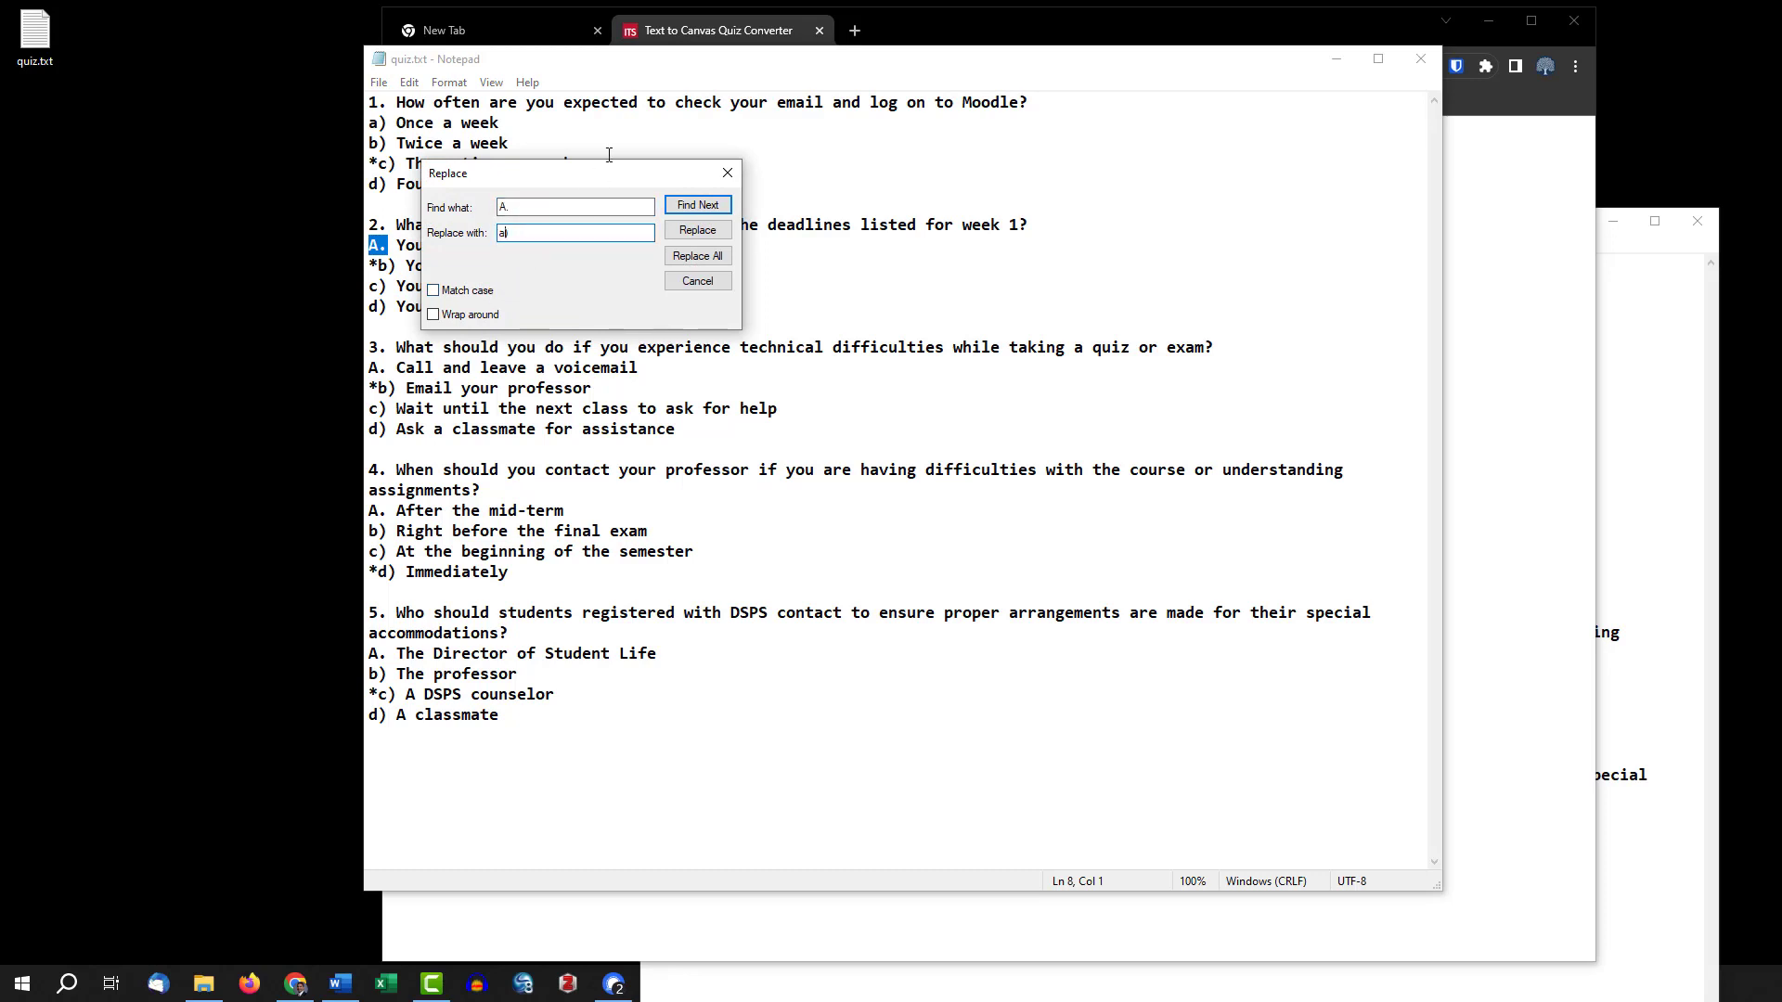
{"action": "left_click", "coordinate": [695, 259]}
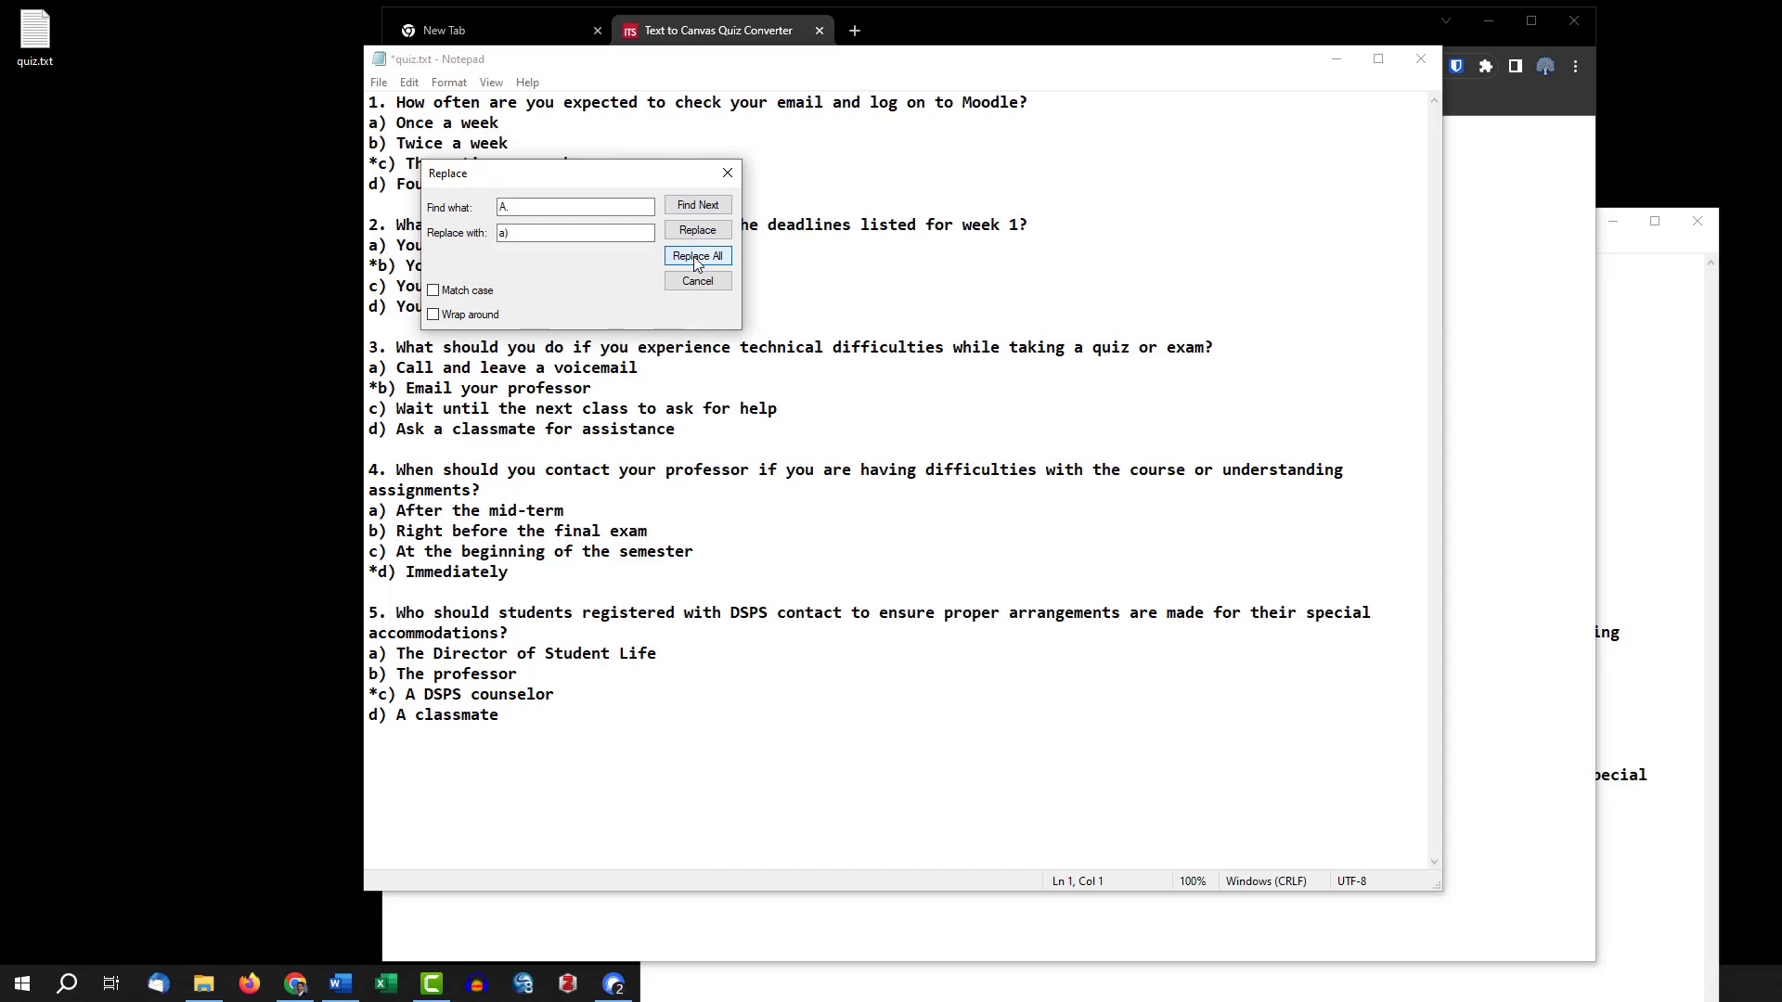
{"action": "left_click", "coordinate": [716, 290]}
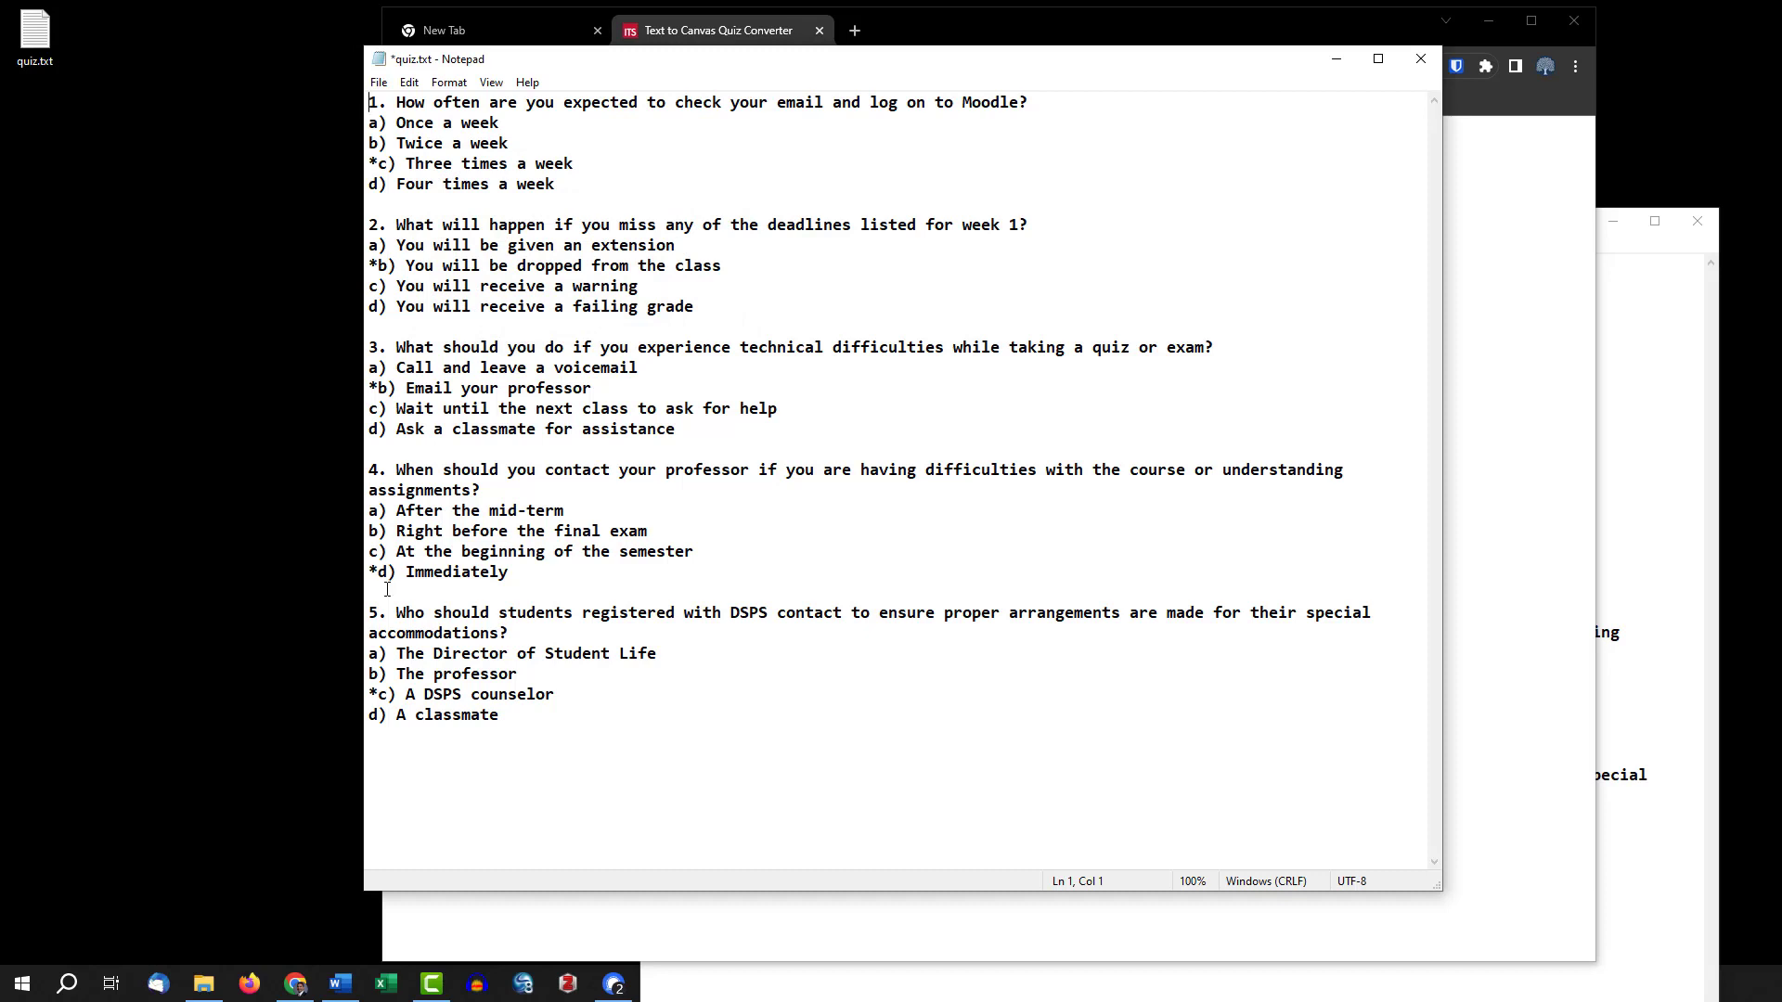
Save the corrected quiz.txt and close Notepad.
{"action": "left_click", "coordinate": [379, 82]}
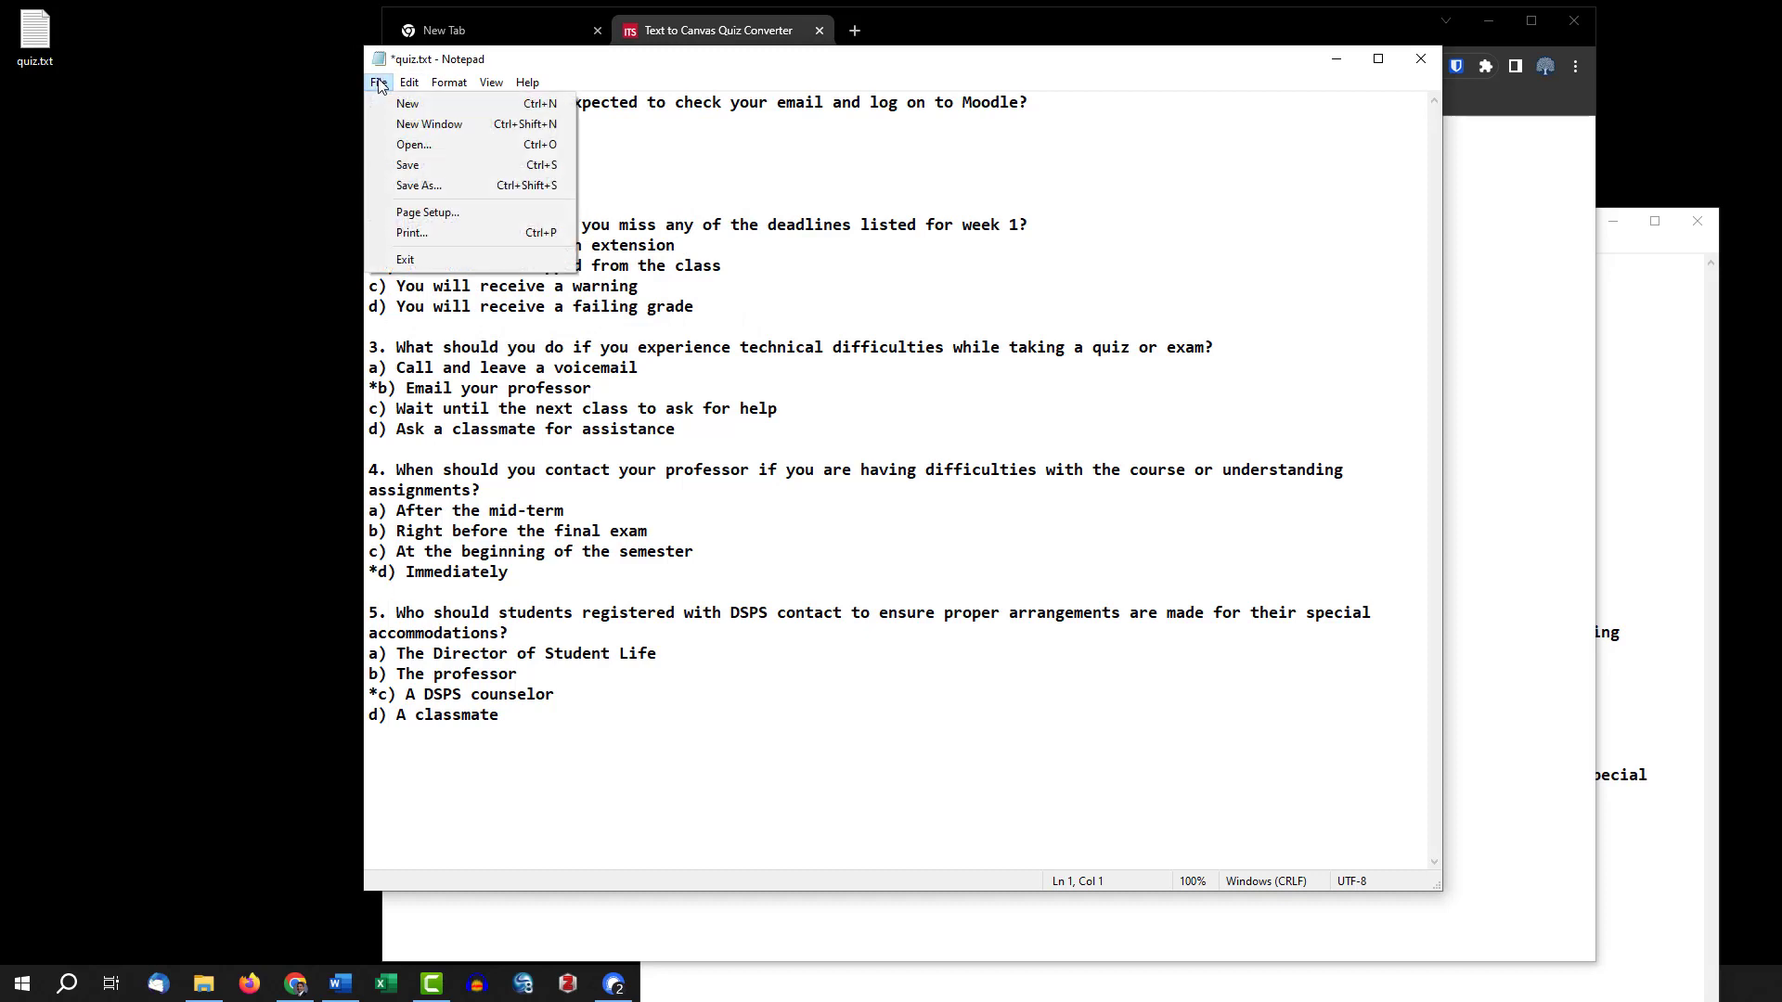
{"action": "left_click", "coordinate": [409, 165]}
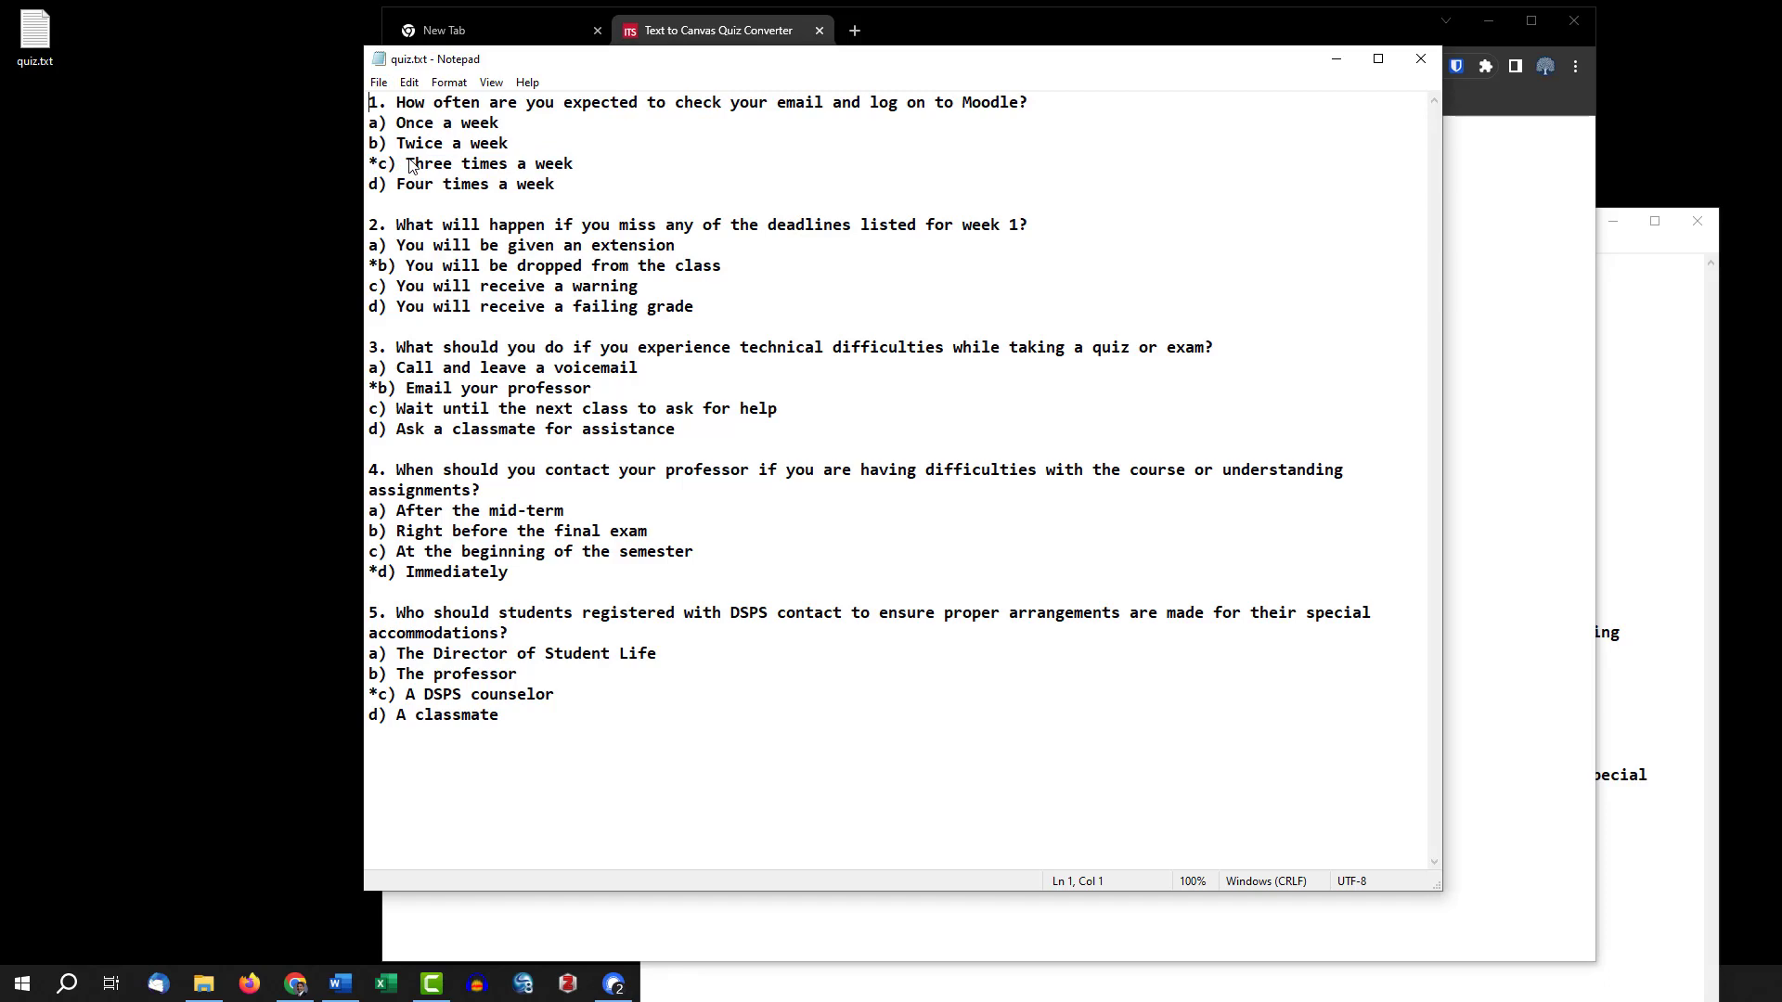
{"action": "left_click", "coordinate": [1425, 59]}
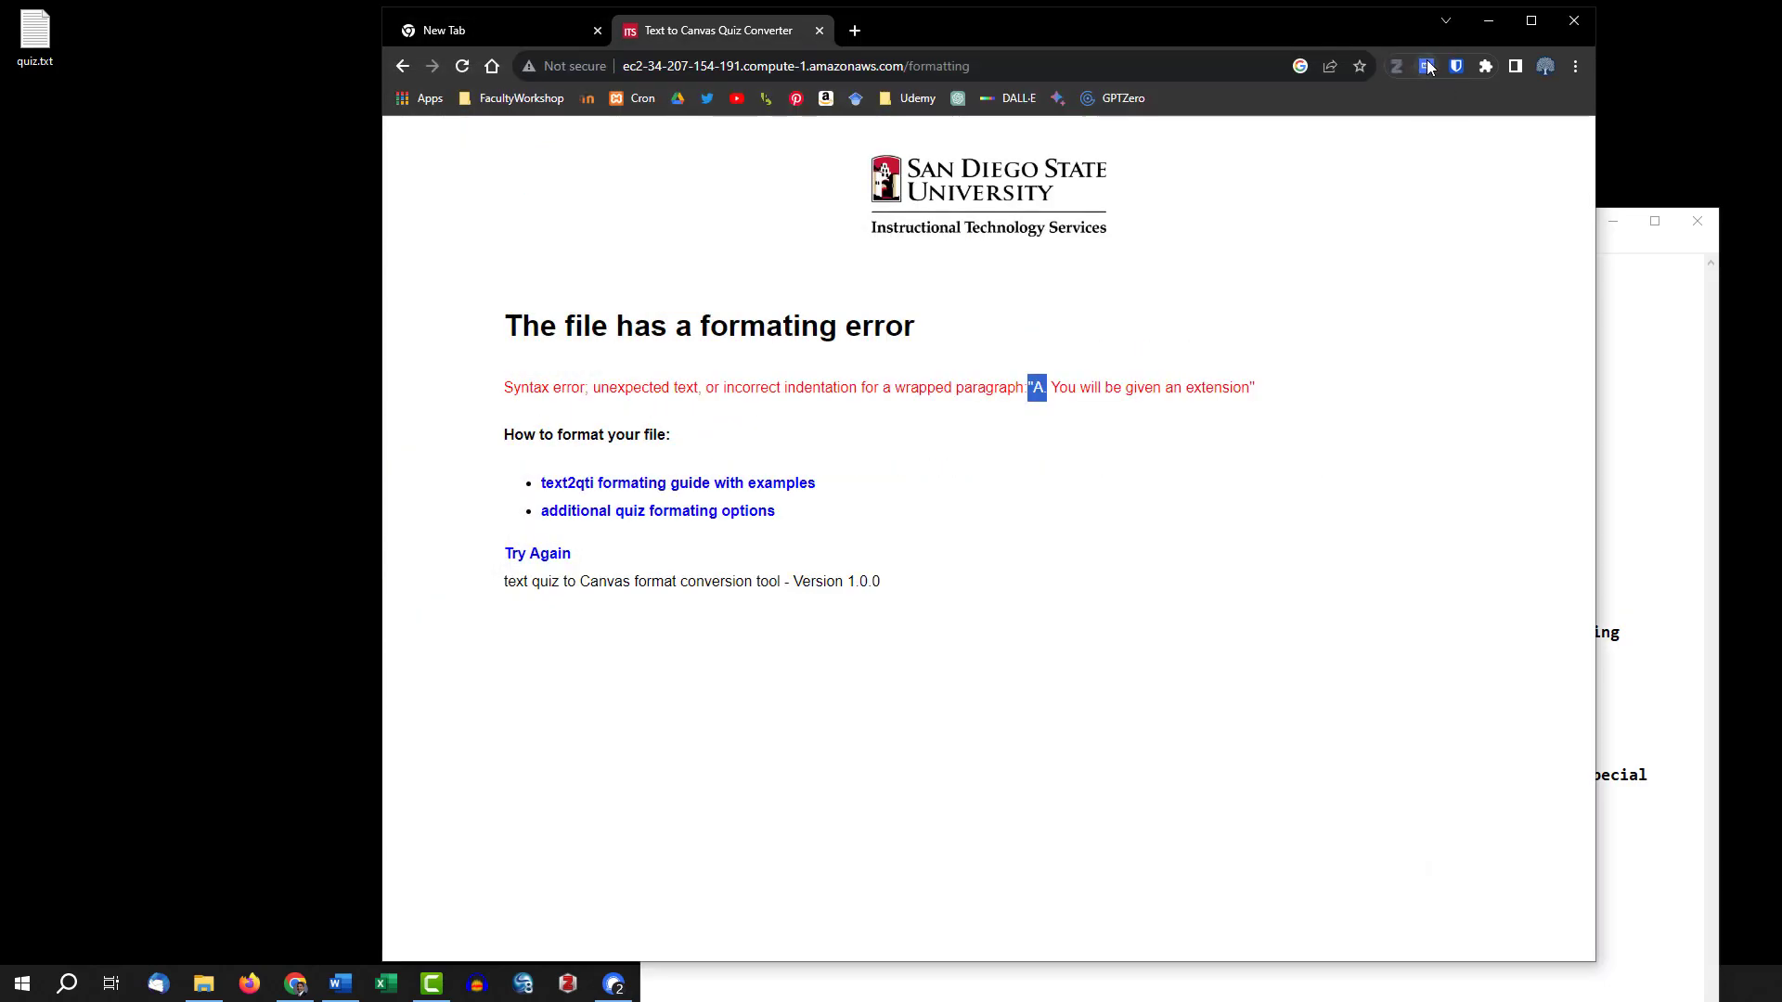
Reload the converter, upload the corrected quiz.txt, and reveal the downloaded quiz.zip in its folder.
{"action": "left_click", "coordinate": [402, 67]}
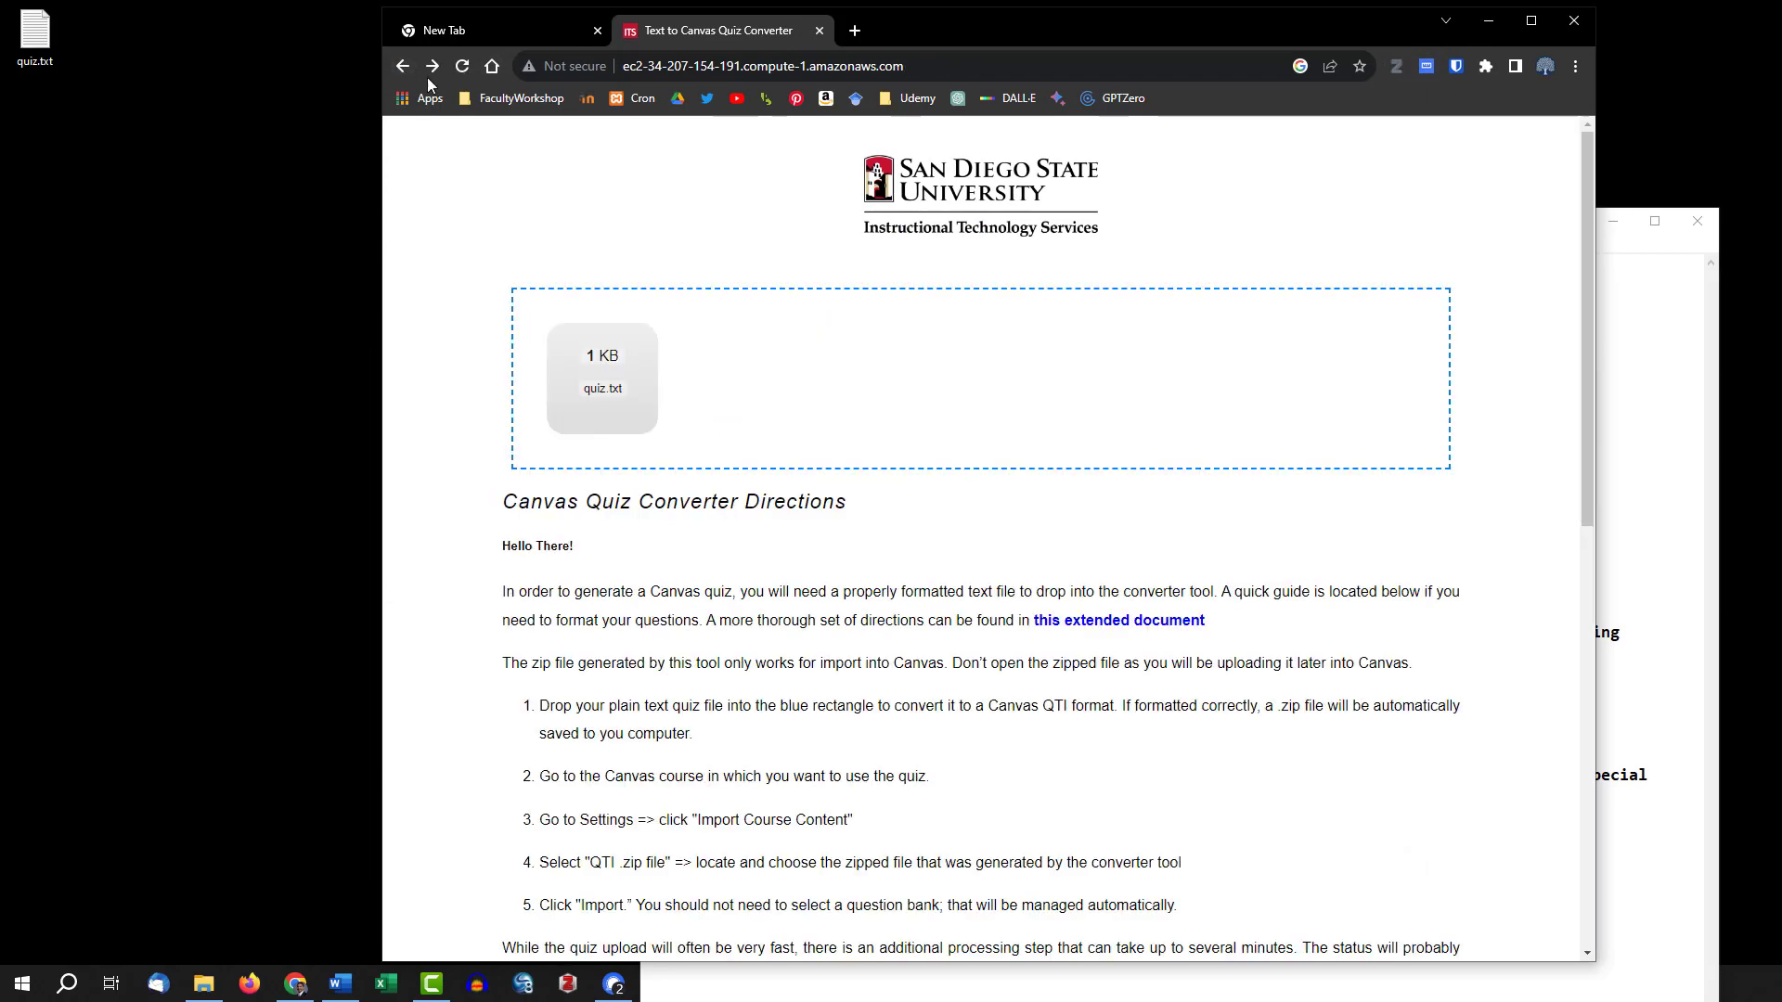
{"action": "left_click", "coordinate": [736, 65]}
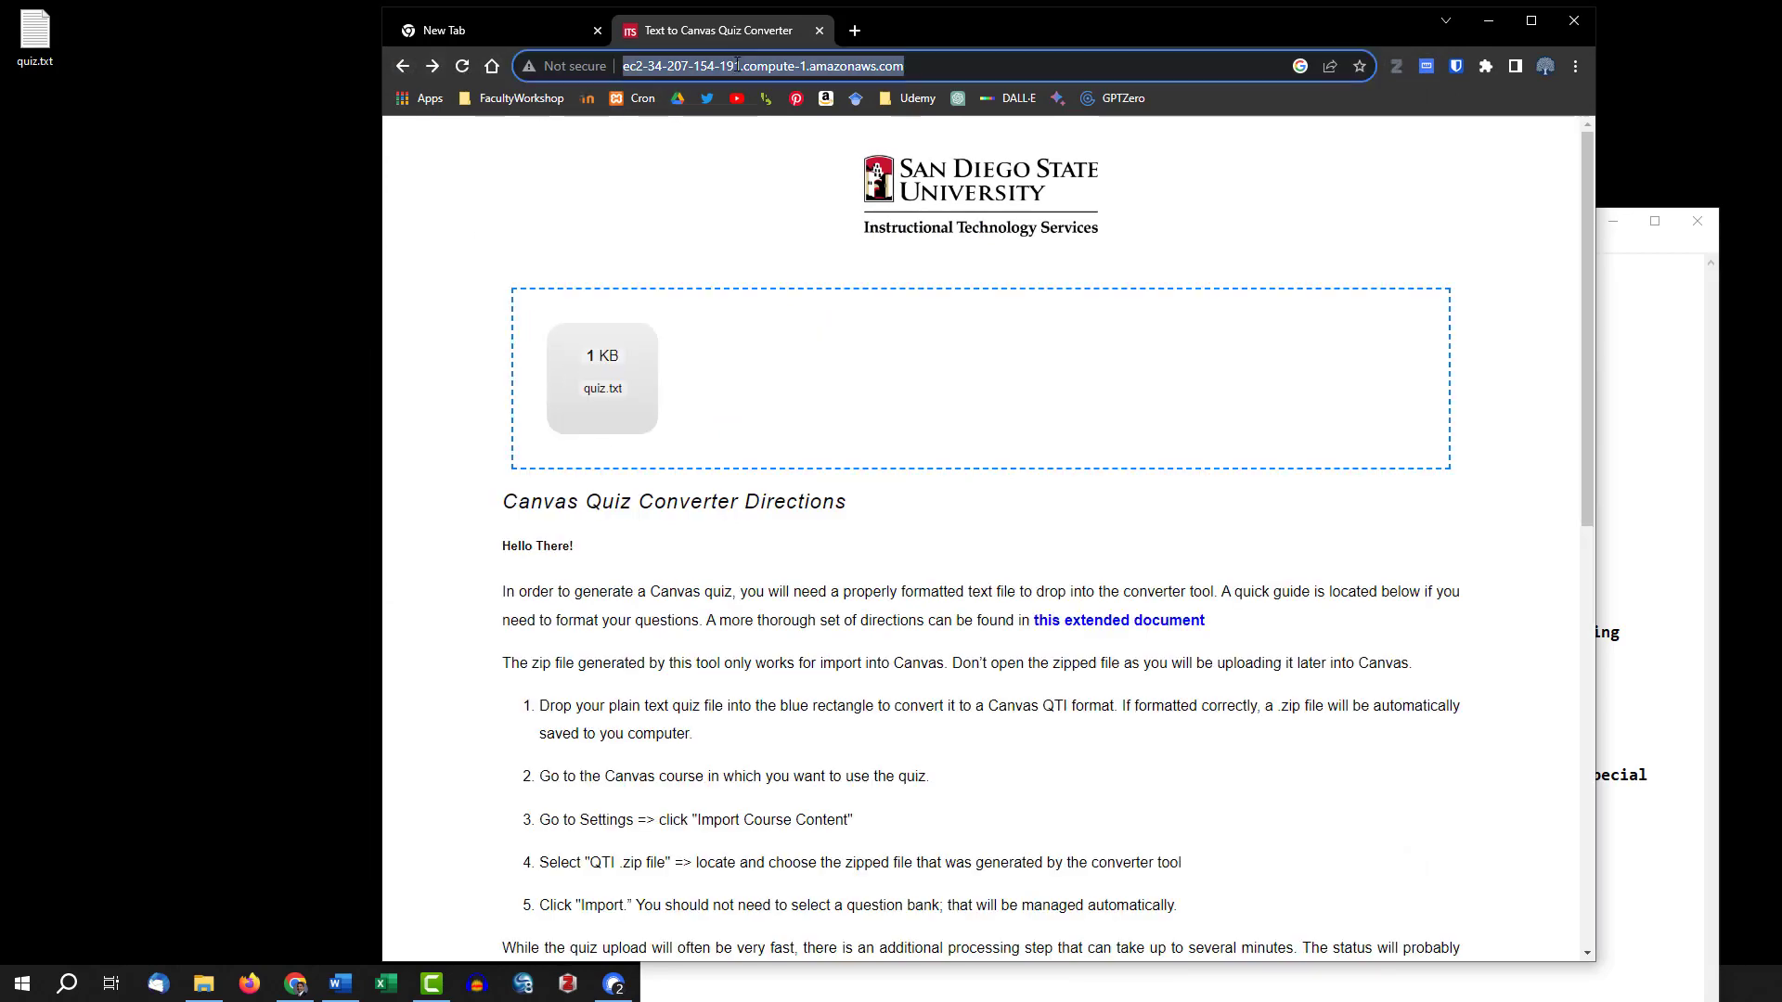
{"action": "key", "text": "Return"}
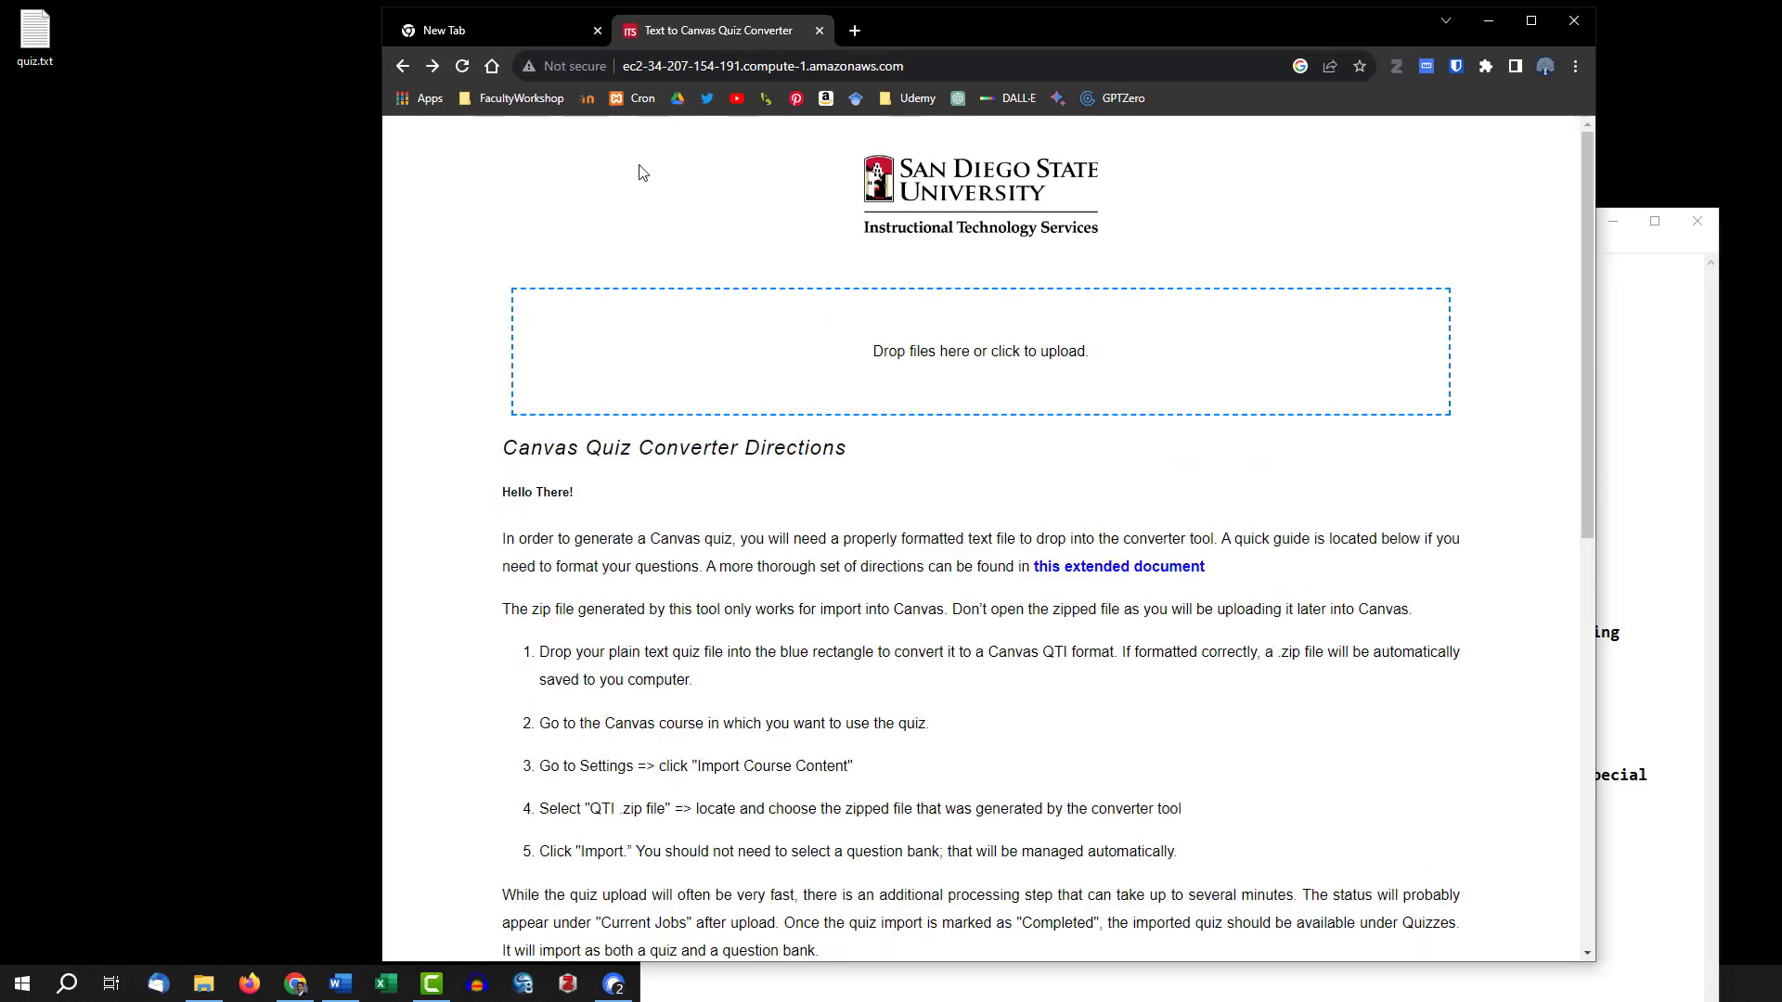
{"action": "left_click_drag", "start_coordinate": [35, 33], "coordinate": [917, 363]}
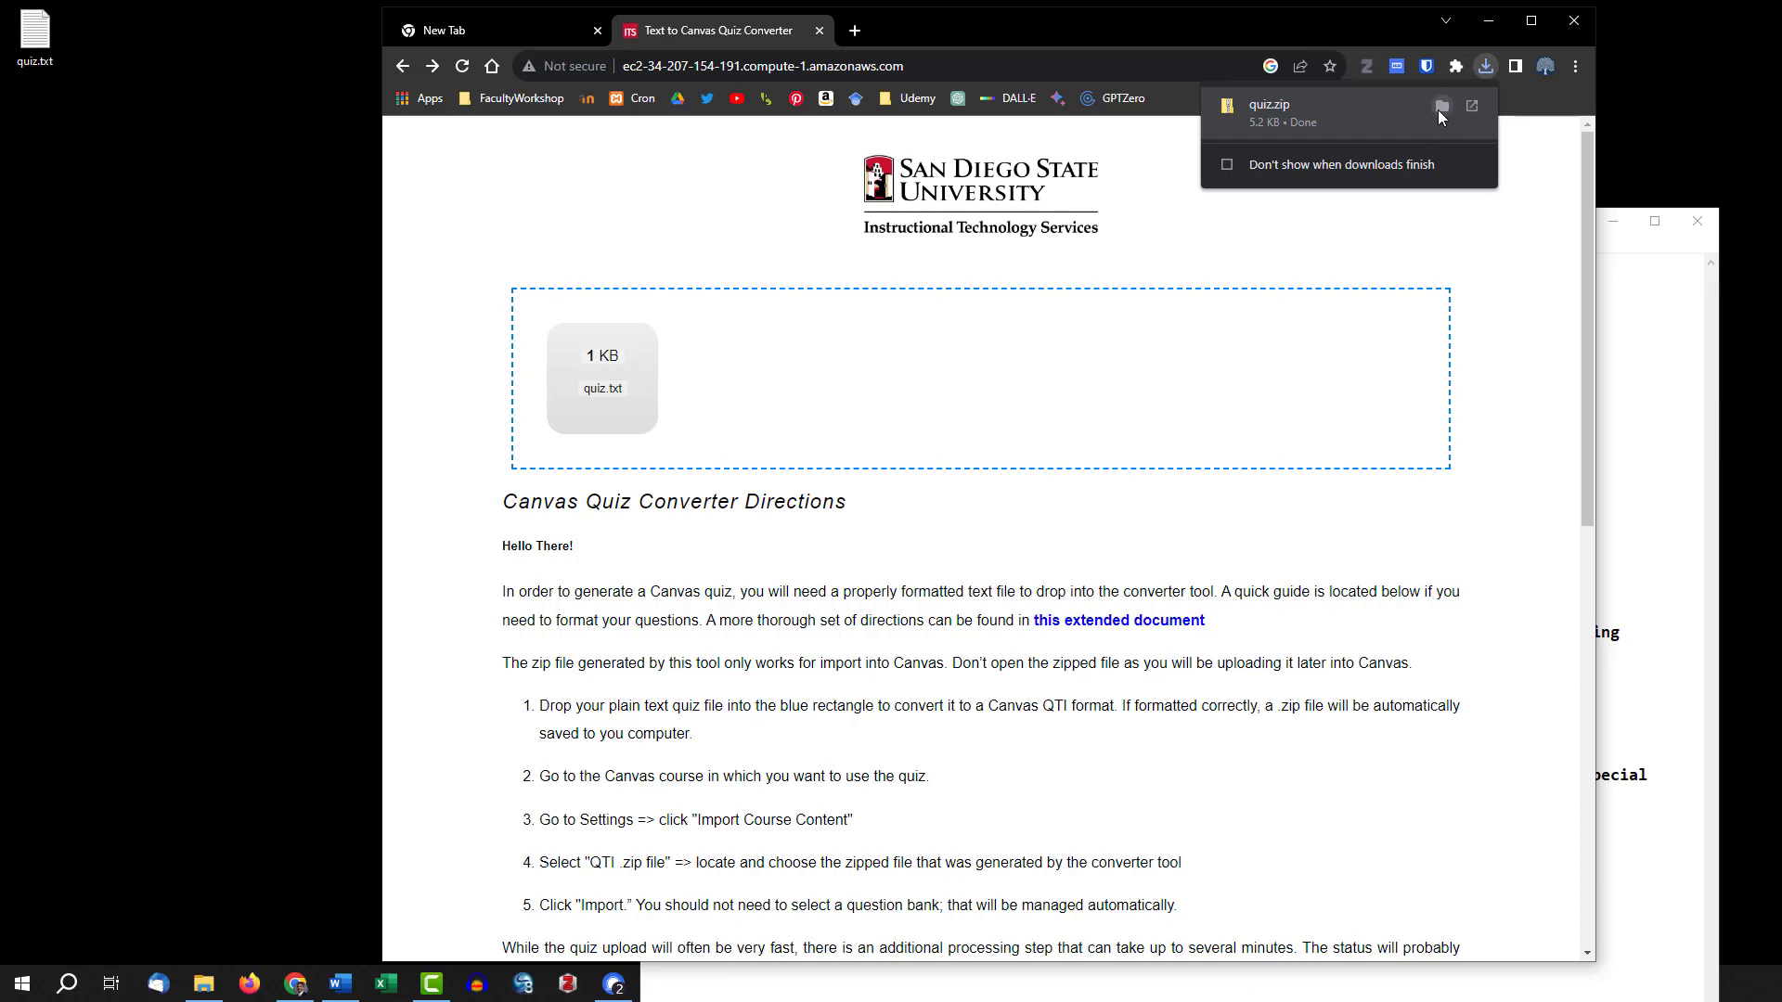
{"action": "left_click", "coordinate": [1439, 109]}
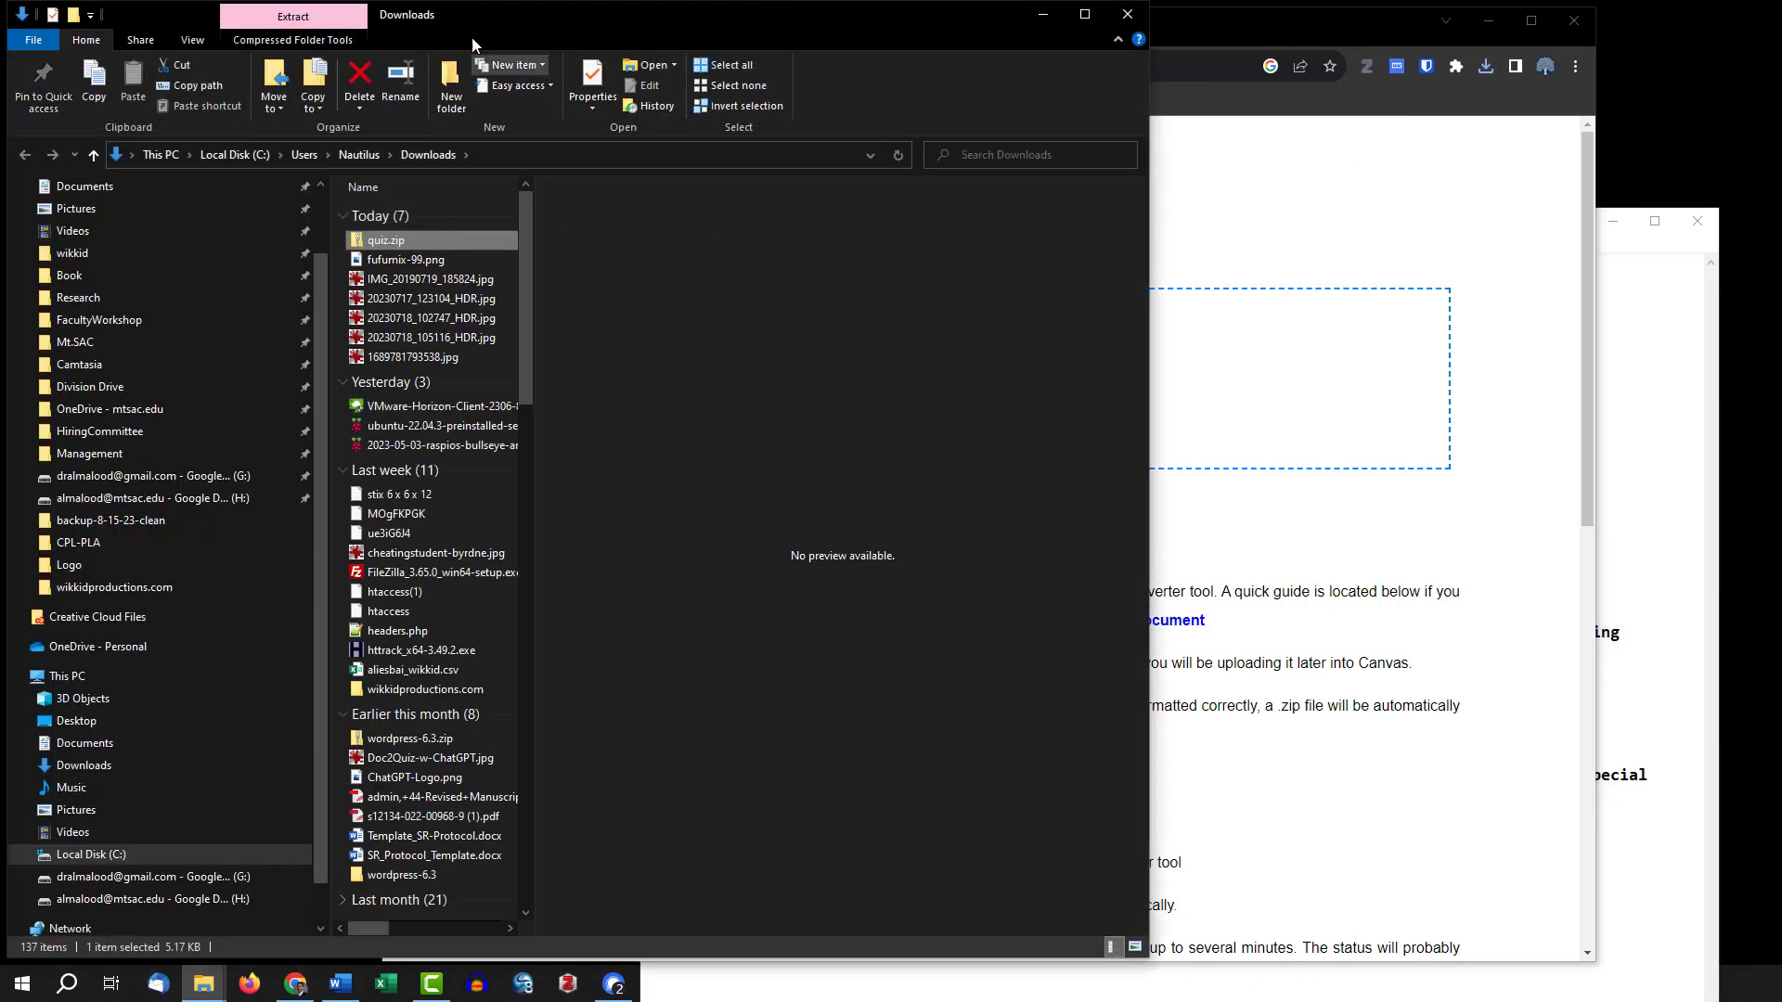
Copy quiz.zip to the desktop, maximize Chrome, and dock the FacultyWorkshop Canvas window as a tab.
{"action": "left_click_drag", "start_coordinate": [474, 20], "coordinate": [496, 438]}
{"action": "left_click_drag", "start_coordinate": [414, 650], "coordinate": [226, 225]}
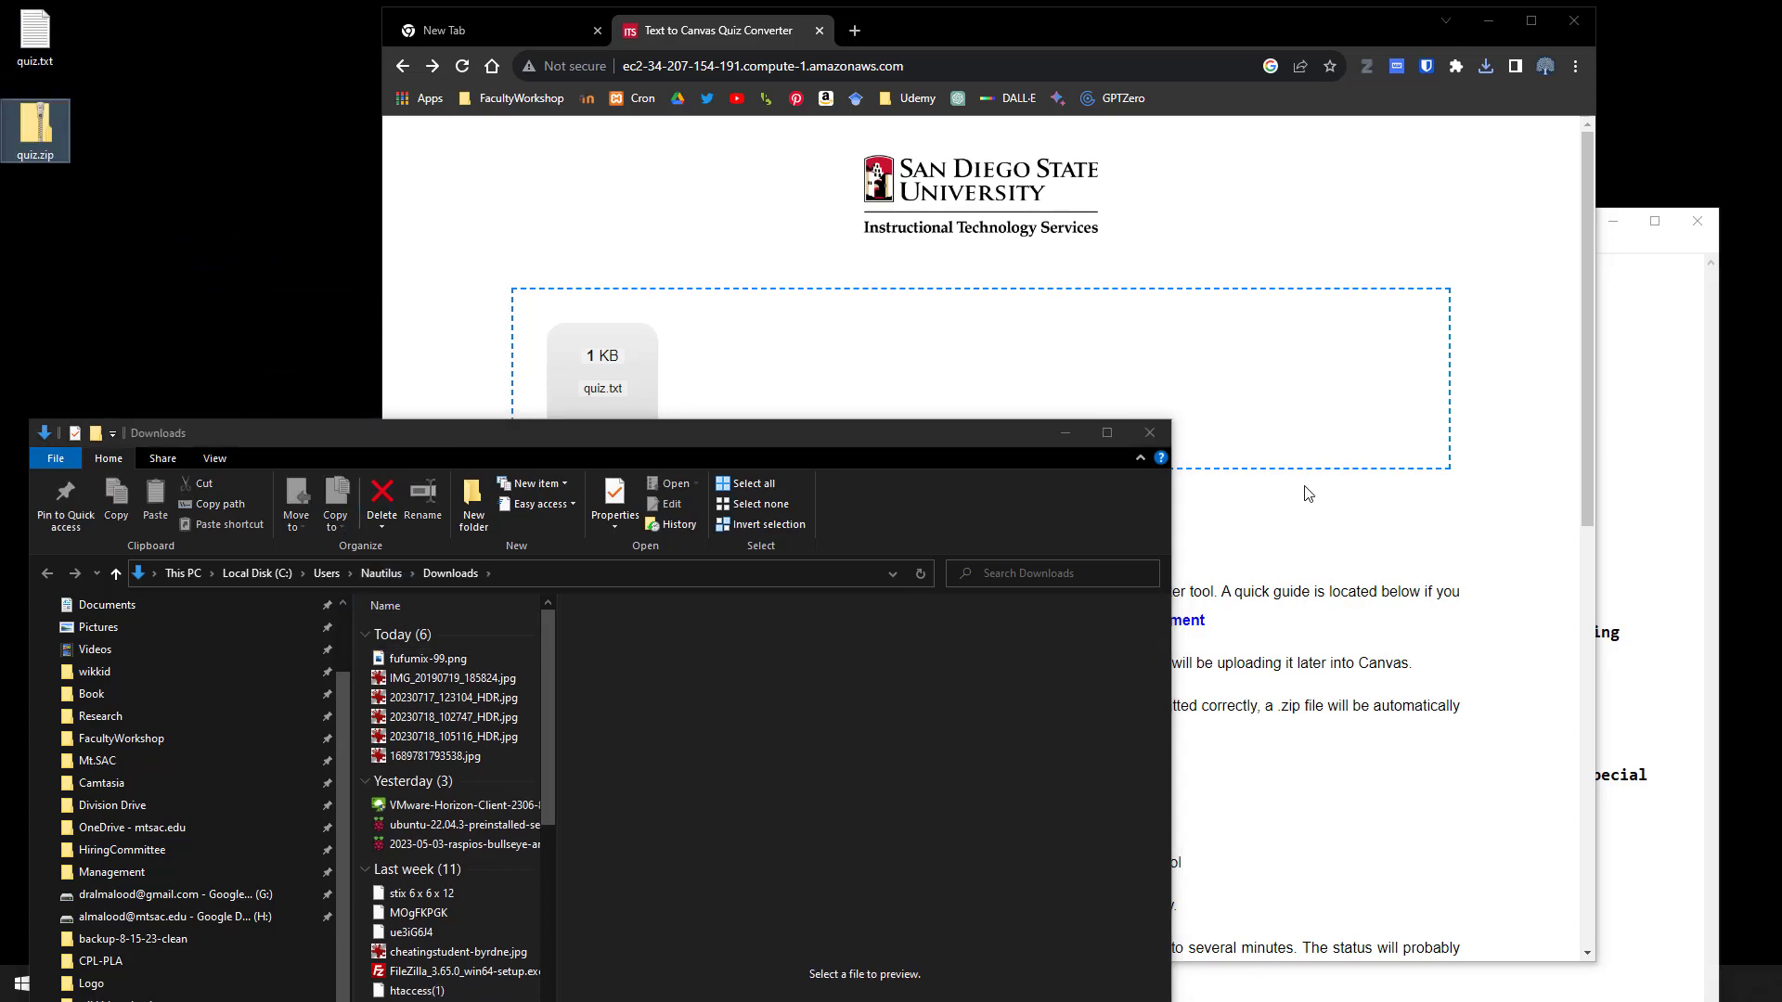
{"action": "left_click", "coordinate": [1150, 433]}
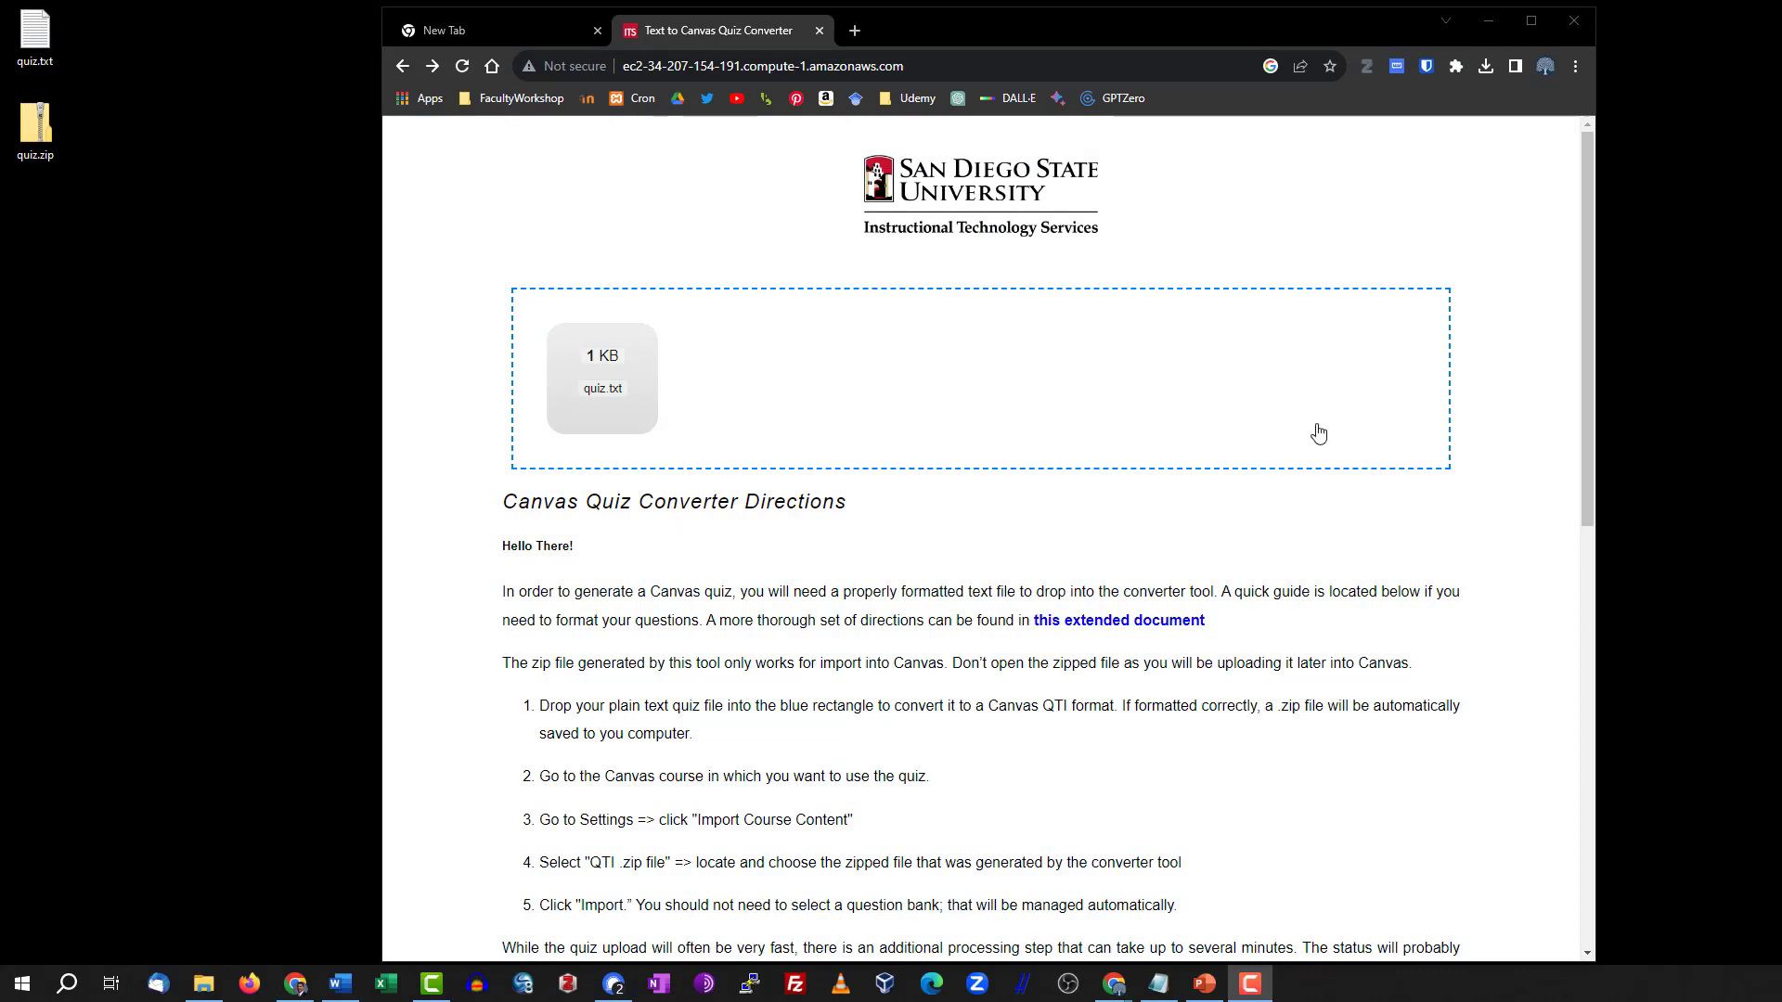
{"action": "left_click", "coordinate": [1540, 26]}
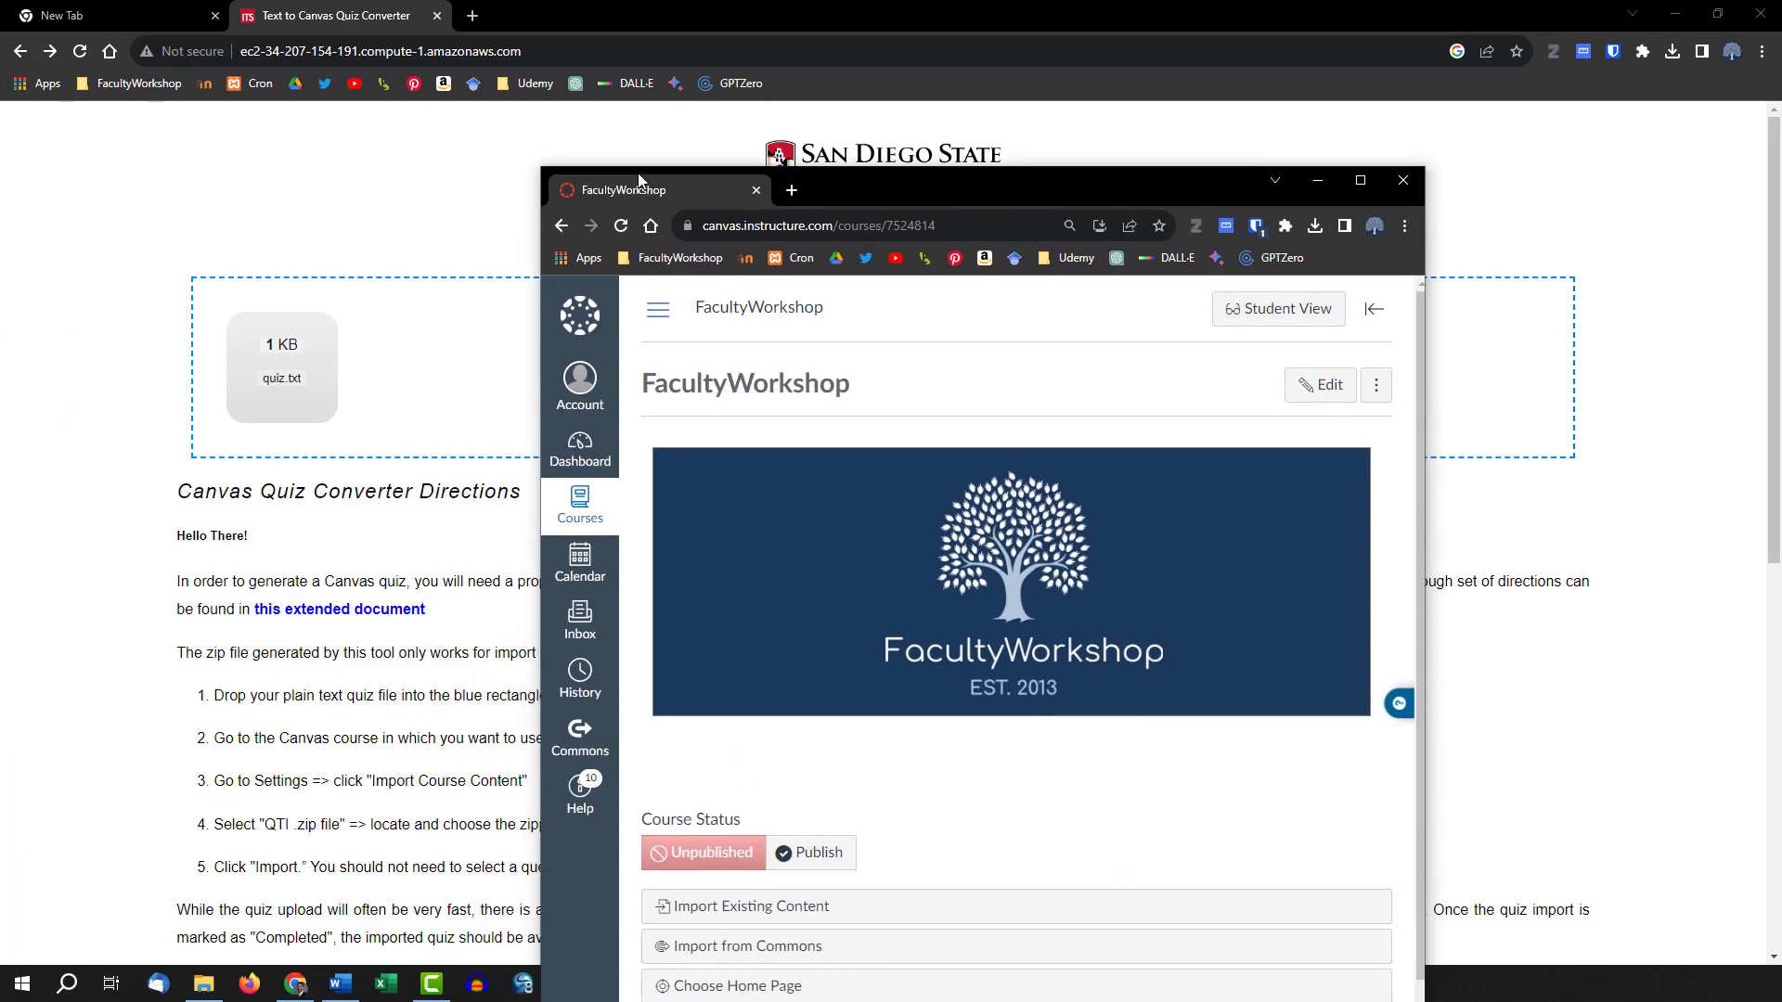
{"action": "left_click_drag", "start_coordinate": [649, 176], "coordinate": [535, 7]}
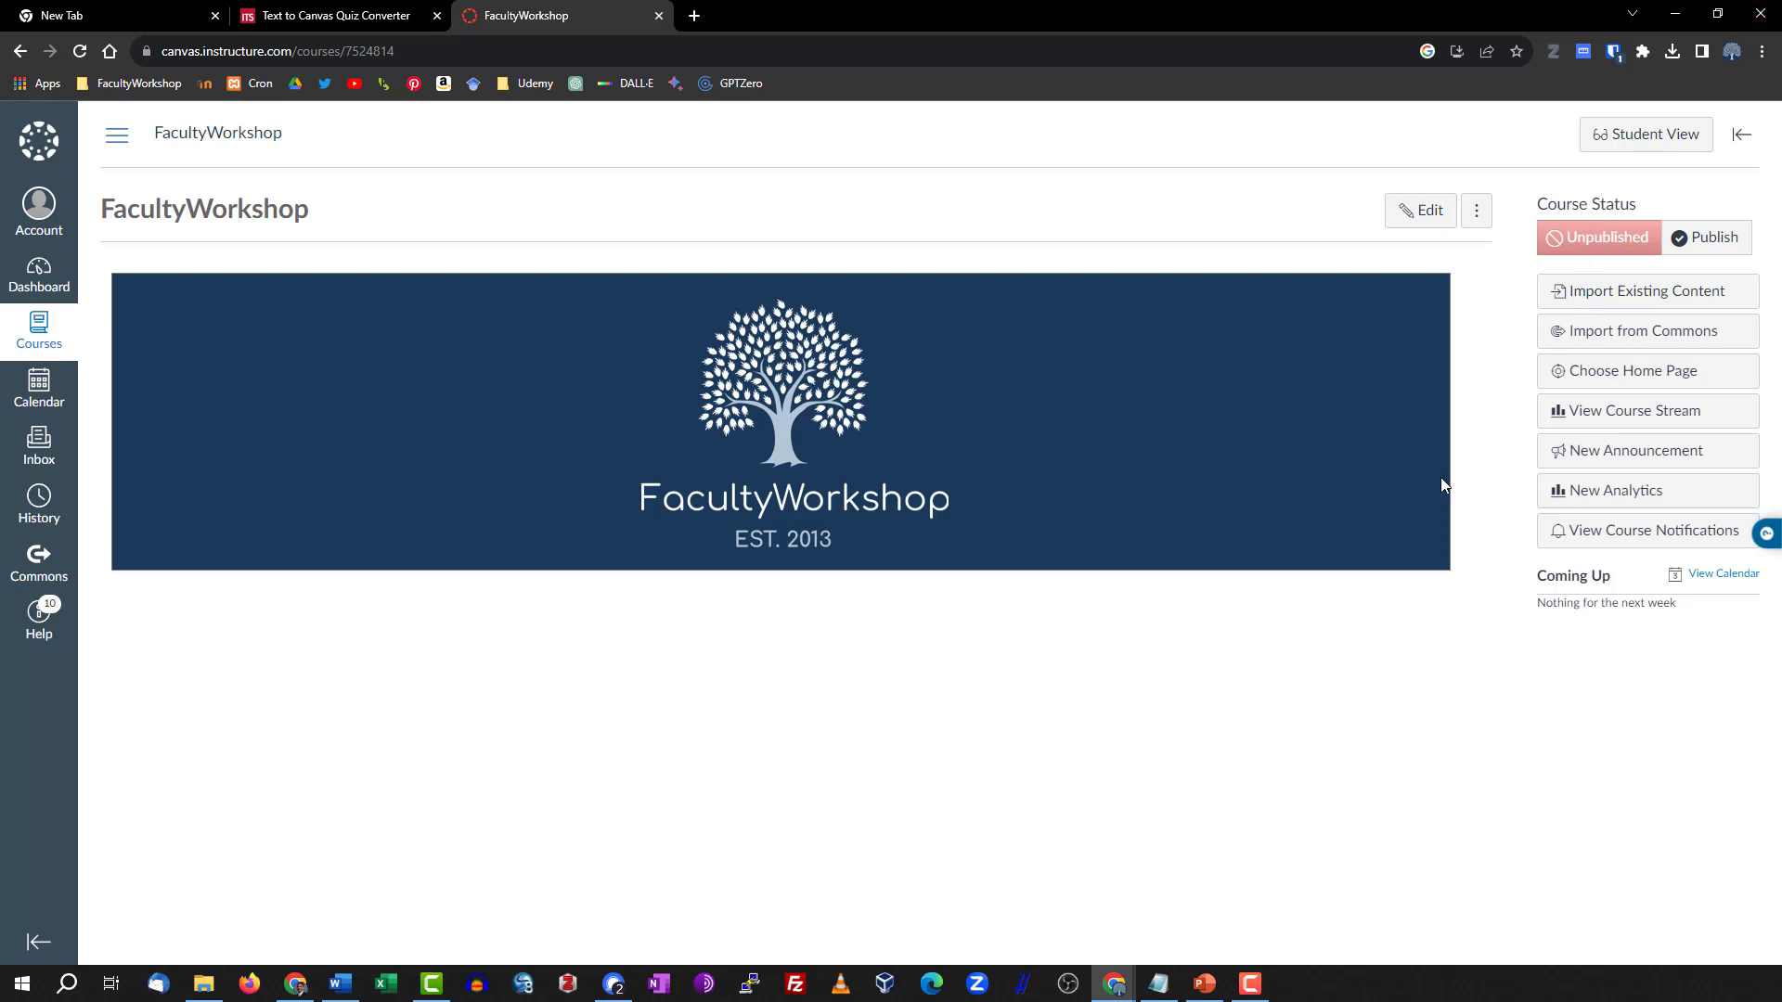
Set up a QTI .zip content import using quiz.zip from the Desktop.
{"action": "left_click", "coordinate": [1602, 295]}
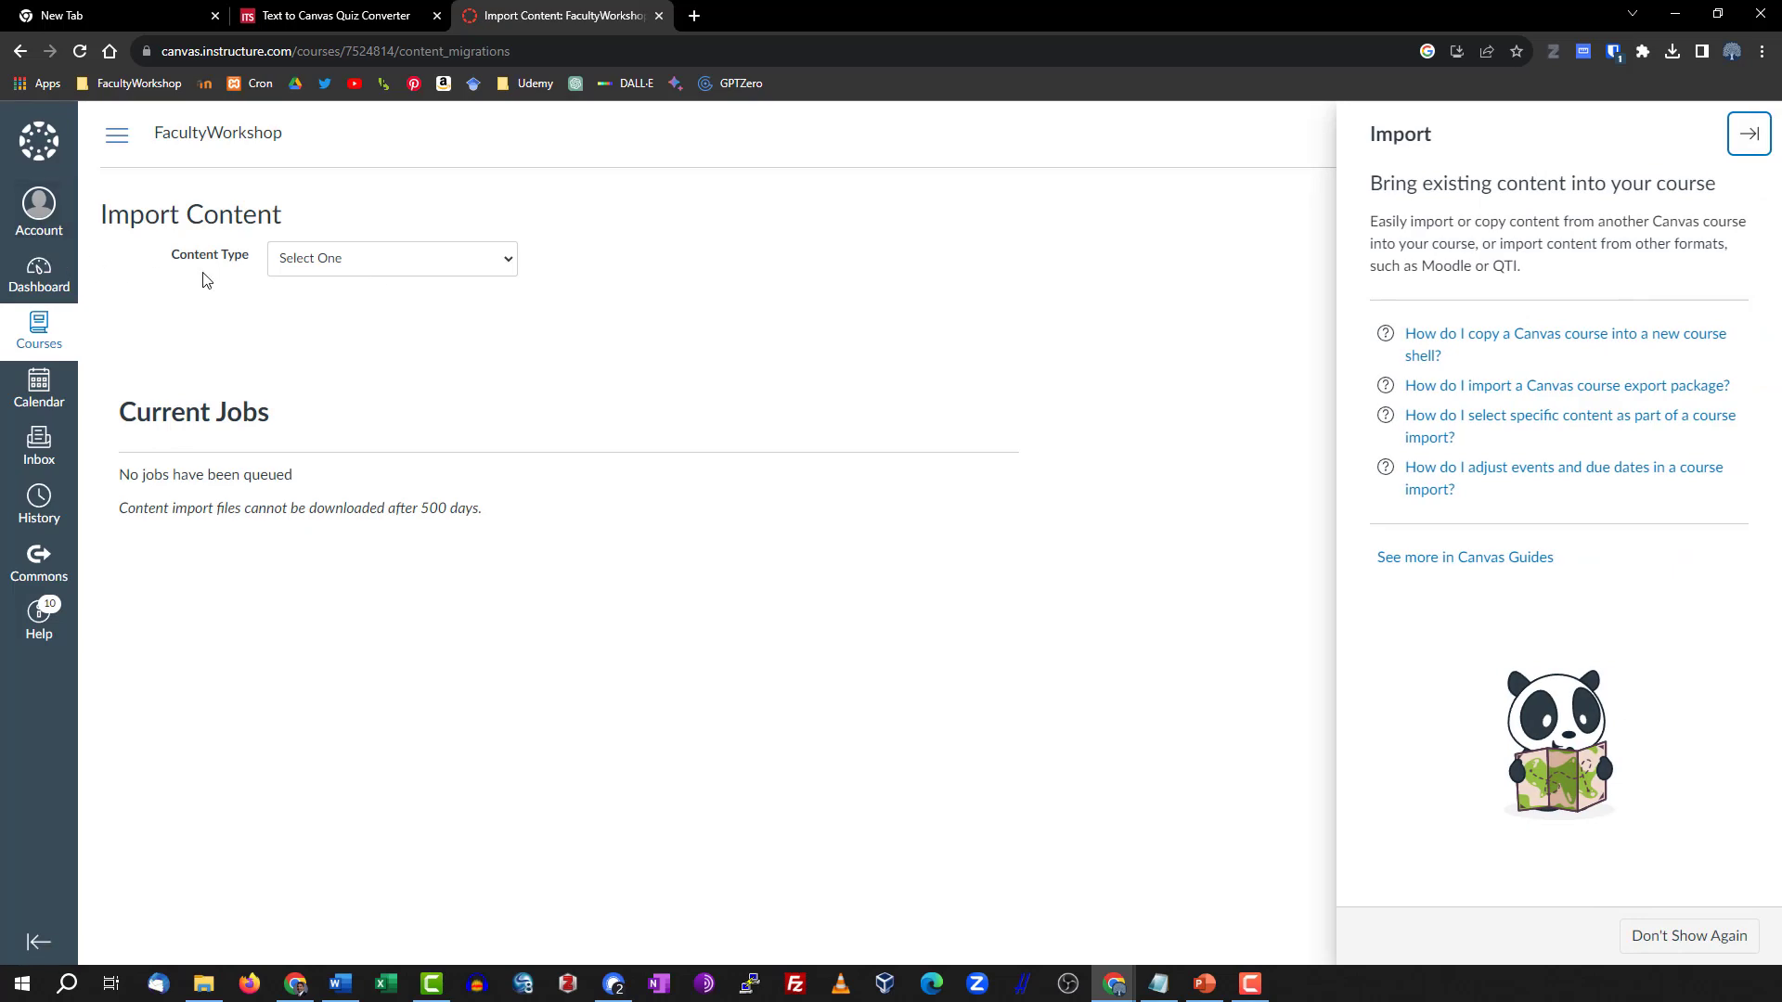
{"action": "key", "text": "ctrl+plus"}
{"action": "key", "text": "ctrl+plus"}
{"action": "key", "text": "ctrl+plus"}
{"action": "key", "text": "ctrl+minus"}
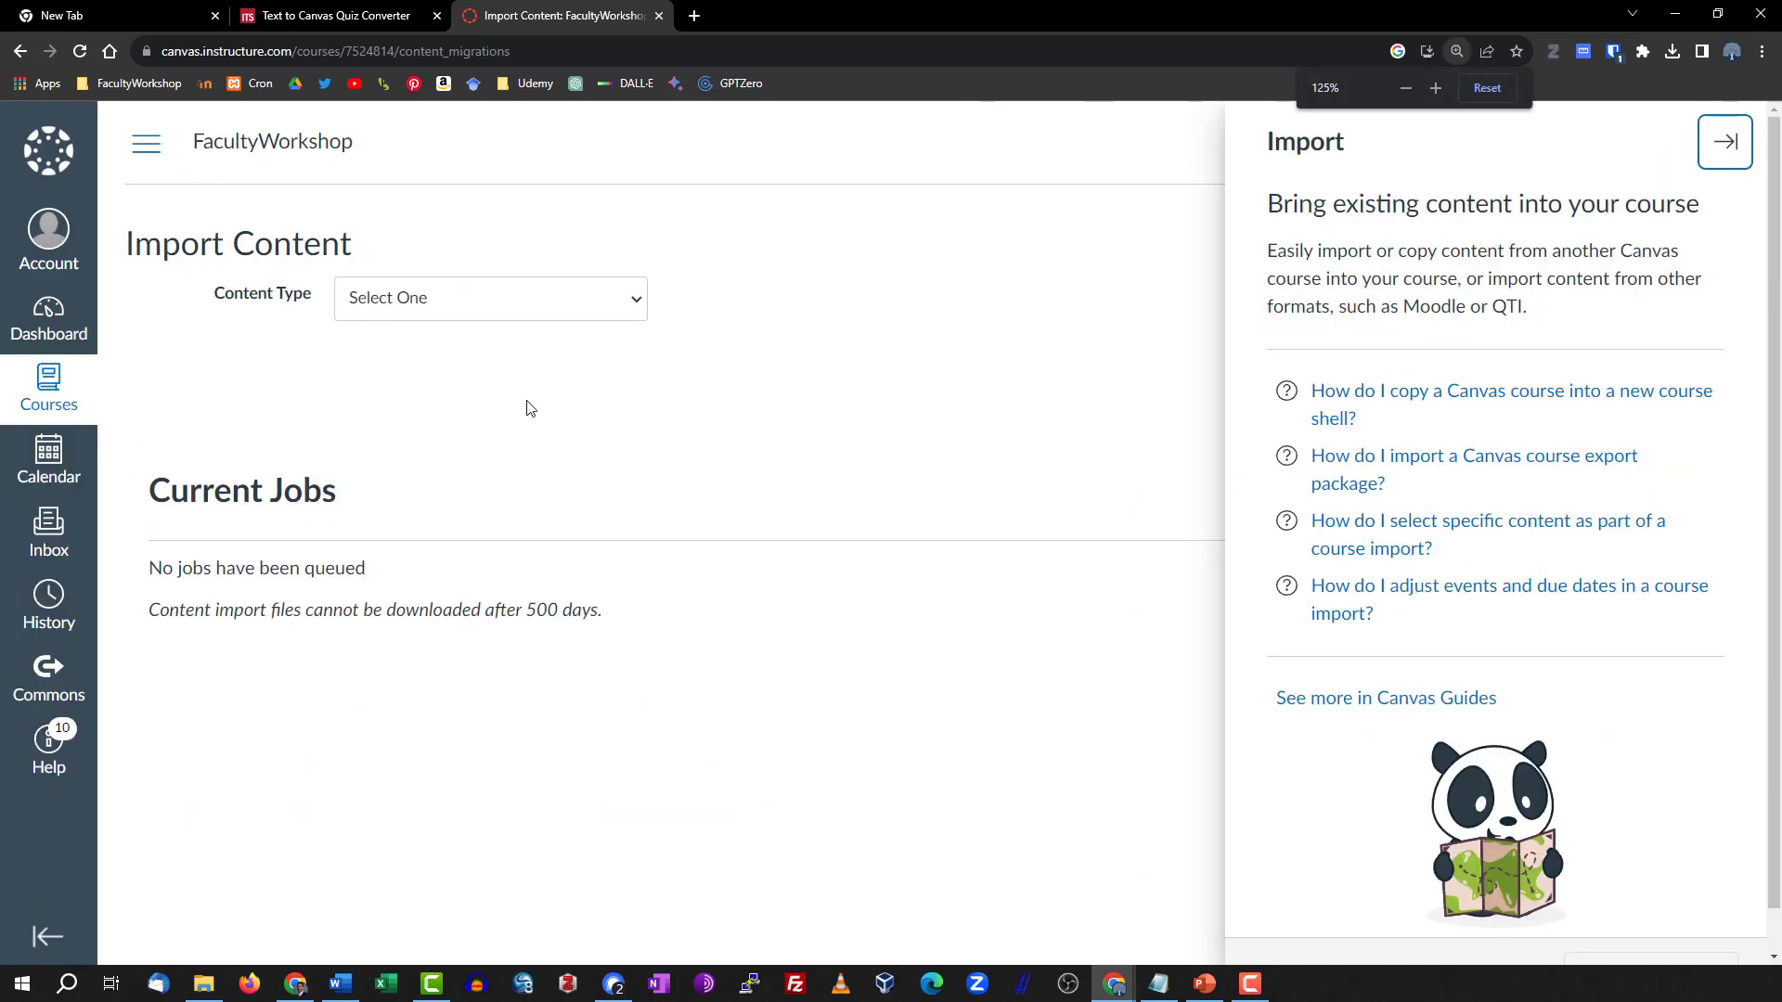
{"action": "left_click", "coordinate": [621, 316]}
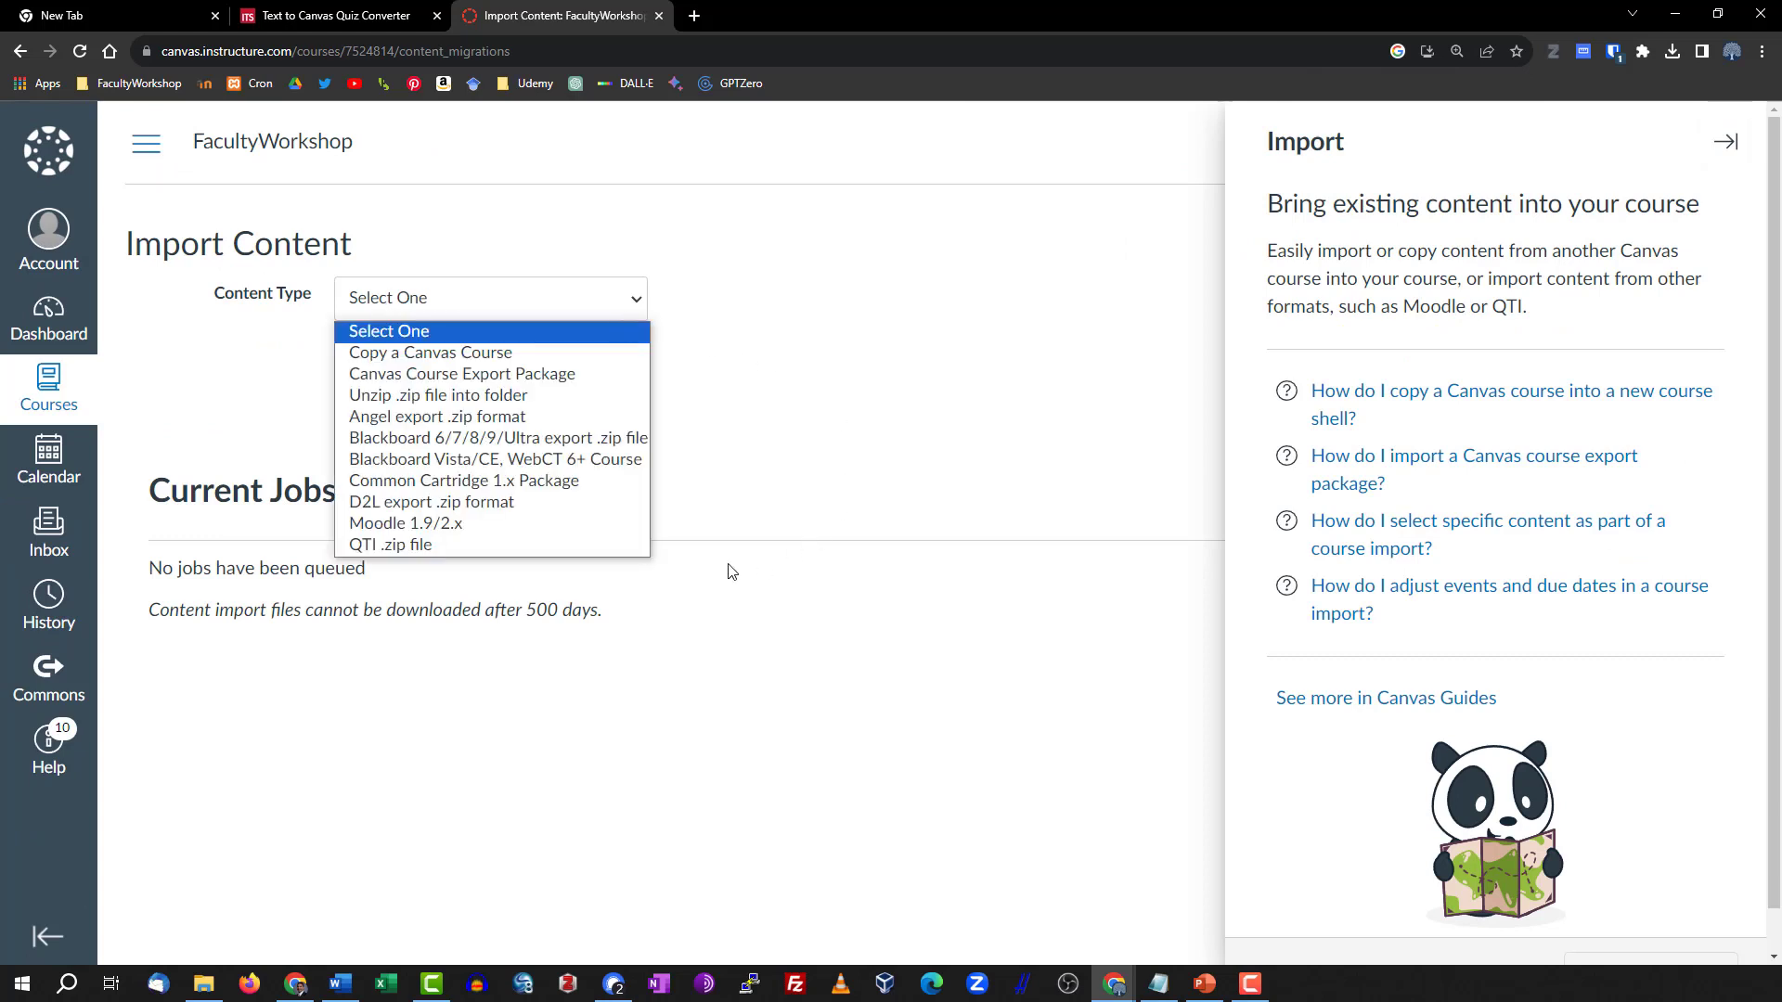
{"action": "left_click", "coordinate": [356, 548]}
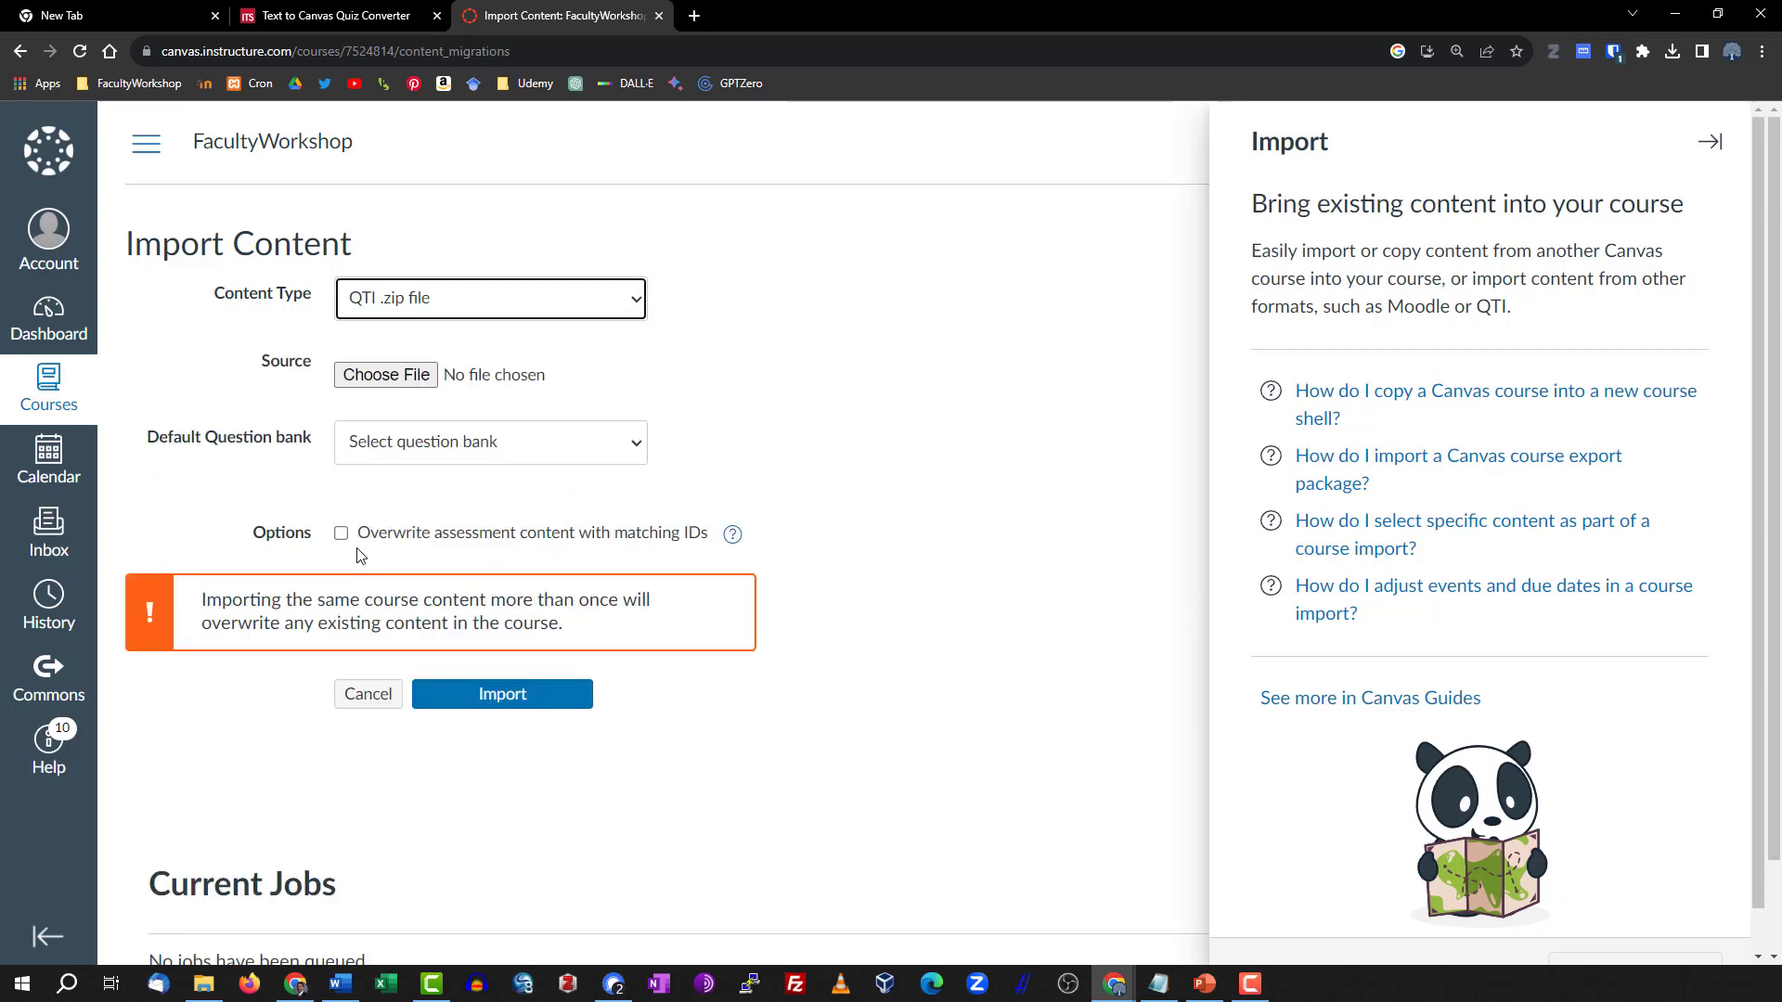
{"action": "left_click", "coordinate": [409, 375]}
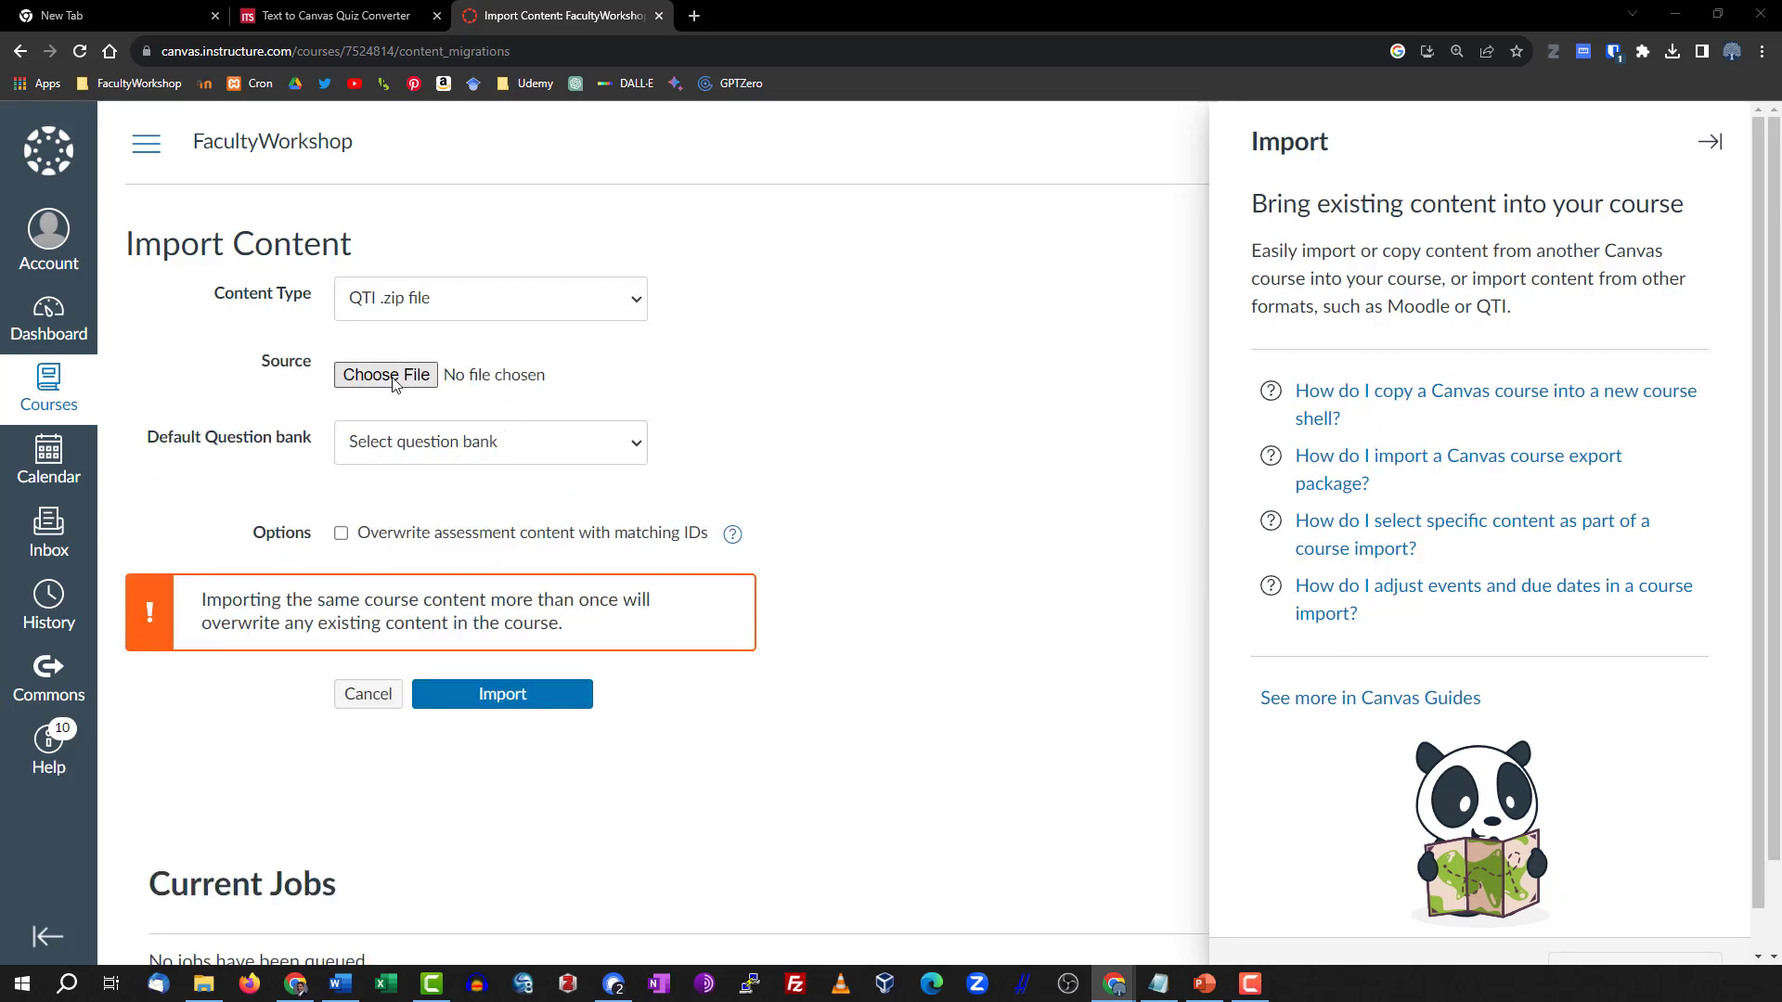
{"action": "left_click", "coordinate": [66, 147]}
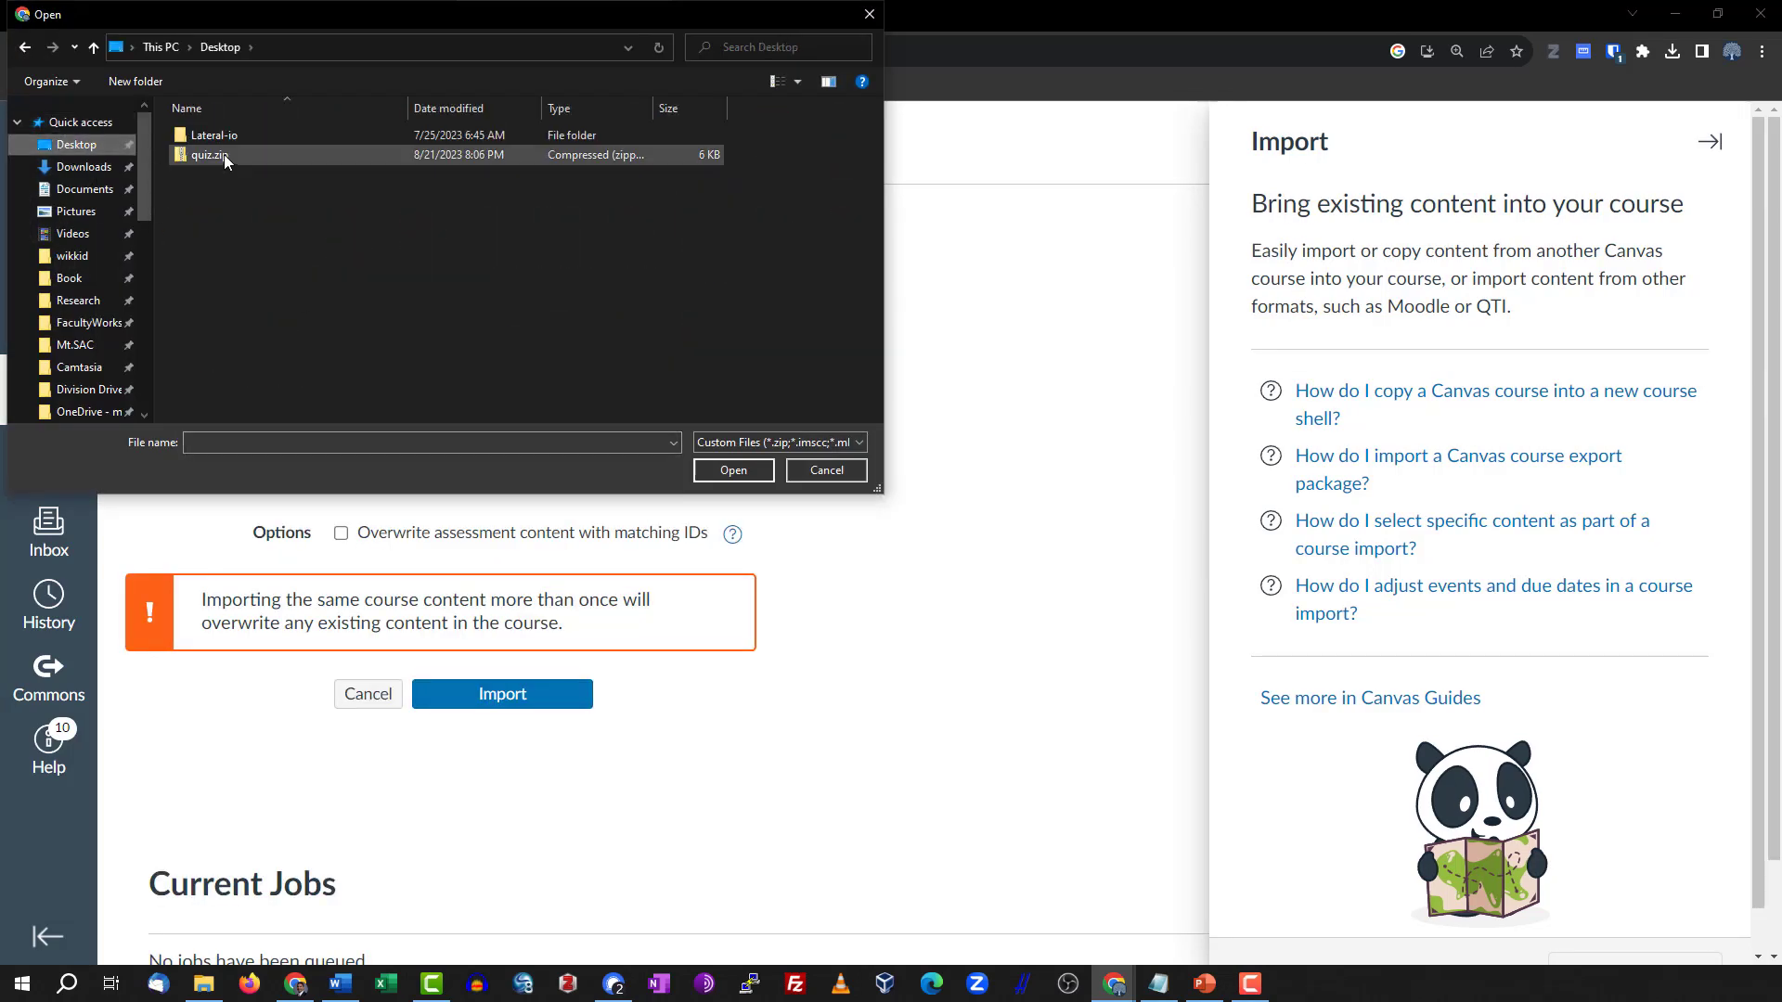
{"action": "left_click", "coordinate": [200, 158]}
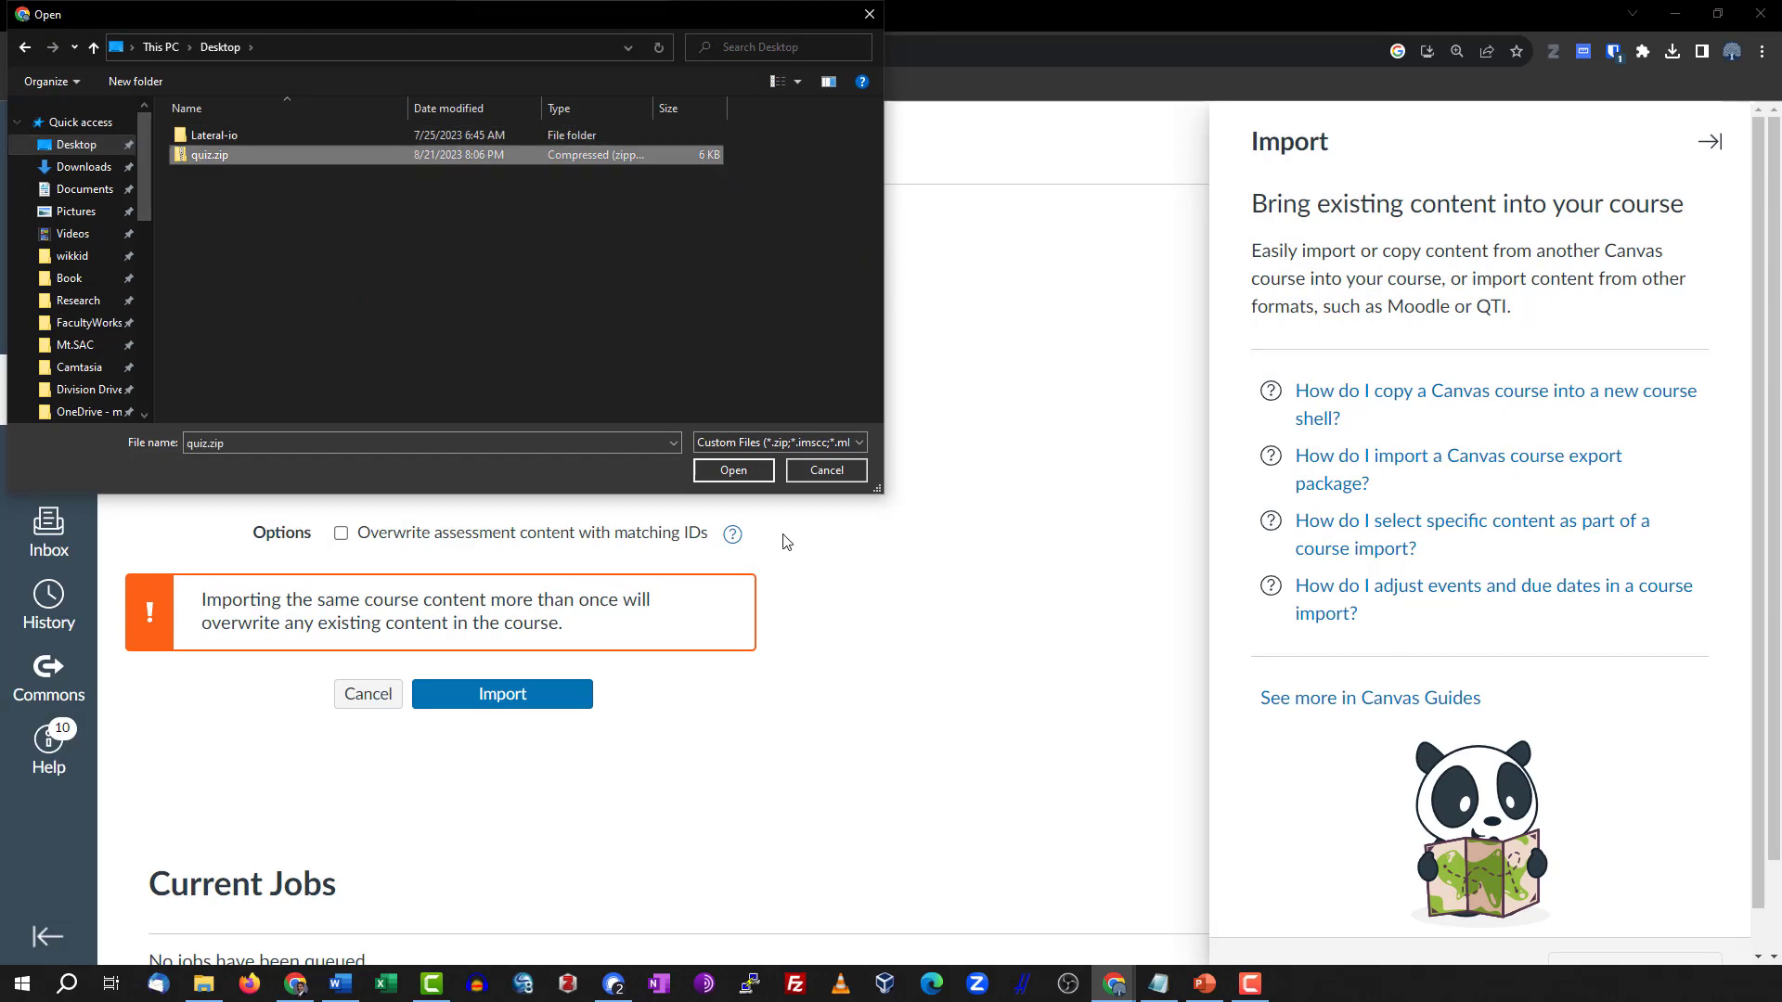
{"action": "left_click", "coordinate": [741, 467]}
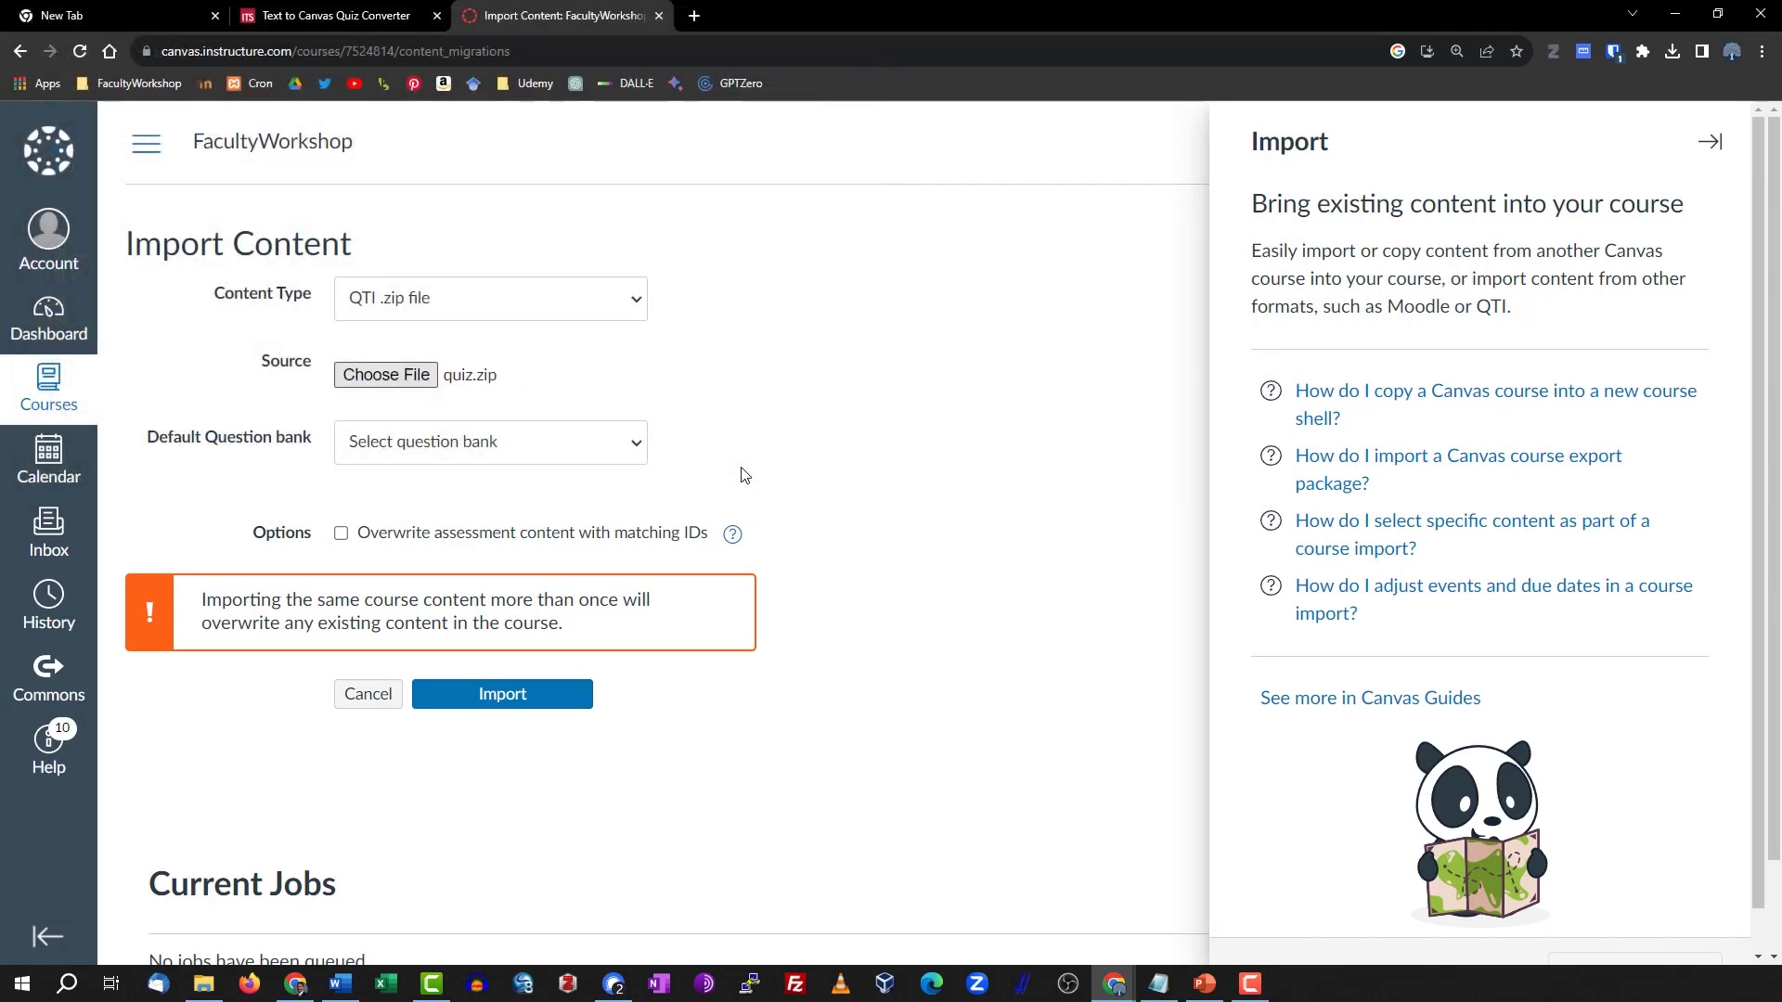
Send the questions to a new question bank named 'Syllabus Quiz' and start the import.
{"action": "left_click", "coordinate": [475, 464]}
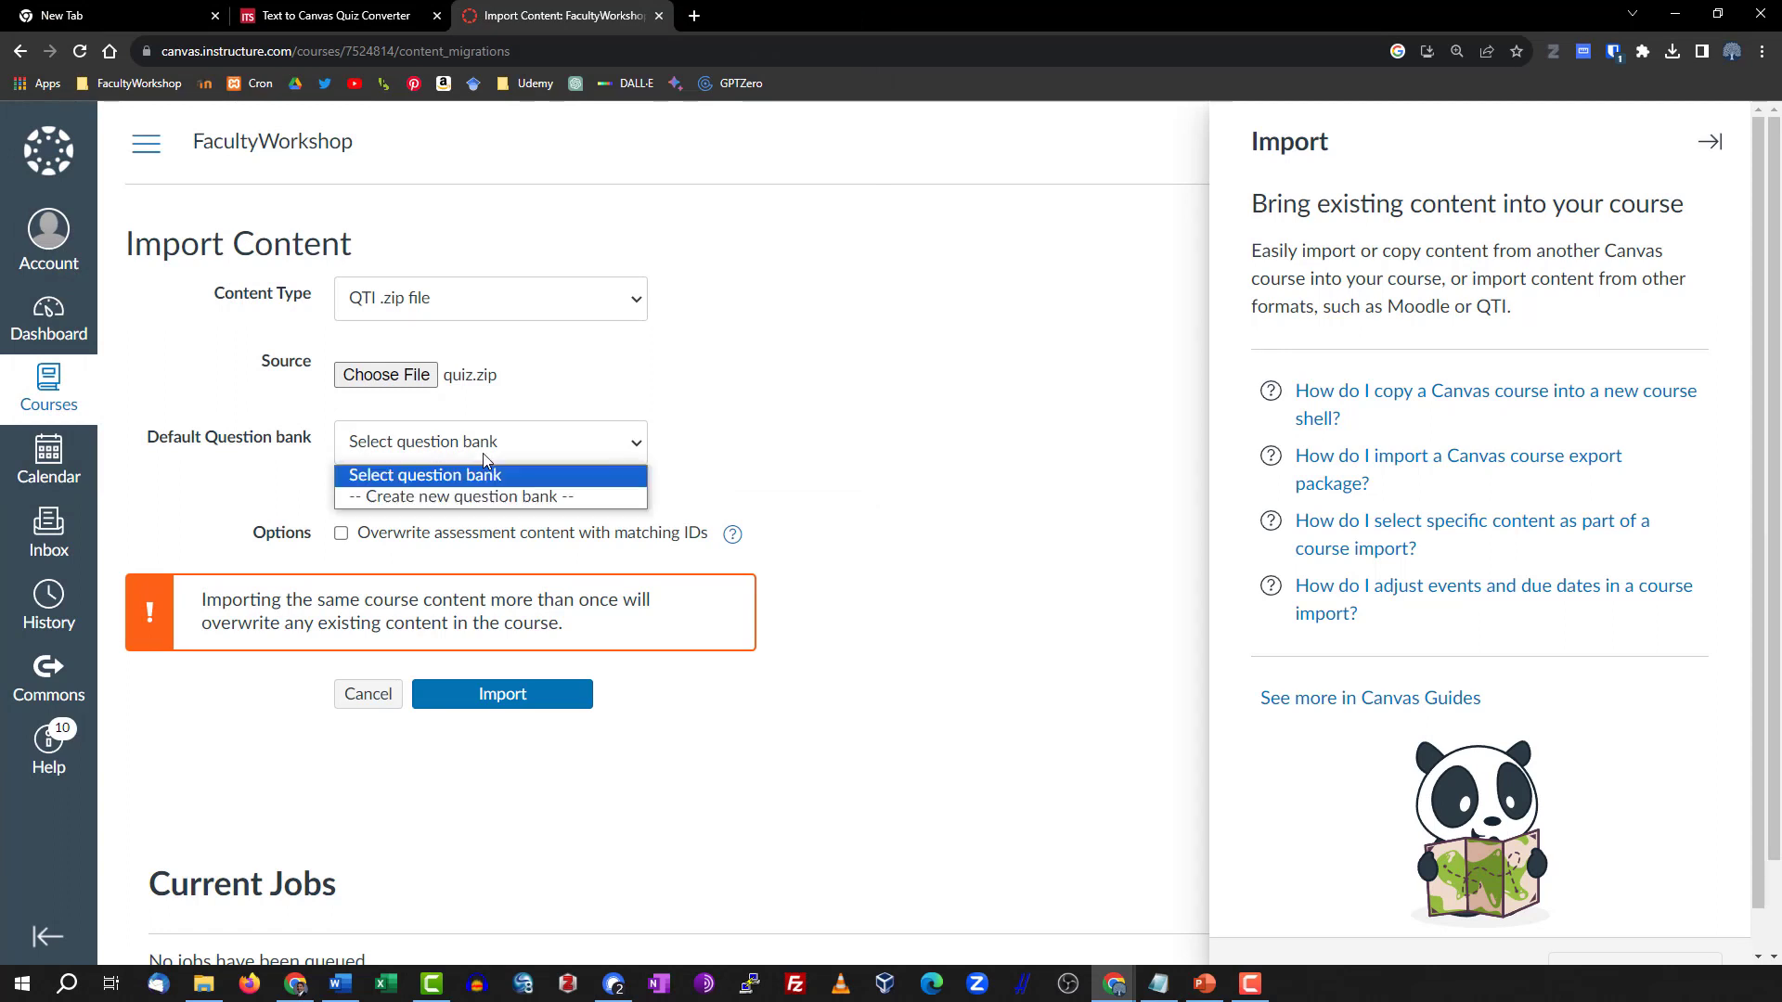
{"action": "left_click", "coordinate": [468, 498]}
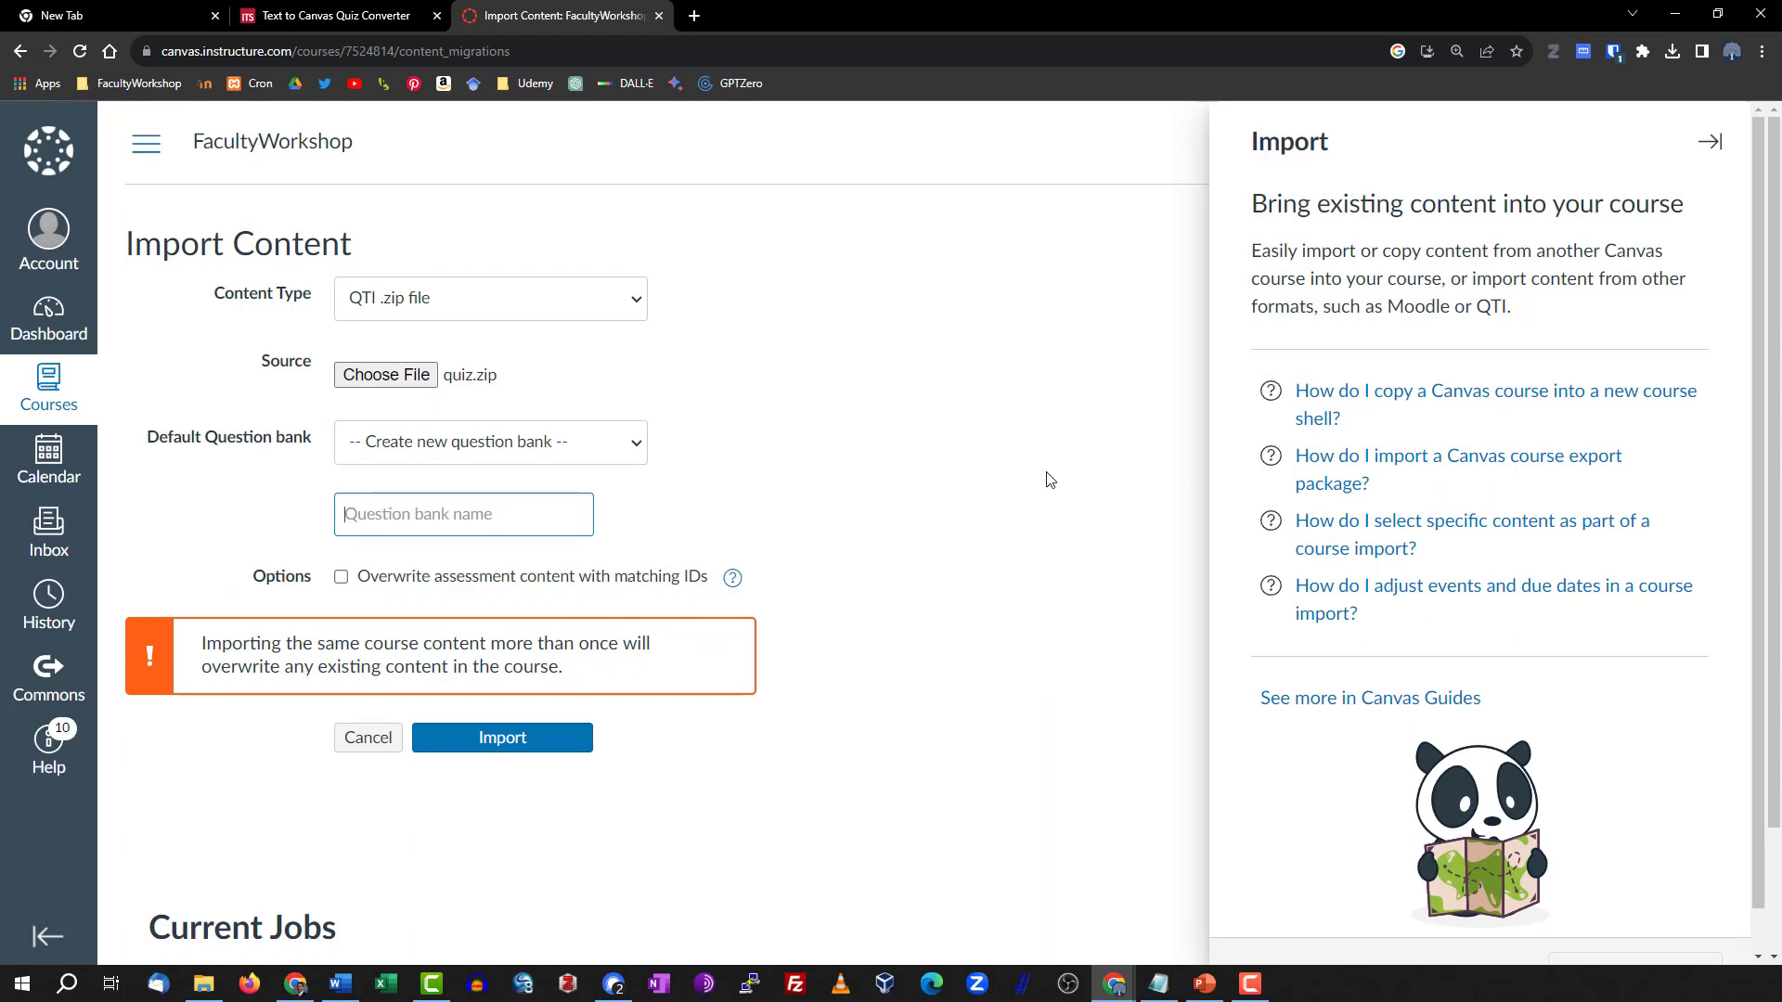
{"action": "type", "text": "Syllabus Quiz"}
{"action": "scroll", "coordinate": [433, 814], "scroll_direction": "down", "scroll_amount": 1}
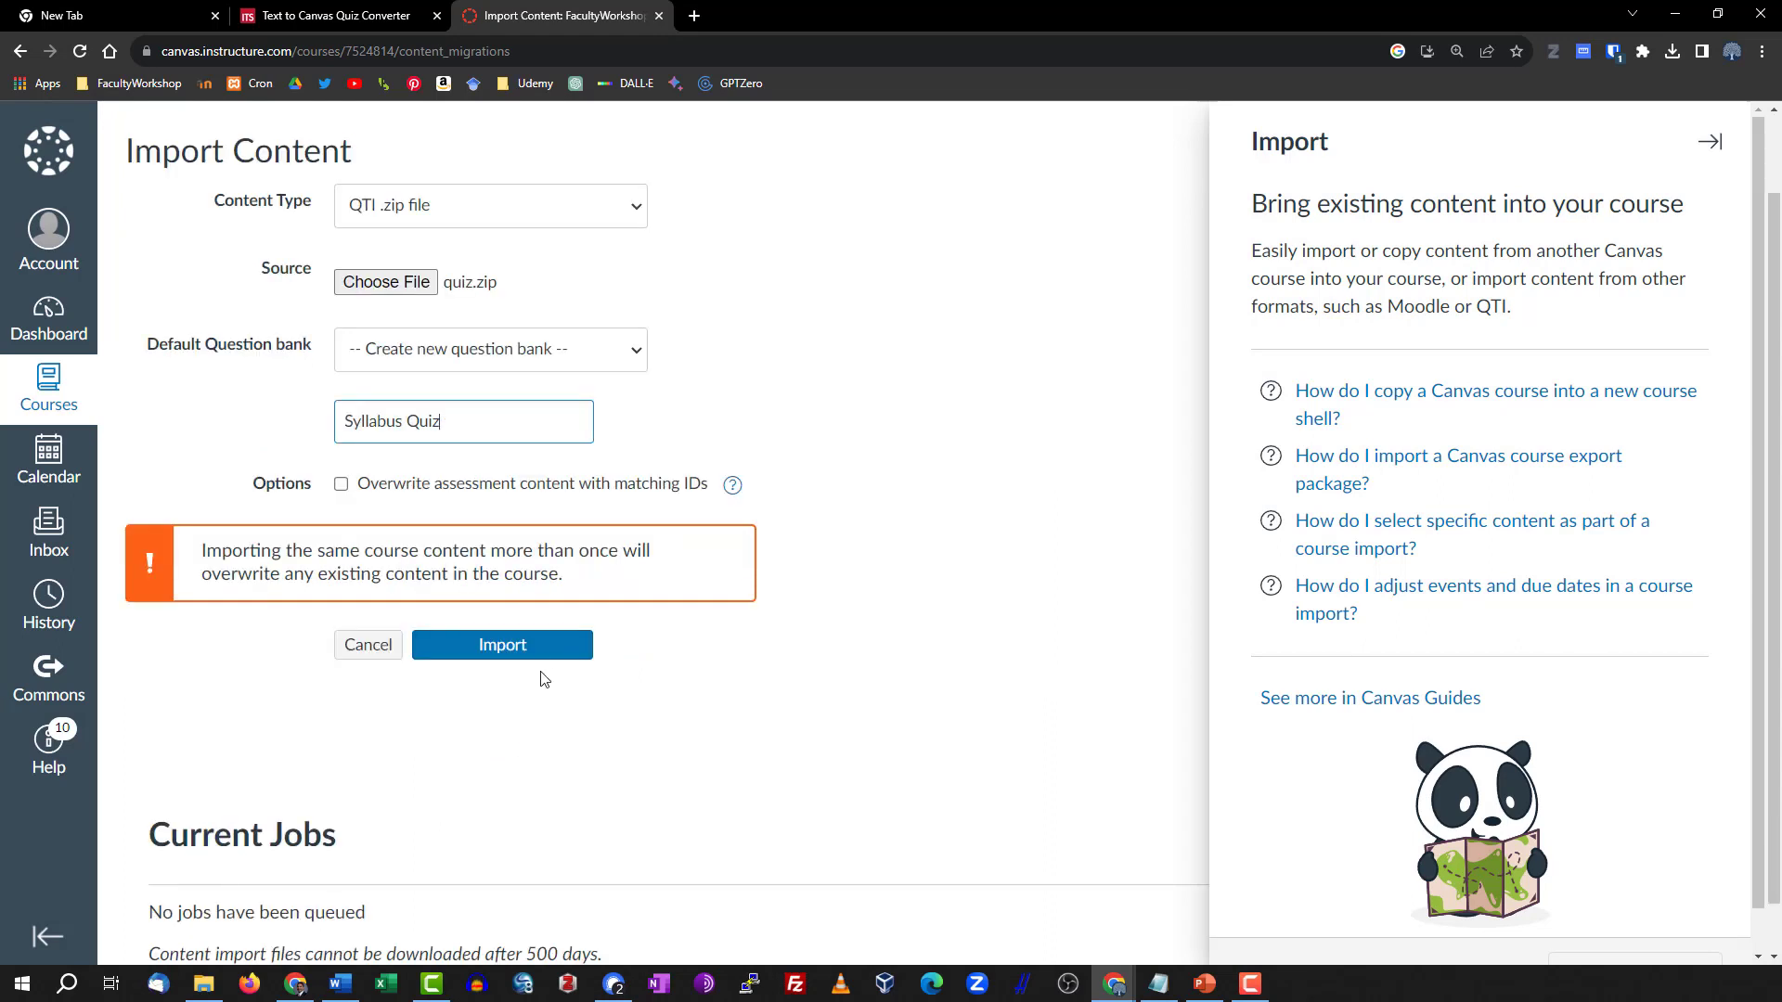
{"action": "left_click", "coordinate": [542, 664]}
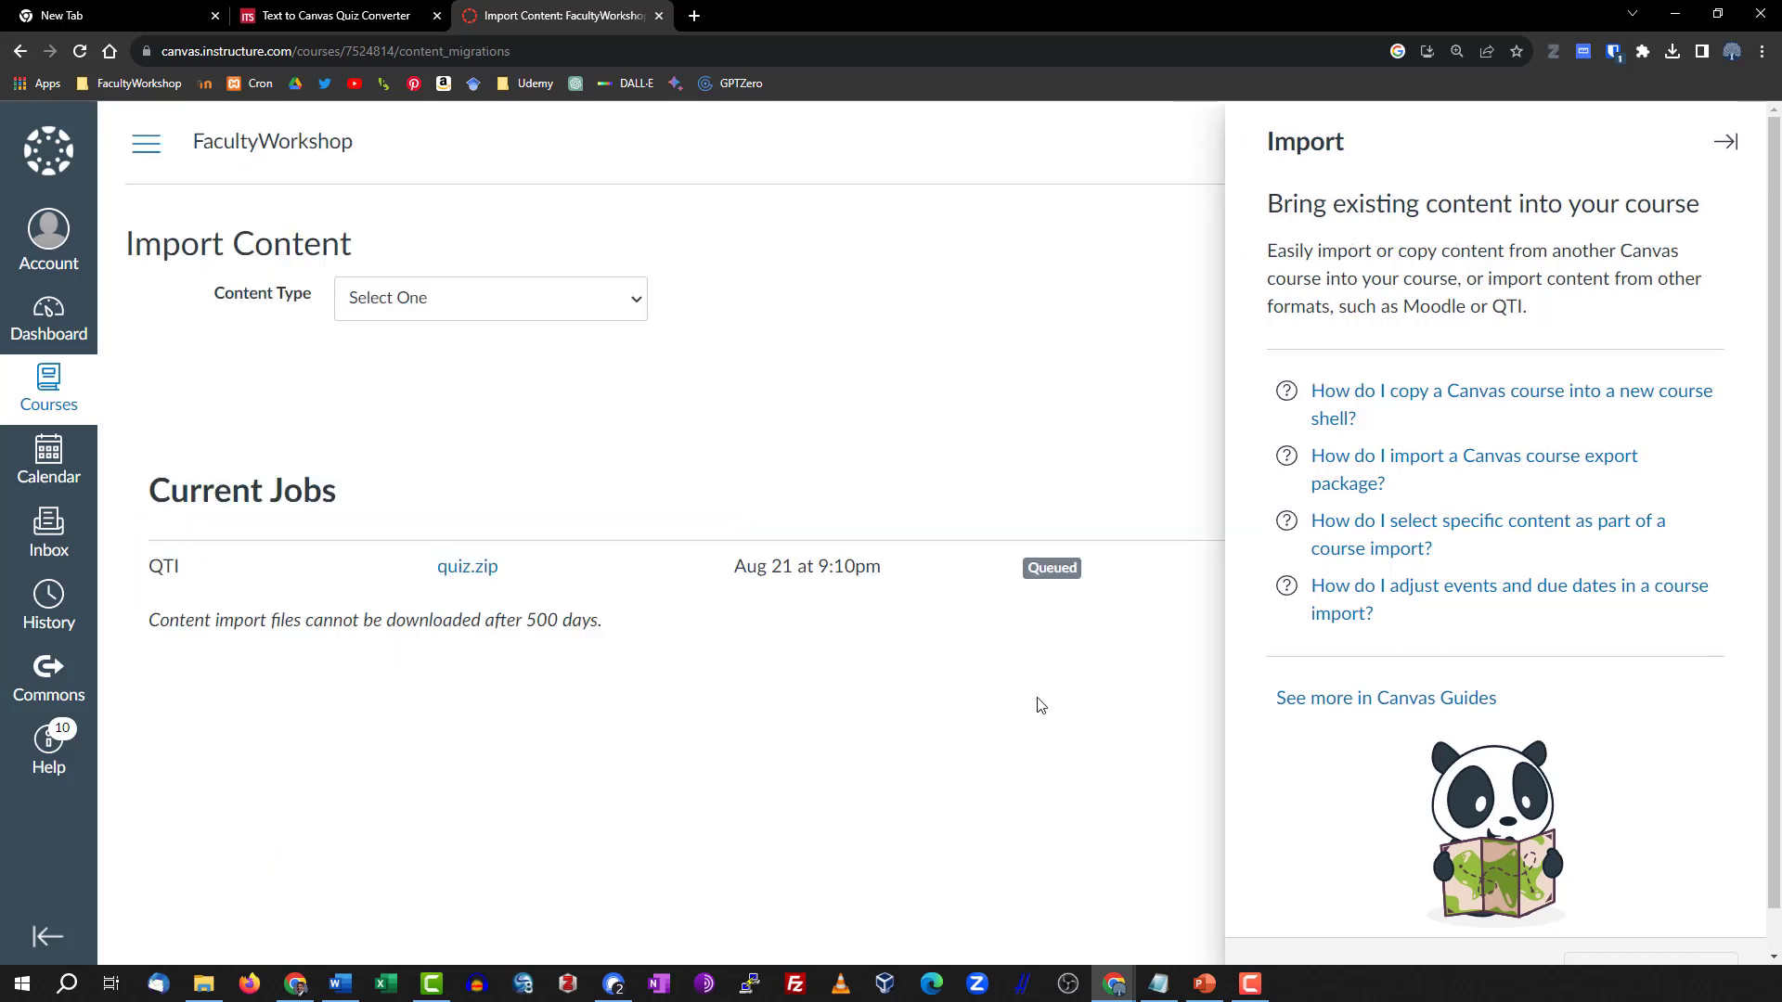
Once the quiz.zip import shows Completed, go to the course's Quizzes page listing the new 5-question Quiz.
{"action": "left_click", "coordinate": [1040, 706]}
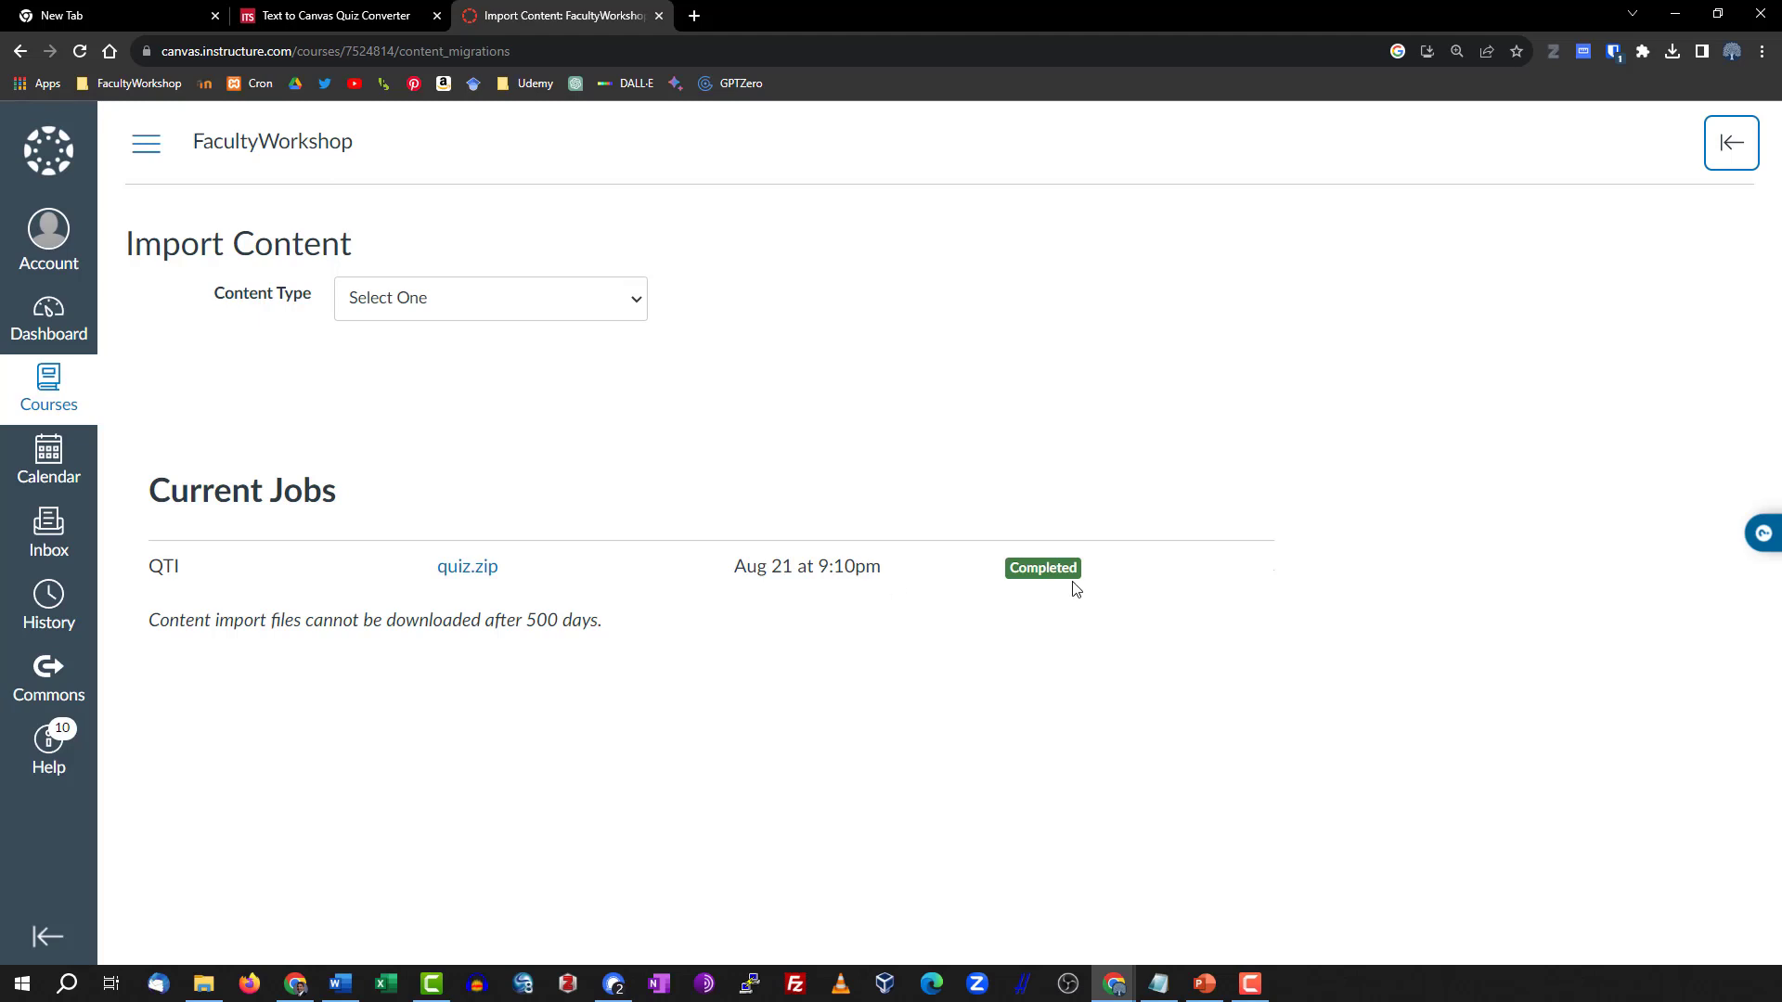
{"action": "left_click", "coordinate": [139, 150]}
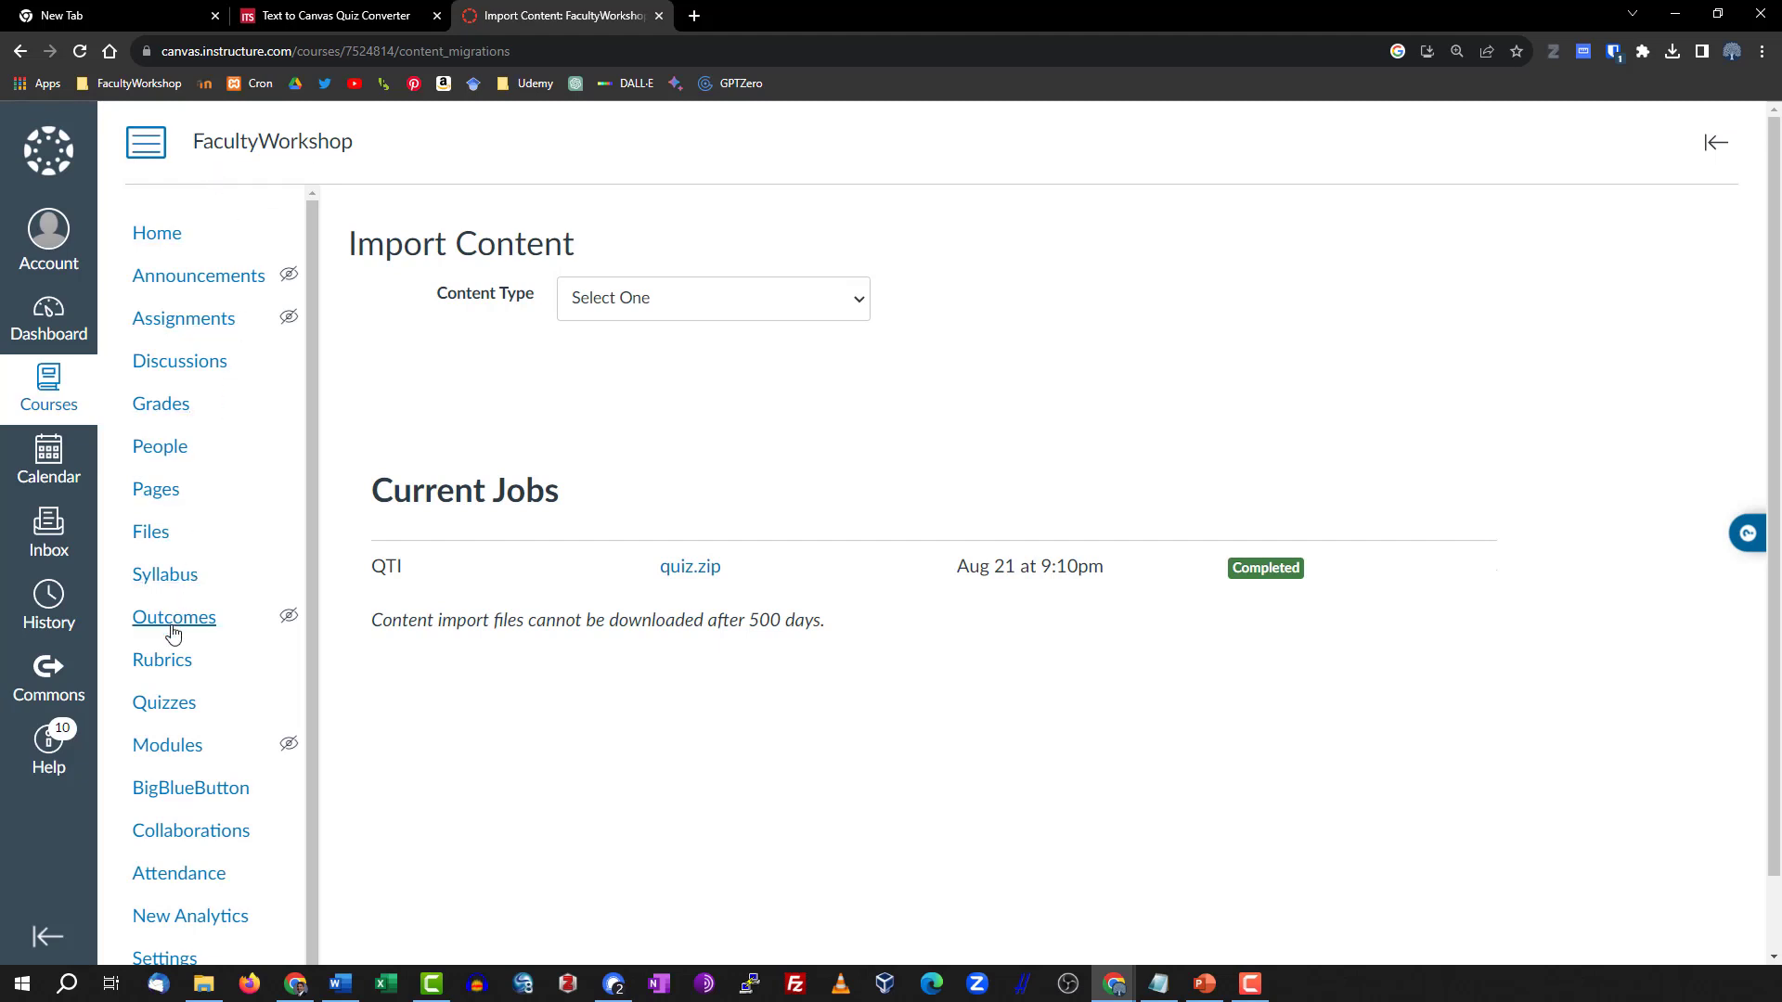
{"action": "left_click", "coordinate": [171, 712]}
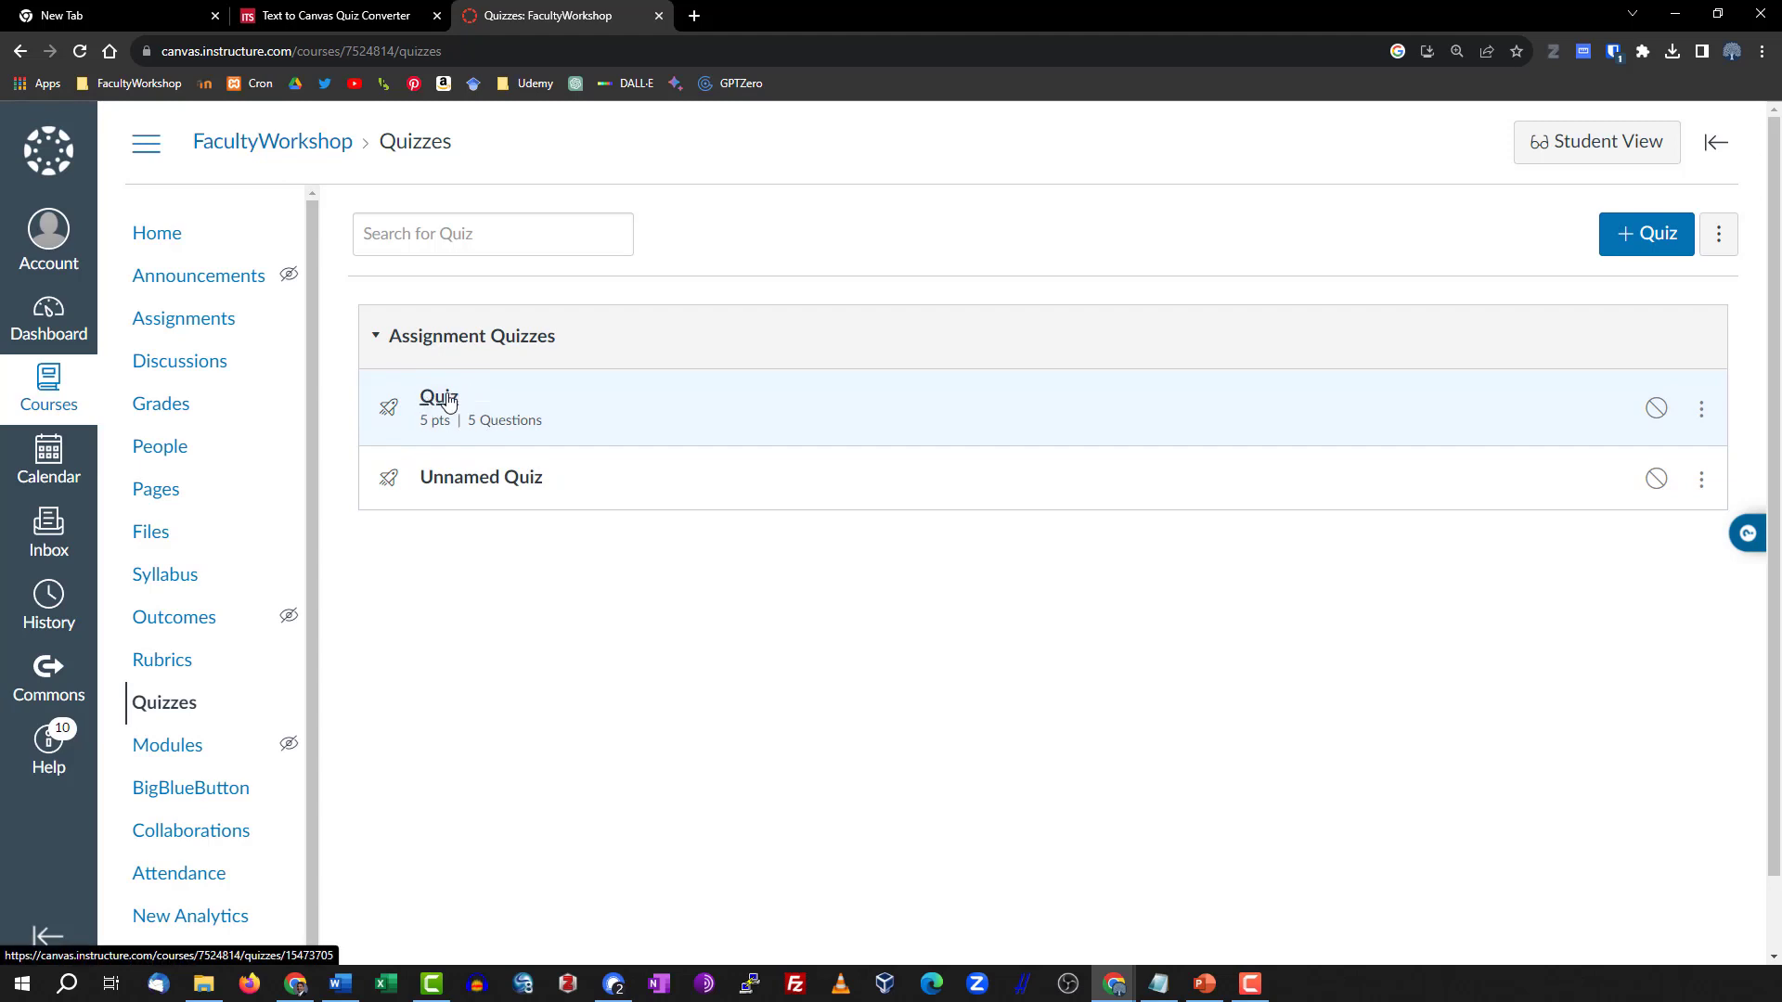
Open the imported Quiz's details and launch its student preview.
{"action": "left_click", "coordinate": [446, 399]}
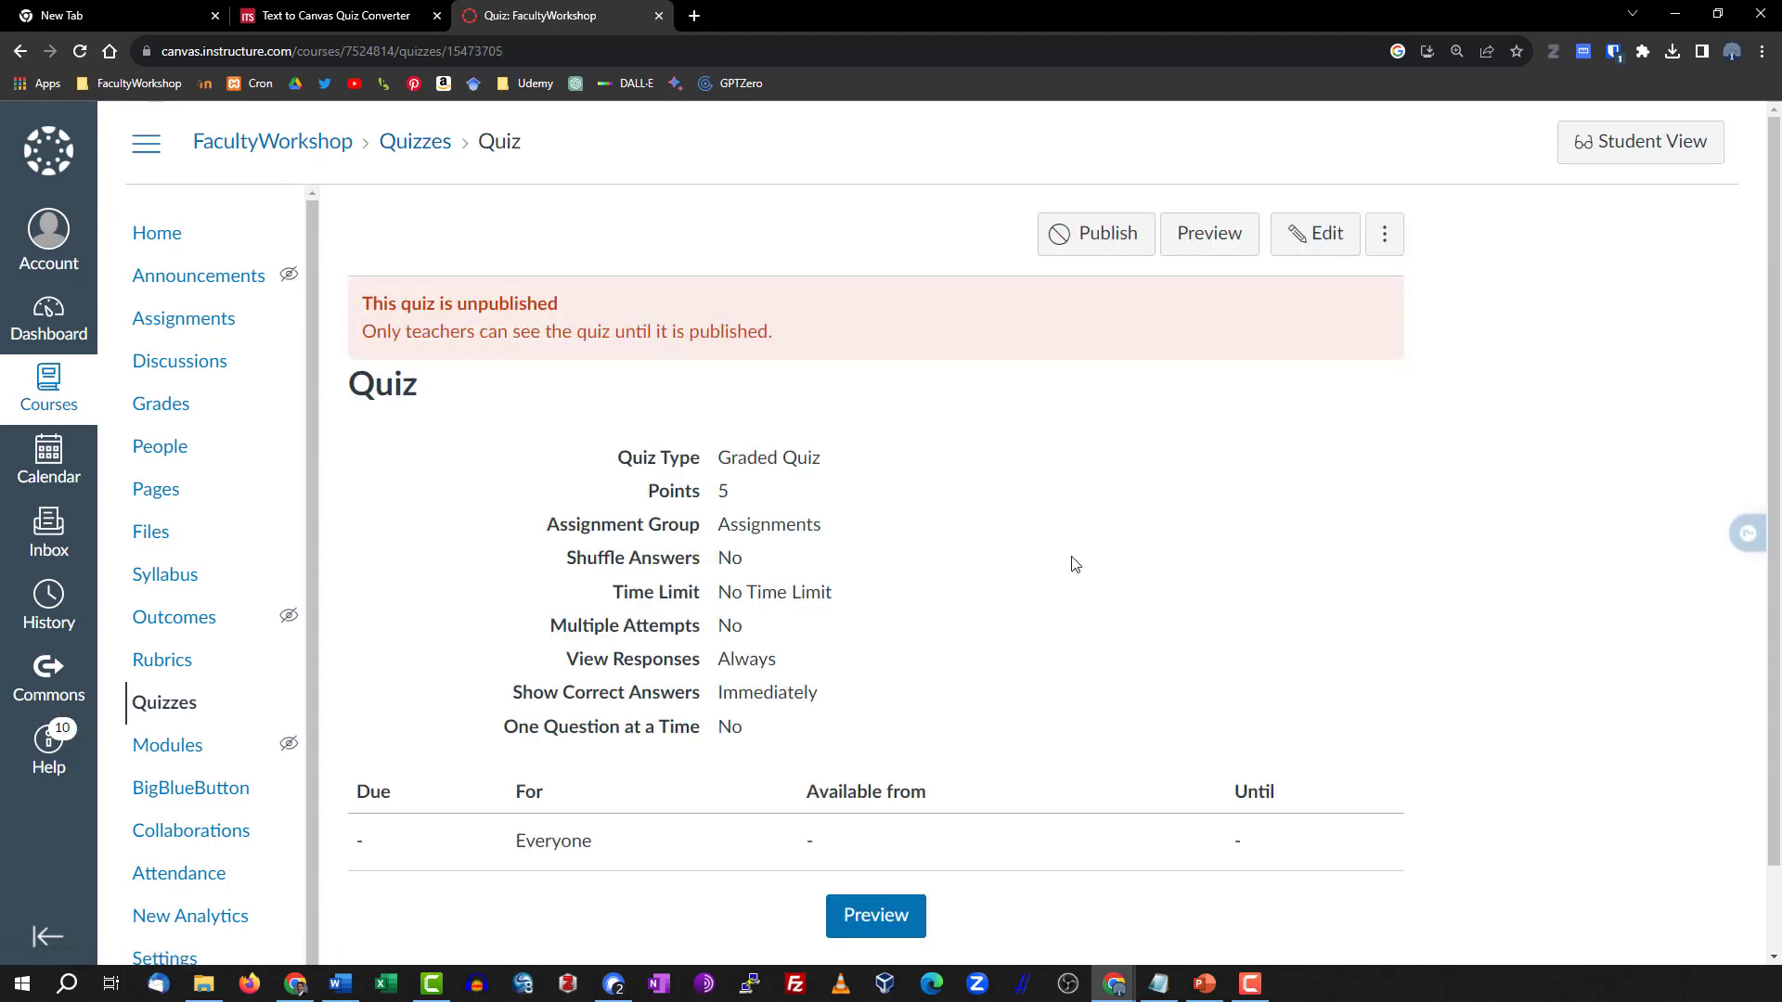
{"action": "scroll", "coordinate": [1366, 375], "scroll_direction": "down", "scroll_amount": 1}
{"action": "scroll", "coordinate": [788, 362], "scroll_direction": "up", "scroll_amount": 1}
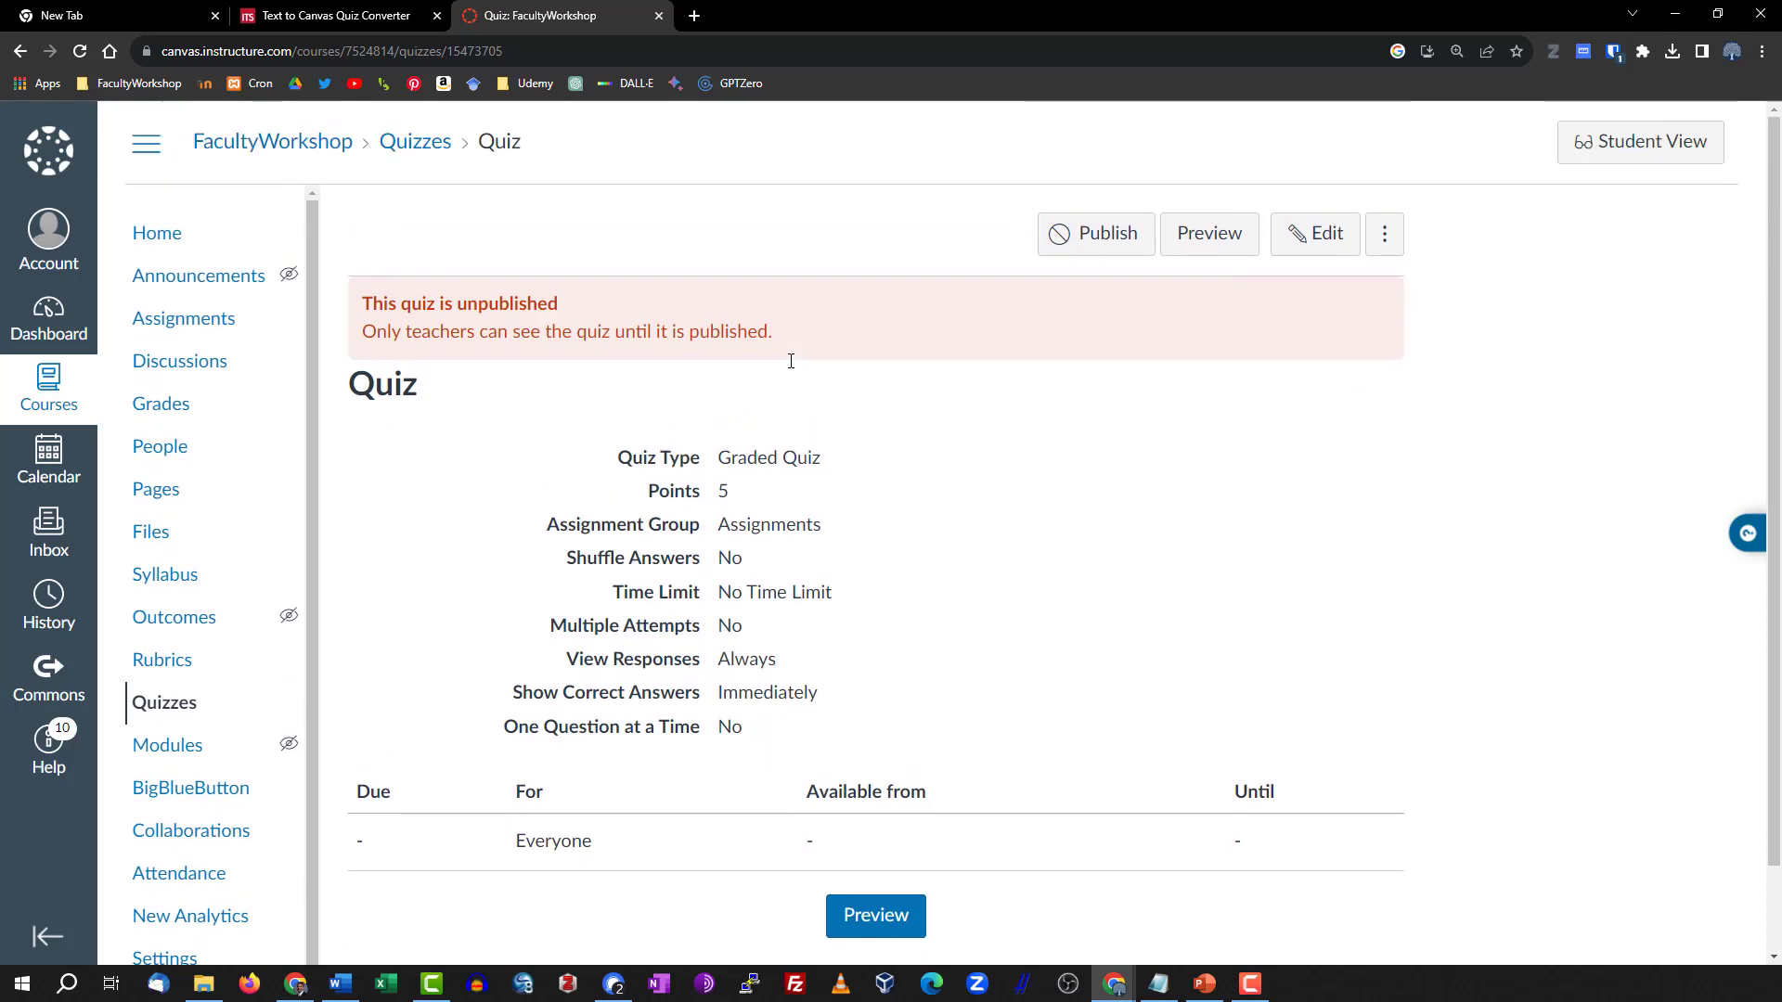
{"action": "left_click", "coordinate": [1209, 234]}
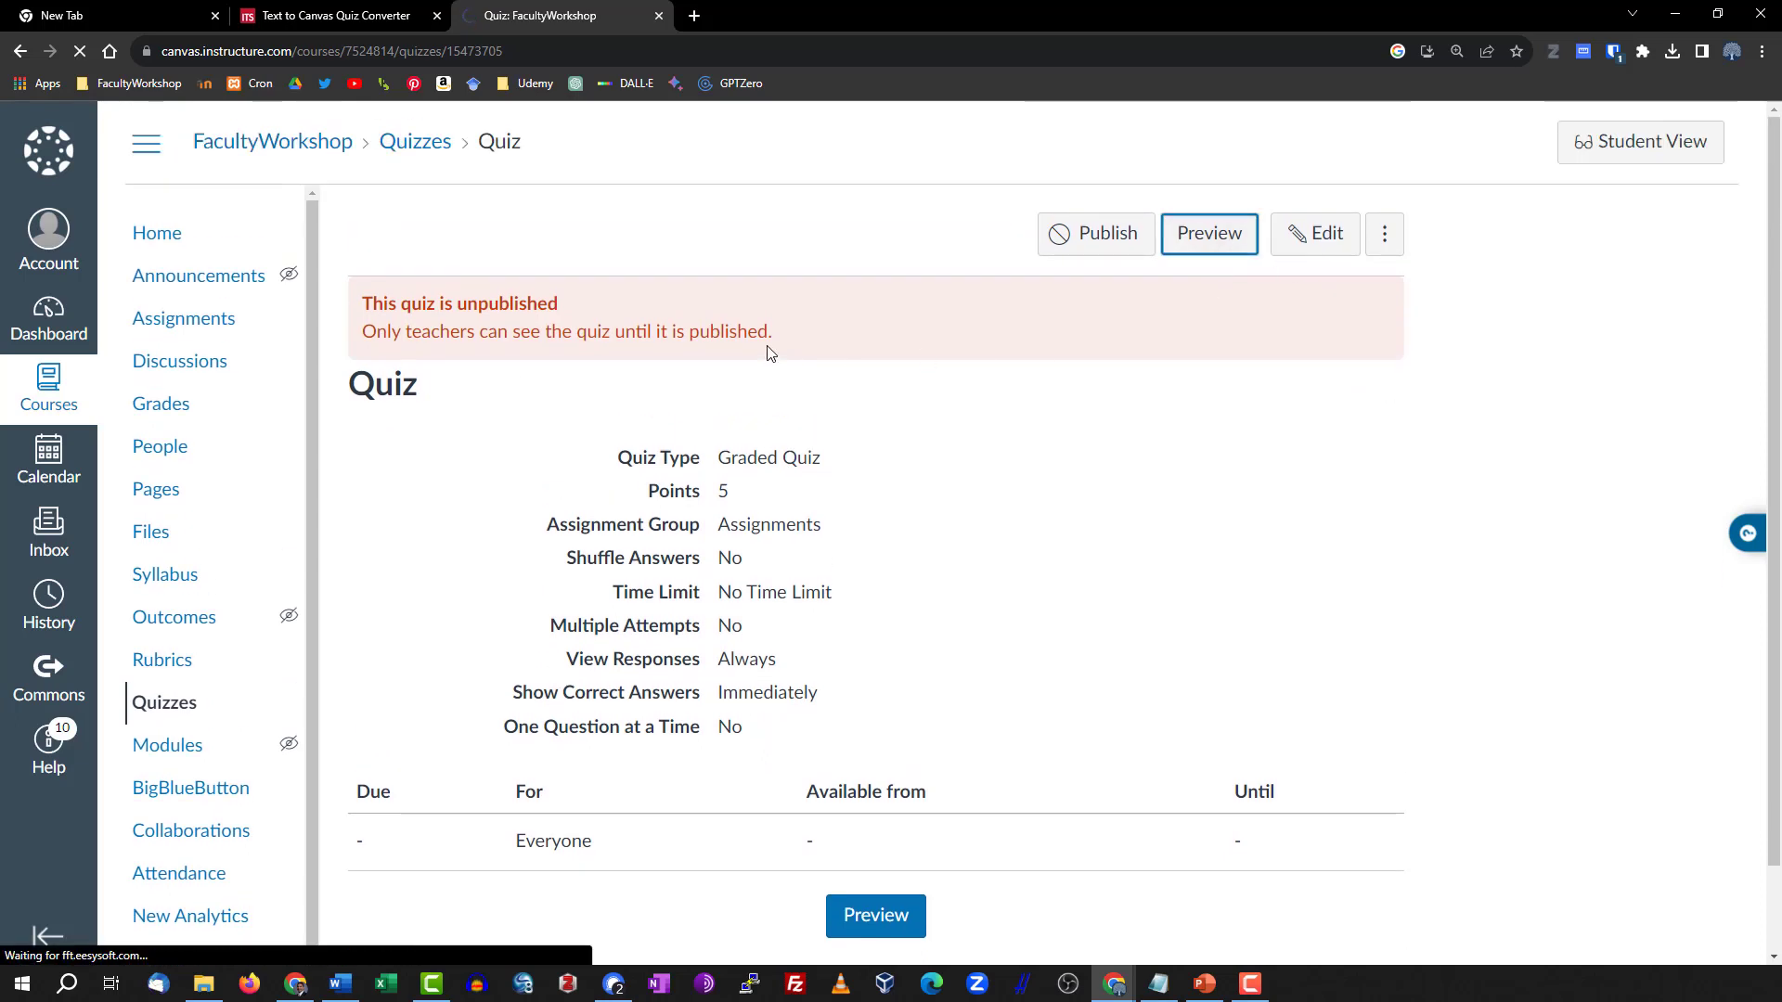
Review all five 1-point multiple-choice questions in the preview, cross-checking against the quiz converter page.
{"action": "scroll", "coordinate": [960, 346], "scroll_direction": "down", "scroll_amount": 3}
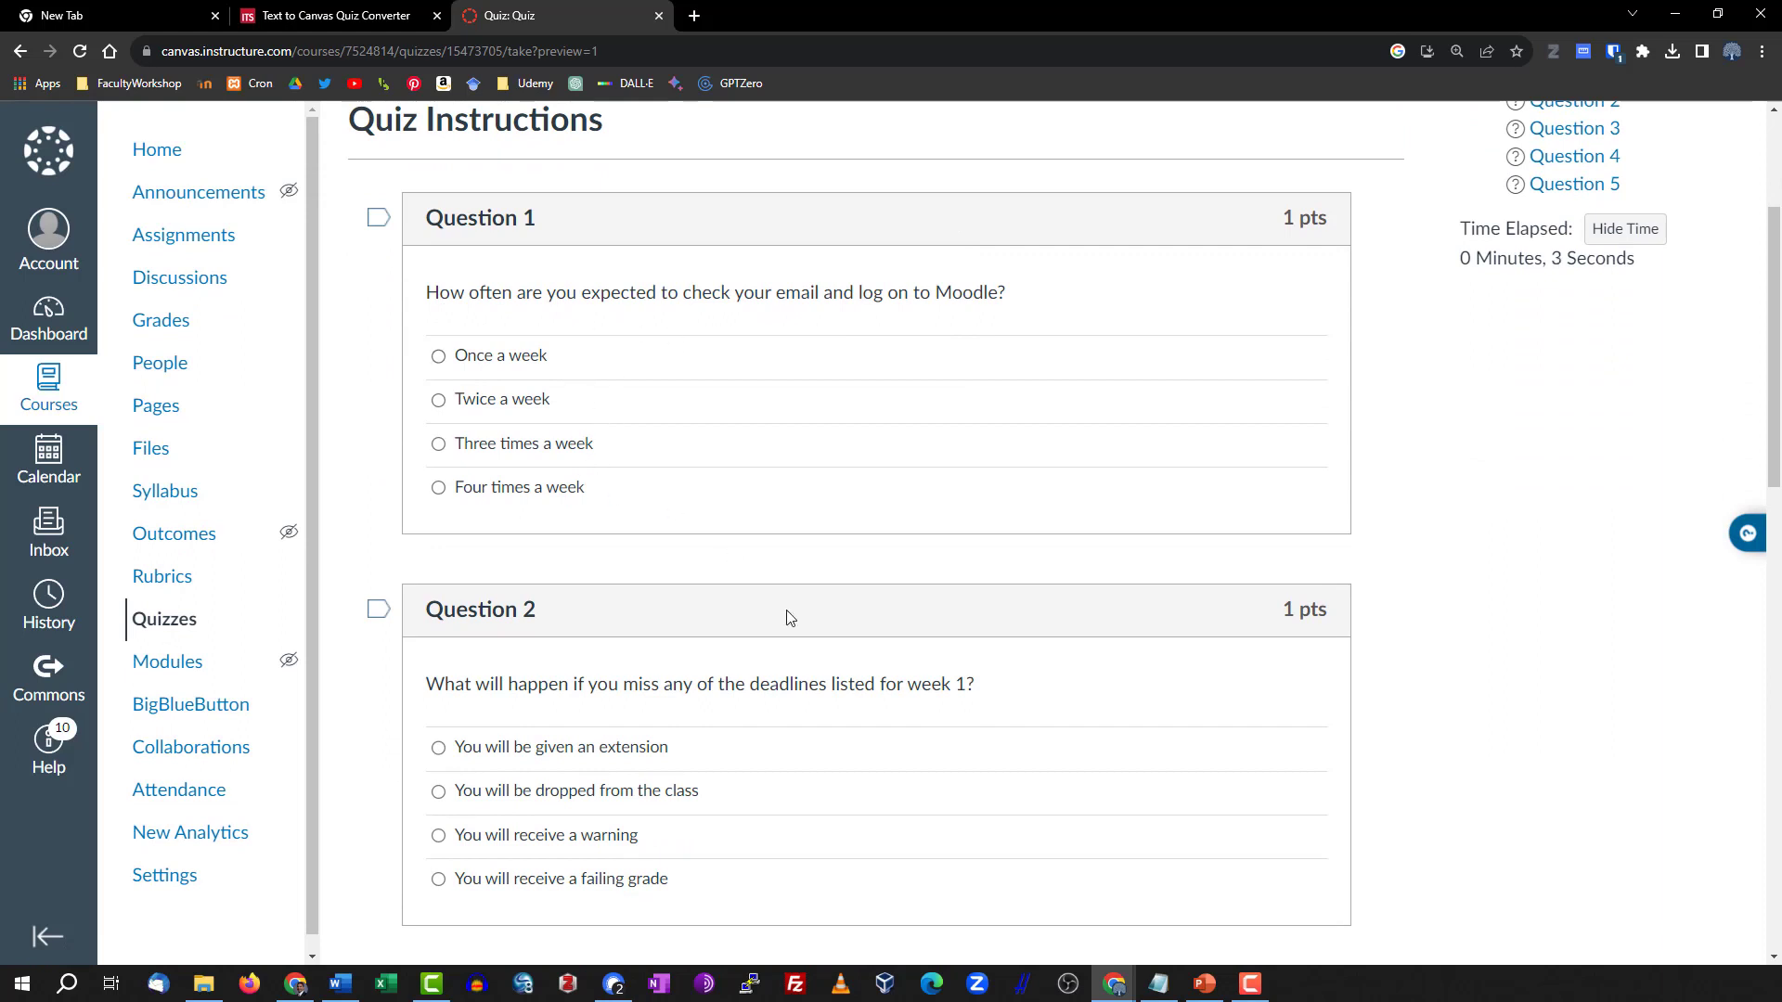
{"action": "scroll", "coordinate": [1185, 672], "scroll_direction": "down", "scroll_amount": 1}
{"action": "scroll", "coordinate": [1185, 673], "scroll_direction": "down", "scroll_amount": 1}
{"action": "scroll", "coordinate": [1185, 673], "scroll_direction": "up", "scroll_amount": 2}
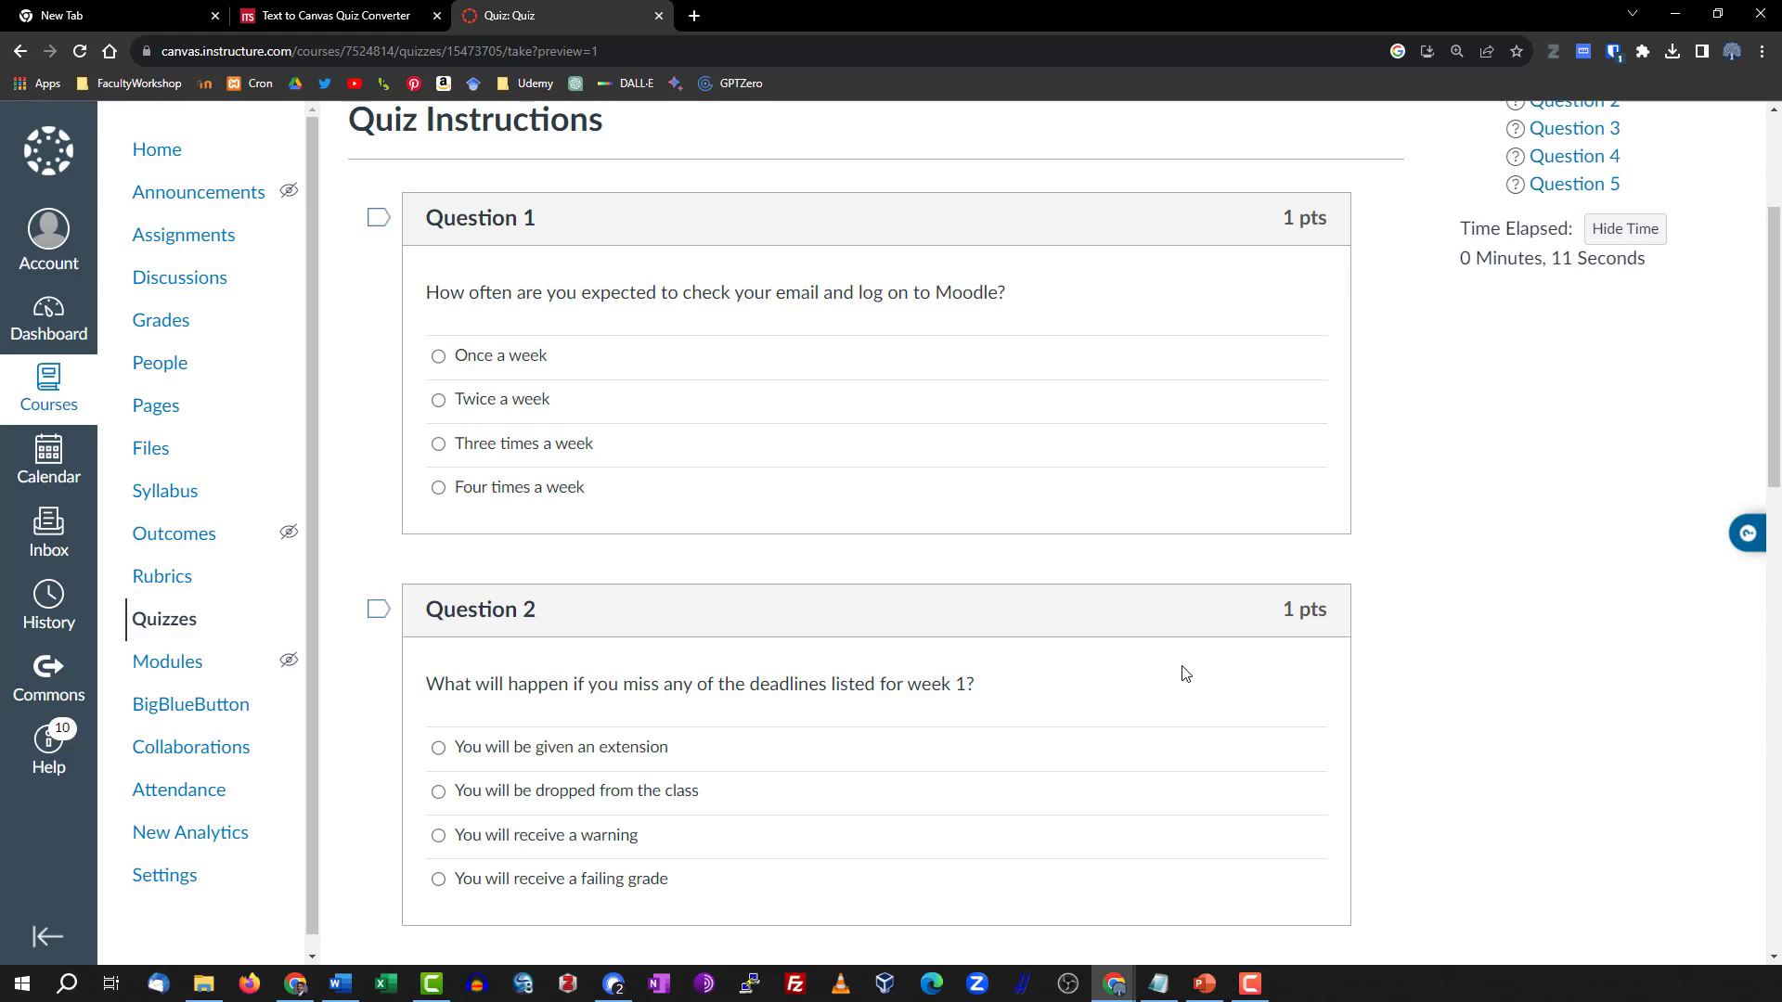
{"action": "left_click", "coordinate": [344, 23]}
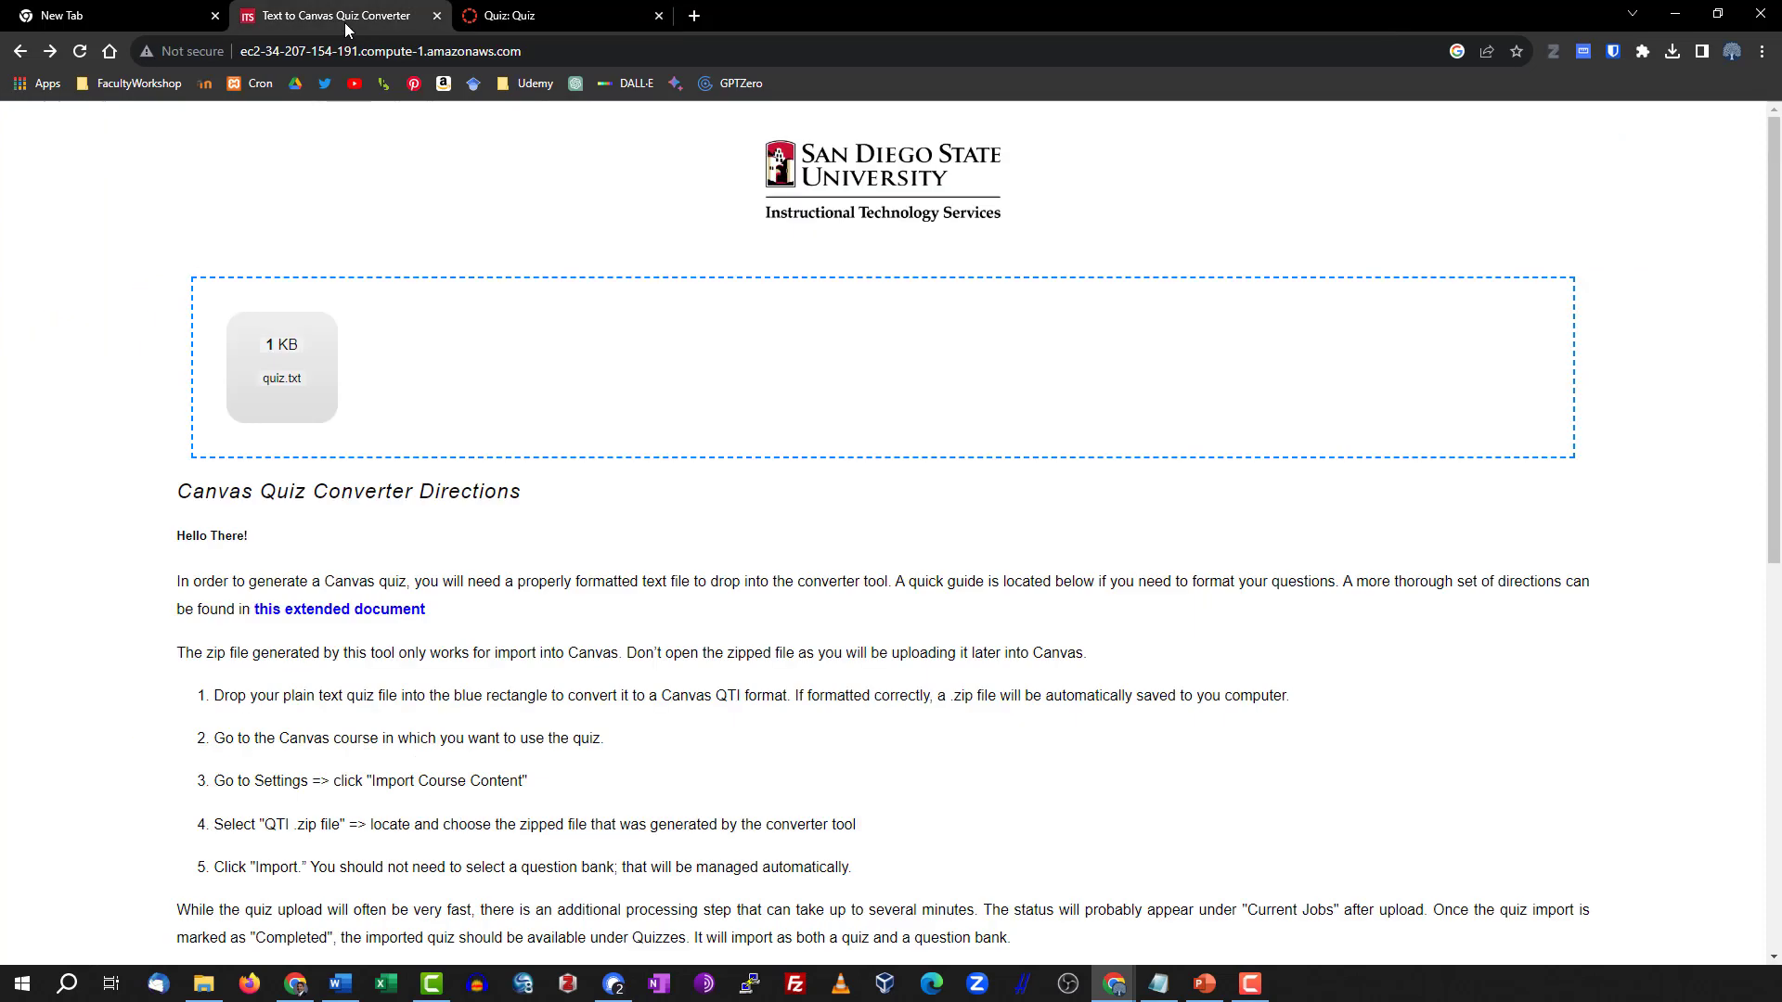
{"action": "left_click", "coordinate": [483, 16]}
{"action": "scroll", "coordinate": [767, 410], "scroll_direction": "down", "scroll_amount": 6}
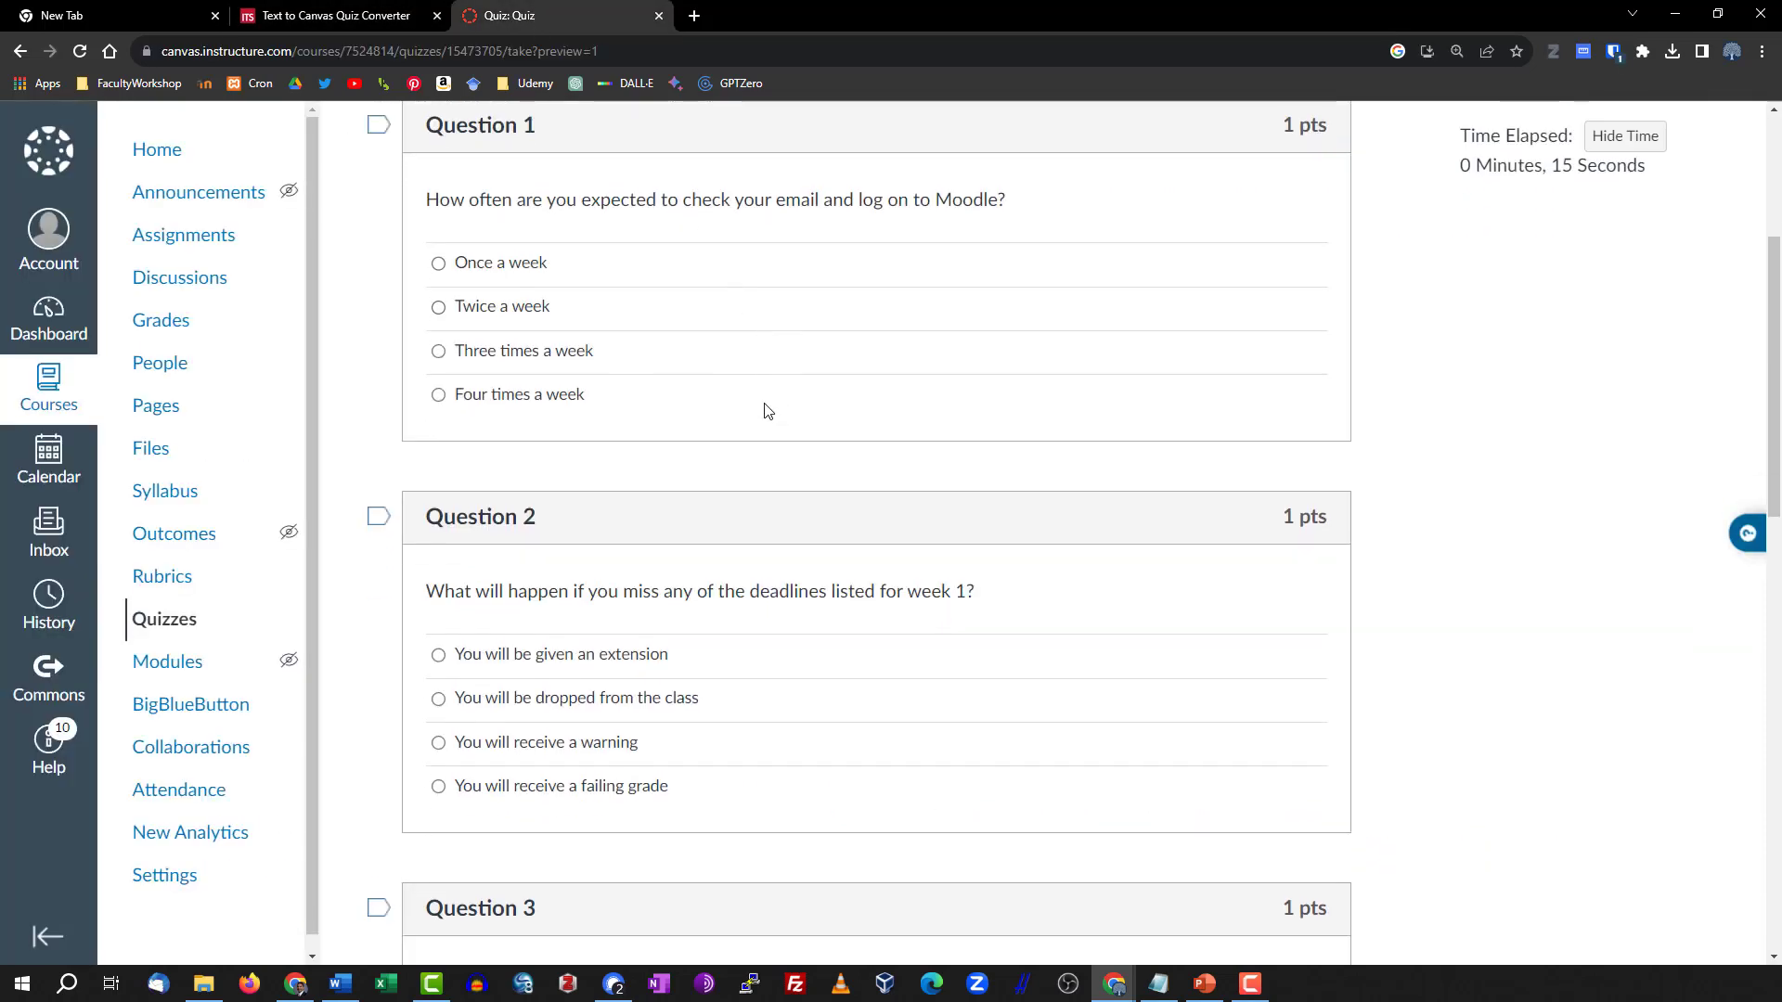
{"action": "scroll", "coordinate": [779, 411], "scroll_direction": "down", "scroll_amount": 1}
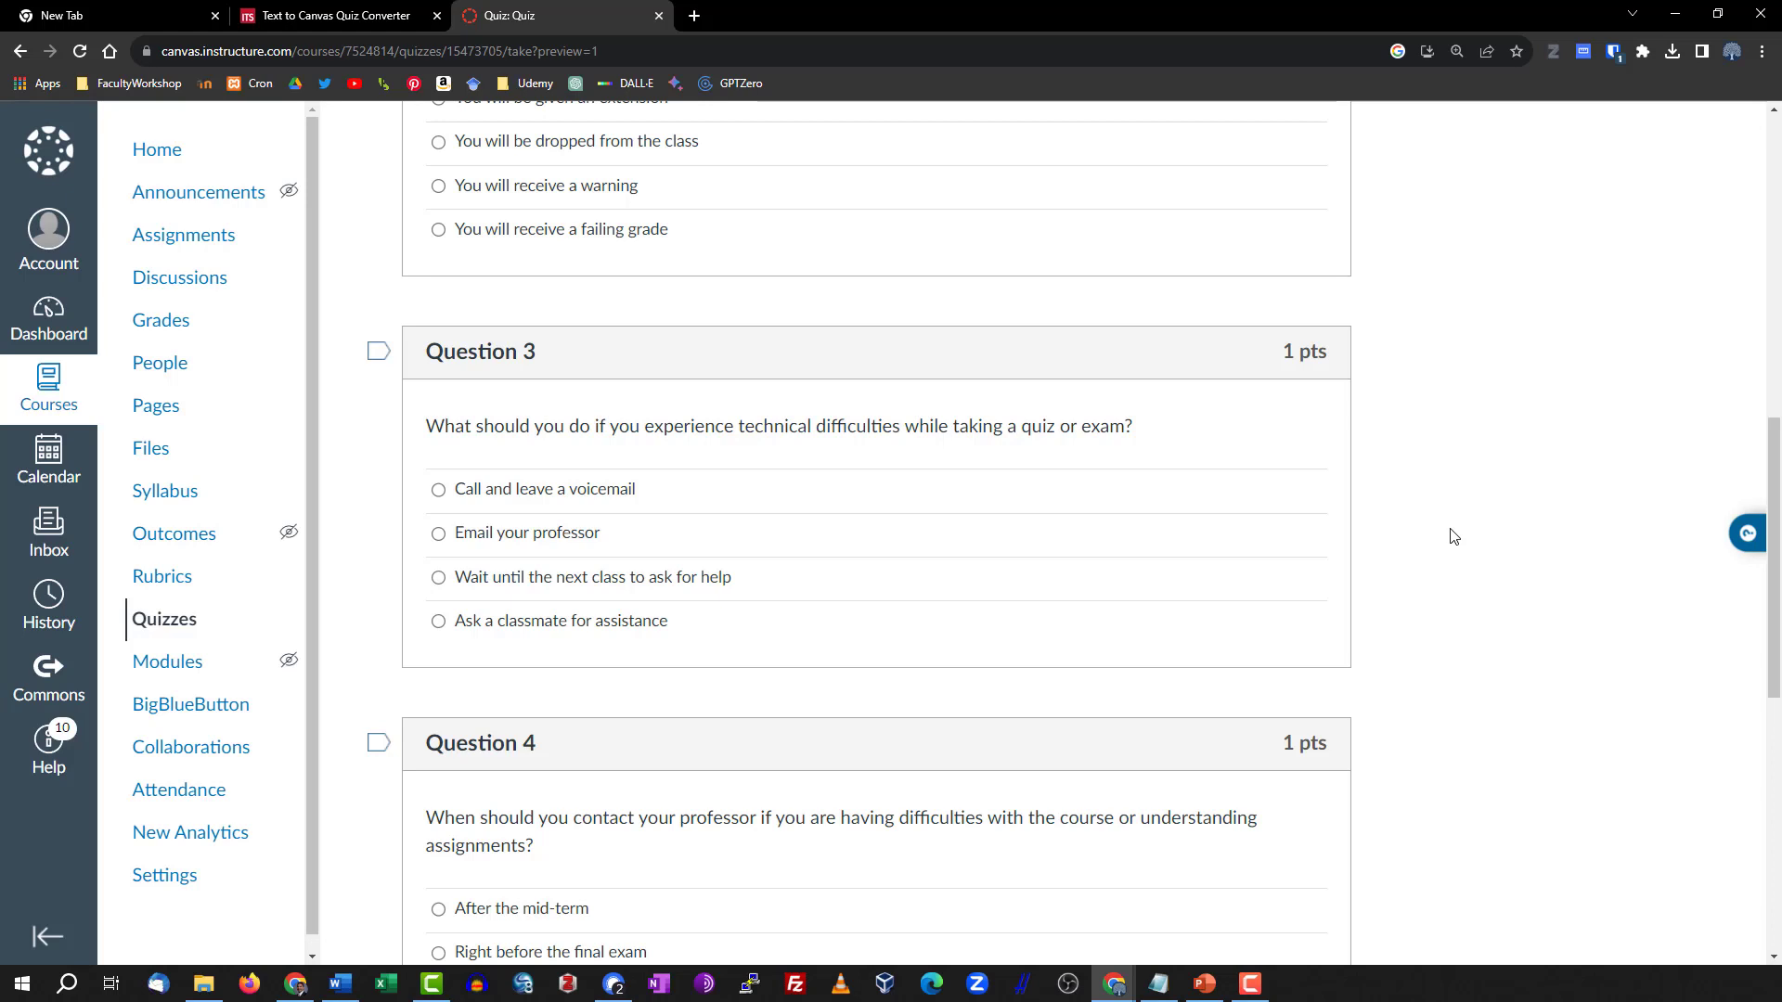
{"action": "scroll", "coordinate": [1453, 537], "scroll_direction": "down", "scroll_amount": 3}
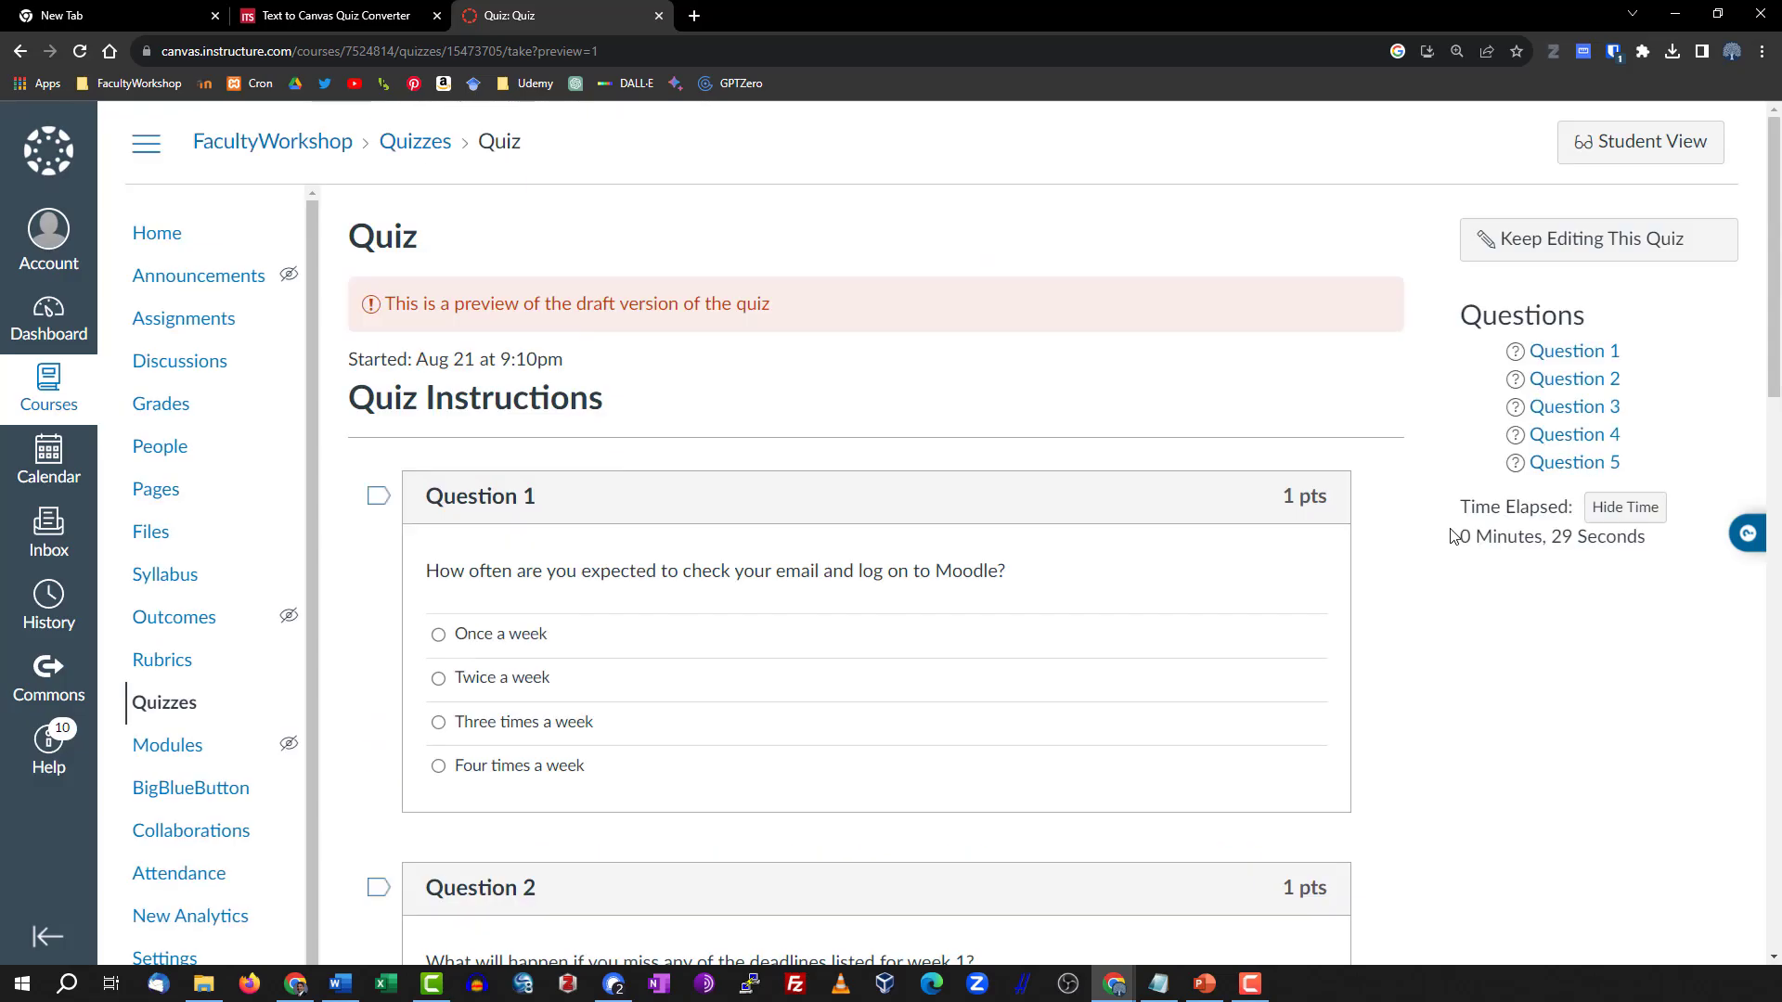